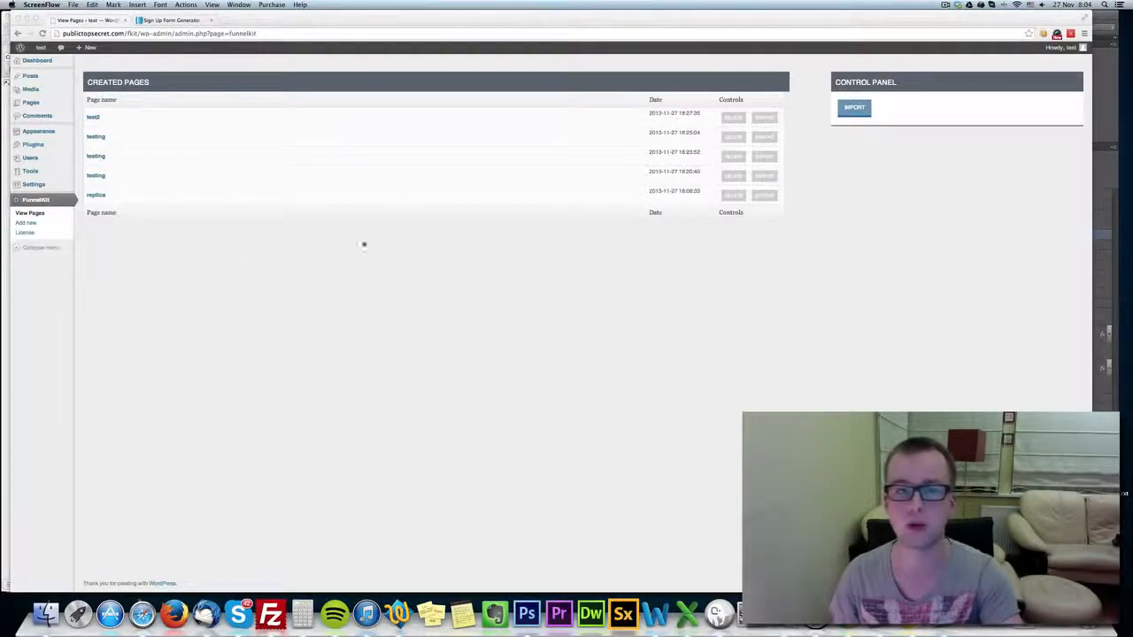
View the form for importing an exported page, and return to the list of created pages.
left_click(801, 197)
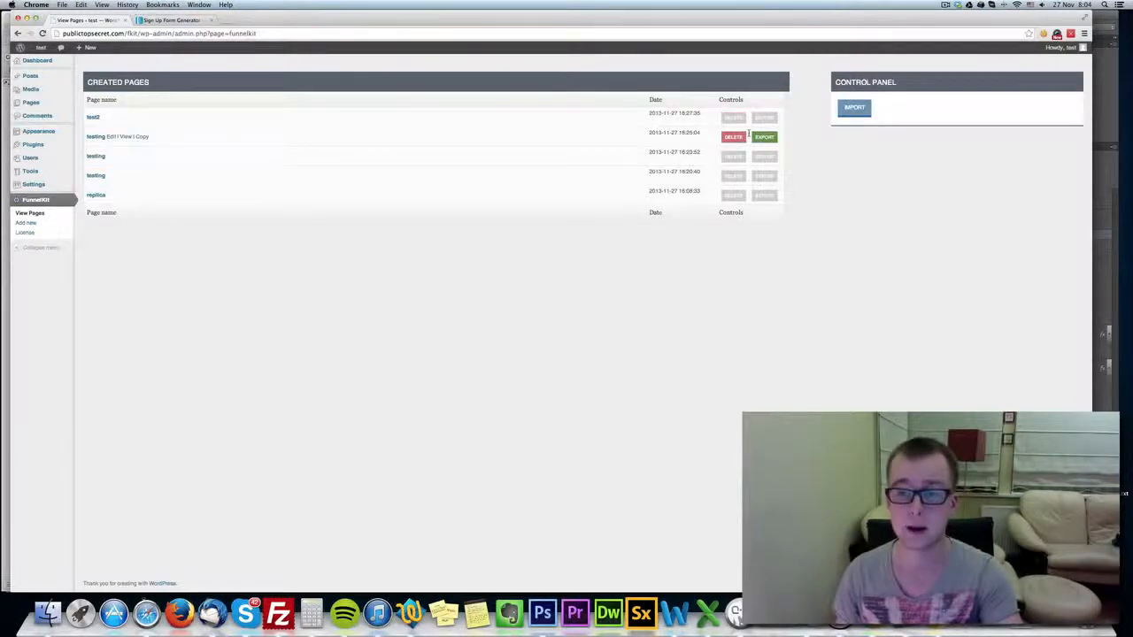
left_click(853, 107)
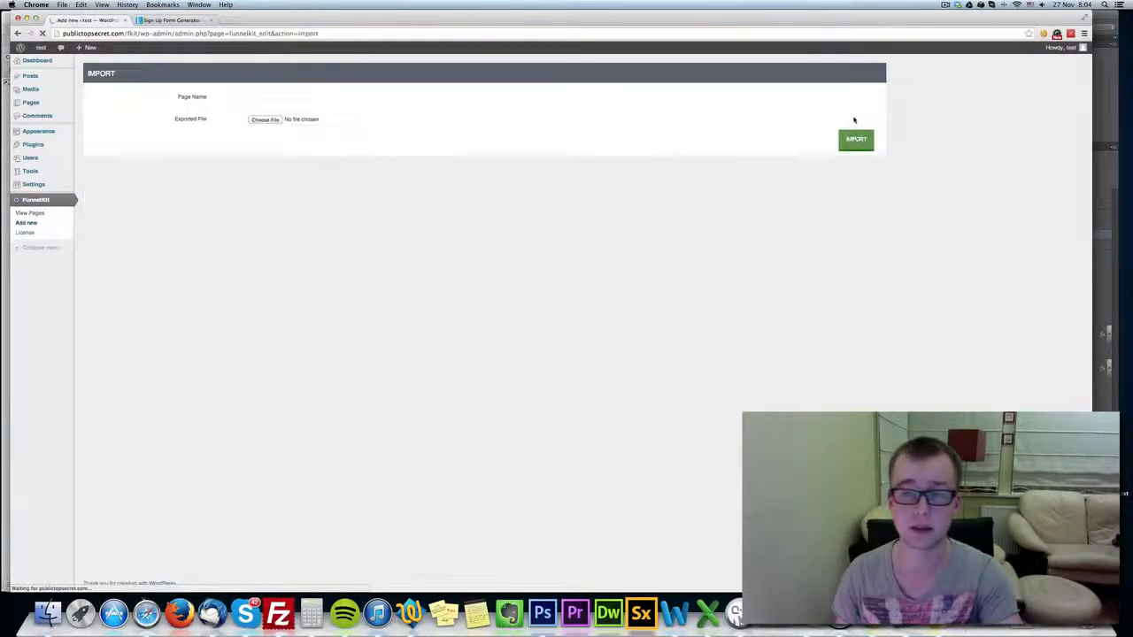
left_click(289, 99)
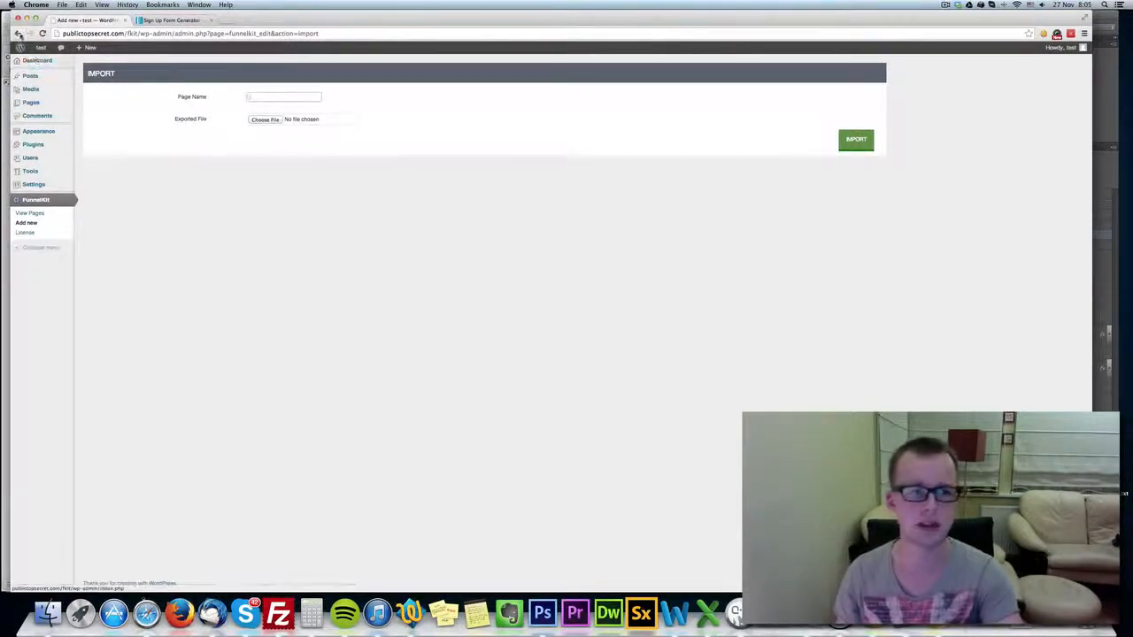
left_click(30, 214)
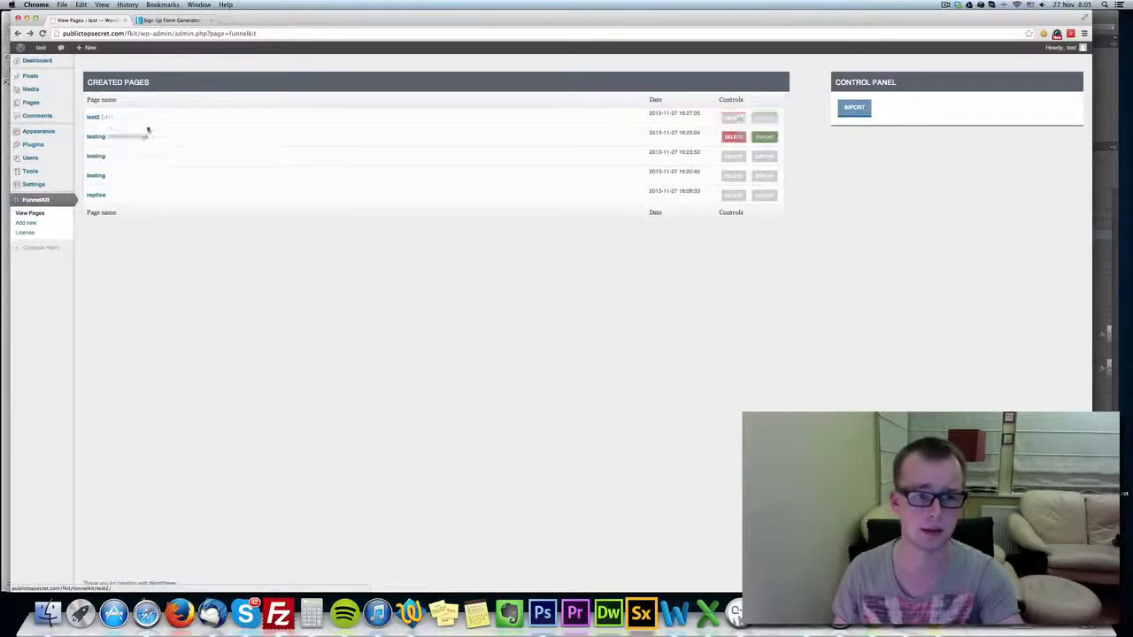
Start a new FunnelKit page and choose Image as its background type.
left_click(26, 223)
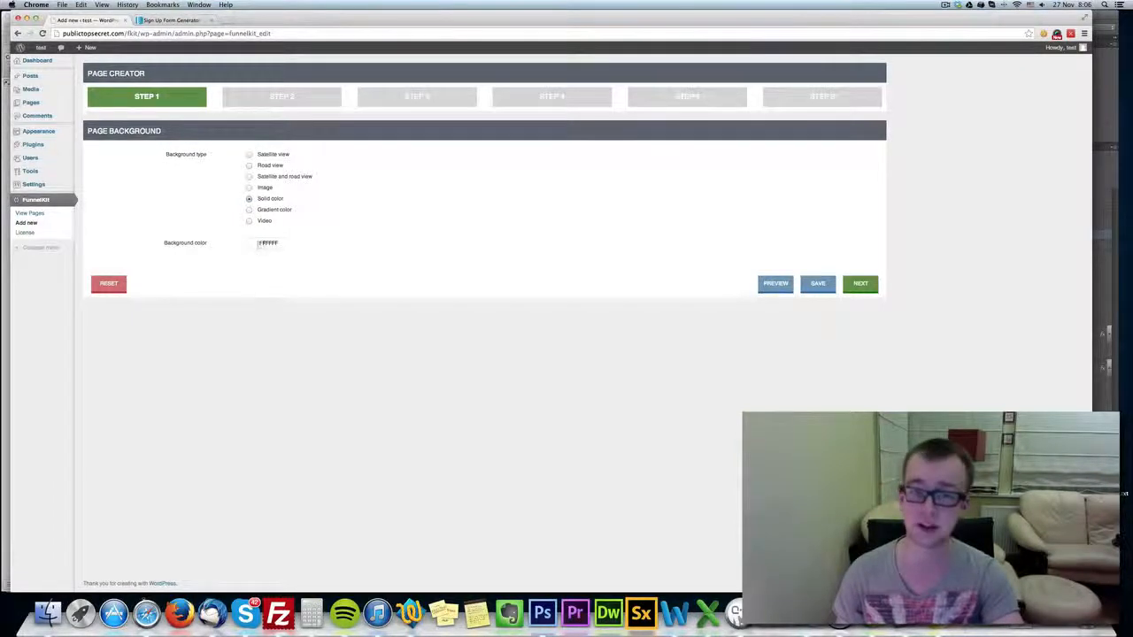
left_click(249, 176)
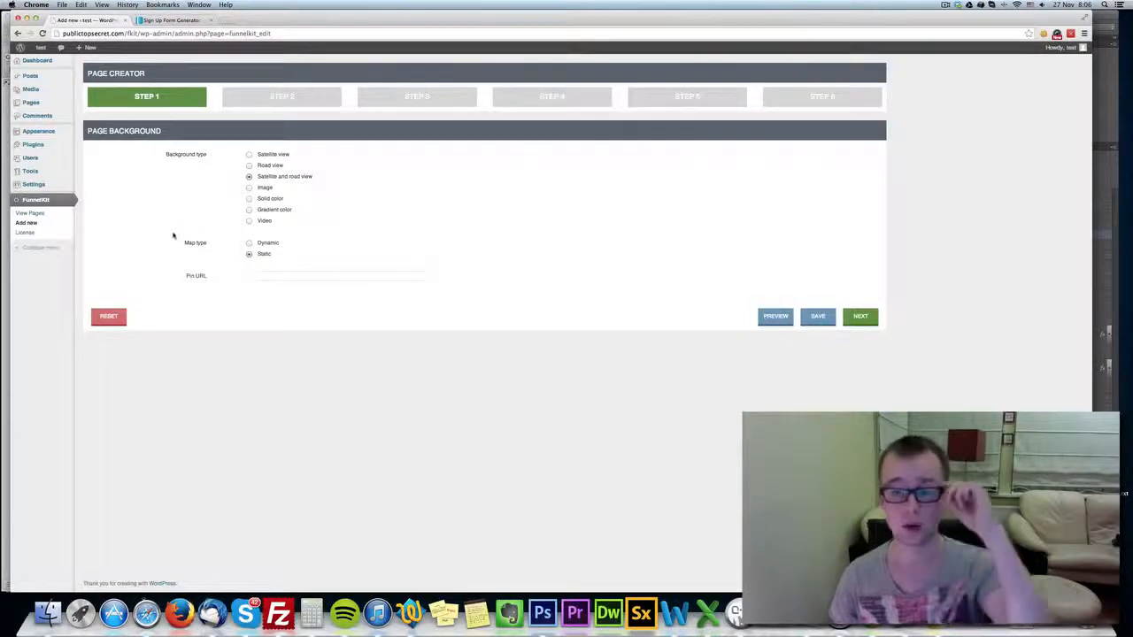
left_click(248, 188)
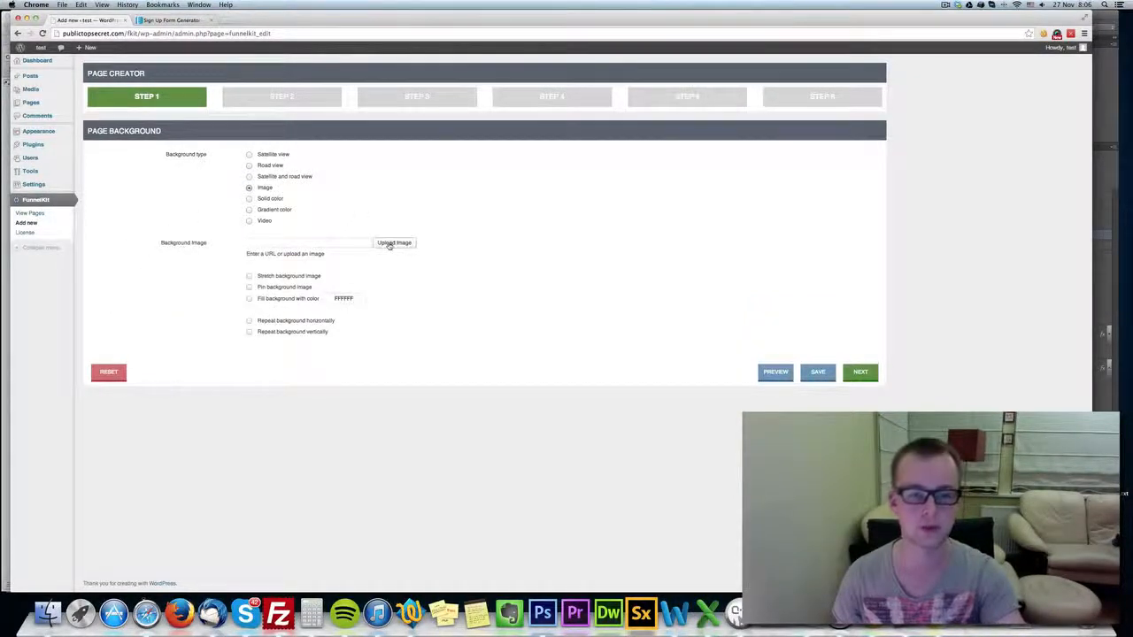
Open the file chooser for uploading a background image and look through the Desktop for a suitable picture.
left_click(394, 243)
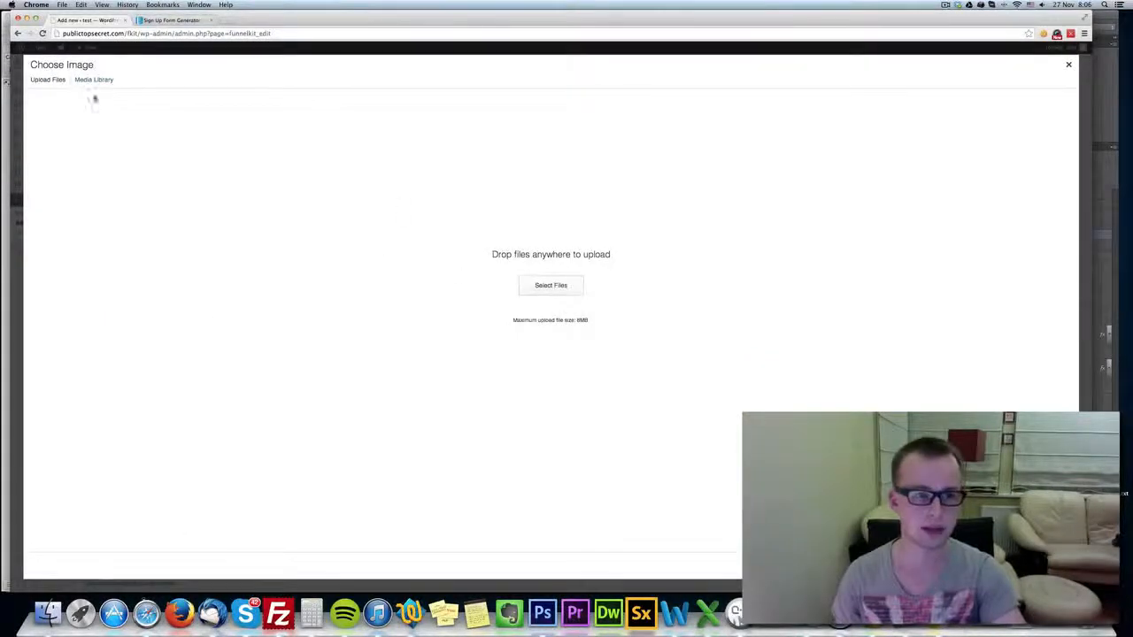
left_click(546, 290)
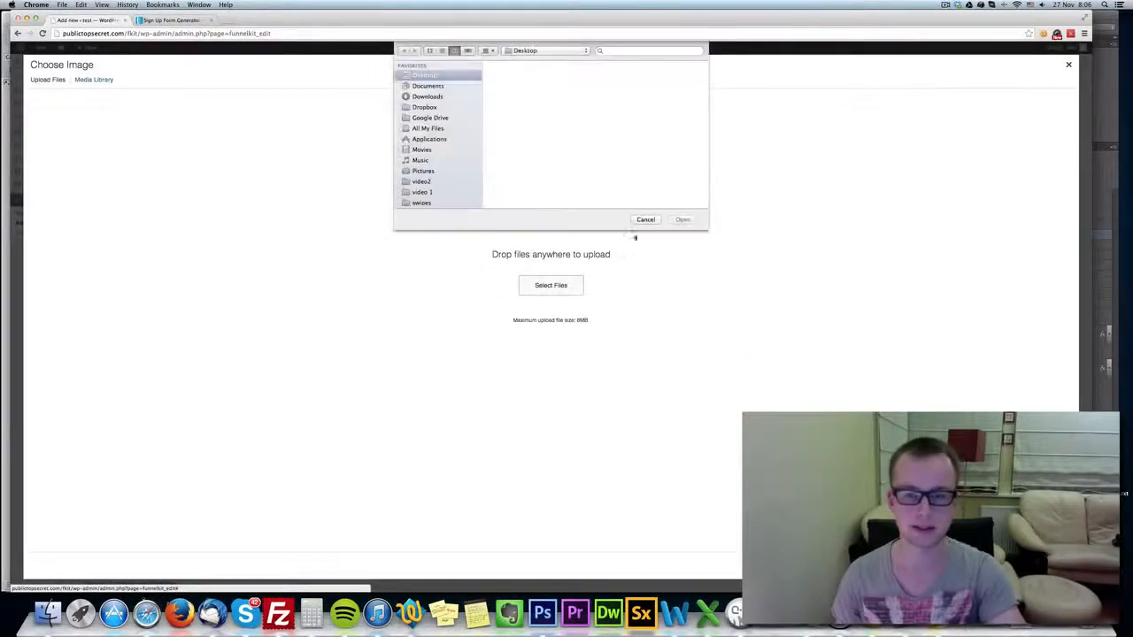
left_click(514, 88)
left_click(532, 105)
left_click(520, 73)
left_click(531, 104)
key("F11")
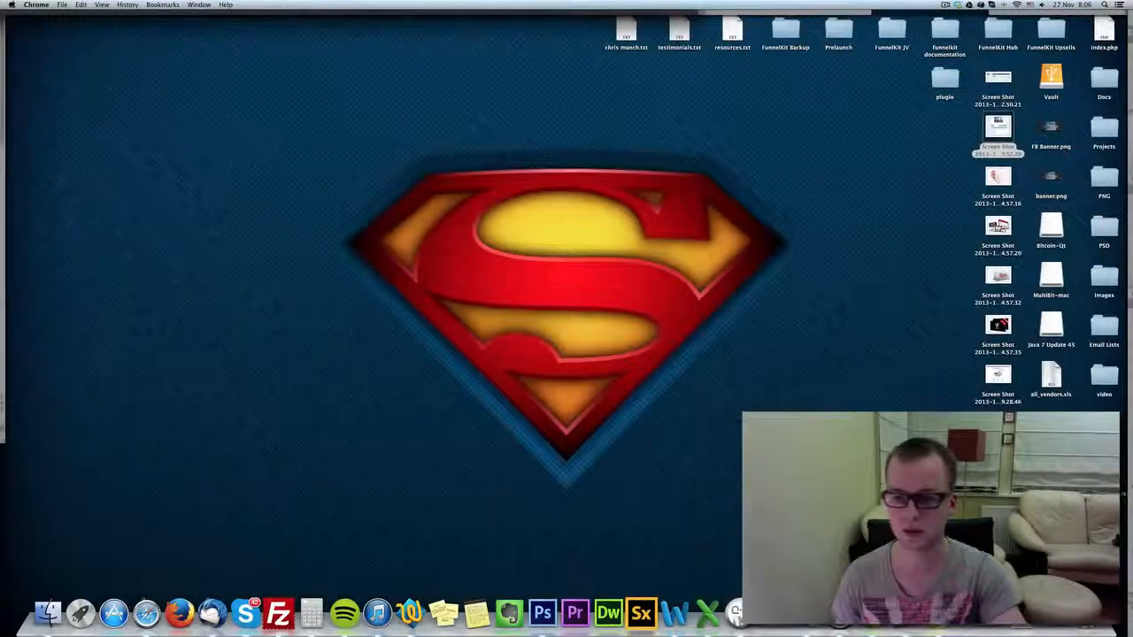
key("F11")
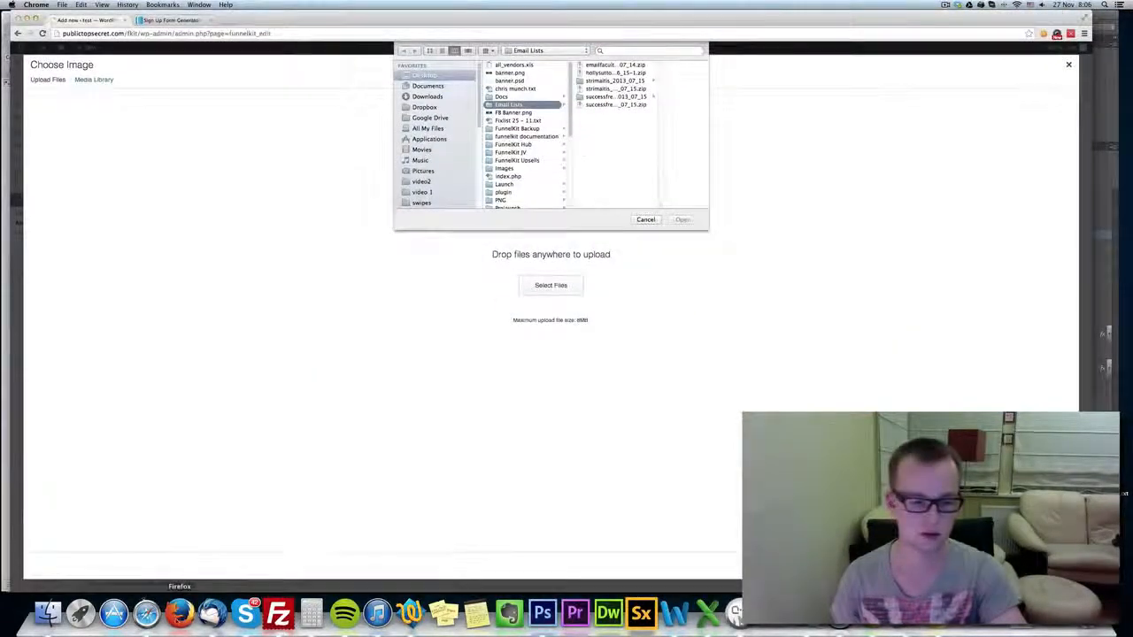
Switch to Safari and save the blurred Eiffel Tower wallpaper to the Desktop under the name eiffel.
left_click(146, 612)
left_click(1012, 49)
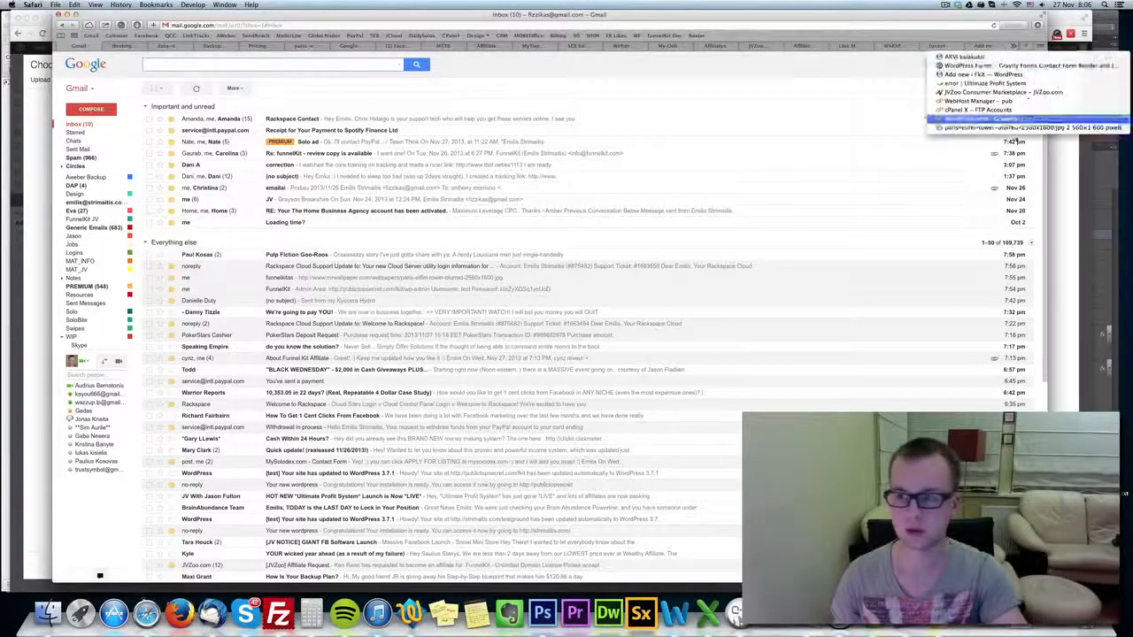
left_click(1018, 127)
right_click(504, 195)
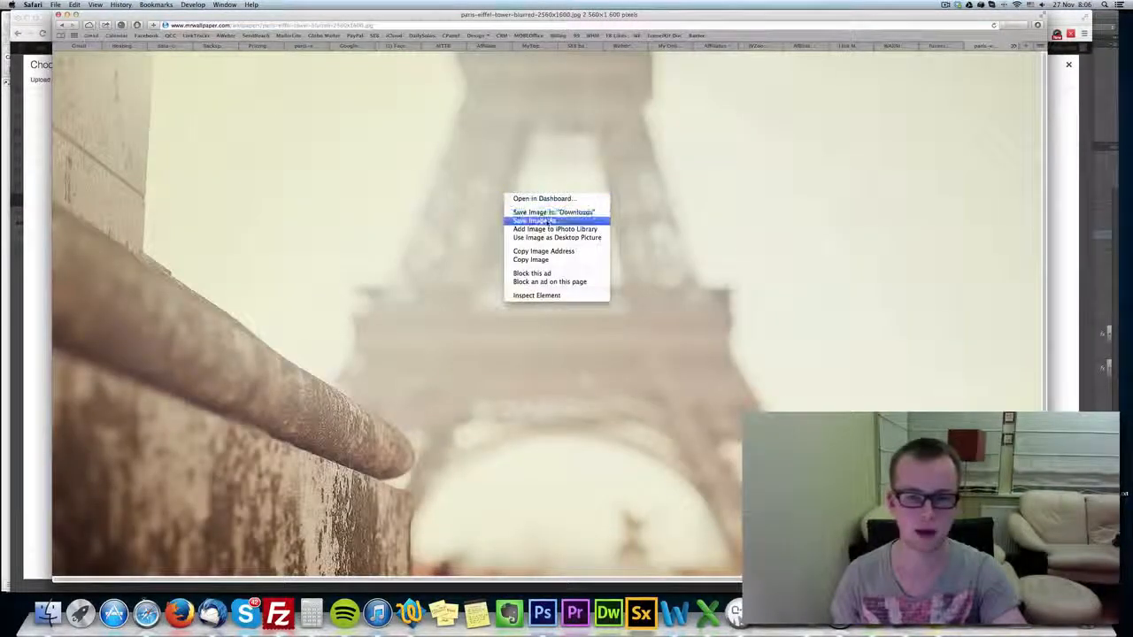
left_click(545, 220)
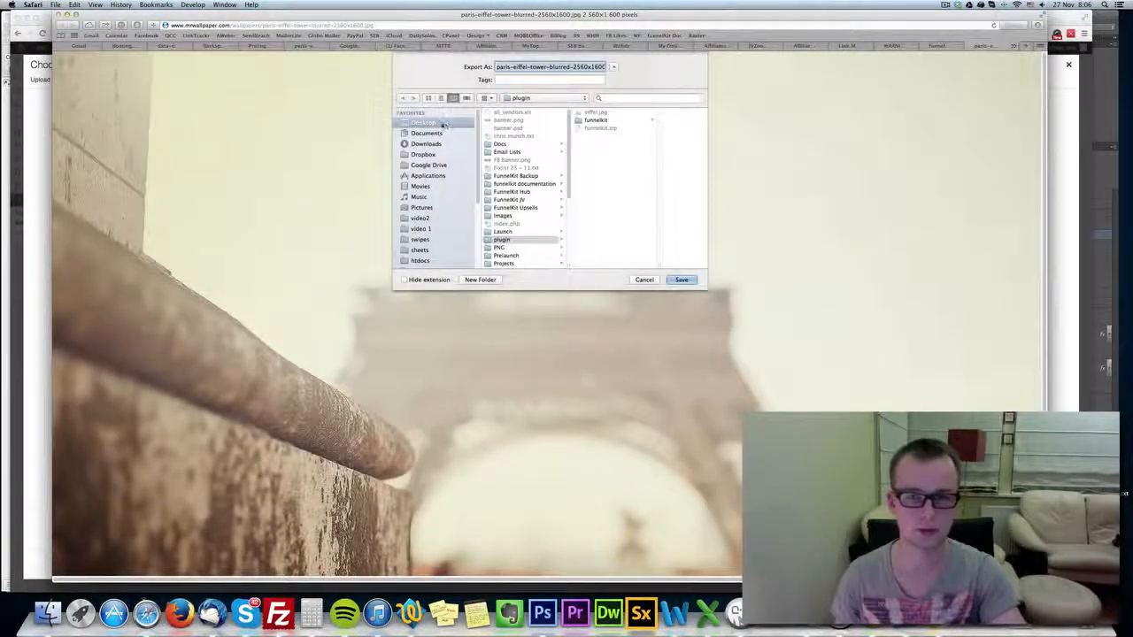
left_click(424, 123)
type("eiffel")
key("Return")
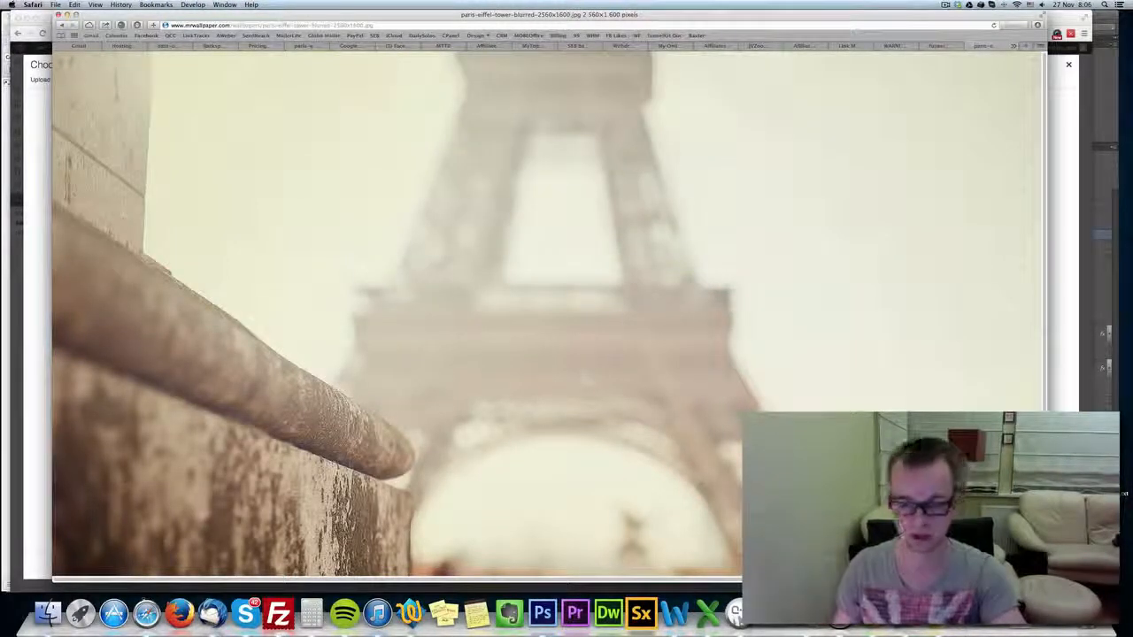
Return to Chrome, upload eiffel.jpg from the Desktop as the background image, and enable stretching it.
key("super+Tab")
left_click(522, 74)
key("e")
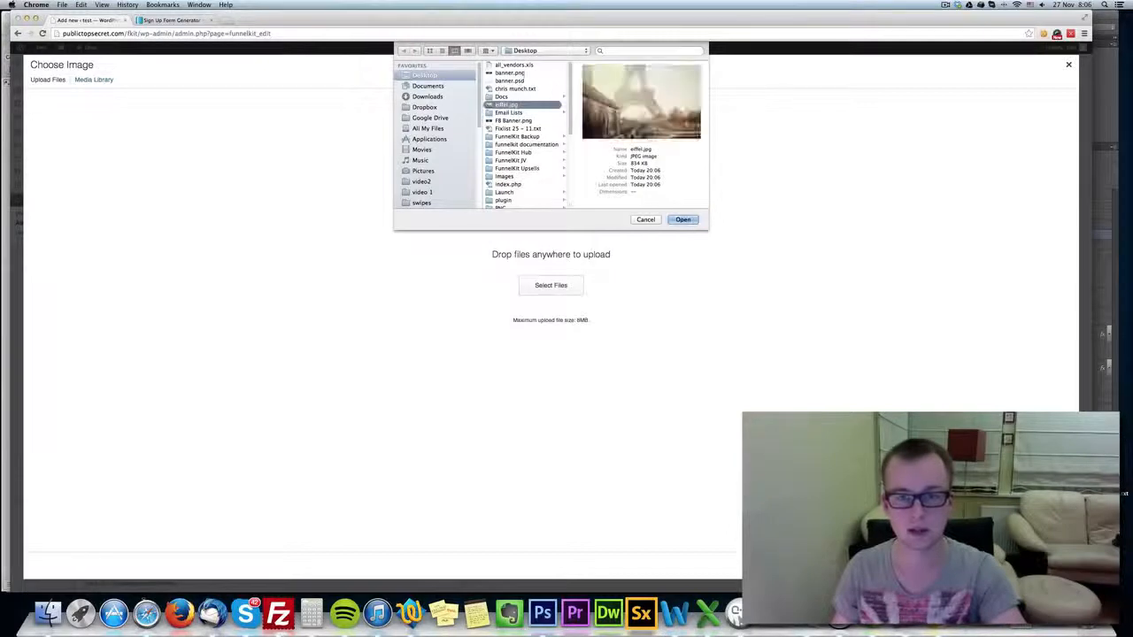
key("Return")
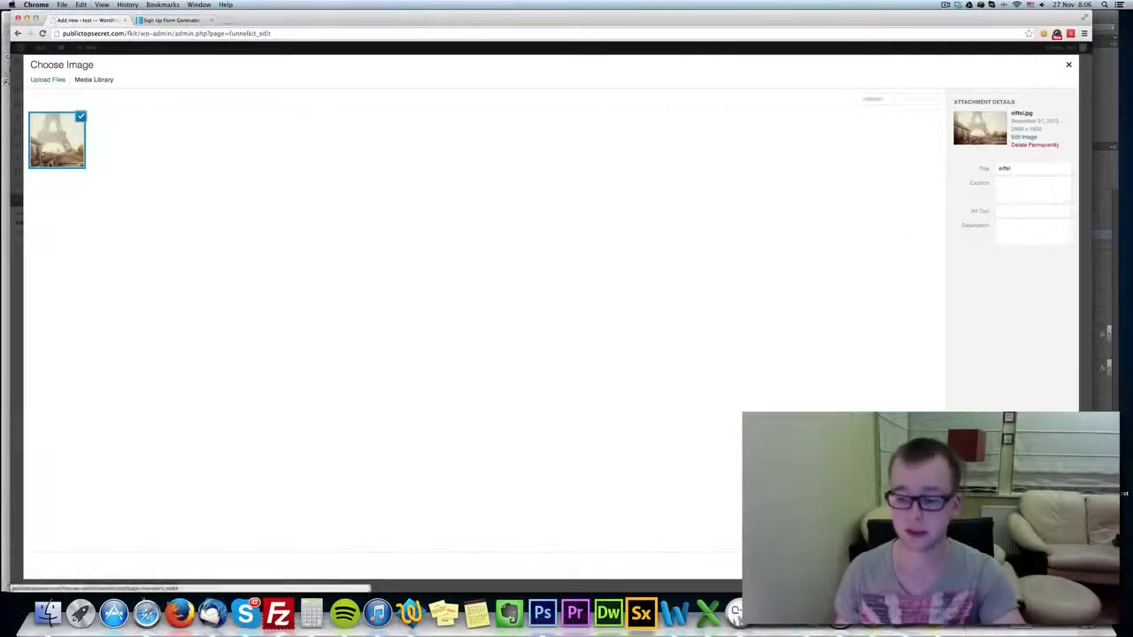
left_click(1048, 565)
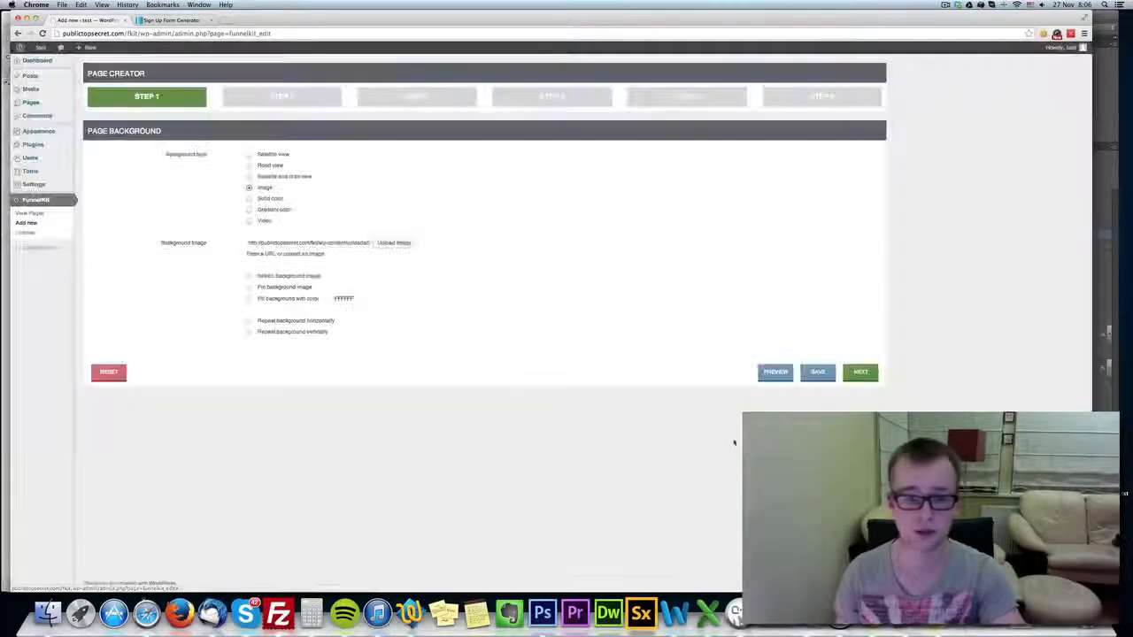
left_click(277, 277)
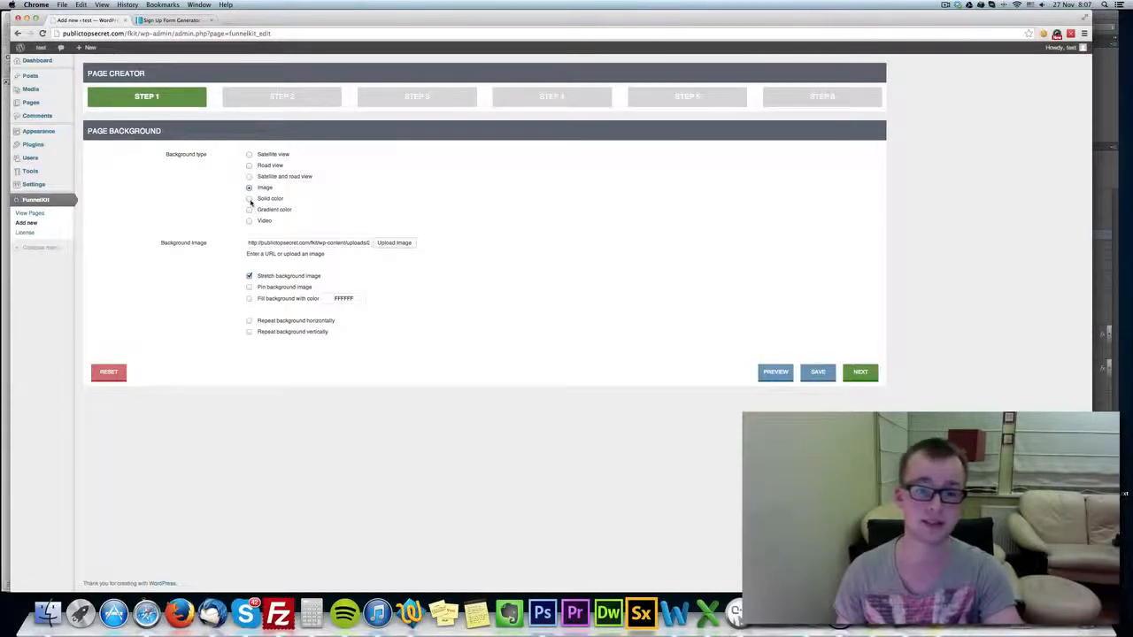
Examine the settings offered for the solid color, gradient color, video, and satellite and road view backgrounds.
left_click(250, 199)
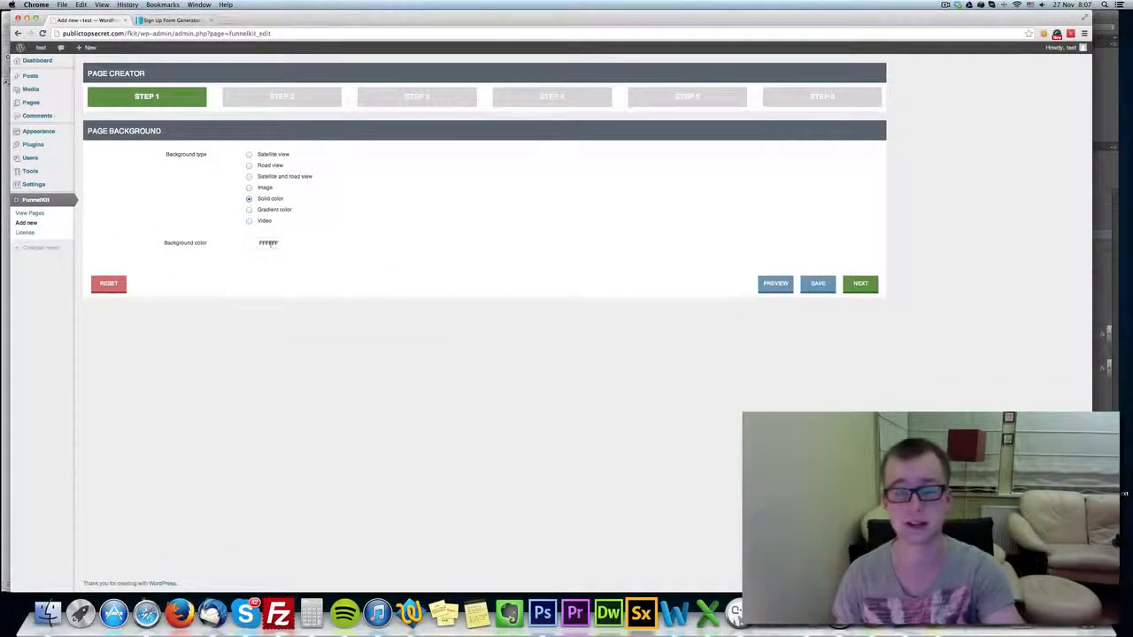
left_click(249, 210)
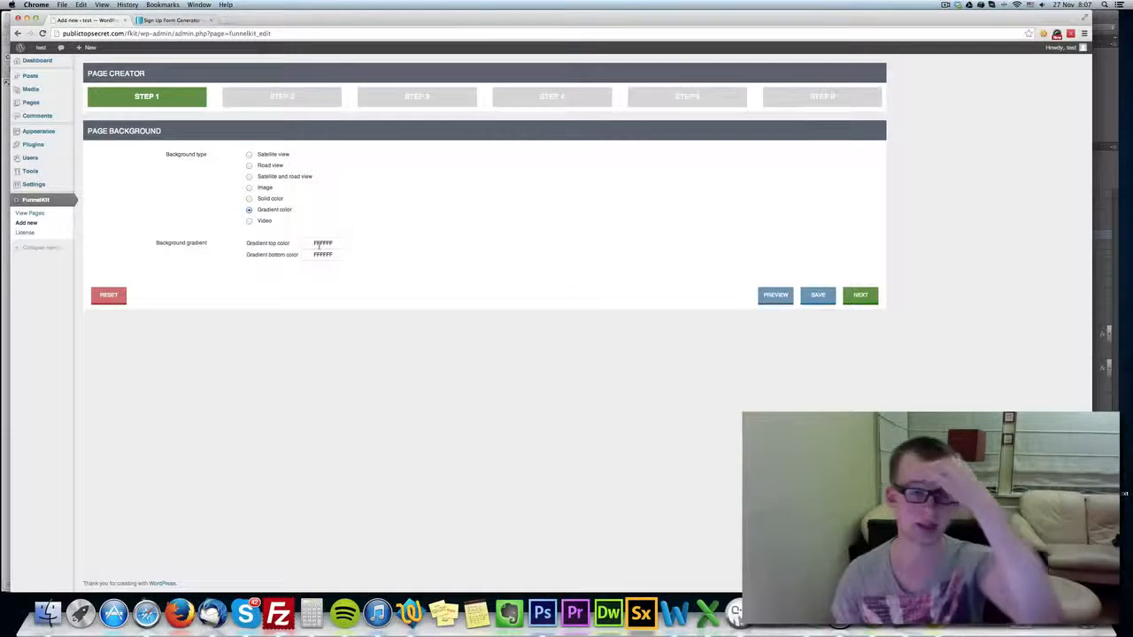
left_click(249, 220)
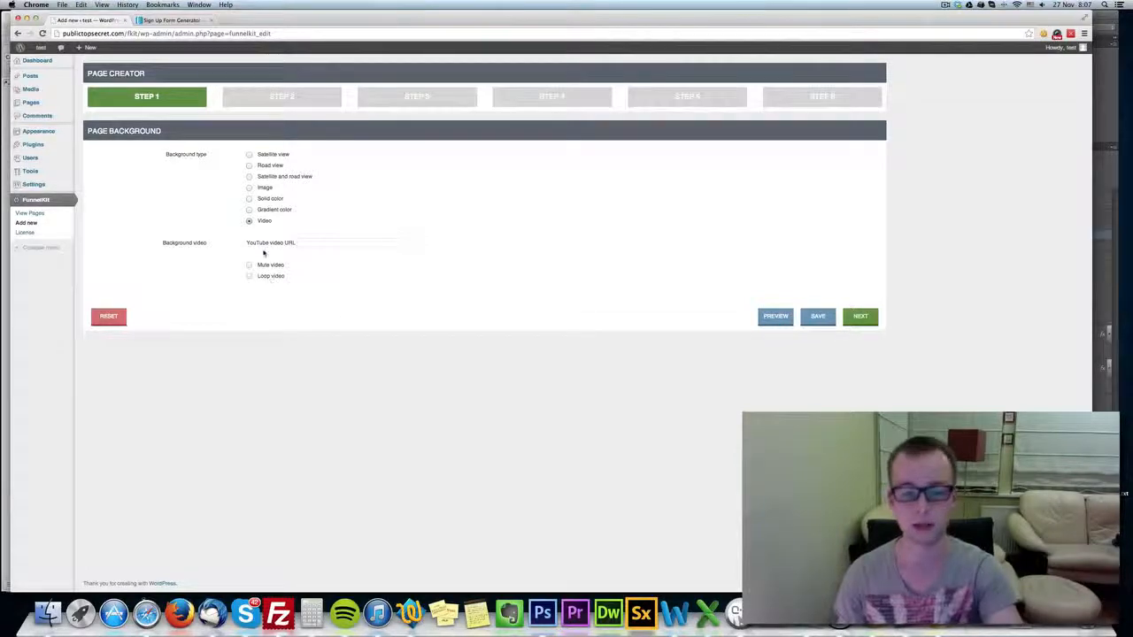
left_click(269, 177)
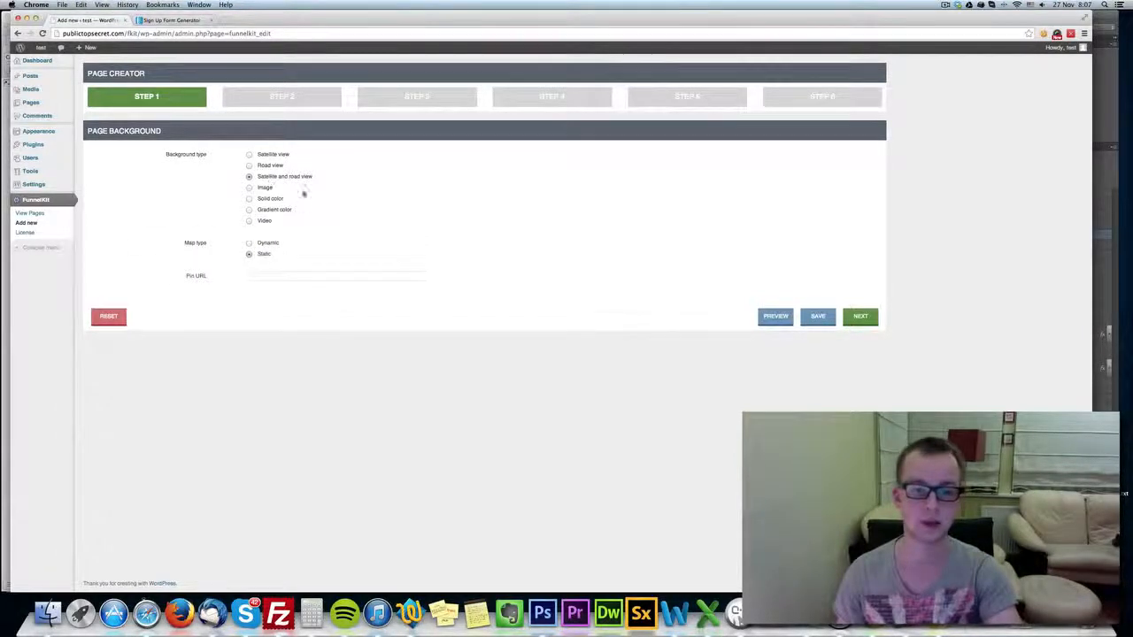
Set the background type to Road view, try the dynamic map type, and set it back to Static.
left_click(260, 165)
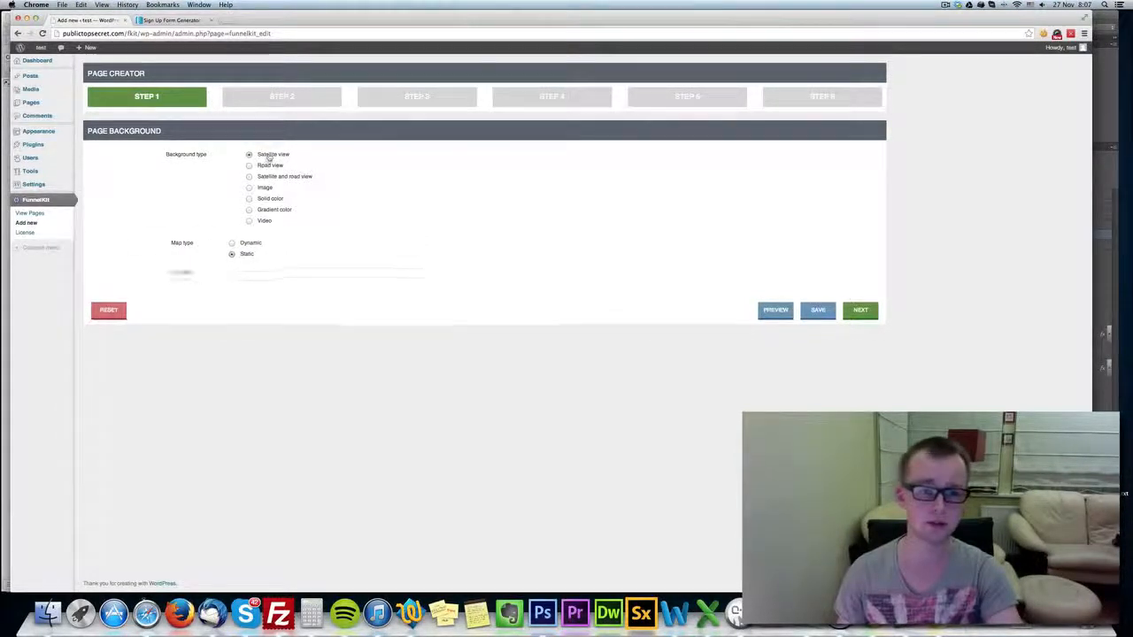
left_click(269, 245)
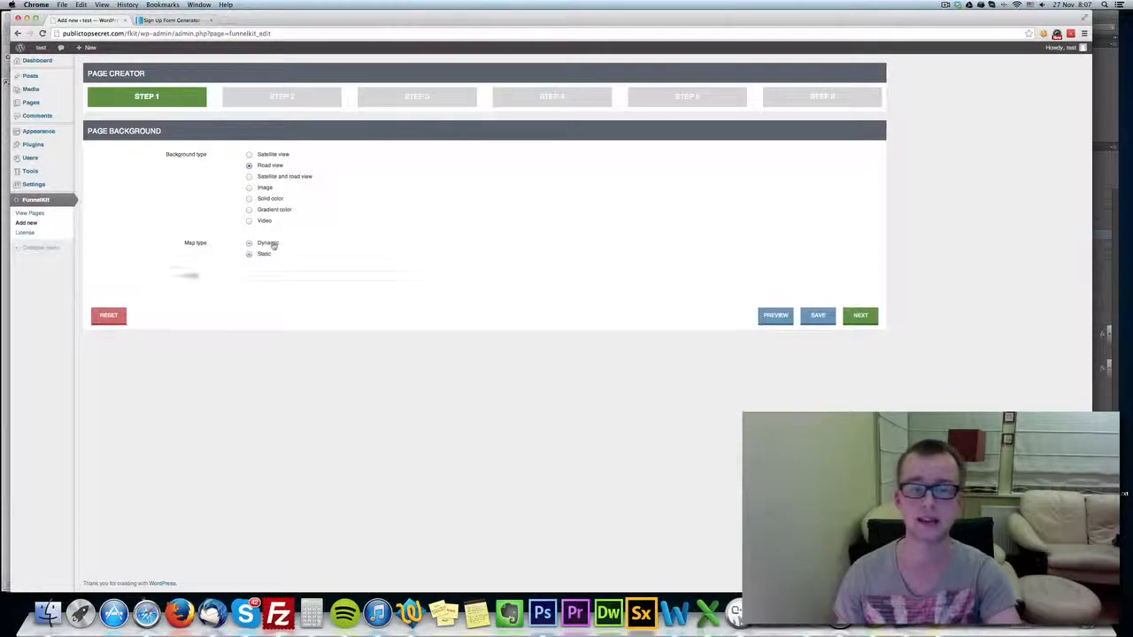
left_click(273, 244)
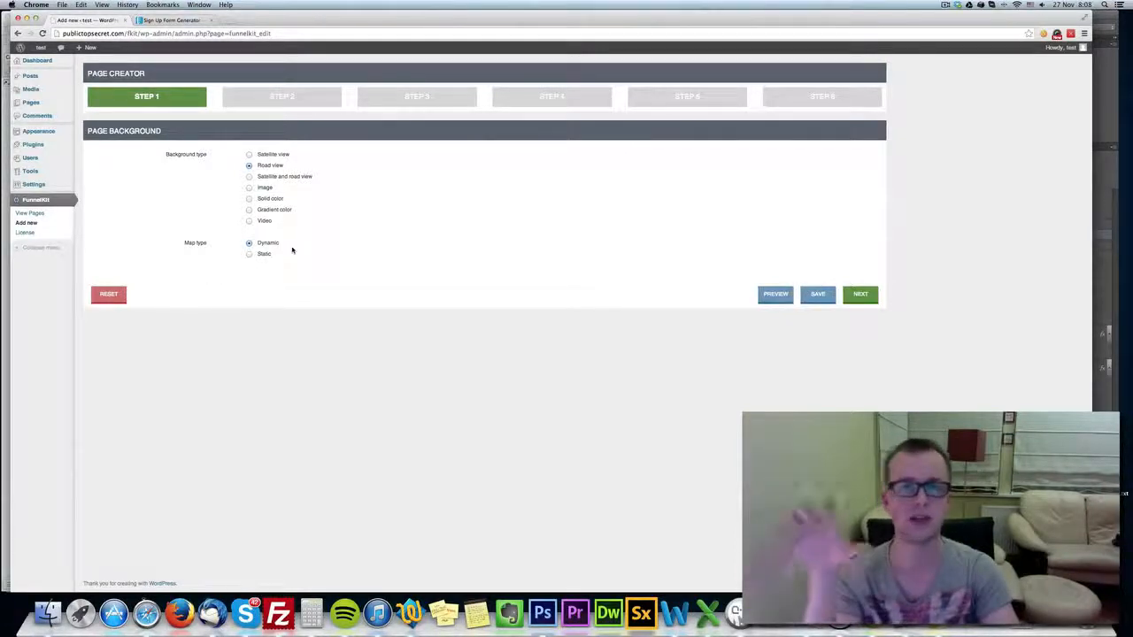
left_click(264, 255)
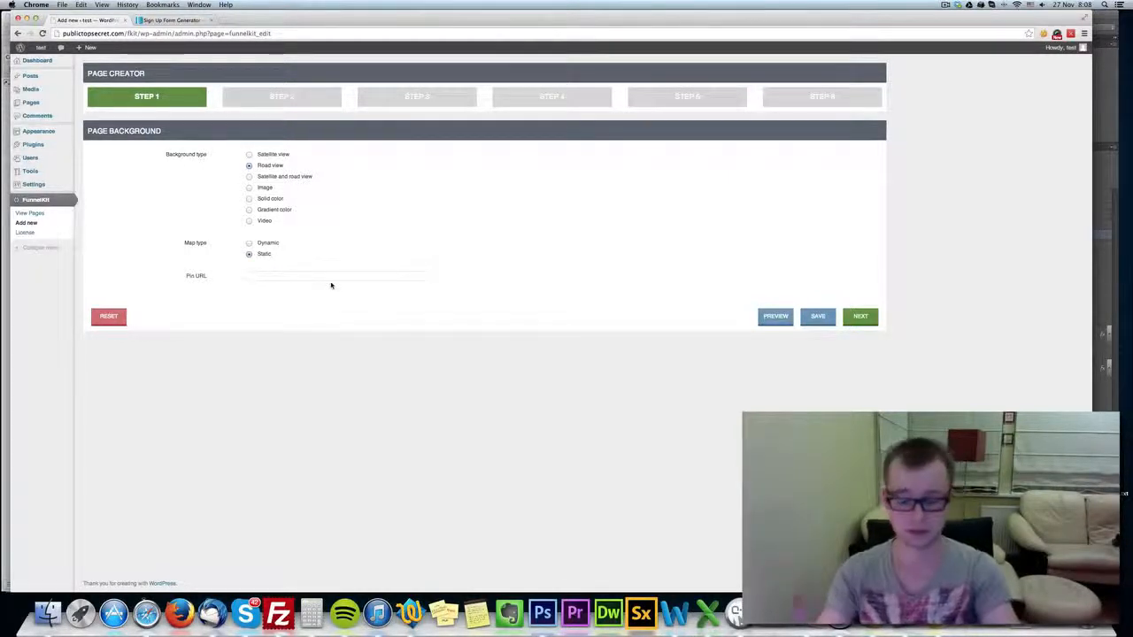
Open maps.google.com in a new browser tab and search for "eiffel tower".
key("super+t")
type("map")
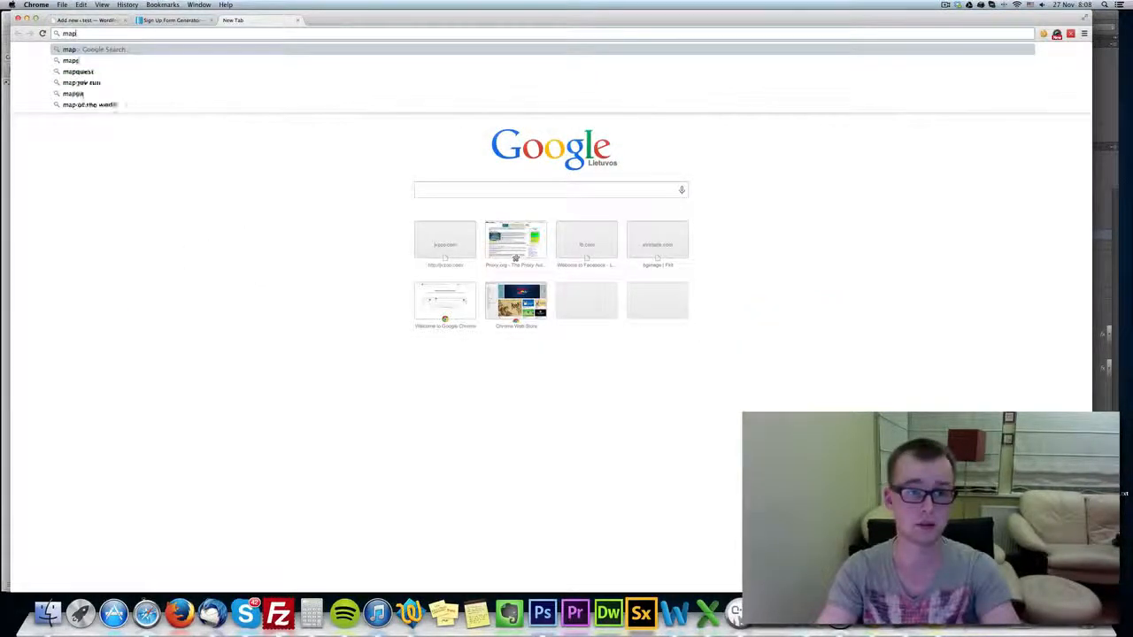
type("s.google.l")
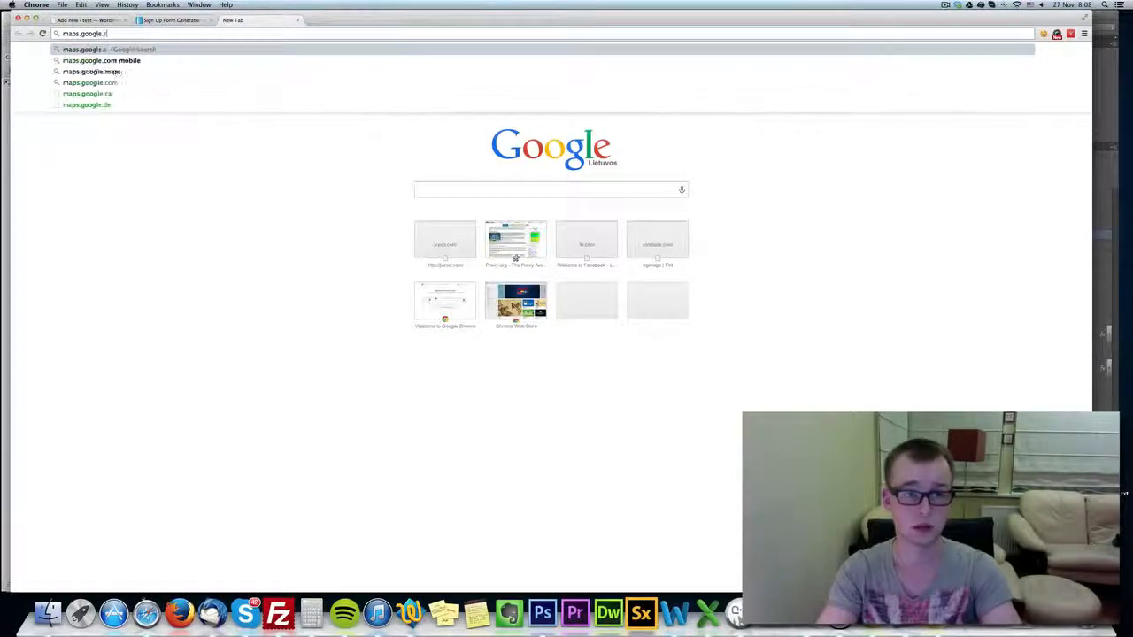
type("om")
key("Return")
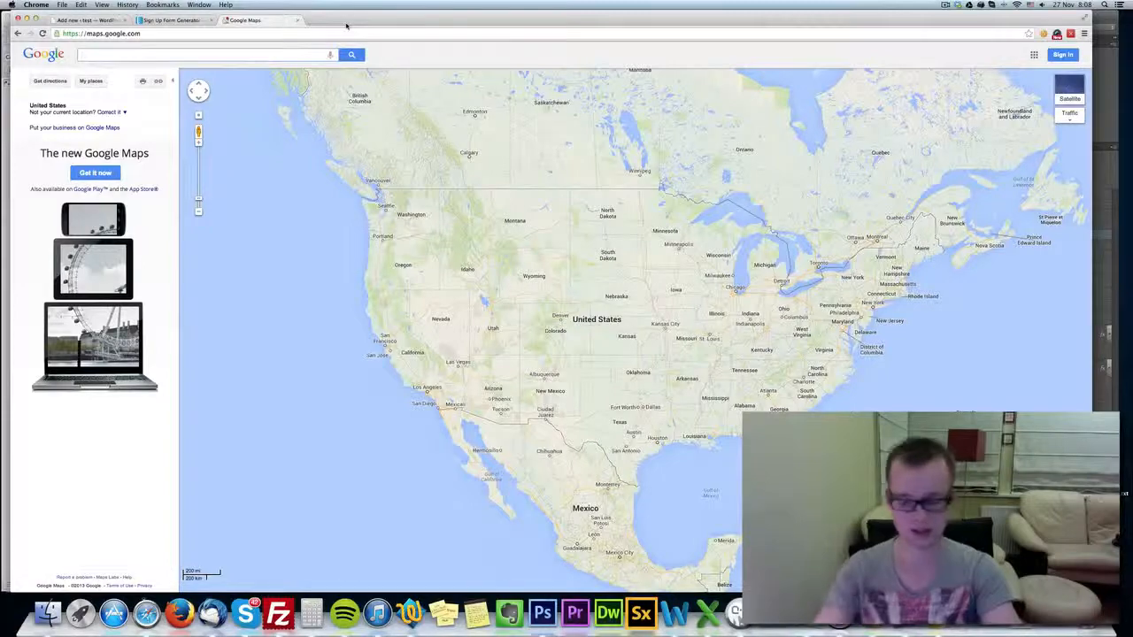
type("eiffel tower")
key("Return")
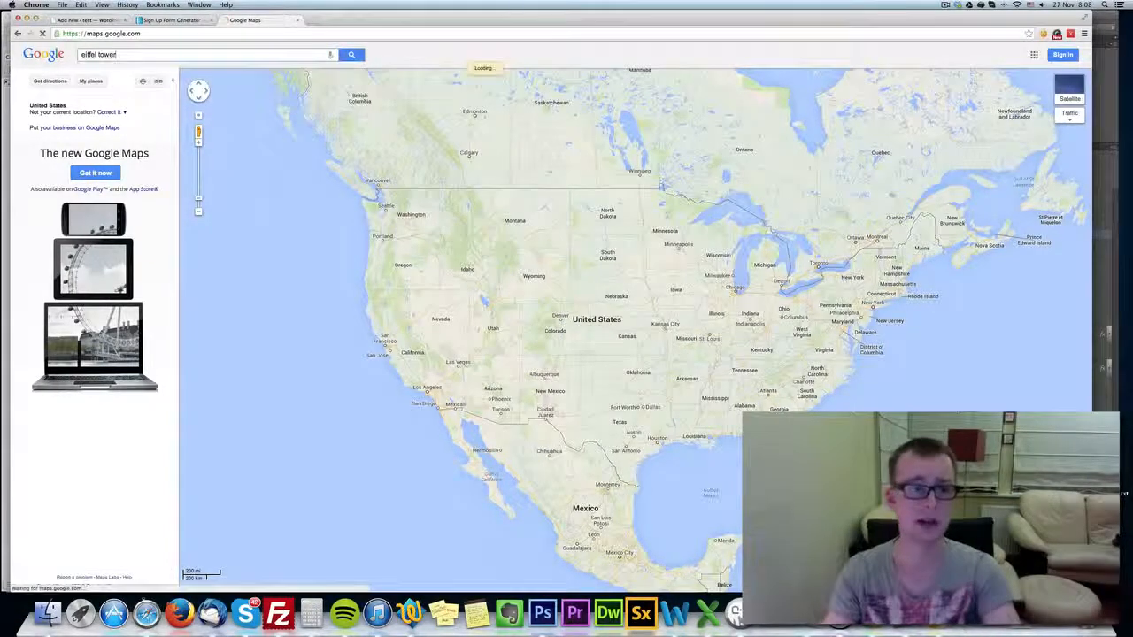
Move the map so the Eiffel Tower sits off-center toward the lower right, and load the view's share link in the same tab.
left_click(729, 204)
mouse_move(619, 239)
left_mouse_down()
mouse_move(683, 264)
mouse_move(813, 287)
left_mouse_up()
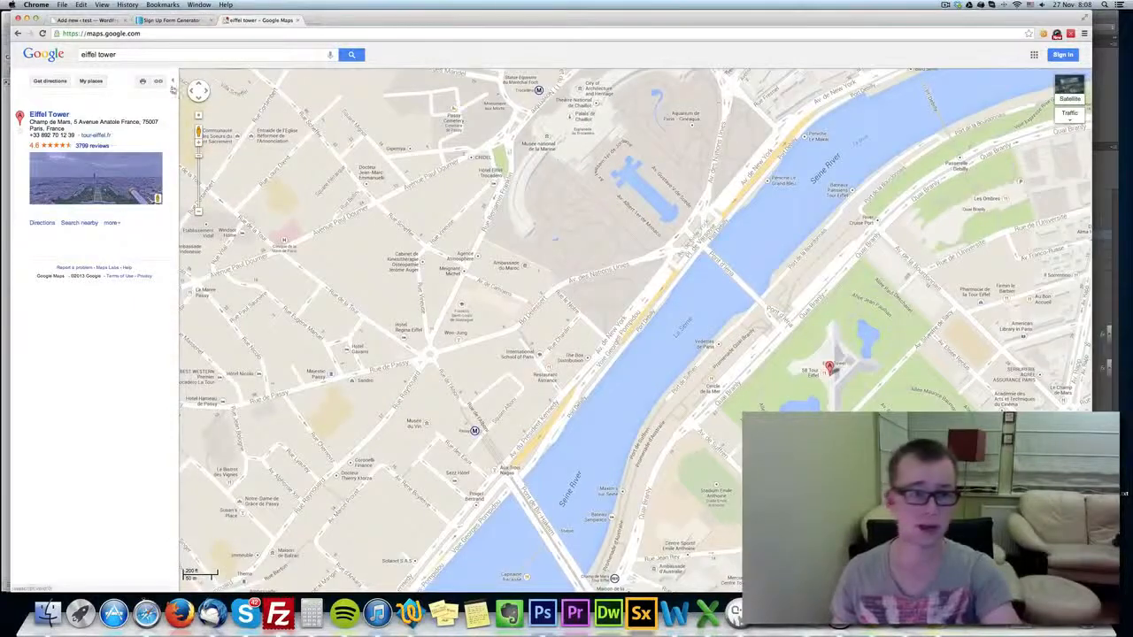
left_click(160, 82)
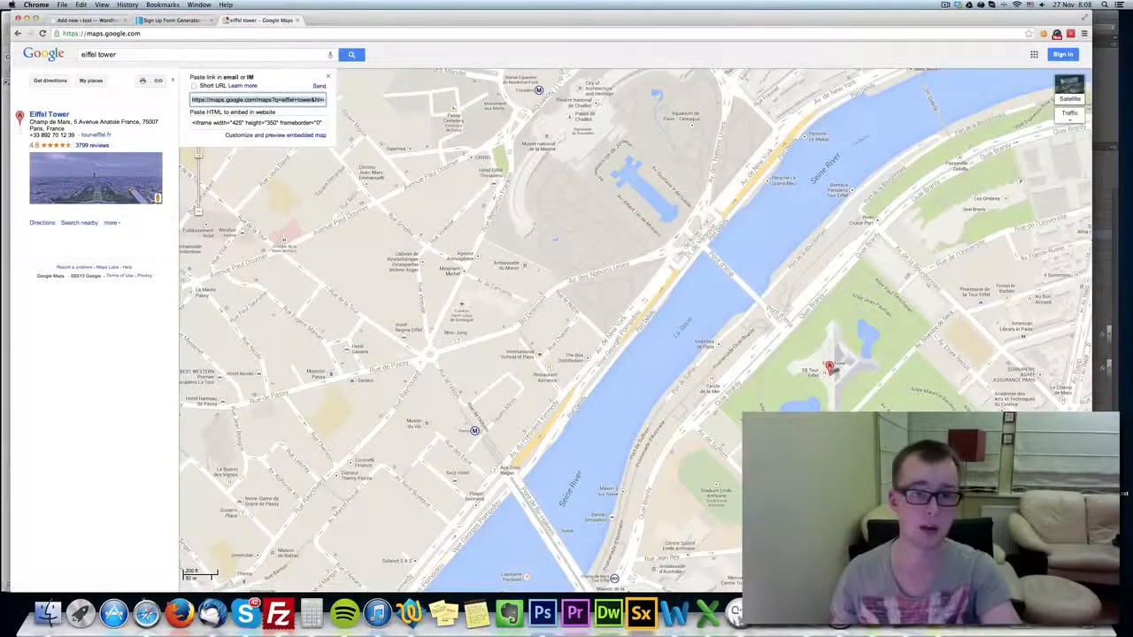
left_click(250, 32)
type("https://maps.google.com/maps?q=eiffel+tower&hl=en&ll=48.858941,2.289695&spn=0.008379,0.022144&sll=38.85682,-97.514648&sspn=40.282021,90.703125&t=m&z=17")
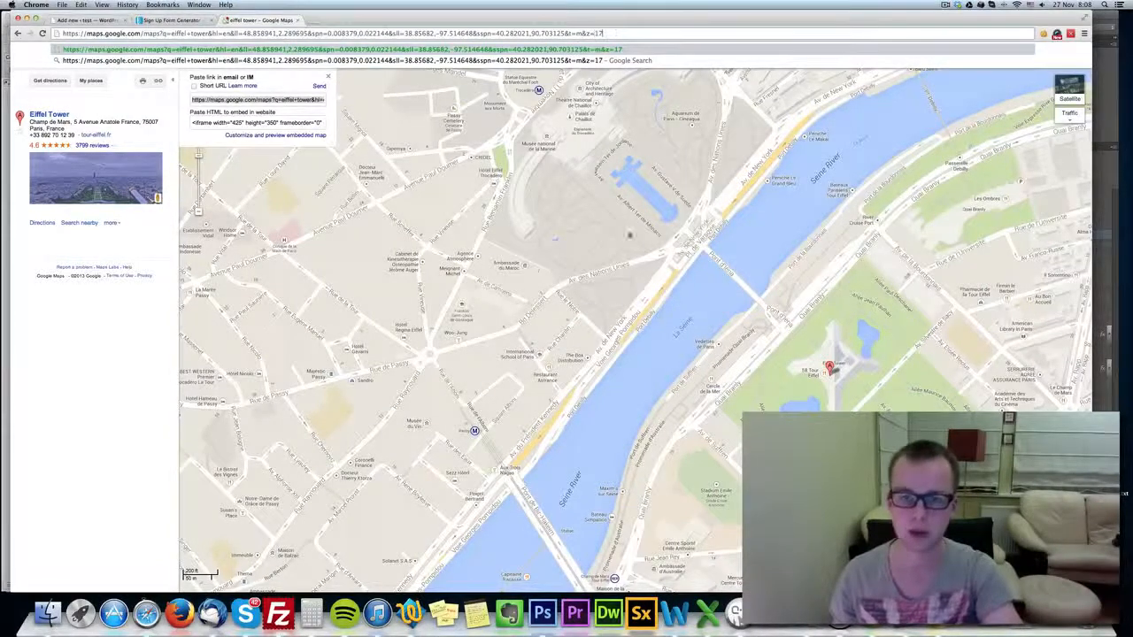
key("Return")
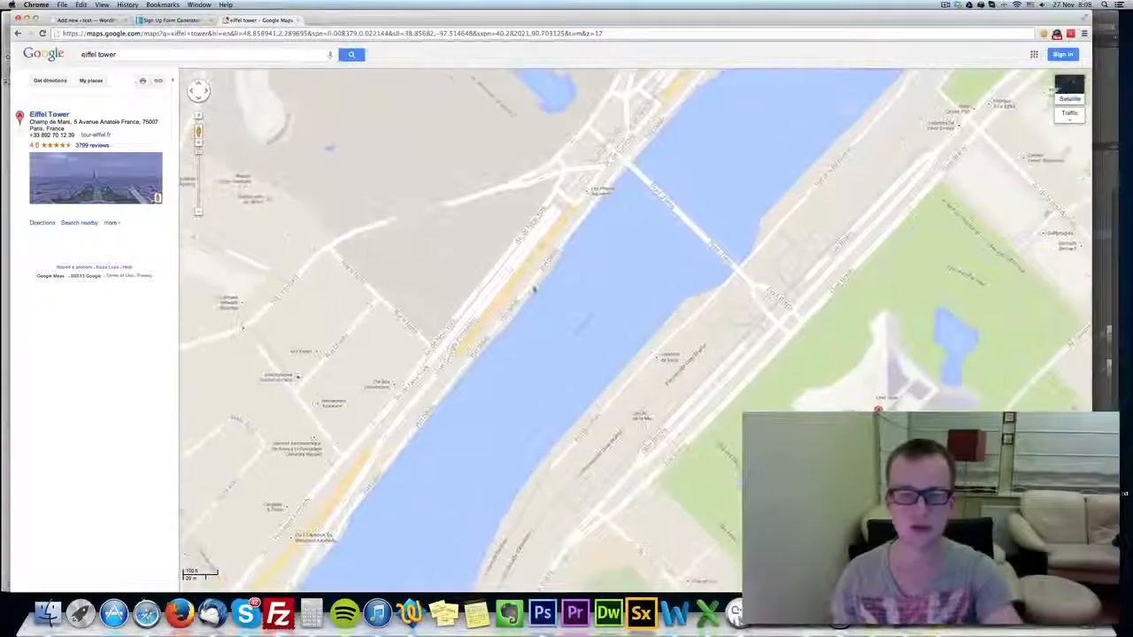
Copy the share link of the zoom-18 map view and load it from the address bar.
left_click(159, 81)
key("super+c")
key("super+l")
key("super+v")
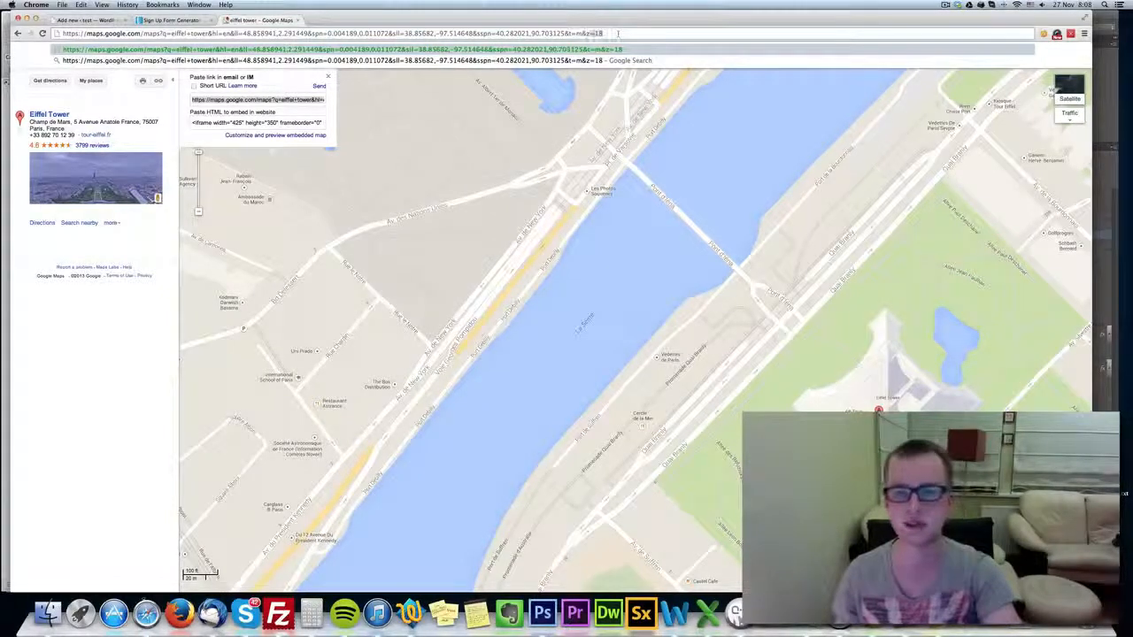
key("super+a")
key("super+c")
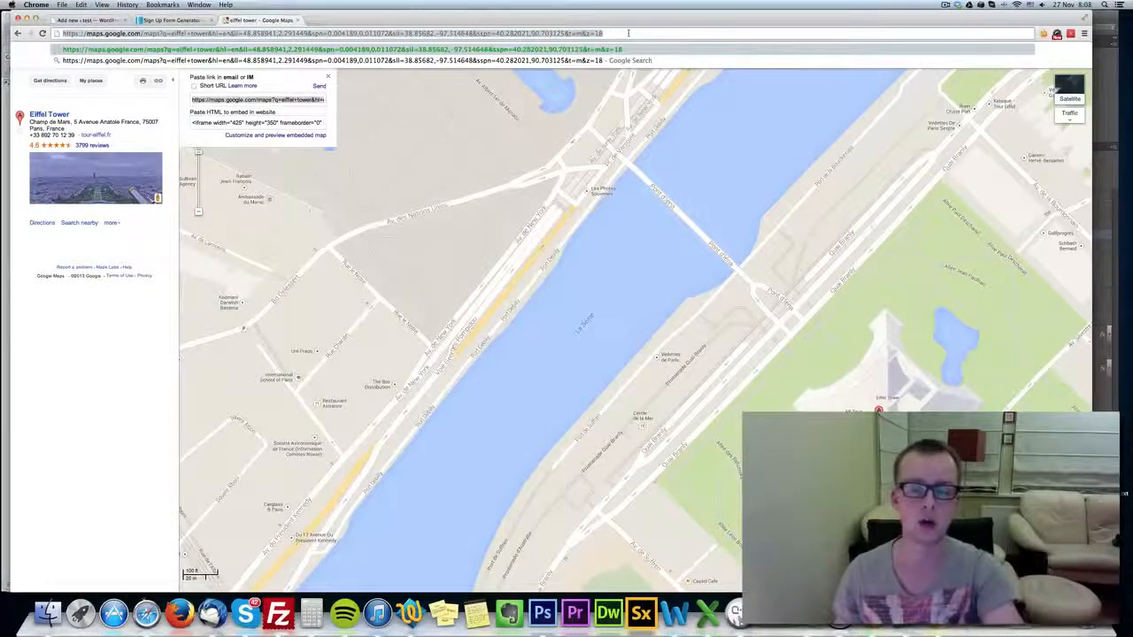
left_click(630, 33)
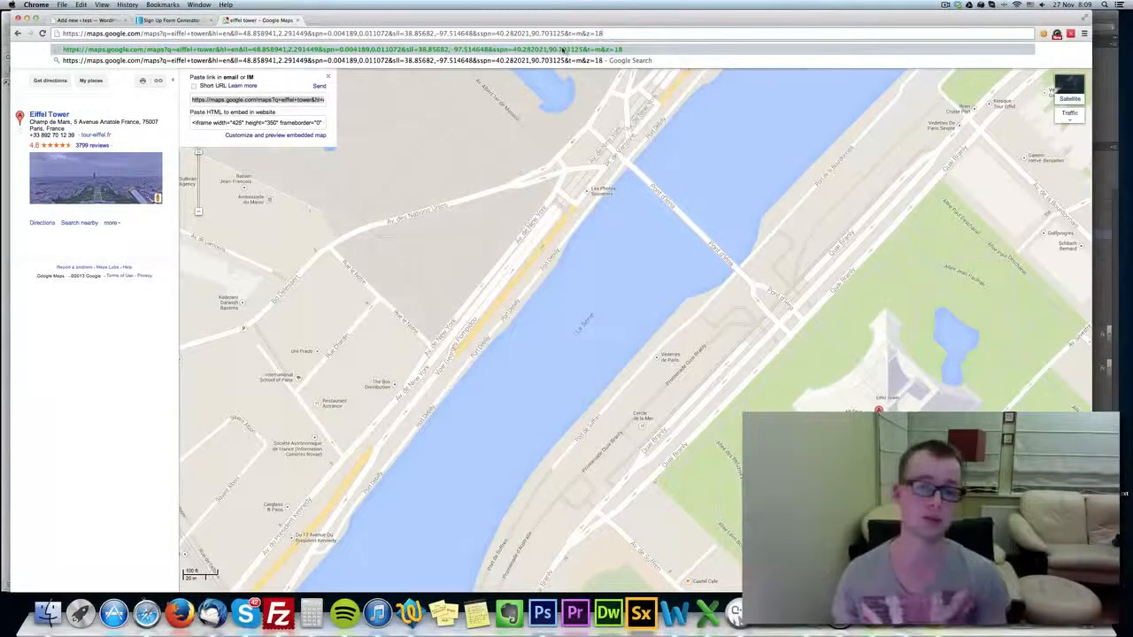
left_click_drag(608, 33, 80, 33)
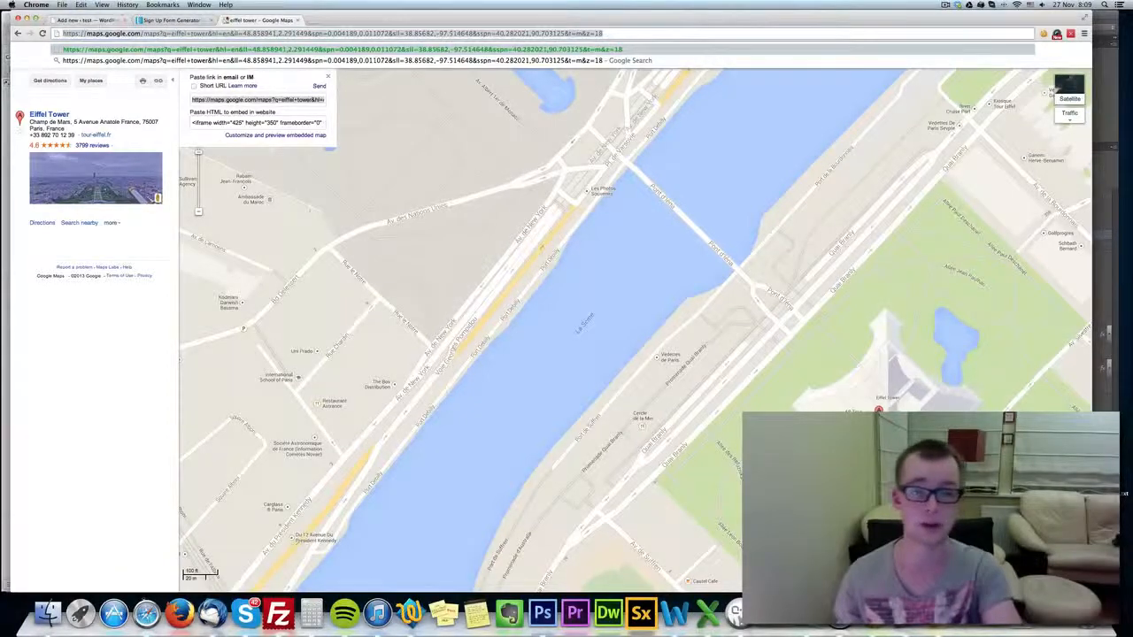
key("Return")
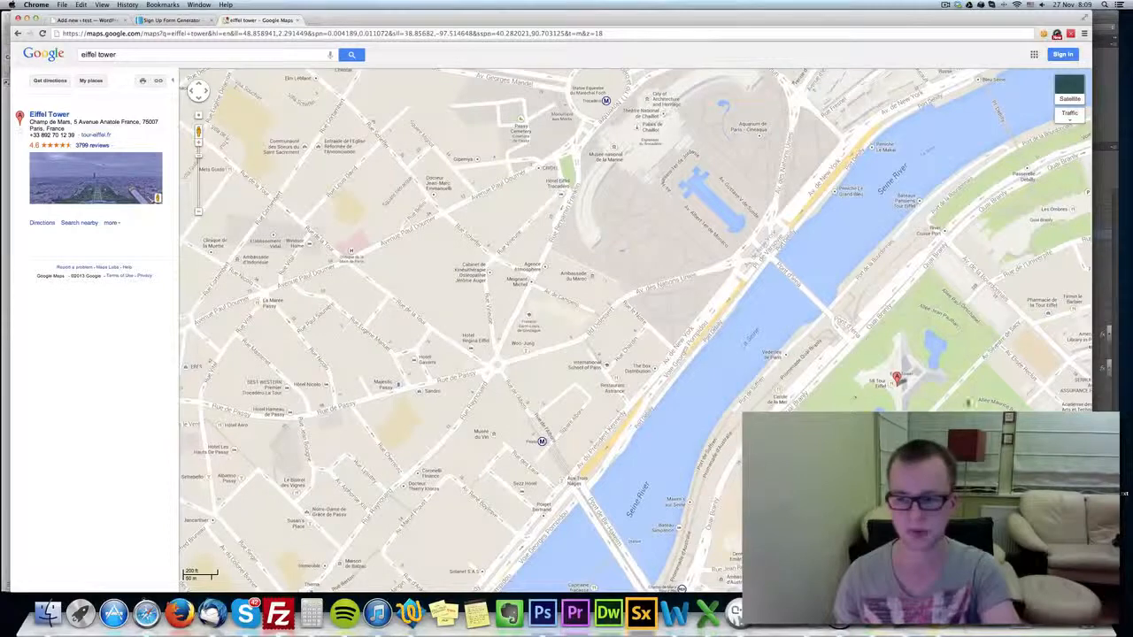
Copy the share link of the wider zoom-17 Eiffel Tower view and paste it as the background's Pin URL in FunnelKit.
left_click(159, 80)
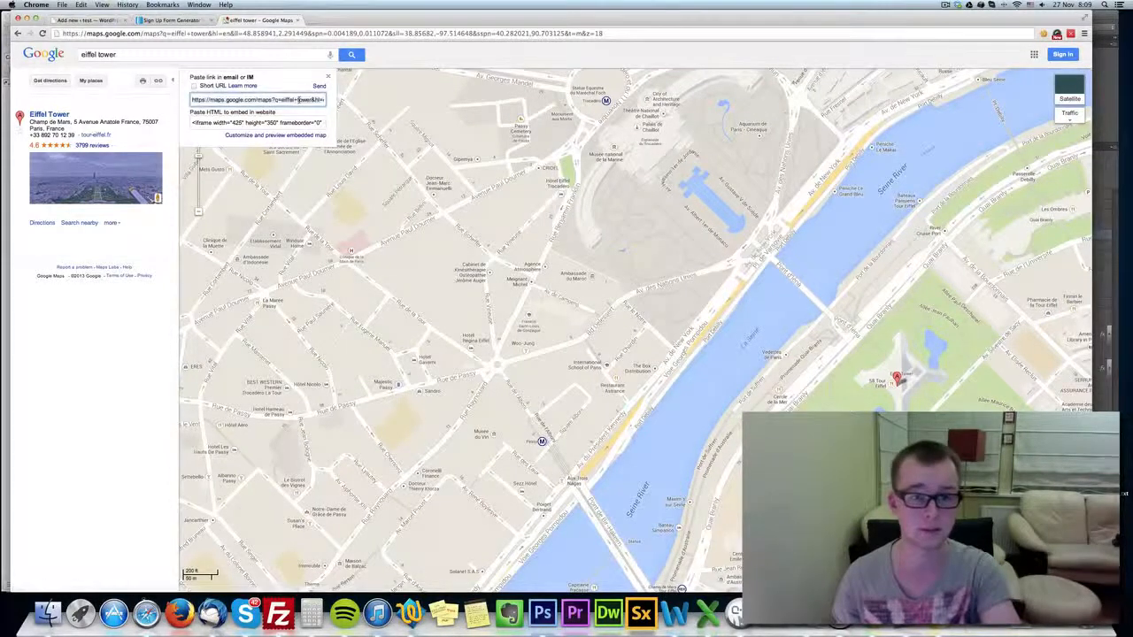
key("super+v")
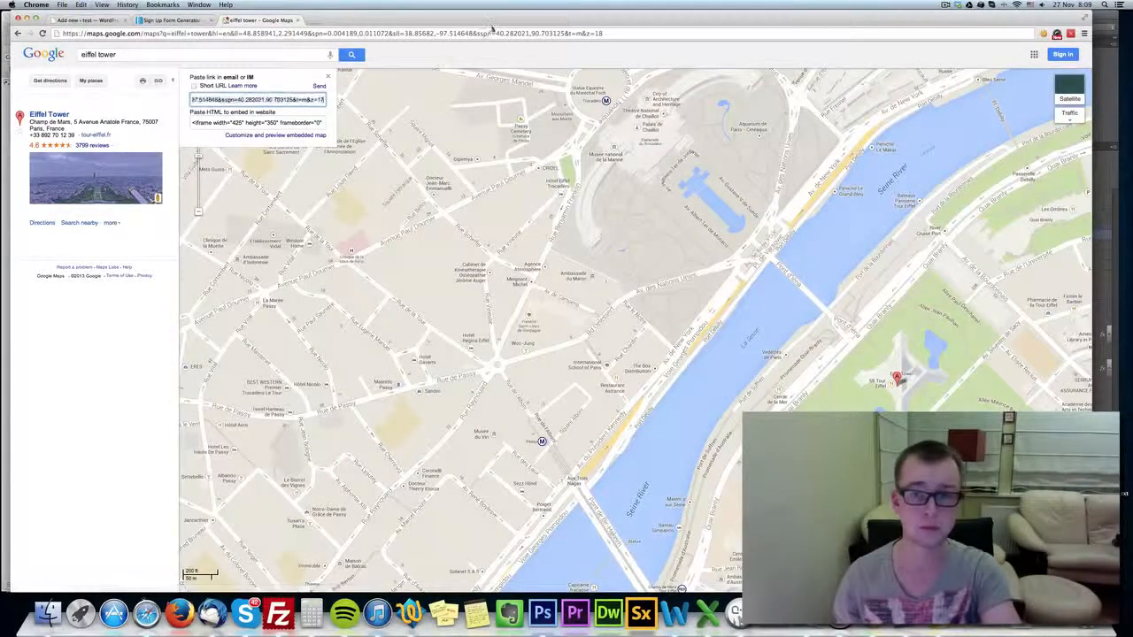
left_click(491, 31)
key("super+v")
key("super+a")
key("super+c")
left_click(92, 21)
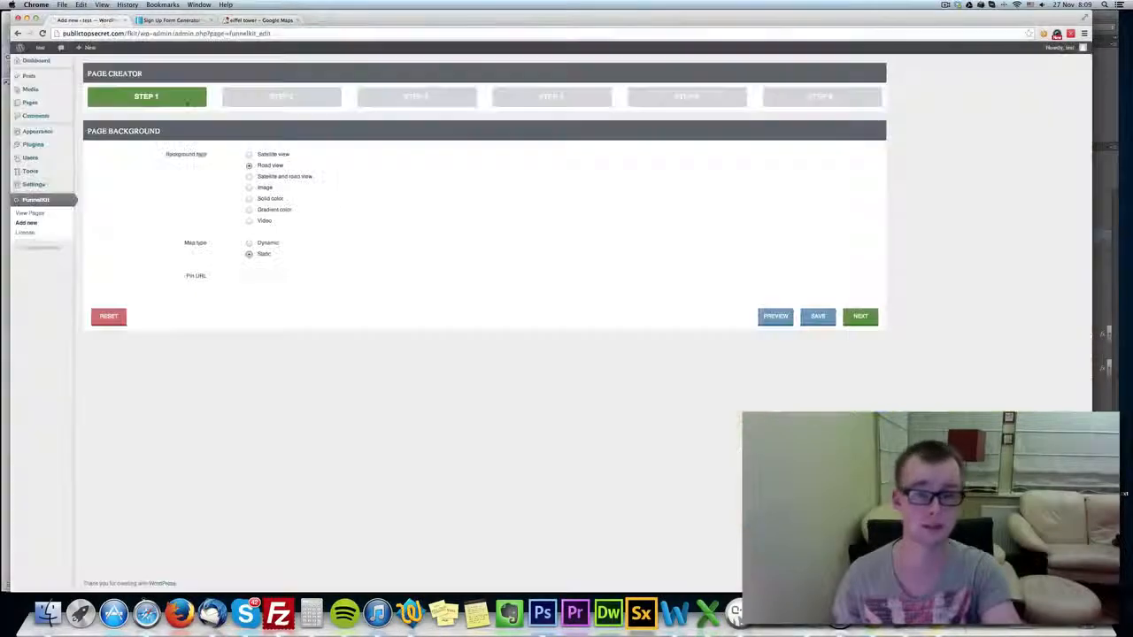
key("super+v")
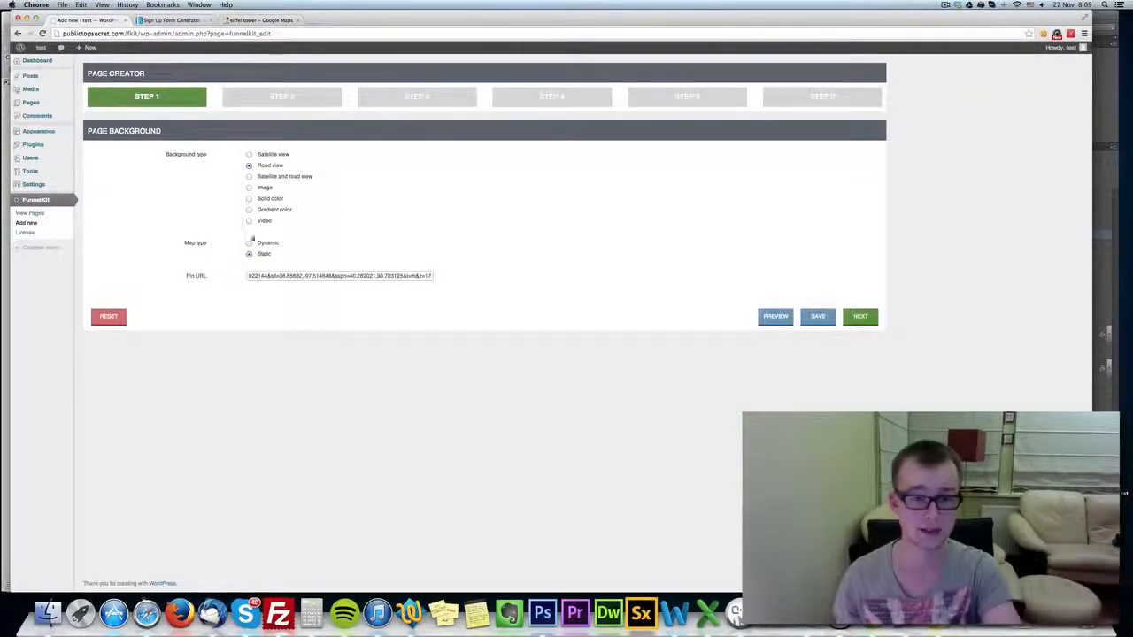
Set the page's background type to Image and continue to the main container settings.
left_click(263, 188)
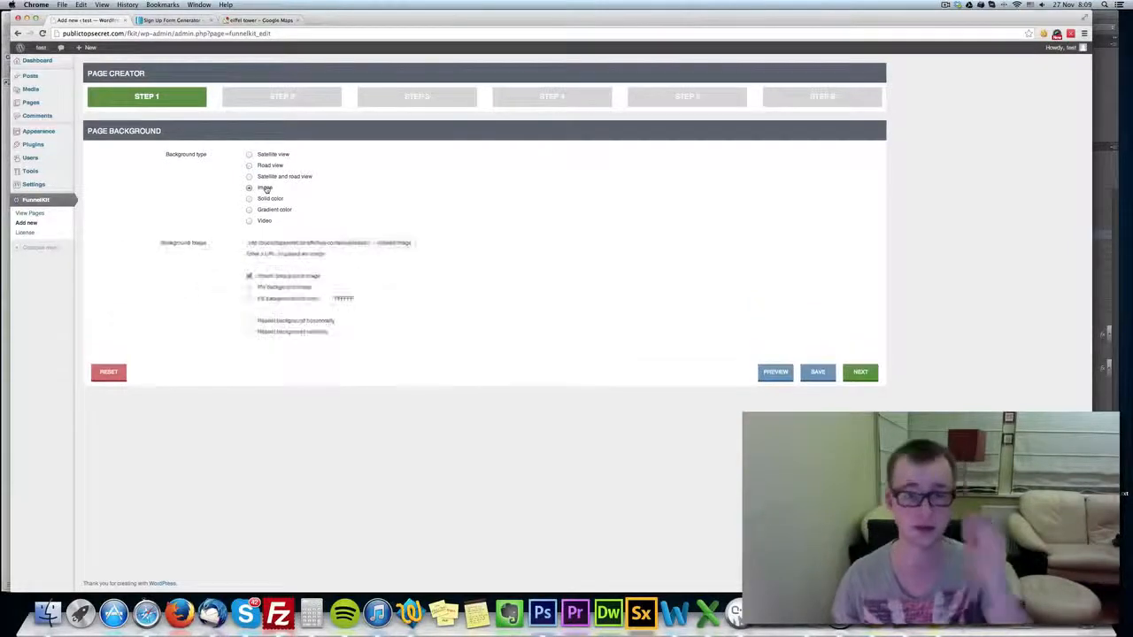
left_click(857, 371)
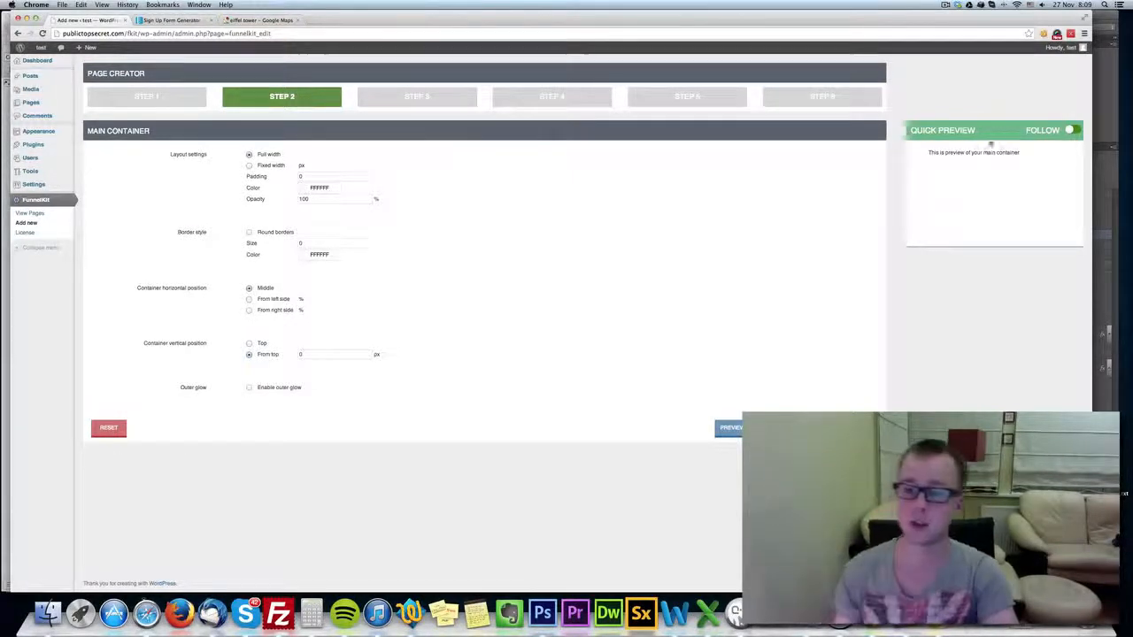
Try switching the quick preview's Follow option off and back on twice.
left_click(1072, 130)
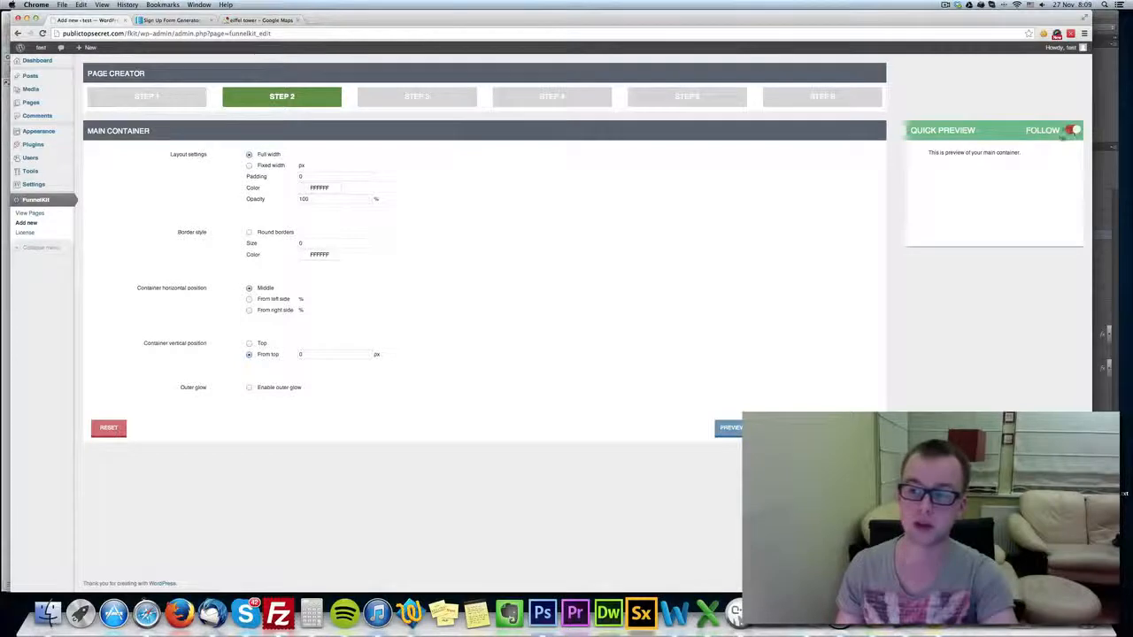
left_click(1072, 130)
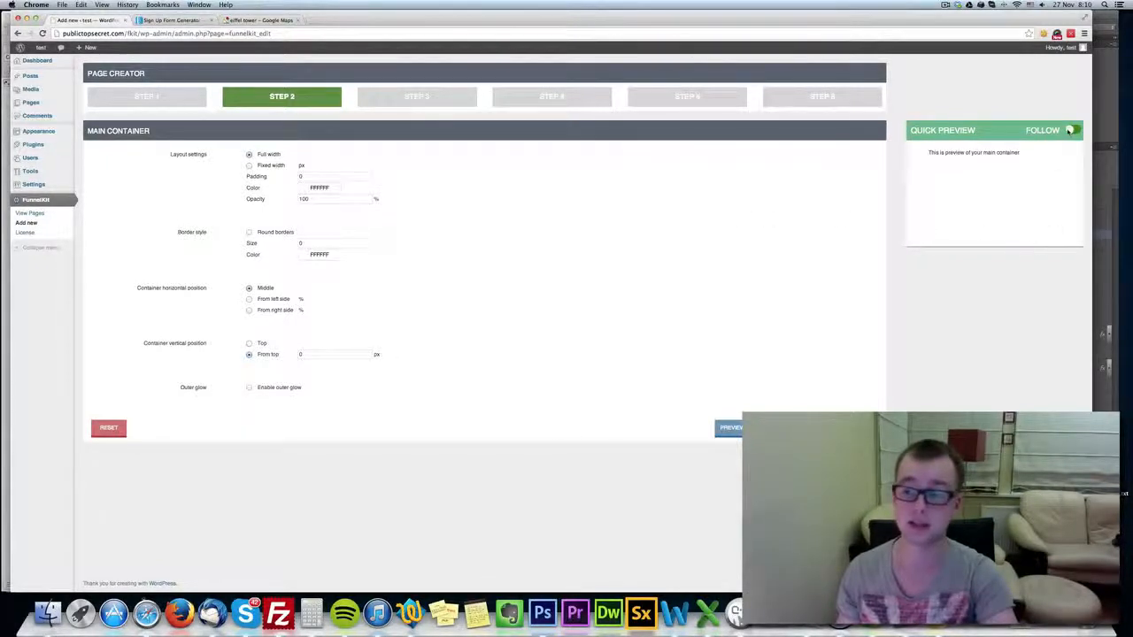
left_click(1071, 130)
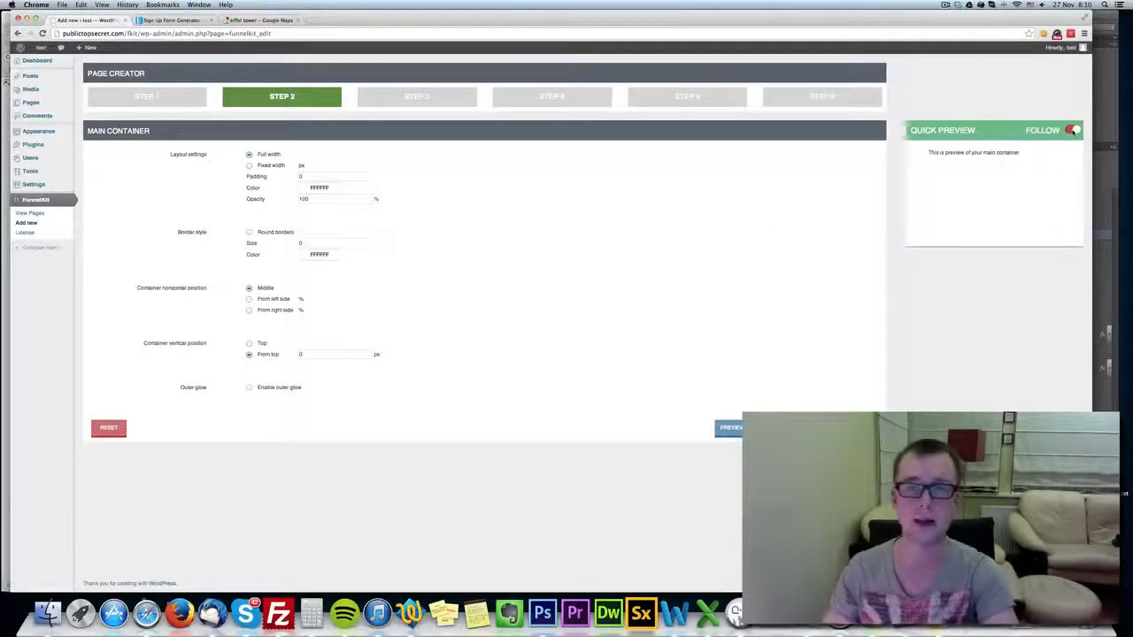
left_click(1072, 130)
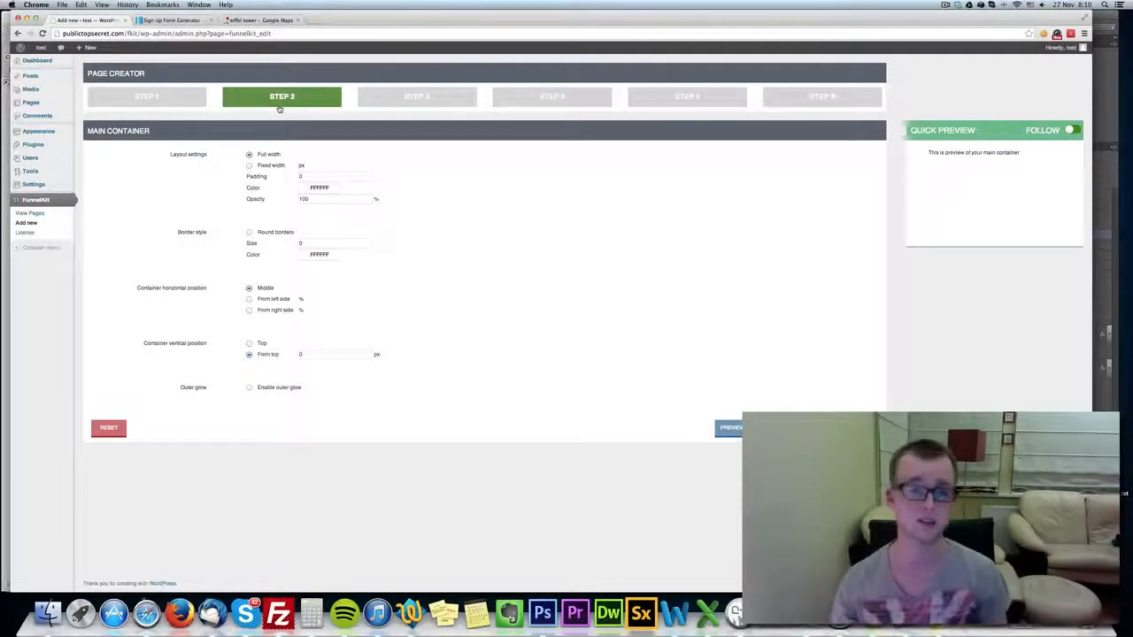
Set the main container to a fixed width of 700 px, try a padding of 10, and set it to 30.
left_click(273, 166)
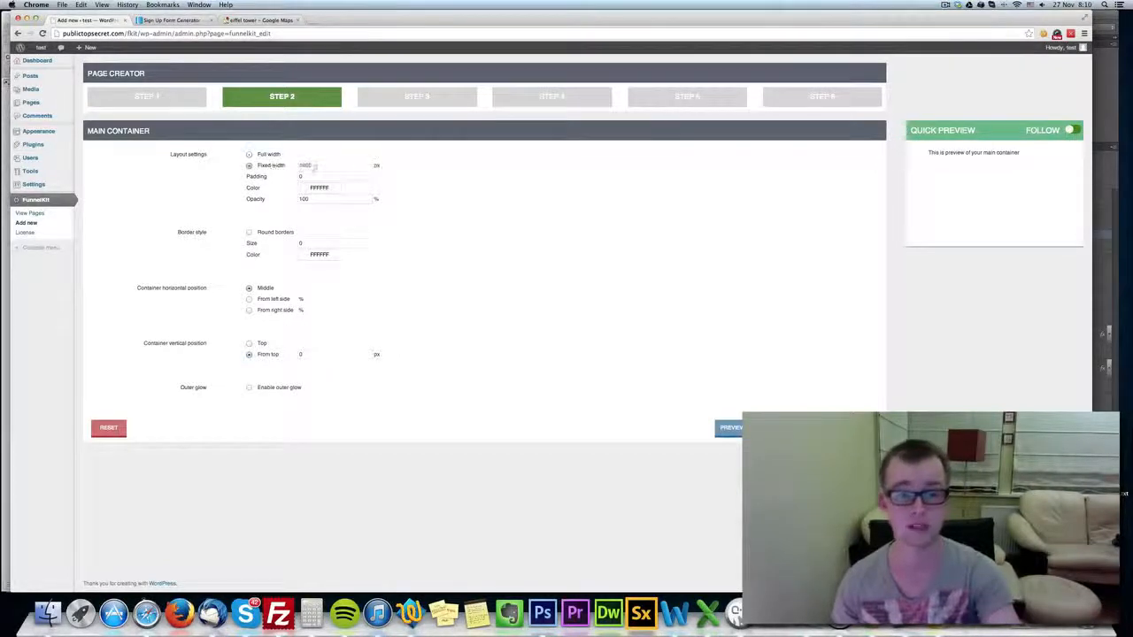
type("700")
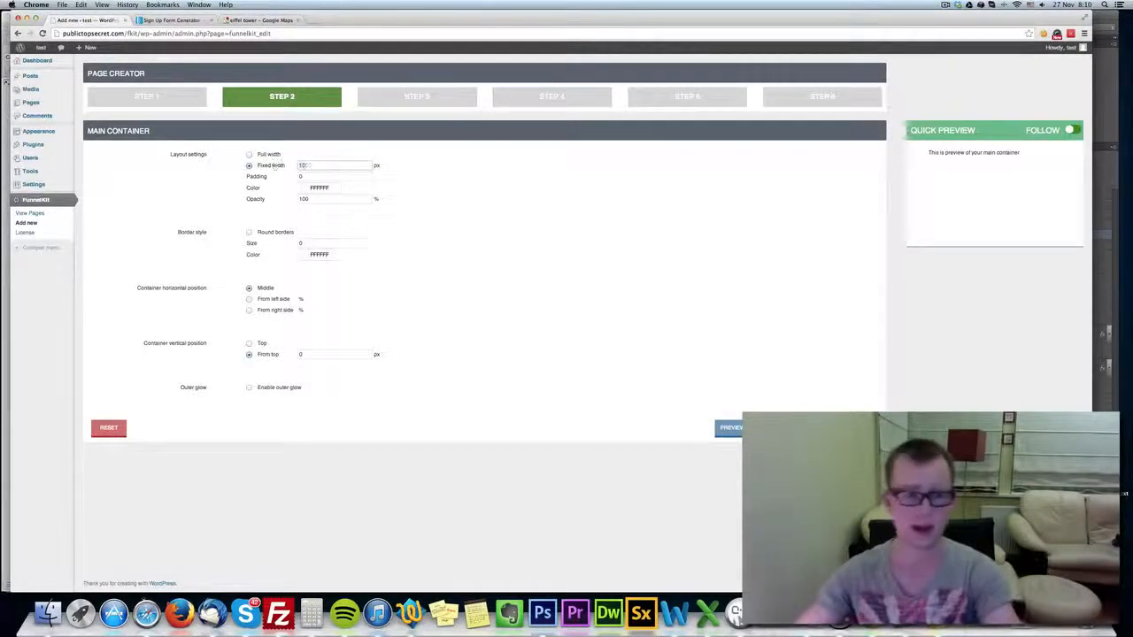
left_click(279, 176)
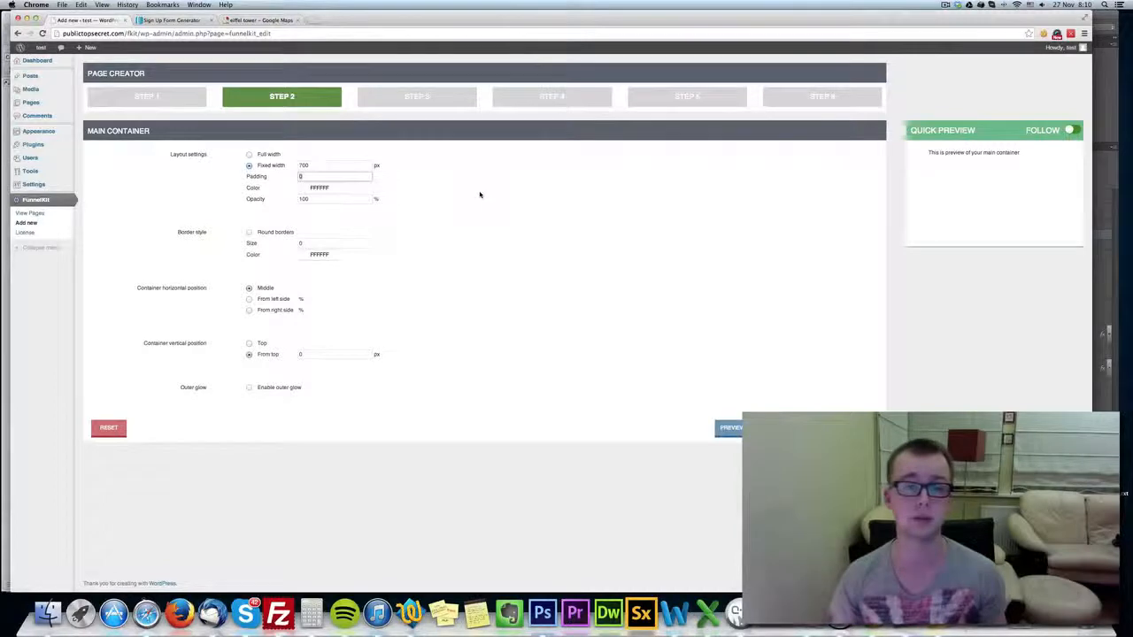
type("10")
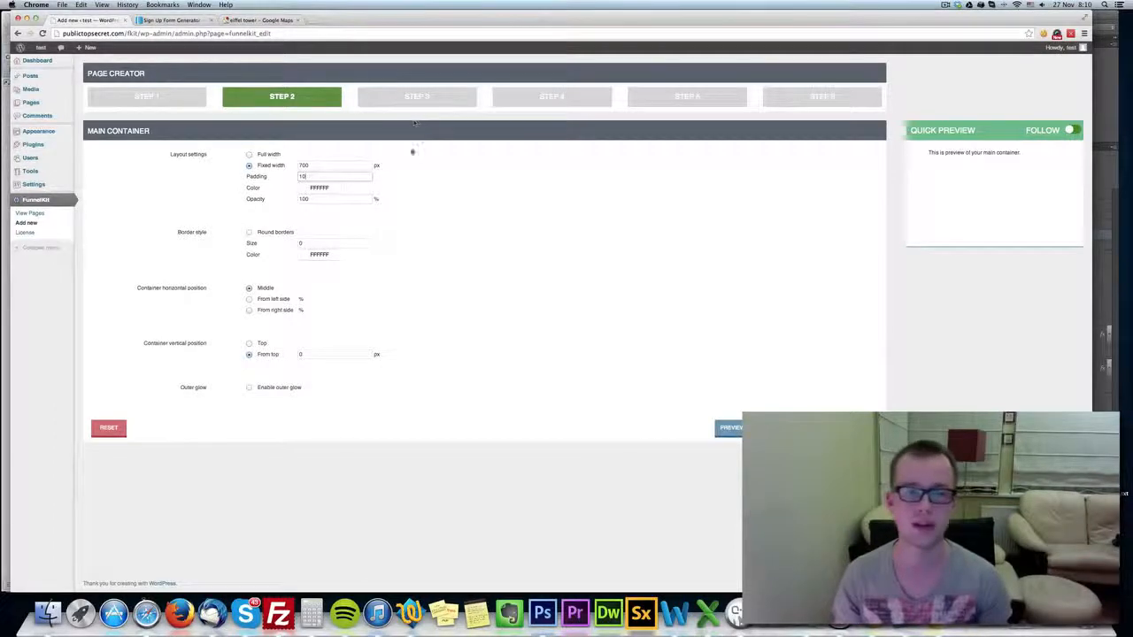
left_click_drag(306, 175, 242, 175)
type("30")
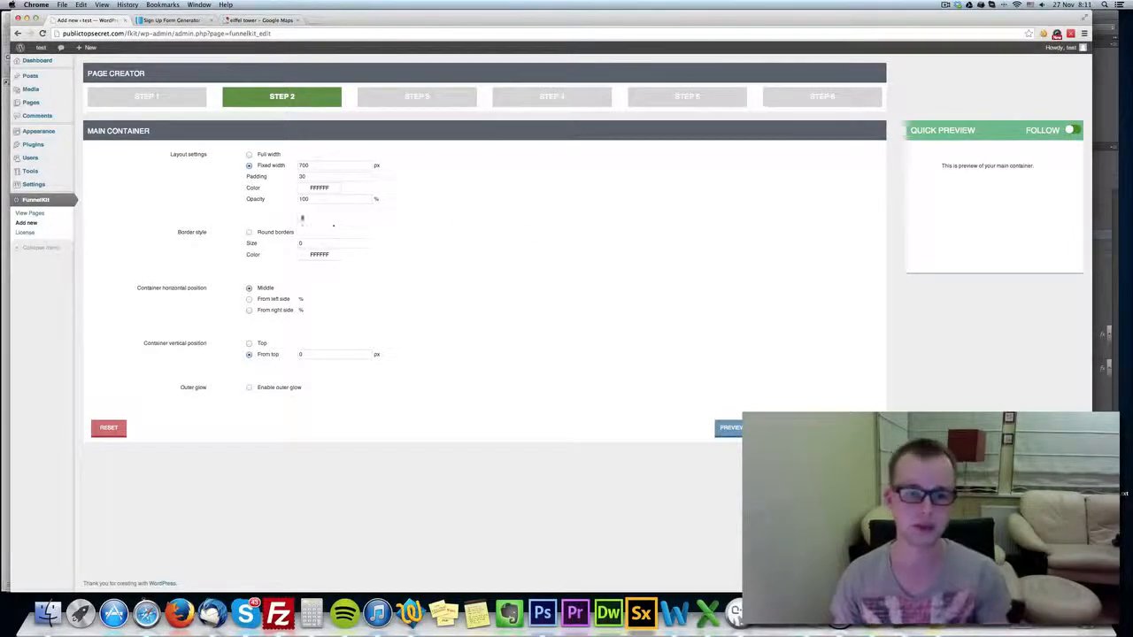
Set the main container's opacity to 80% and view its color picker without choosing a new color.
left_click_drag(305, 199, 248, 197)
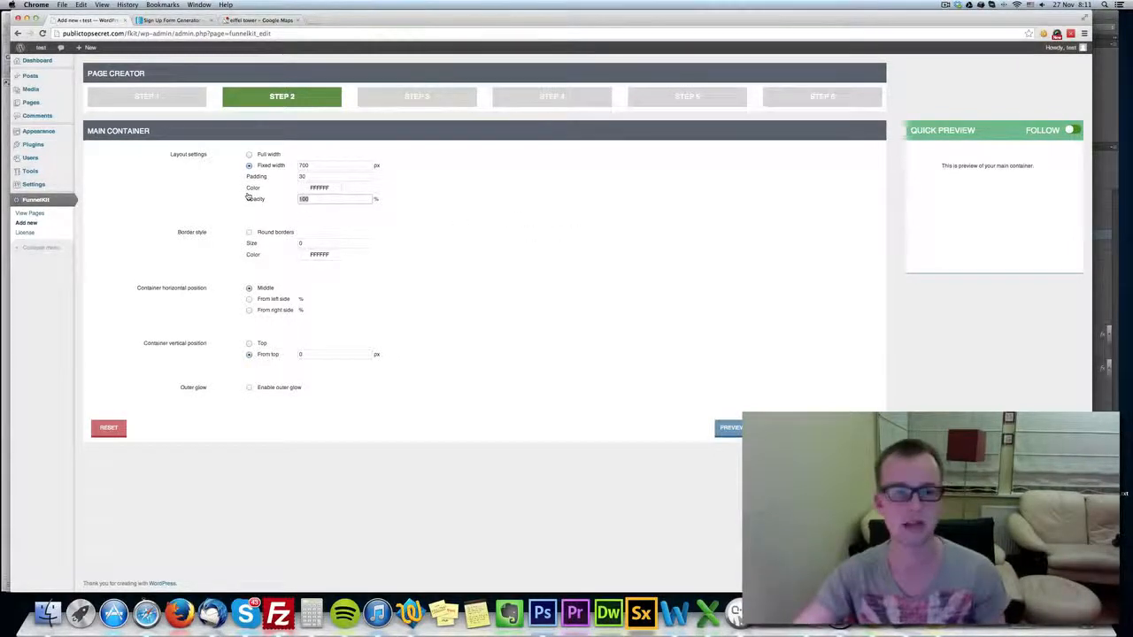
type("50")
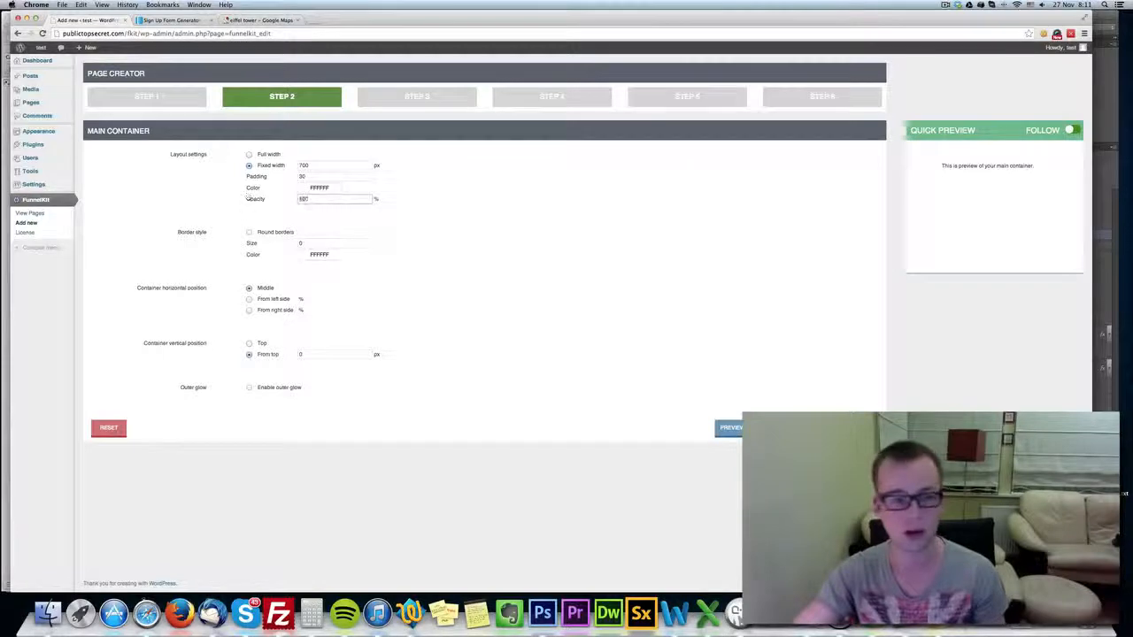
left_click(333, 188)
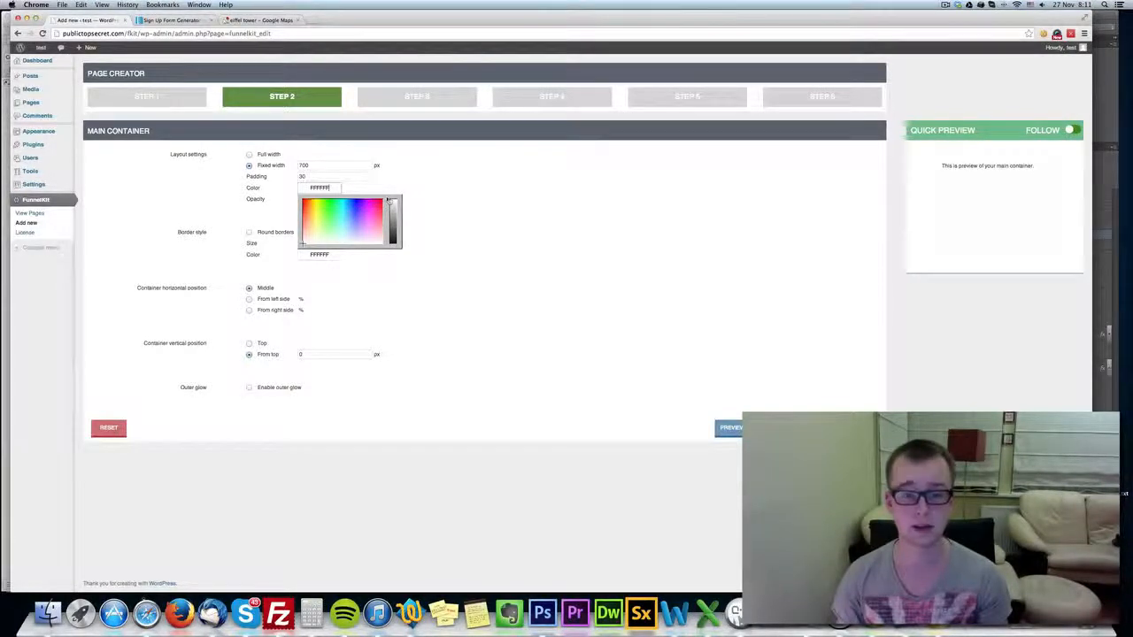
left_click(481, 207)
Enable round borders on the main container with a size of 3 and the color 000000.
left_click(269, 232)
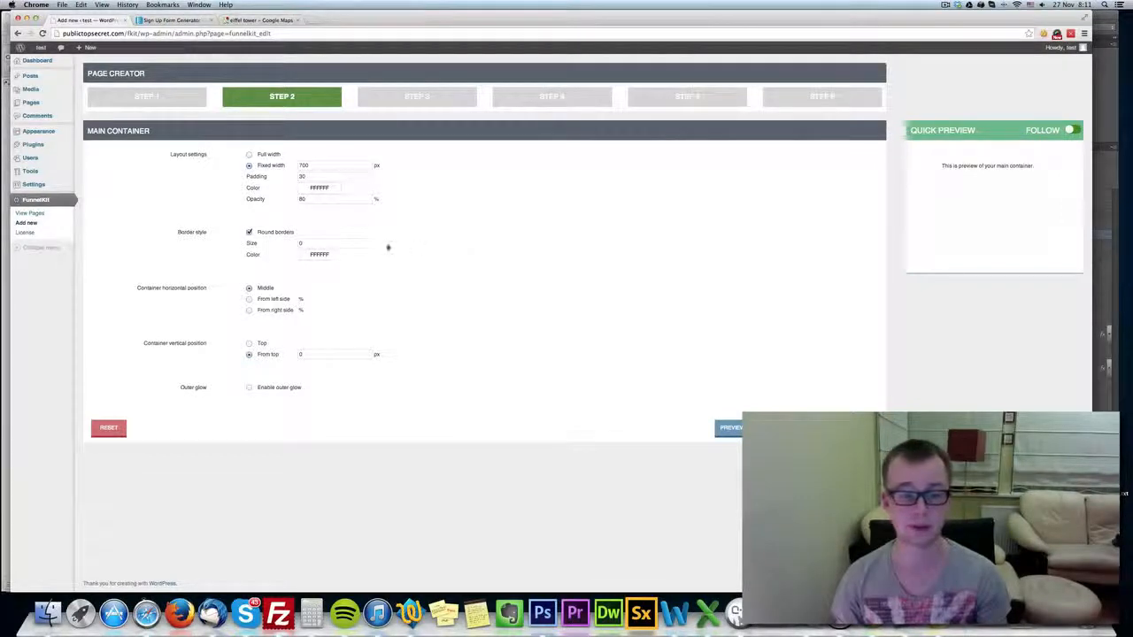
left_click(316, 241)
type("3")
left_click(310, 255)
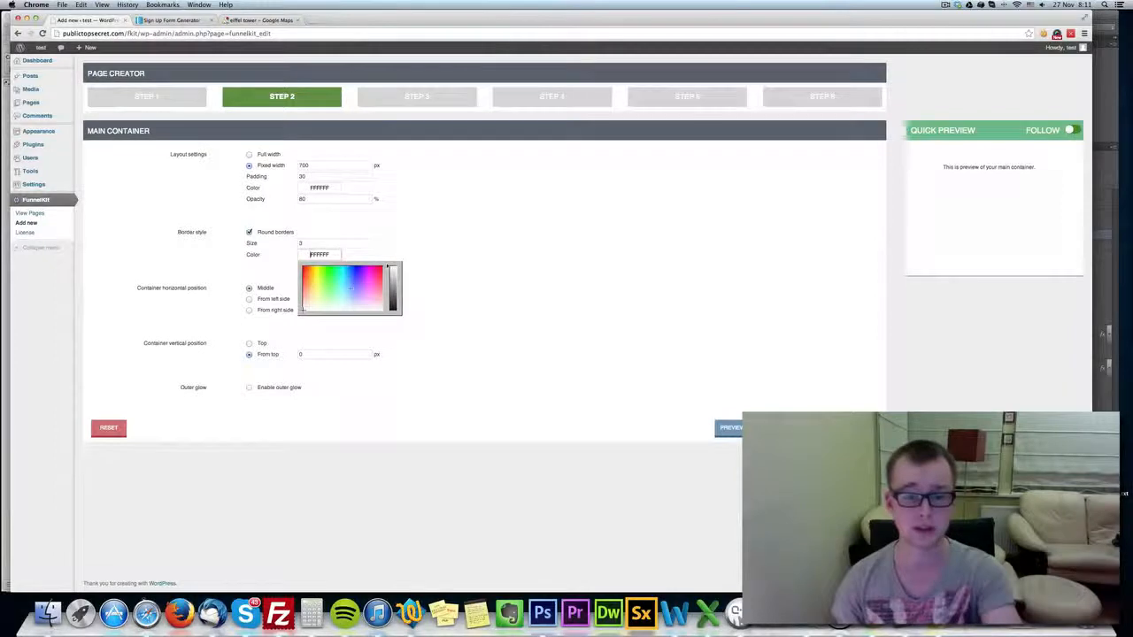
left_click(391, 312)
left_click(494, 279)
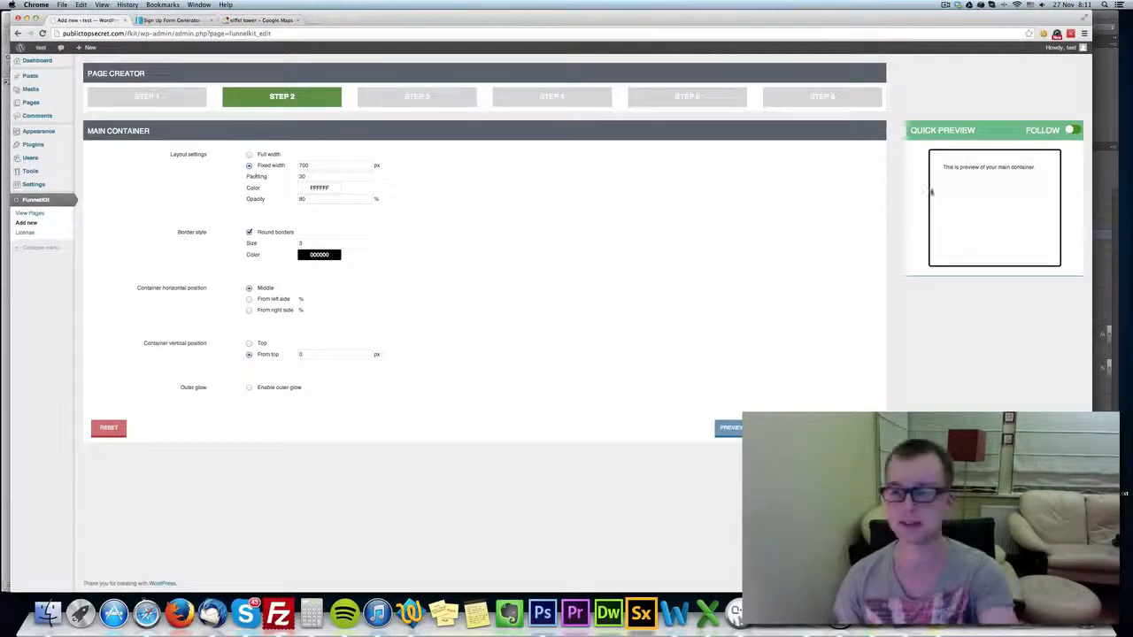
Try main container paddings of 5 and 30 in the quick preview, and set the padding to 20.
left_click_drag(321, 177, 222, 168)
type("5")
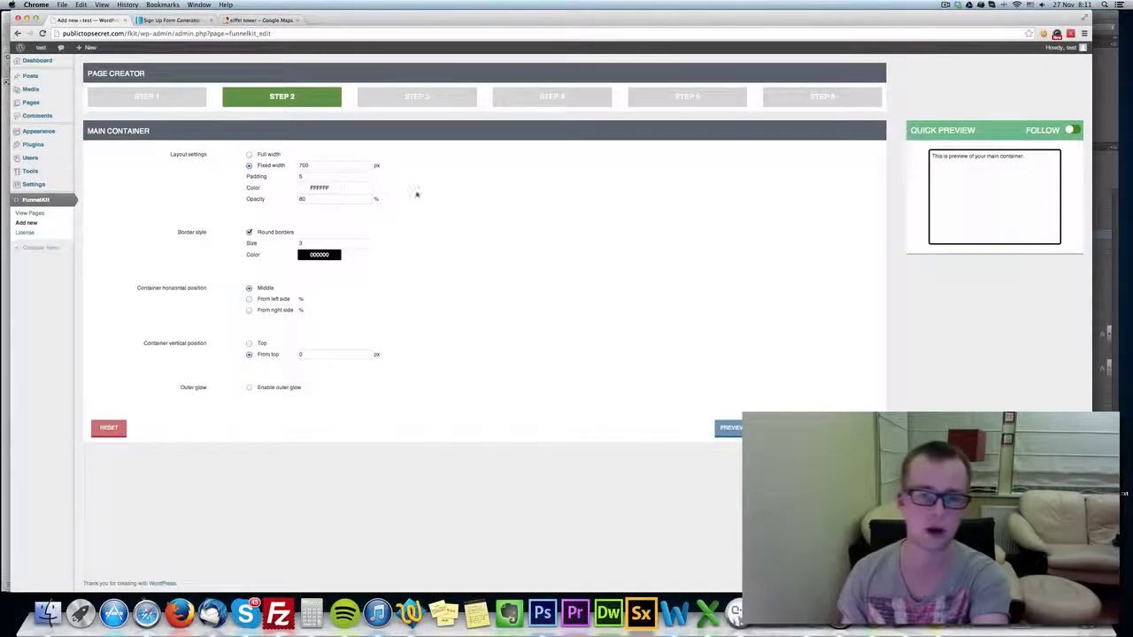
left_click(309, 177)
left_click(530, 241)
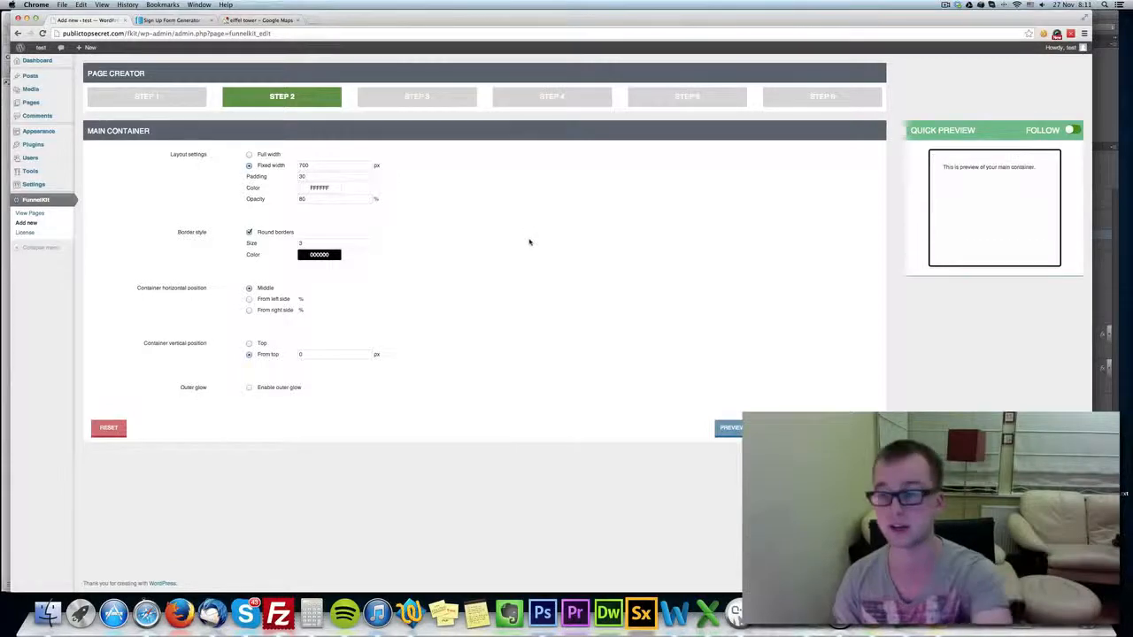
left_click_drag(312, 175, 216, 175)
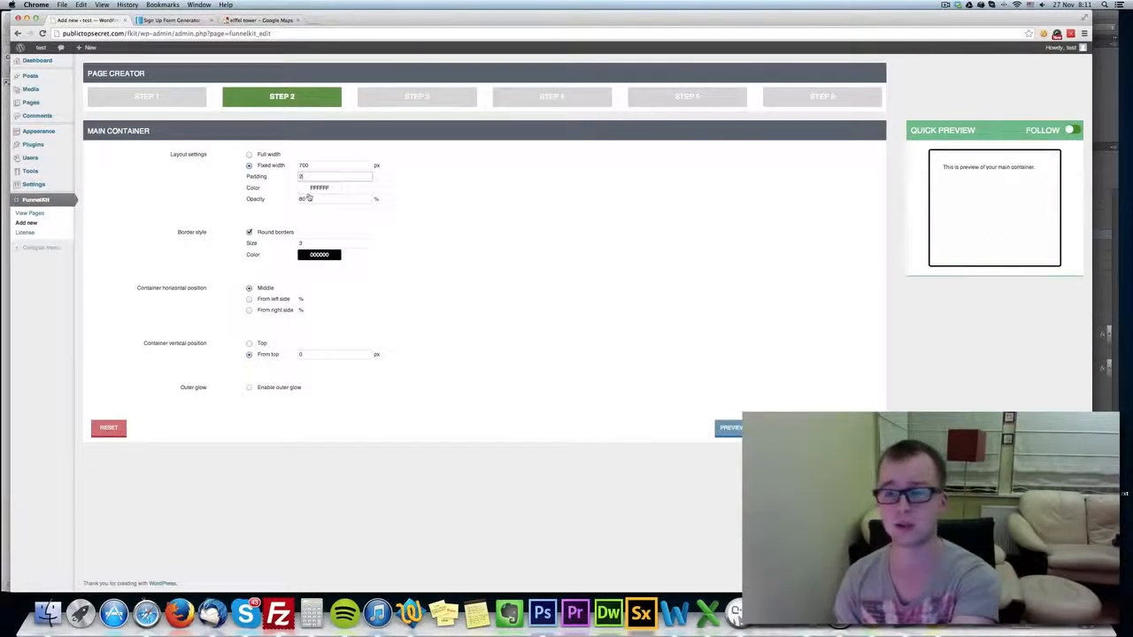
type("20")
left_click(531, 218)
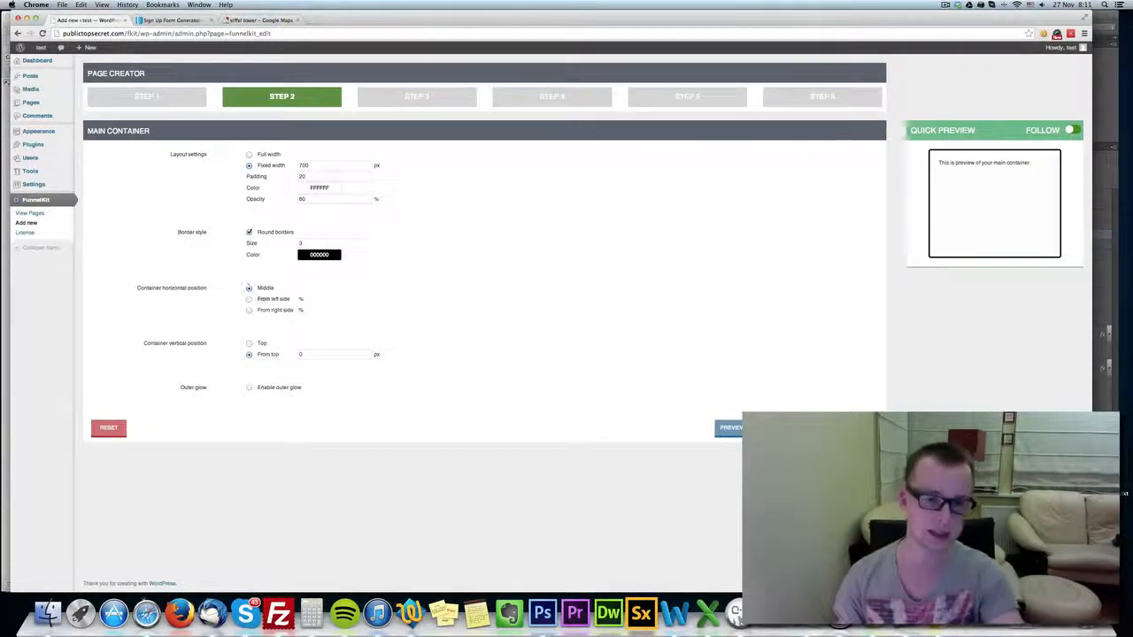
Try positioning the container horizontally from the right side, and set it to be positioned from the left side.
left_click(276, 300)
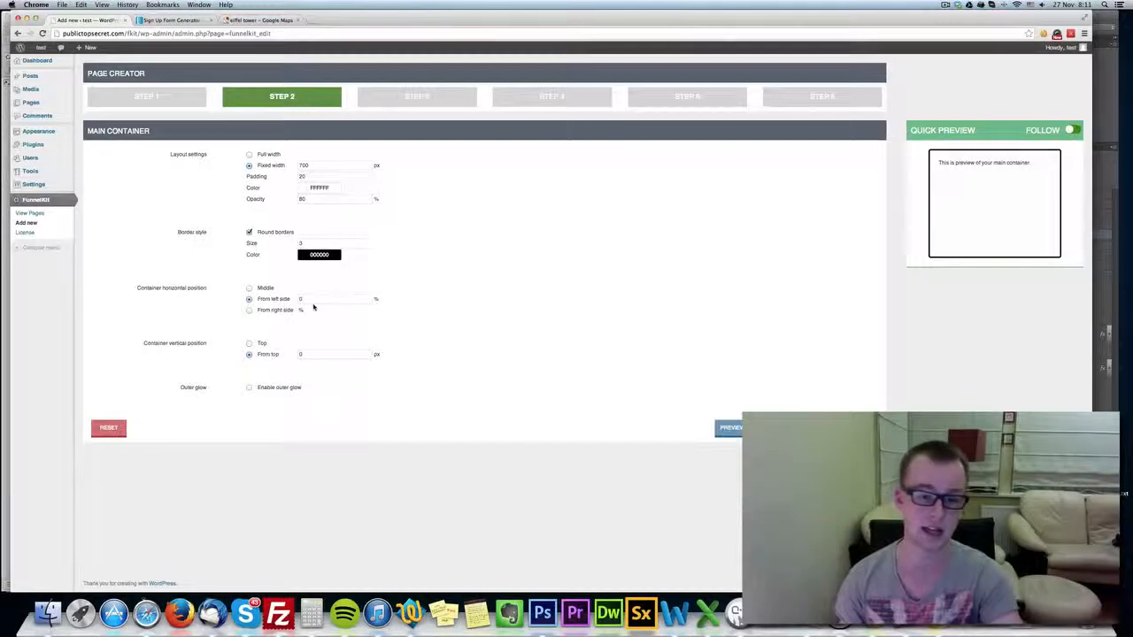
left_click(301, 301)
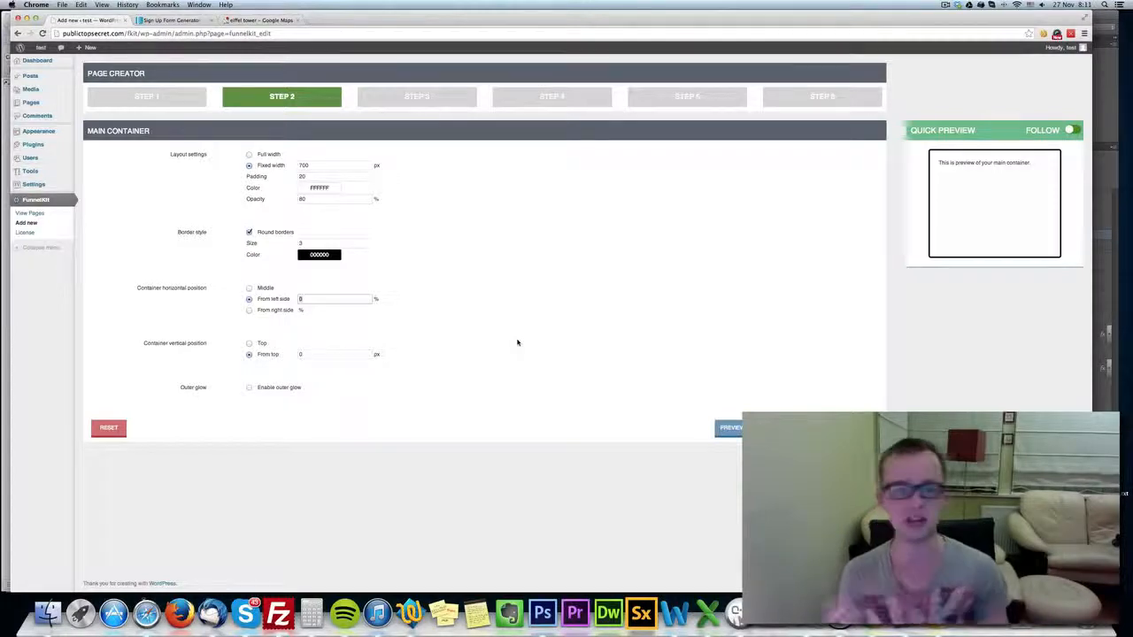
left_click(269, 310)
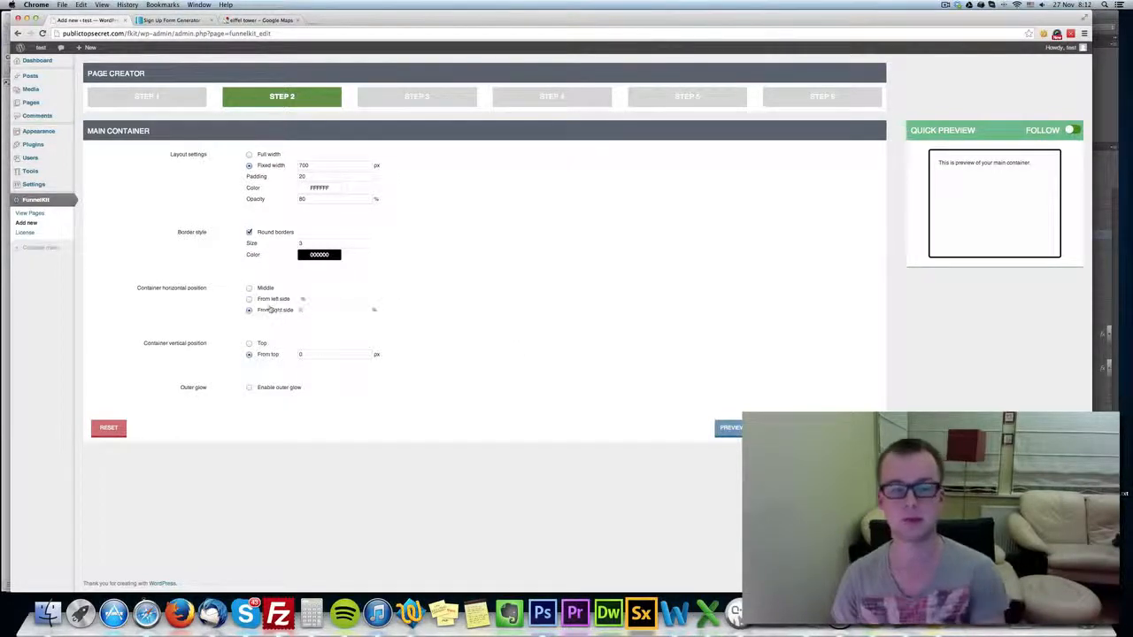
left_click(248, 299)
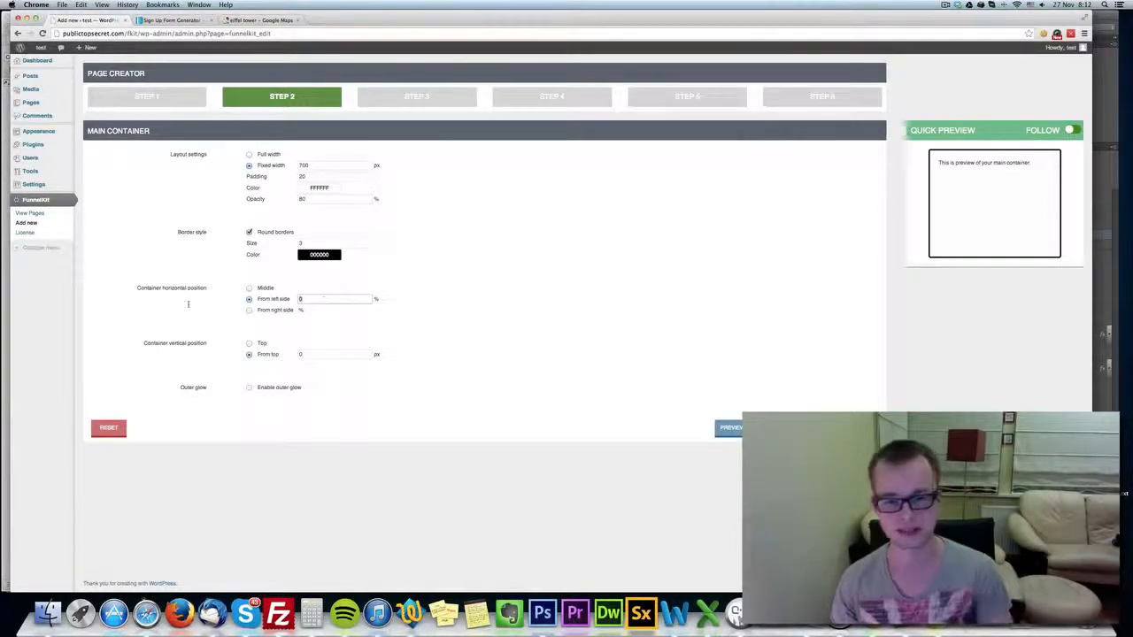
left_click(279, 310)
left_click(261, 301)
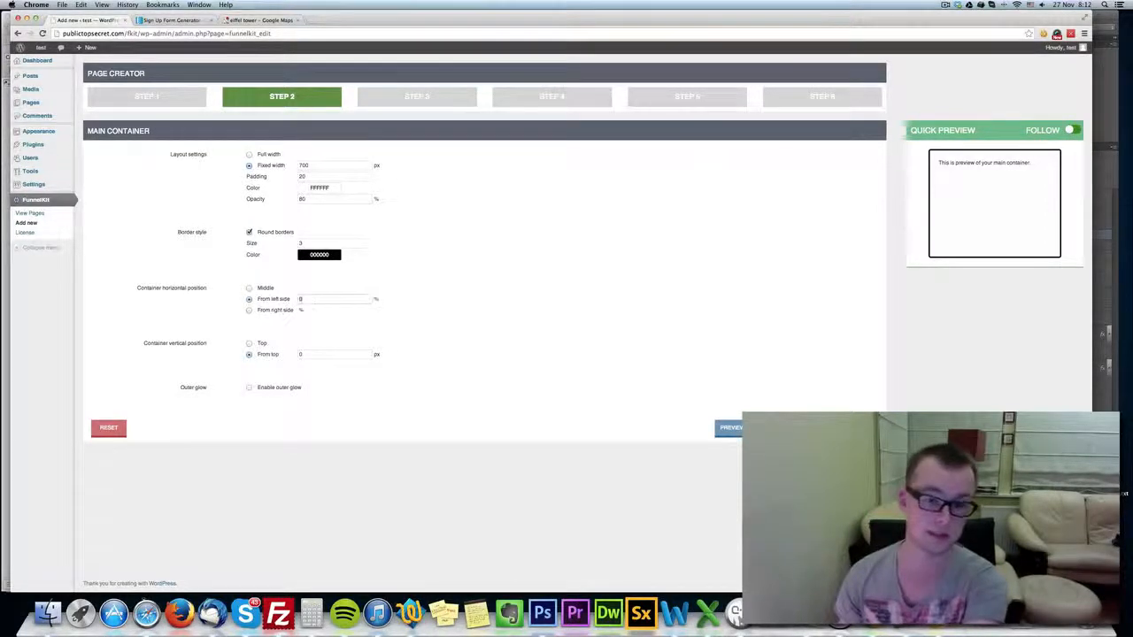
Position the main container 20% from the left side horizontally and 150 px from the top vertically.
type("20")
left_click(457, 301)
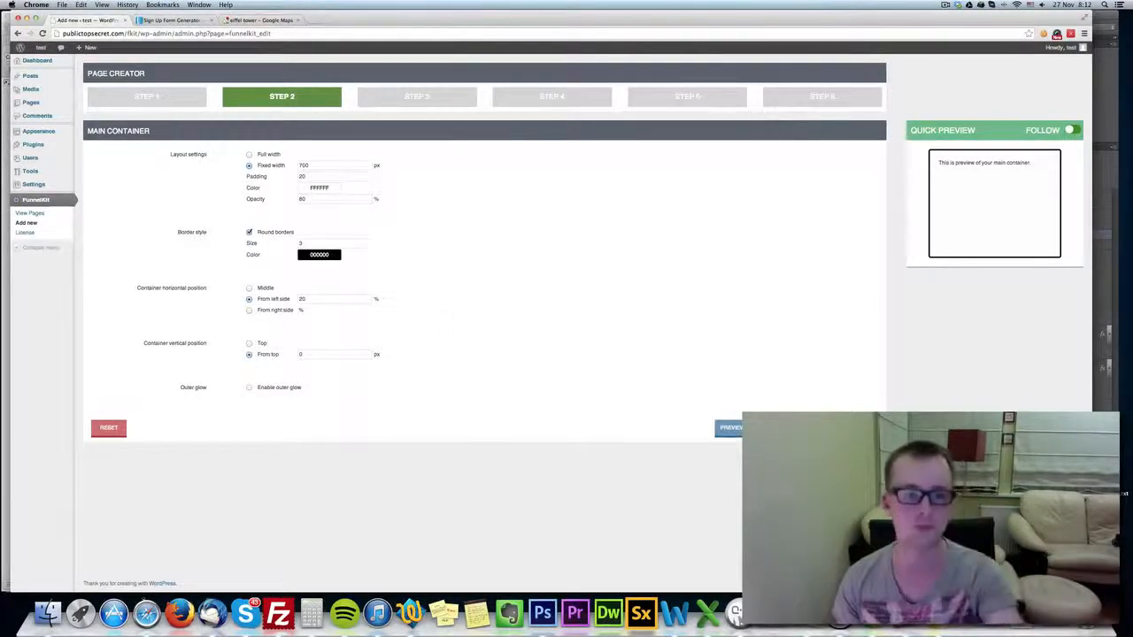
left_click(250, 343)
left_click(248, 354)
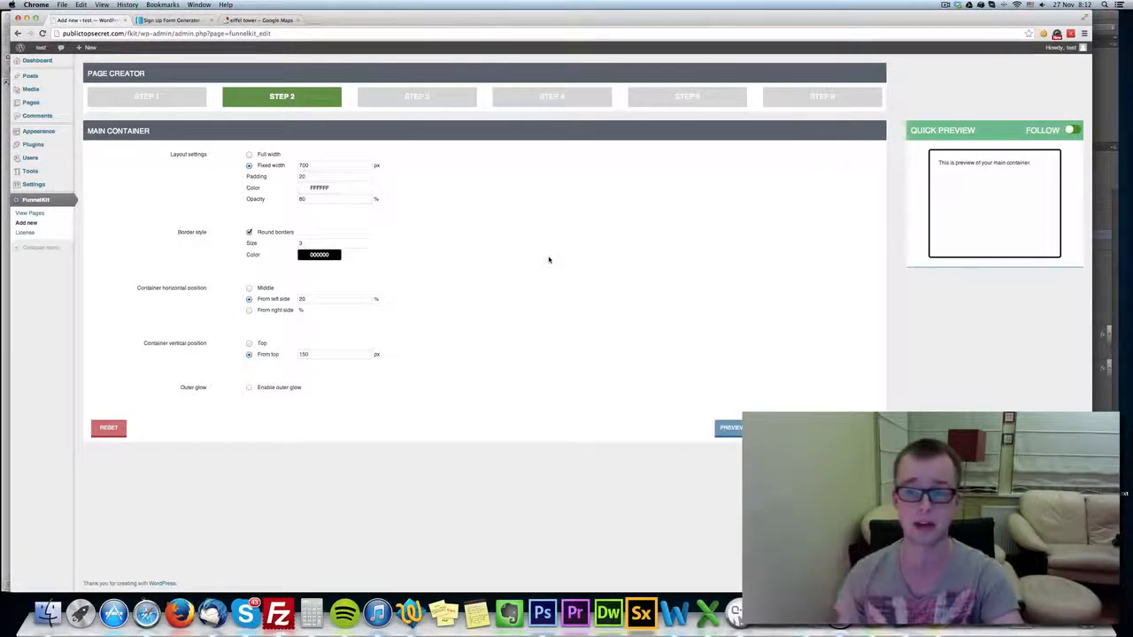
Set the main container's round border size to 0.
left_click(315, 244)
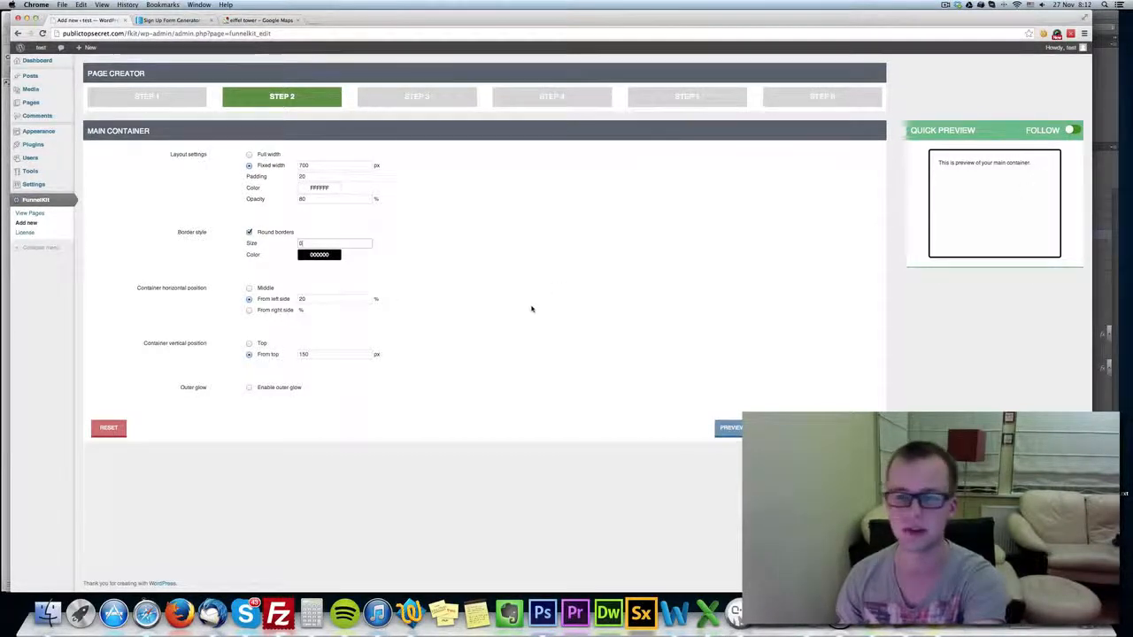
key("BackSpace")
type("0")
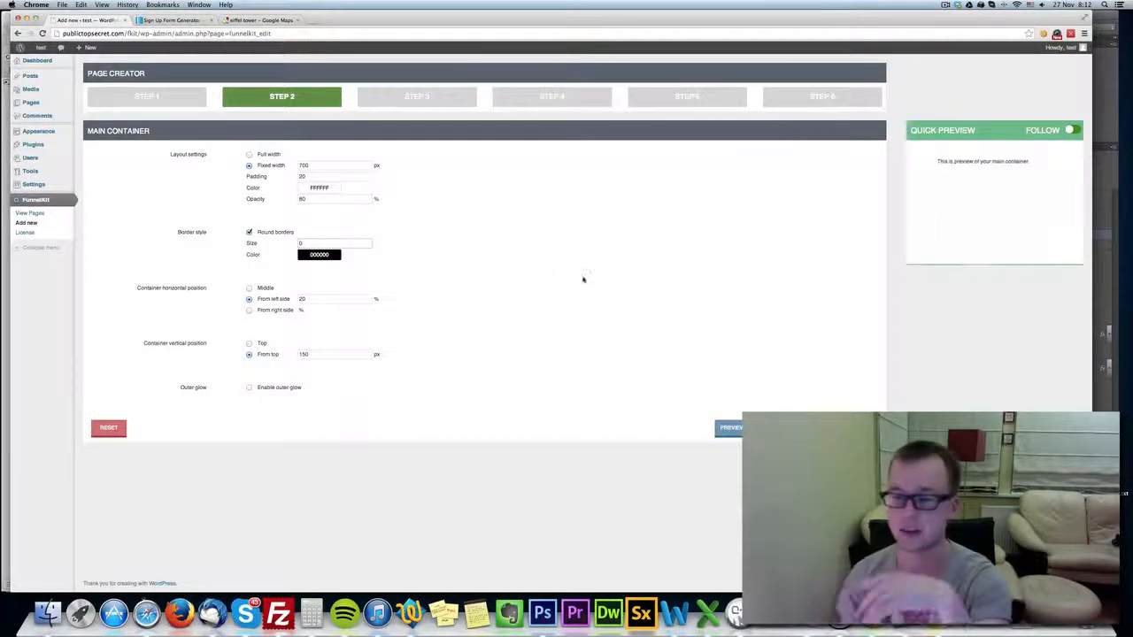
Enable the main container's outer glow with a size of 20 and the color 000000.
left_click(279, 388)
left_click(252, 400)
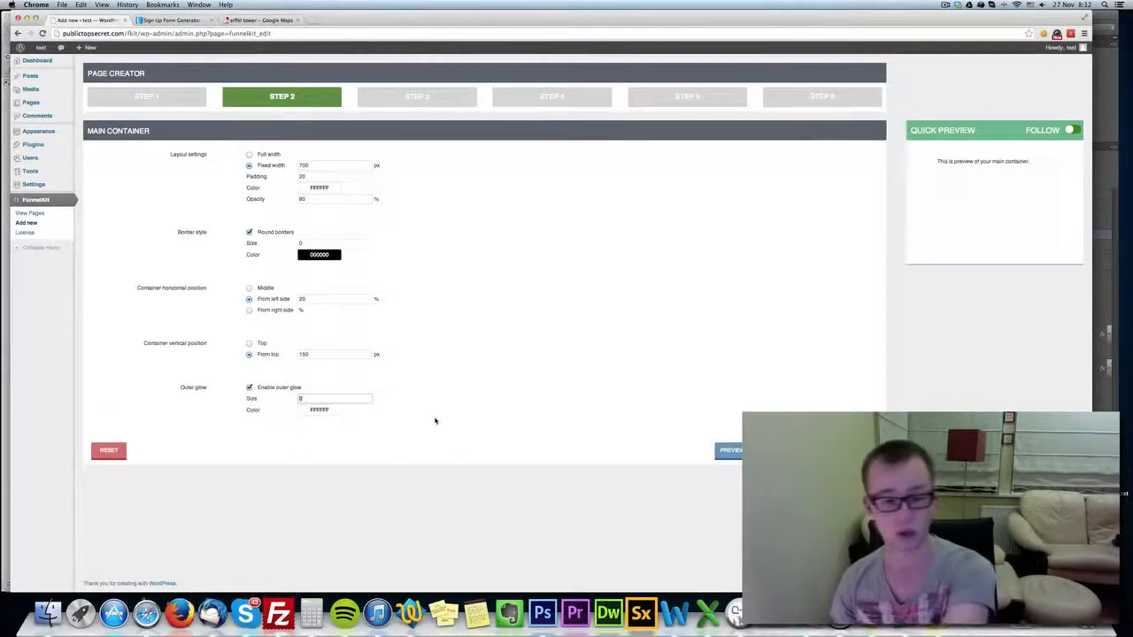
type("20")
left_click(316, 410)
left_click_drag(393, 435, 392, 506)
left_click(392, 506)
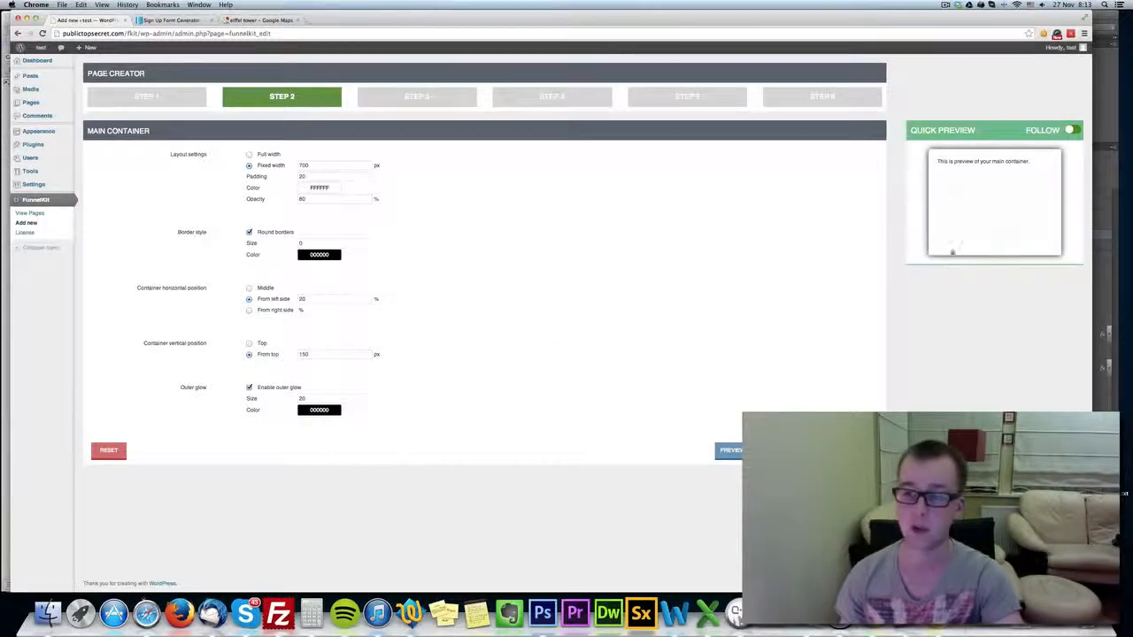
Lighten the outer glow's color to dark gray with a size of 30, and continue to step 3 of the page creator.
left_click(318, 410)
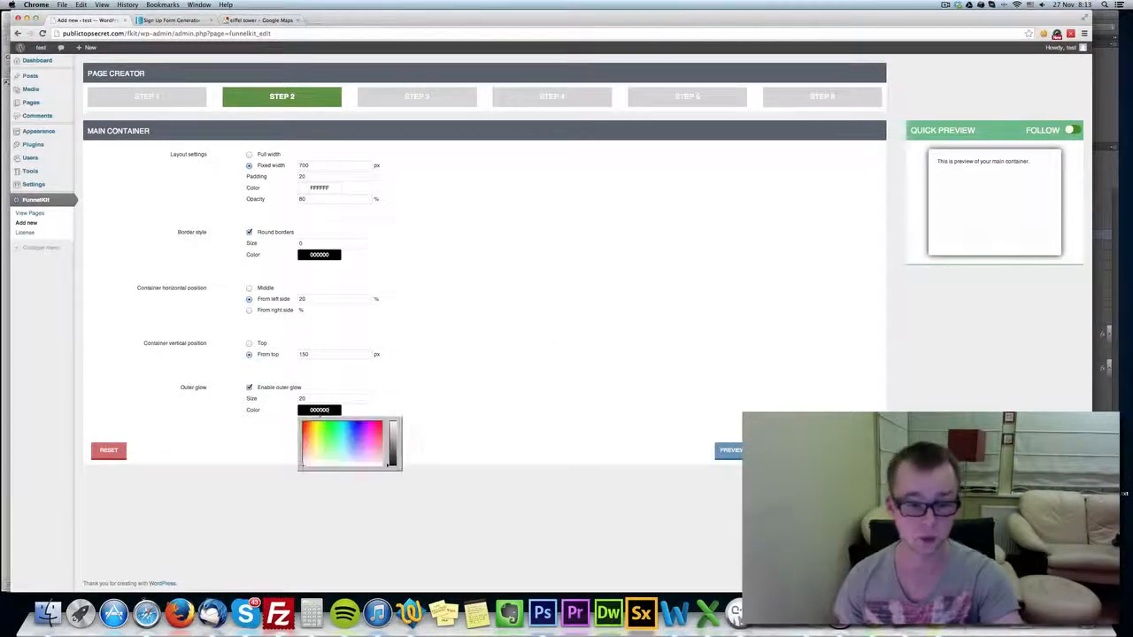
left_click(393, 459)
left_click_drag(394, 458, 394, 453)
left_click(437, 430)
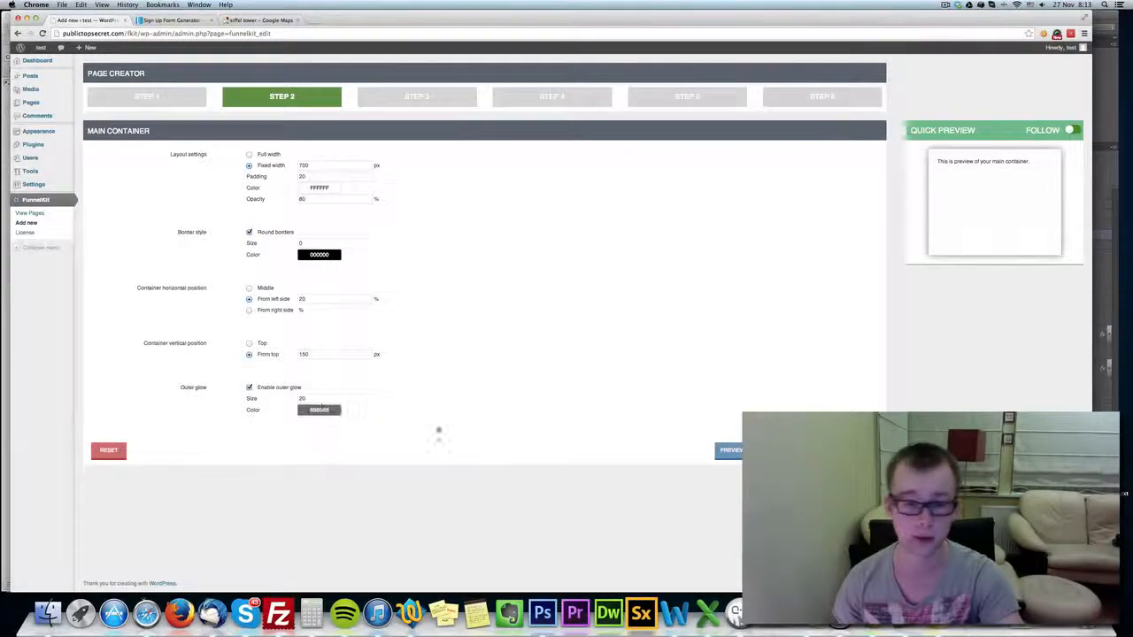
left_click(519, 384)
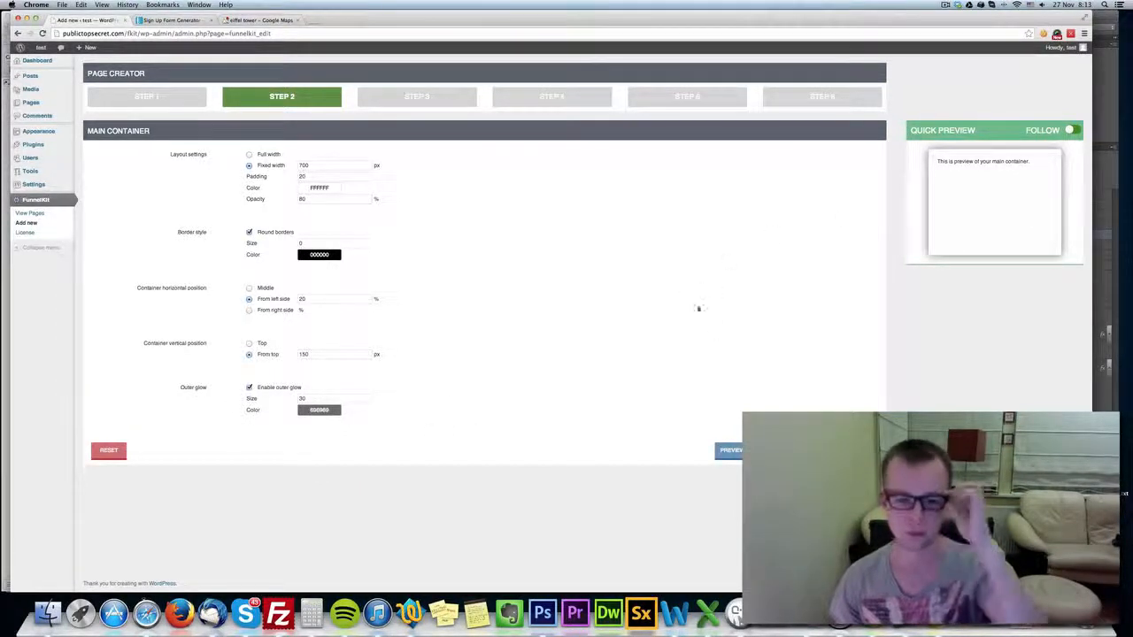
left_click(861, 450)
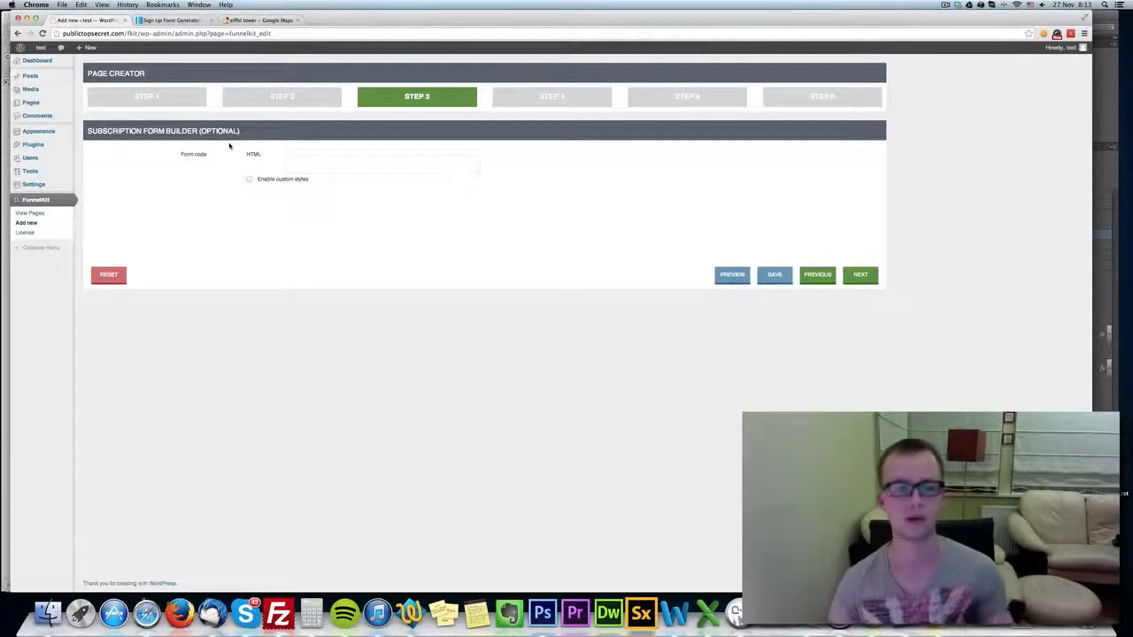
Switch to the AWeber form, remove its privacy notice, AWeber branding line, footer and header, and save the form.
left_click(181, 20)
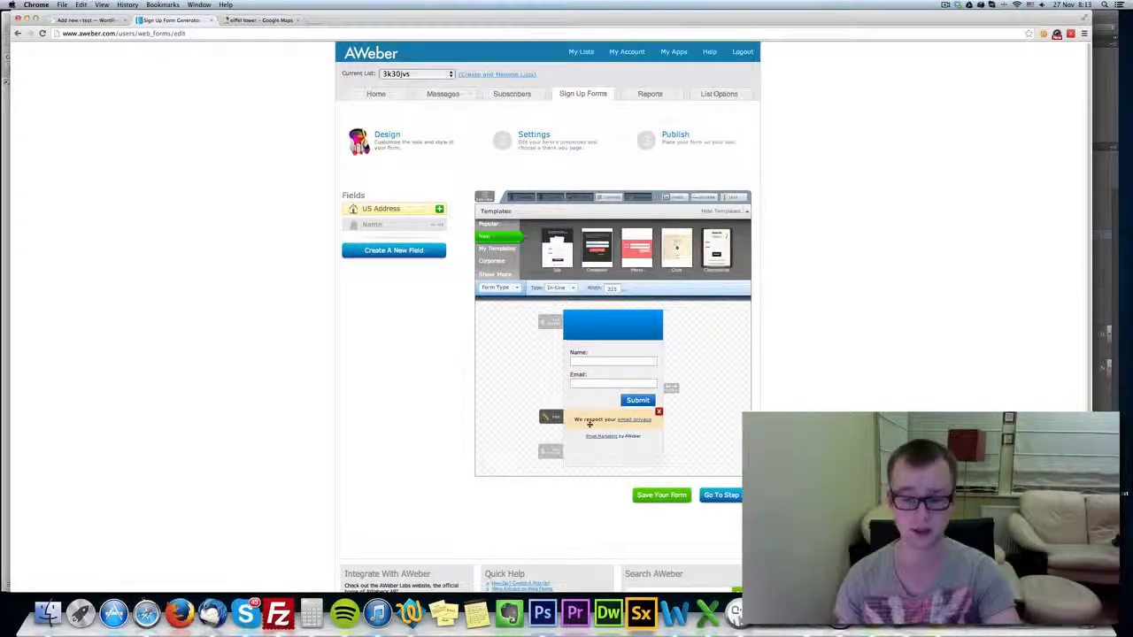
left_click(659, 412)
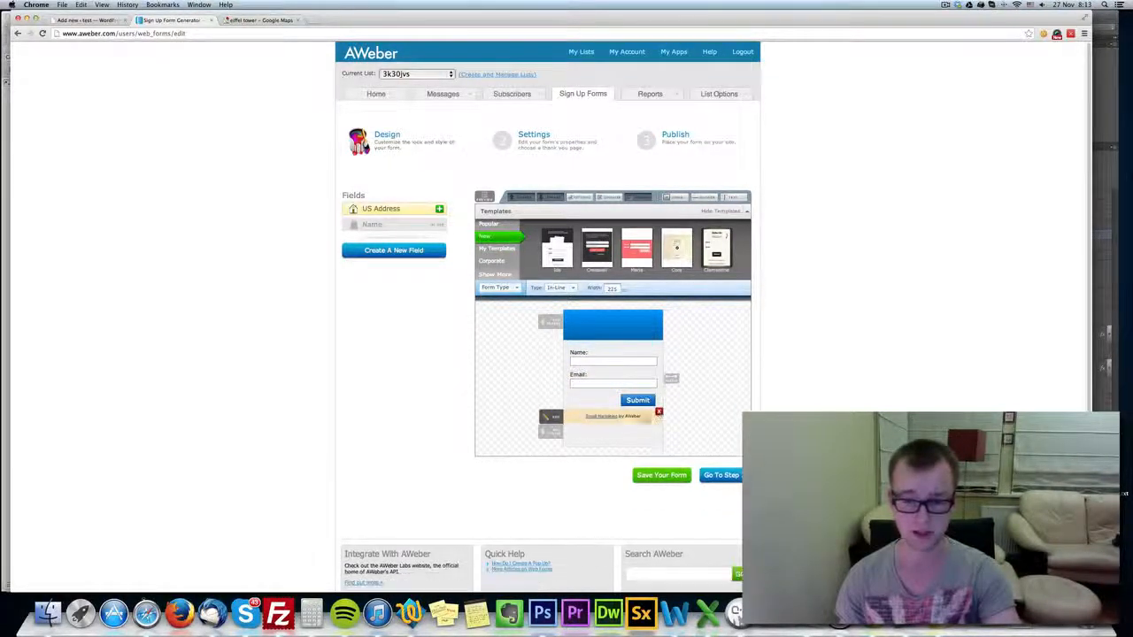
left_click(659, 411)
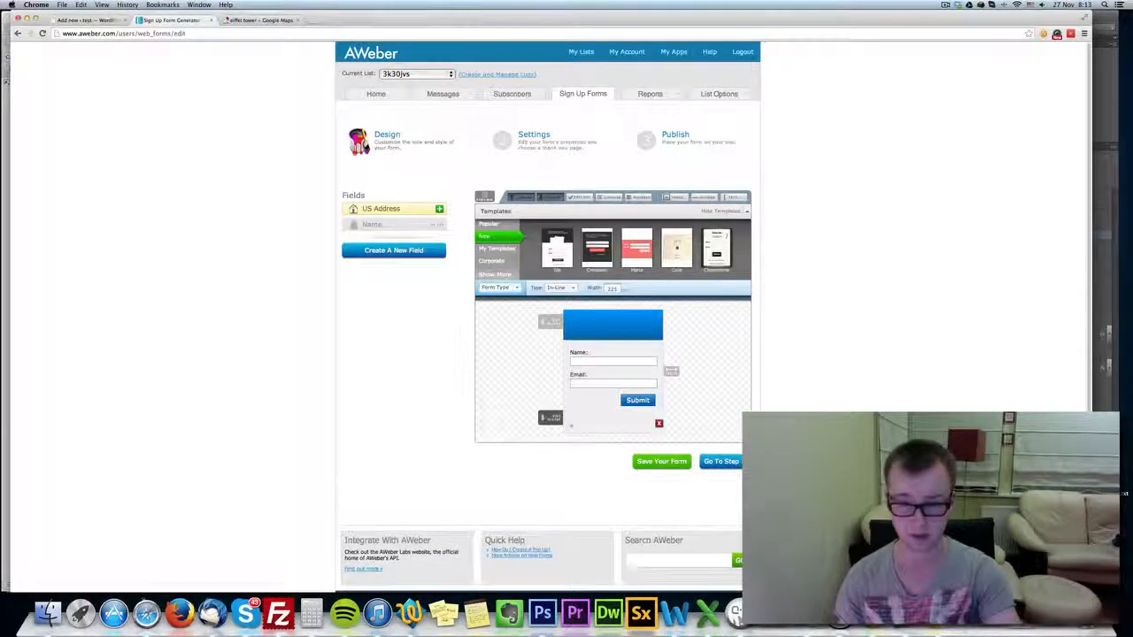
left_click(659, 422)
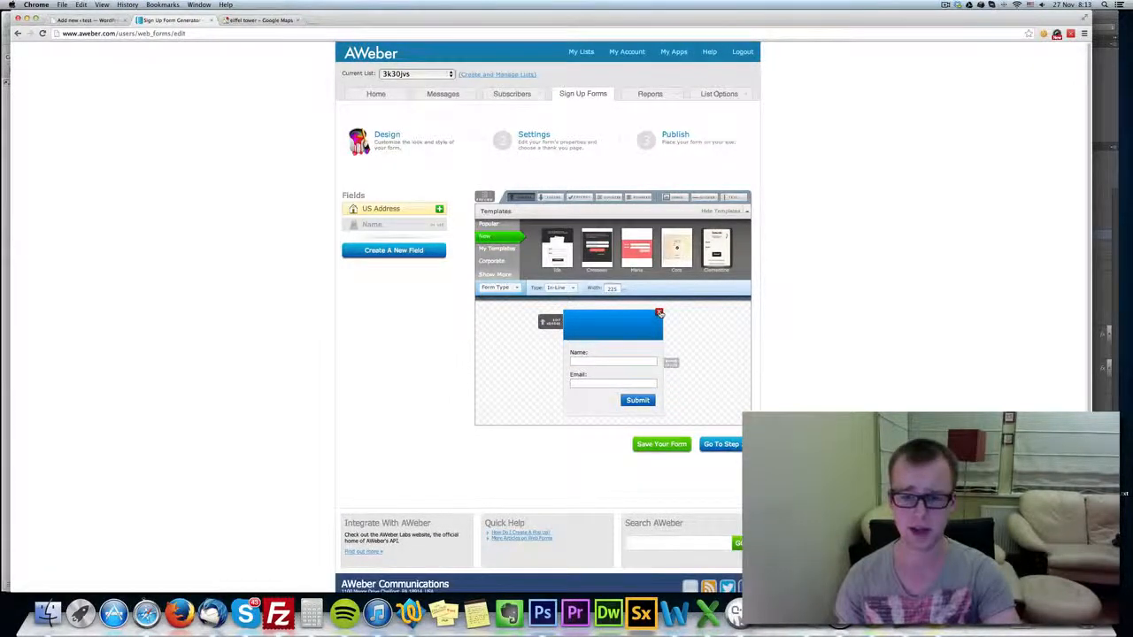
left_click(659, 314)
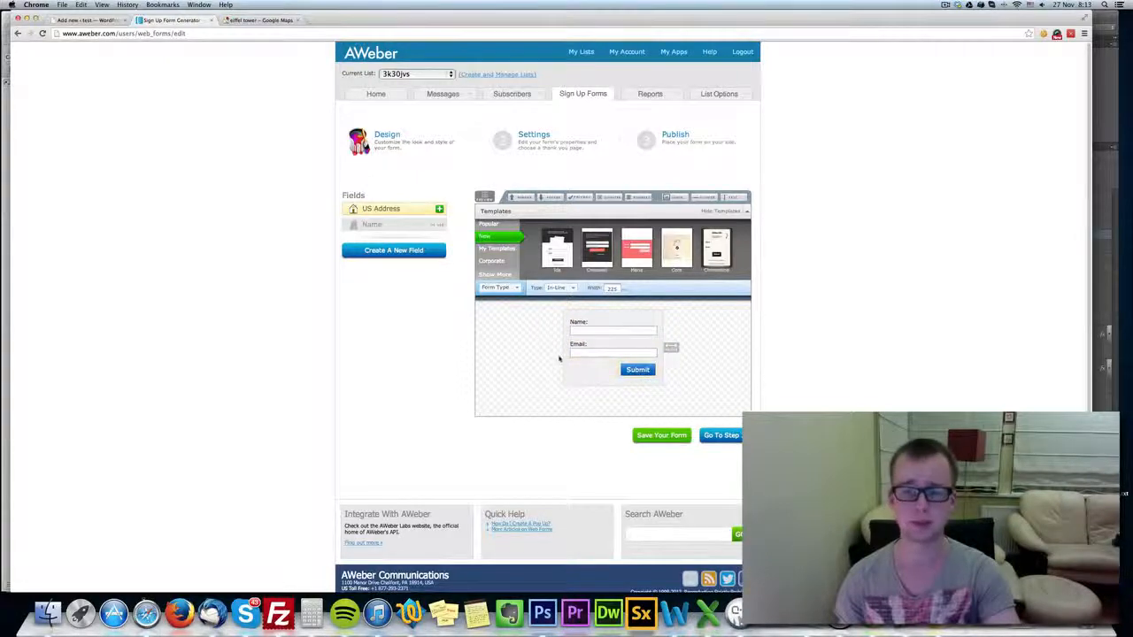
left_click(674, 438)
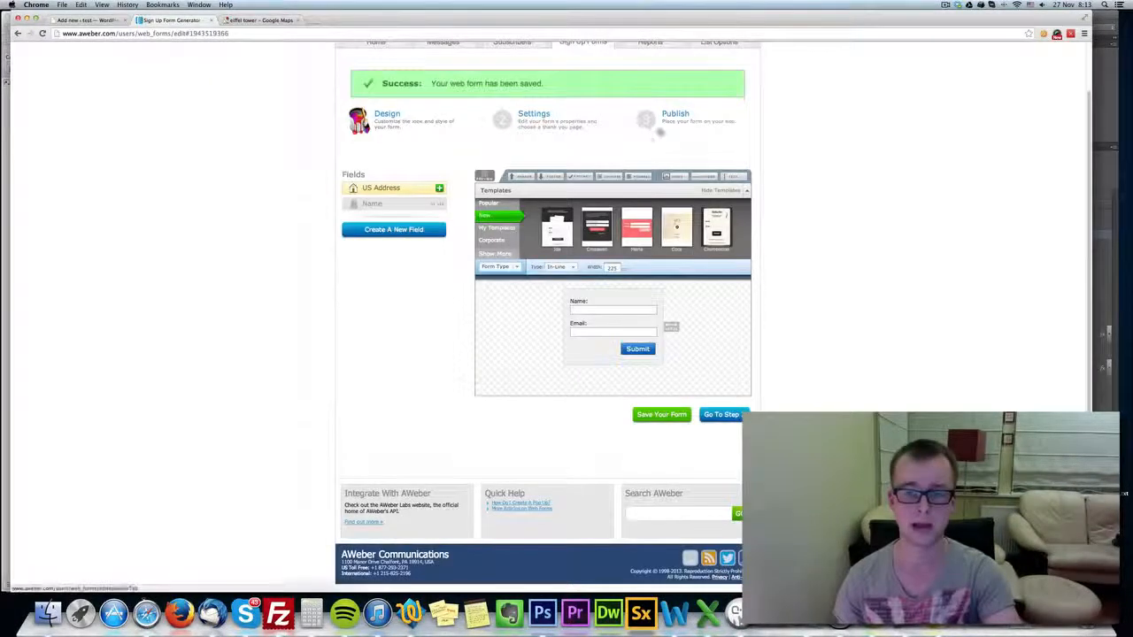
Choose to install the form personally using the raw HTML version without beautiful form styles, and copy its code.
left_click(550, 276)
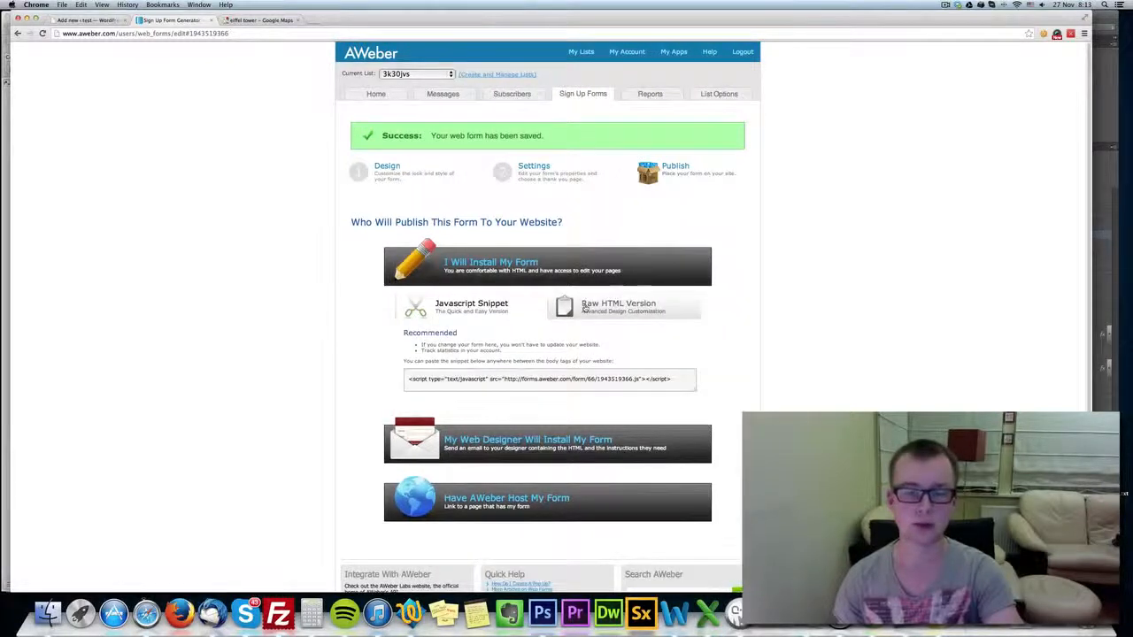
left_click(586, 306)
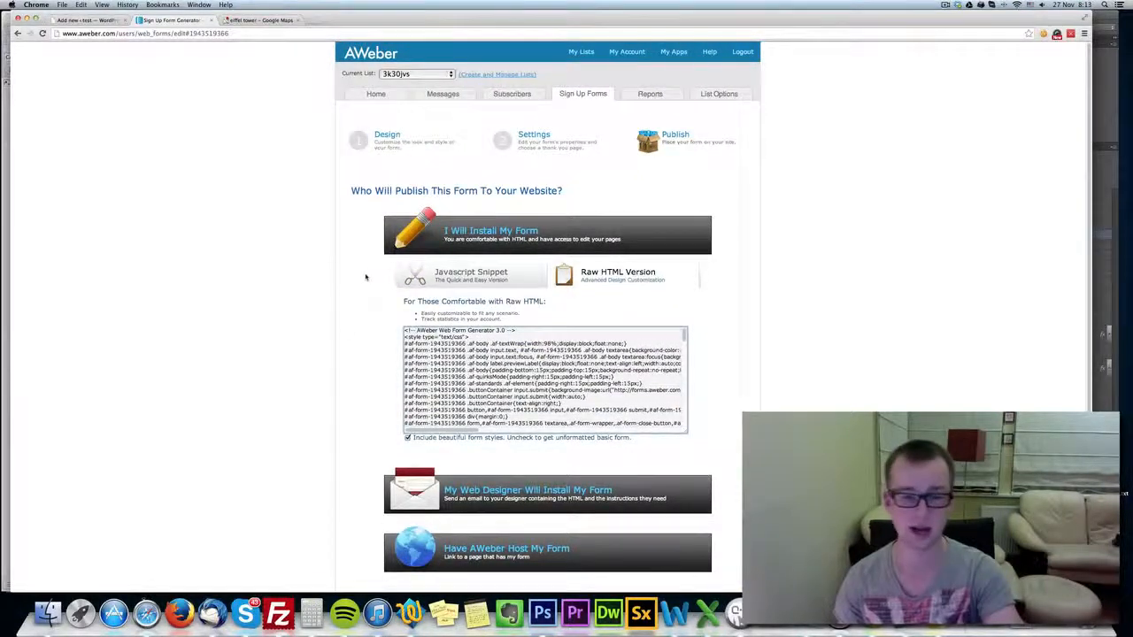
left_click(408, 438)
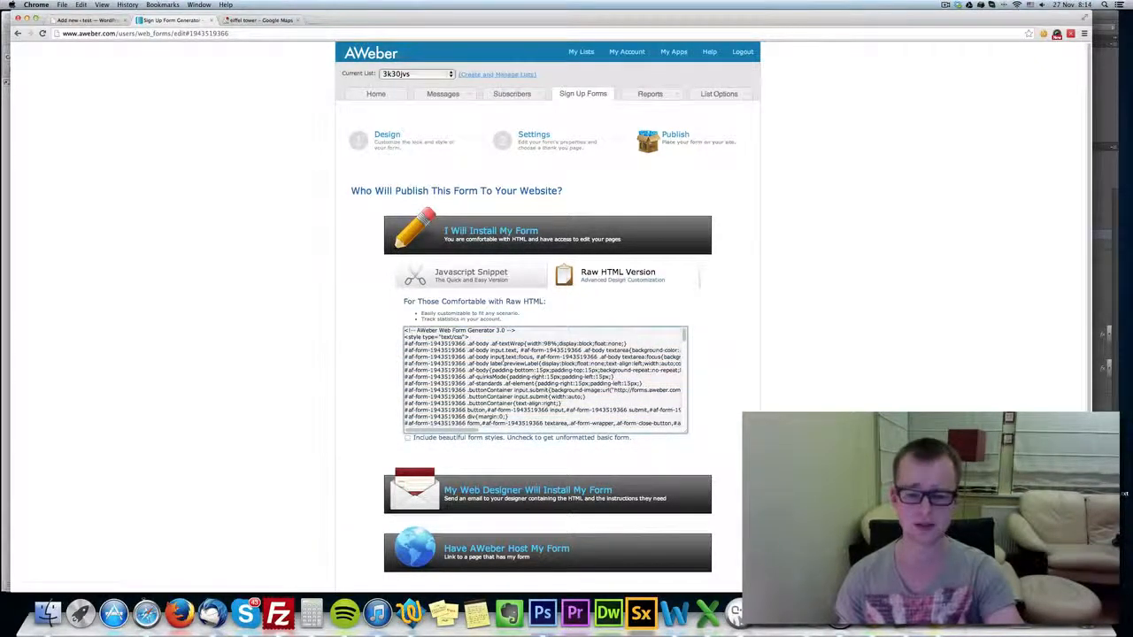
left_click(514, 389)
key("super+c")
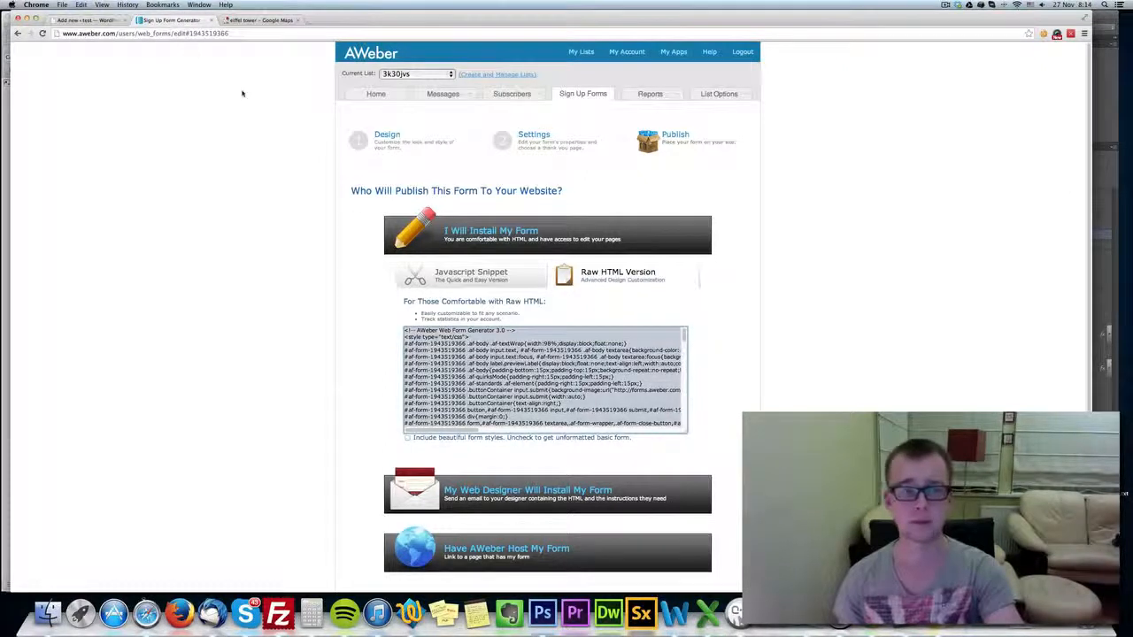
Switch back to the FunnelKit page creator and paste the AWeber code as the subscription form's HTML.
left_click(93, 22)
left_click(407, 167)
key("super+v")
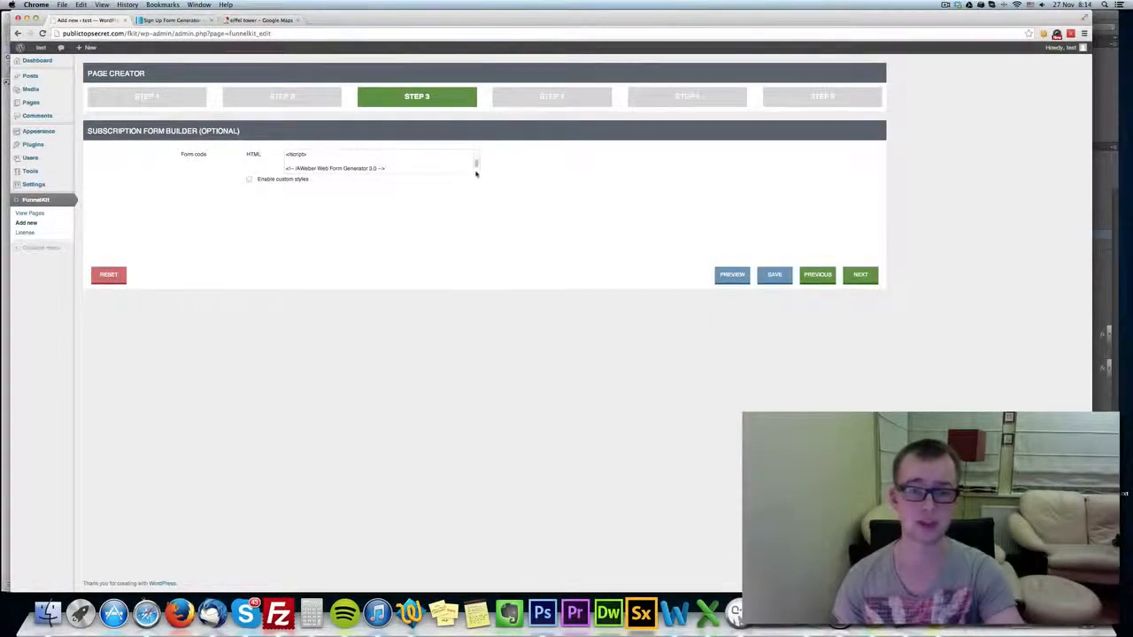
Examine the Name field in the AWeber form design and return to the FunnelKit page creator.
left_click(176, 21)
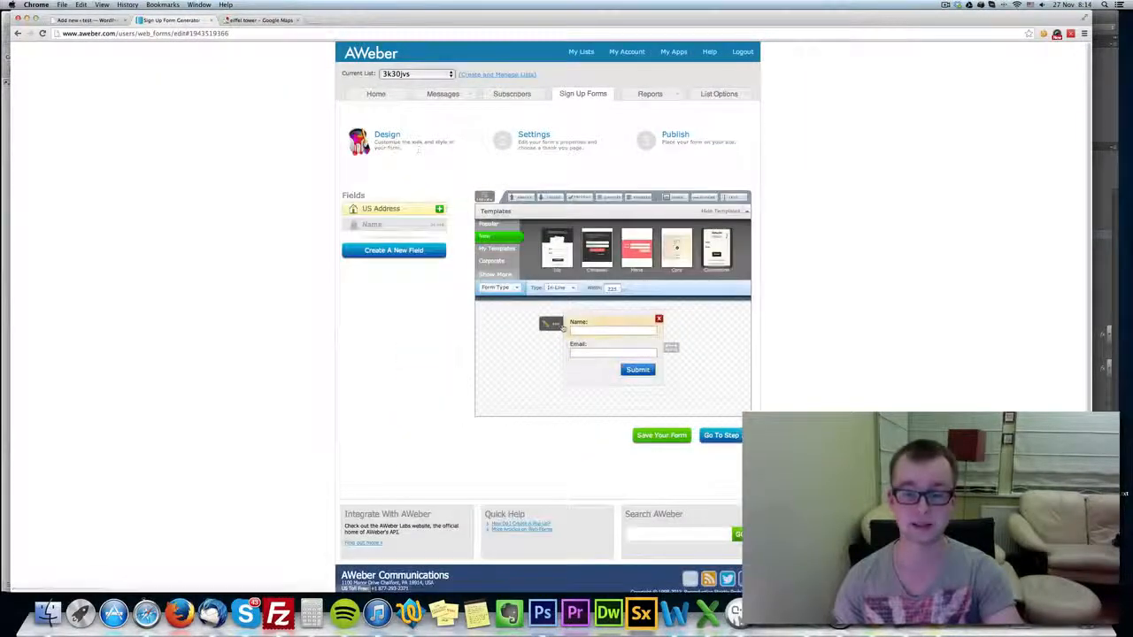
mouse_move(568, 322)
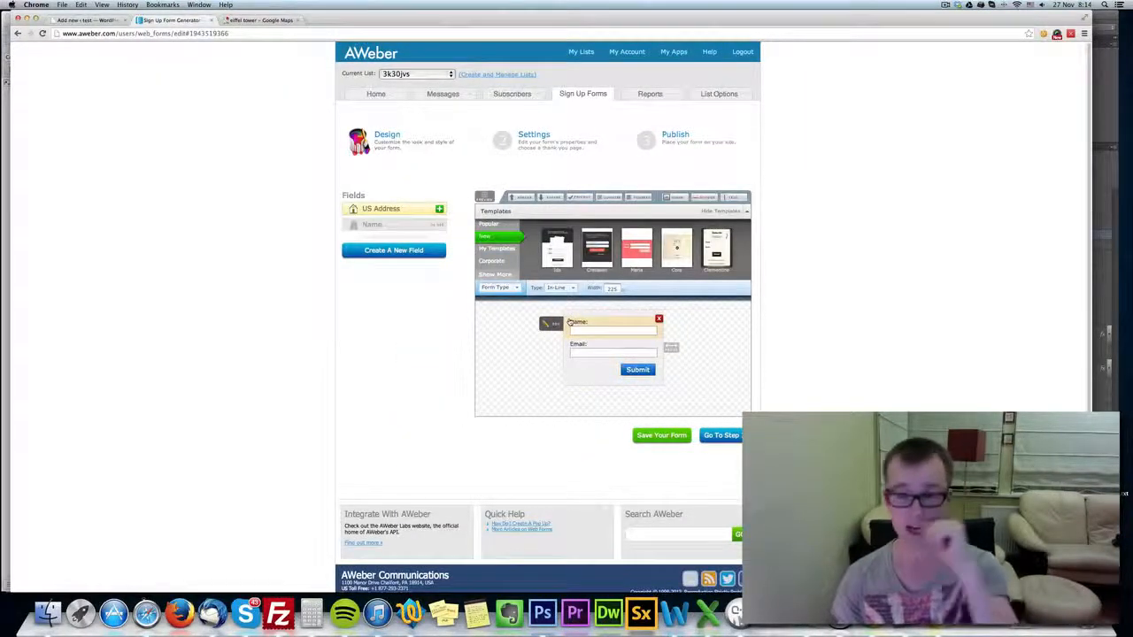
left_click(89, 20)
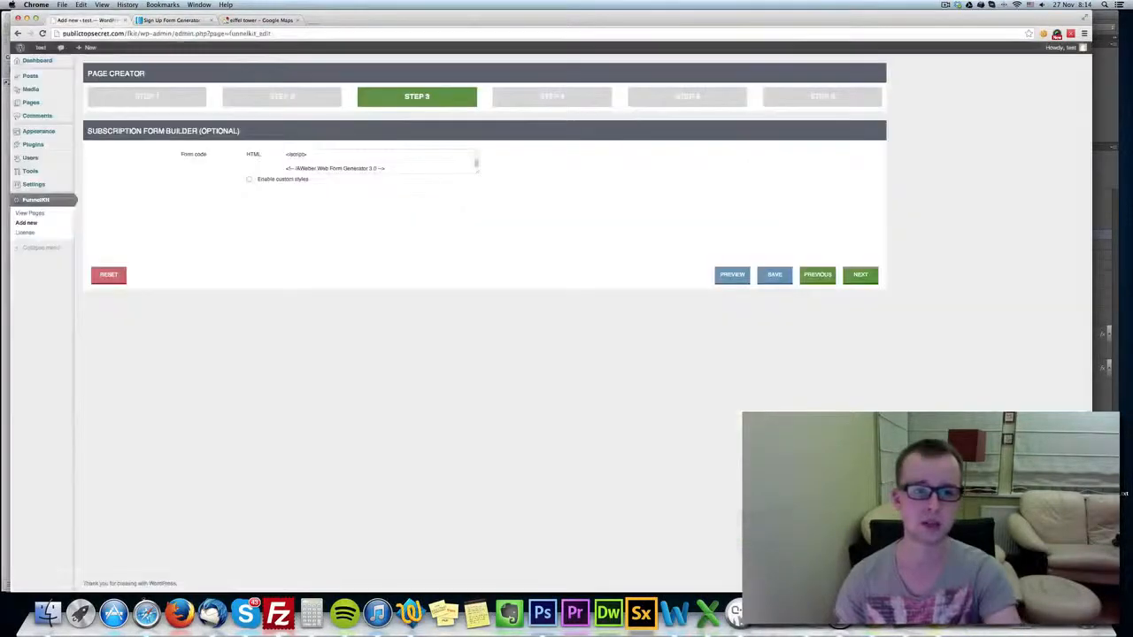
Enable custom styles for the subscription form and look over the body, border, input, field and submit button settings.
left_click(283, 180)
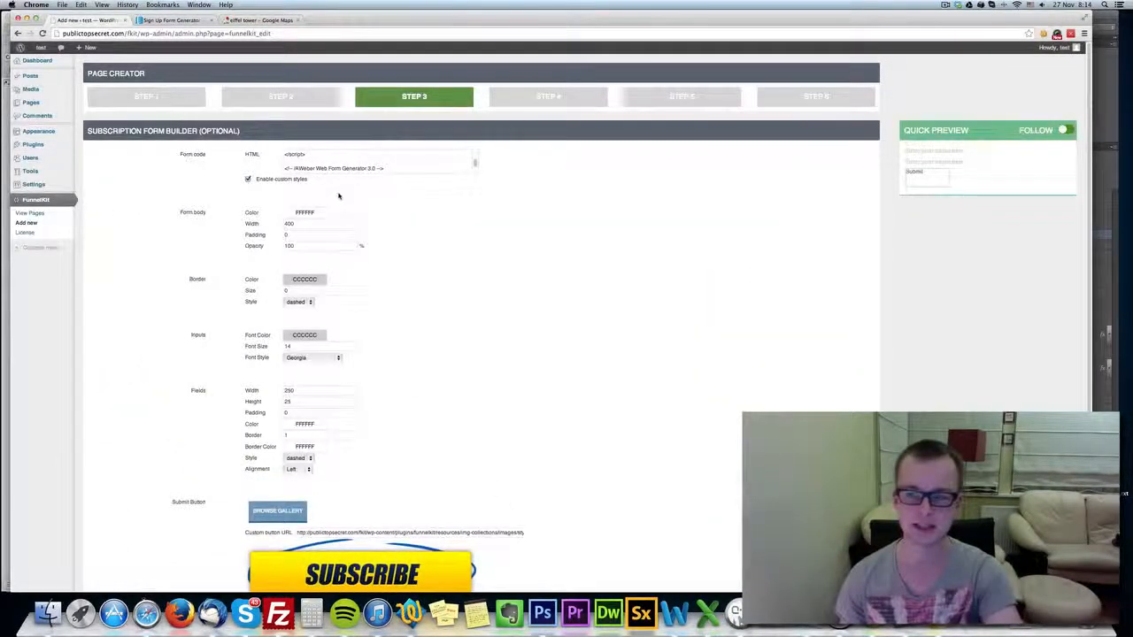
scroll(356, 287, "down", 2)
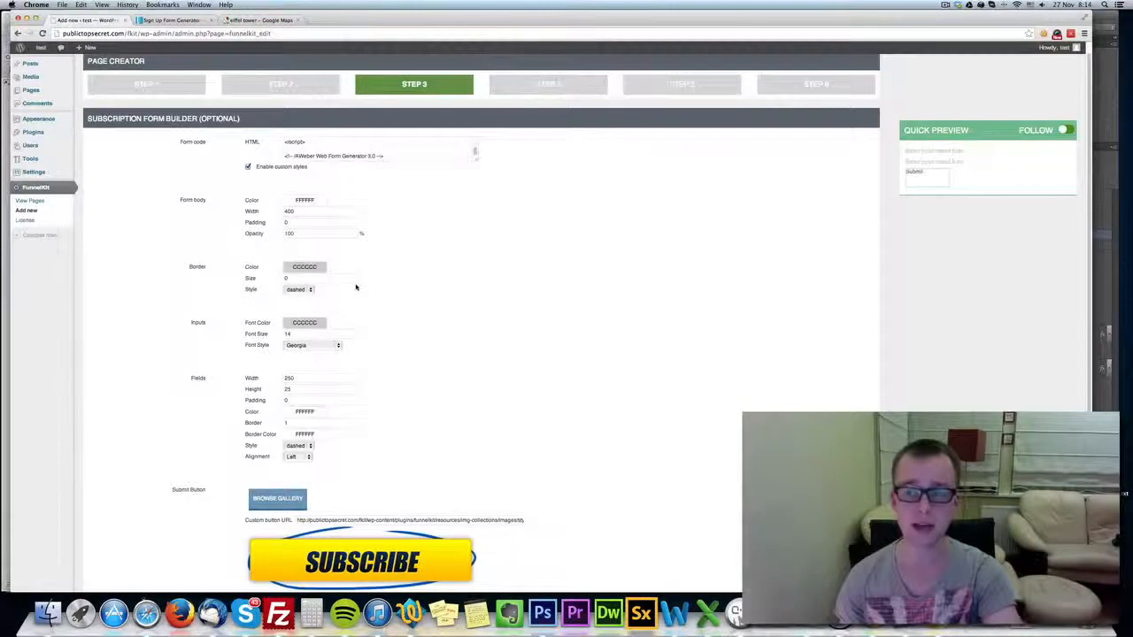
scroll(312, 305, "up", 2)
scroll(296, 146, "down", 2)
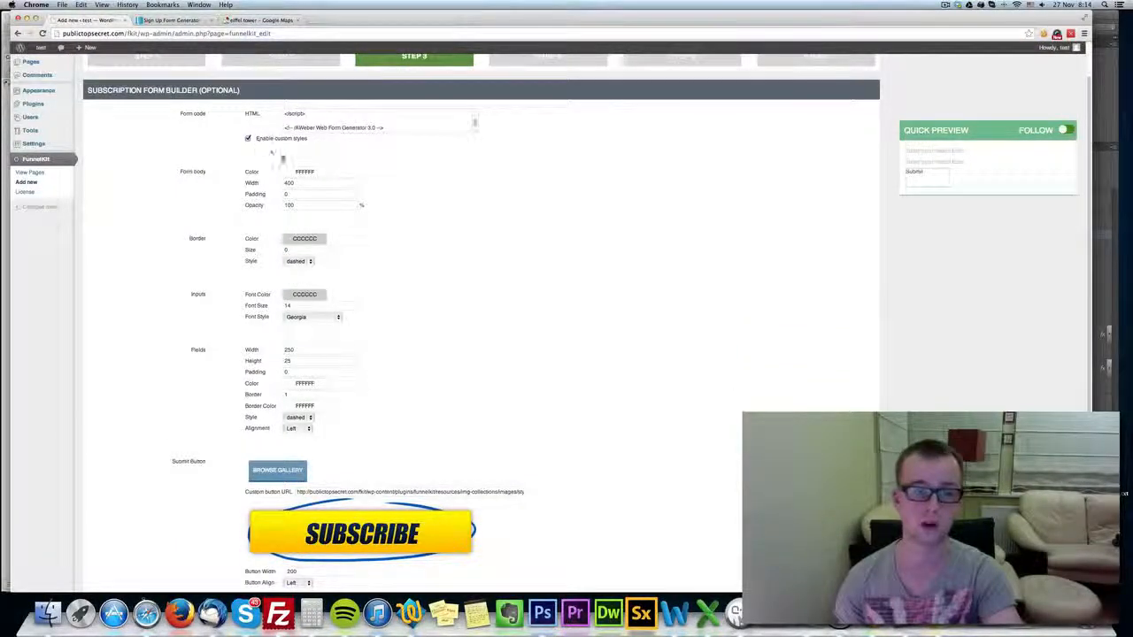
scroll(385, 188, "down", 2)
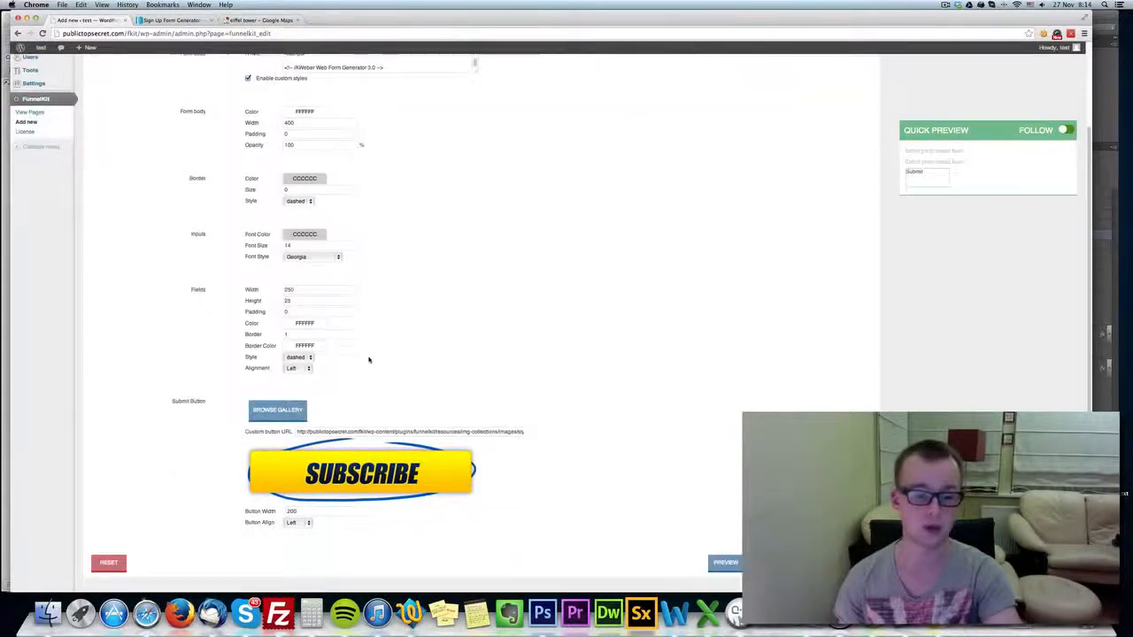
scroll(226, 116, "up", 1)
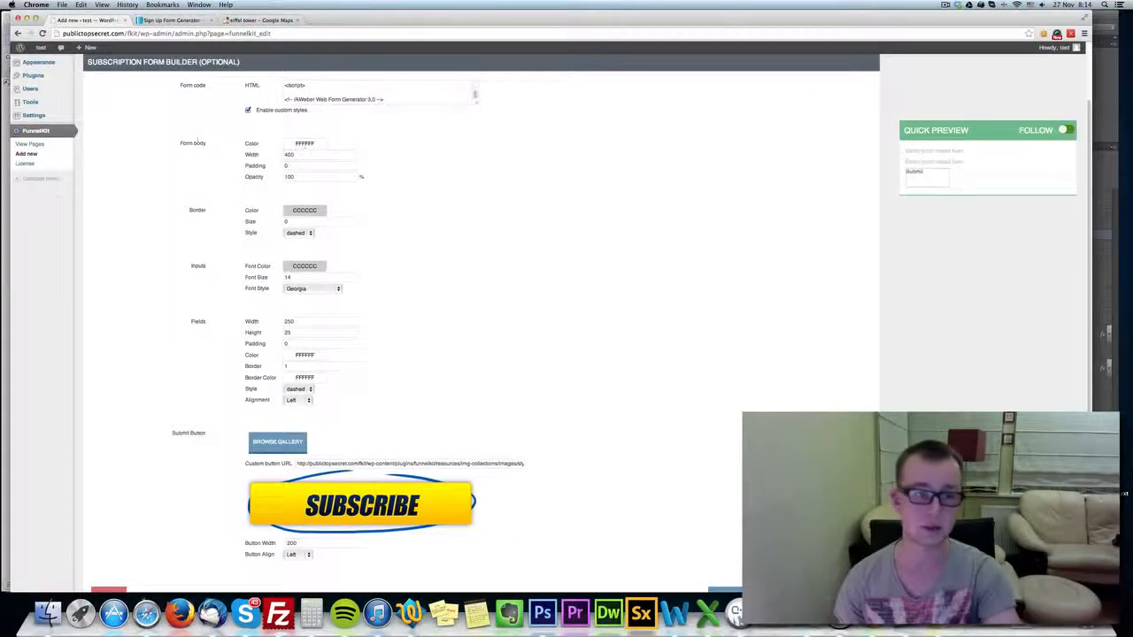
Set the form body's color to pale yellow FFFBD6 and its padding to 10.
left_click(298, 143)
left_click(301, 181)
left_click(297, 186)
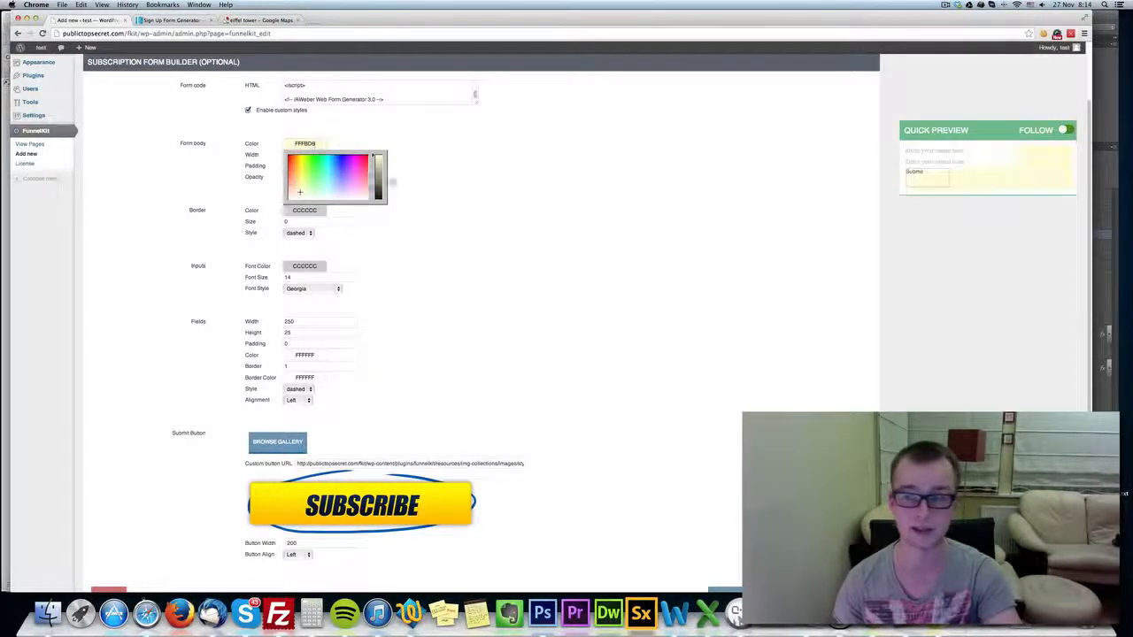
left_click(603, 163)
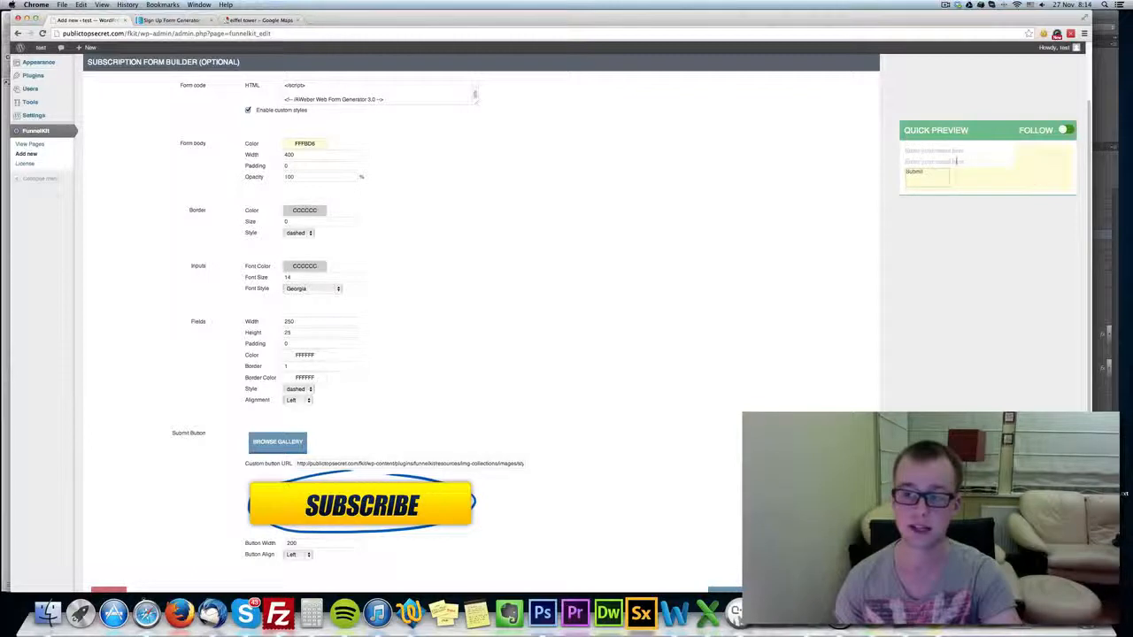
left_click(300, 166)
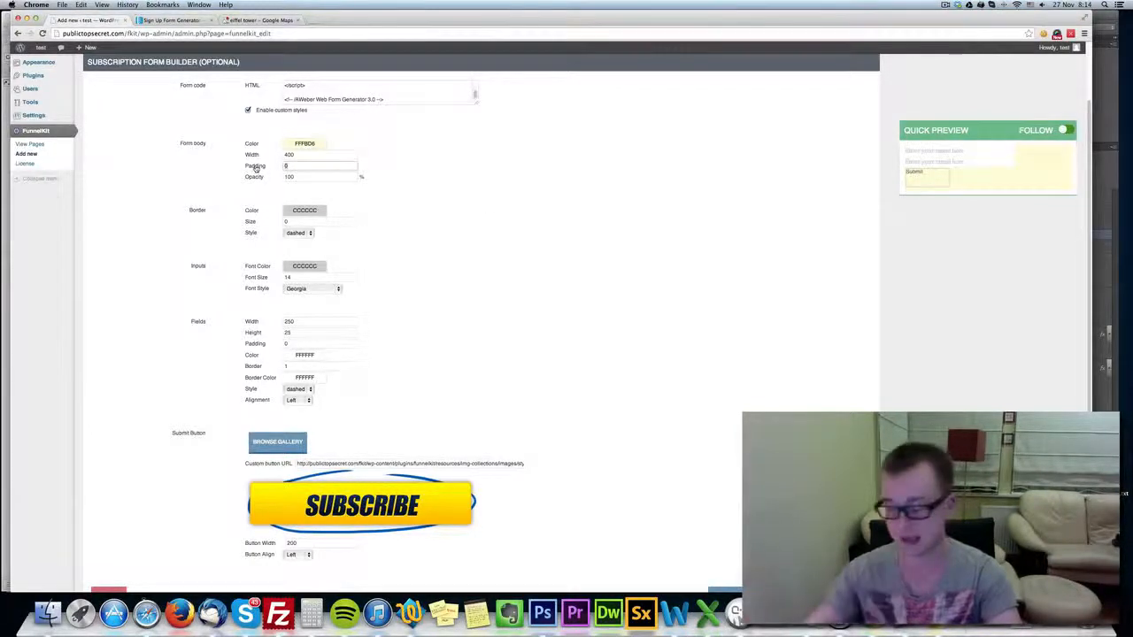
left_click(465, 186)
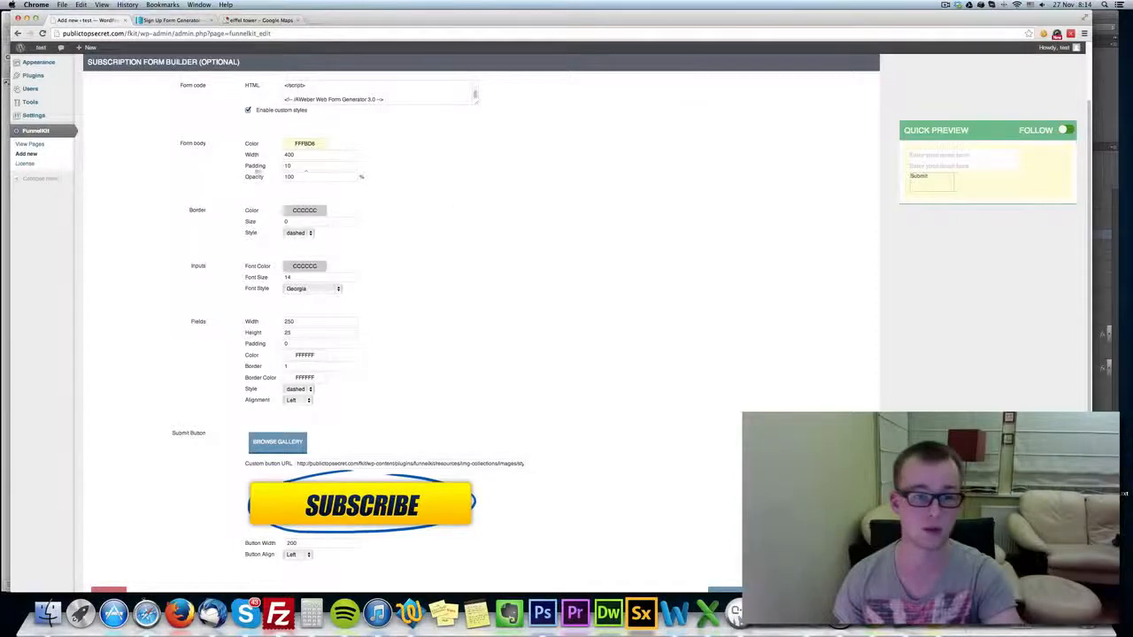
Switch to the AWeber form design and give the Name field the default value "Enter your name here", saving the field.
left_click(173, 19)
left_click(611, 330)
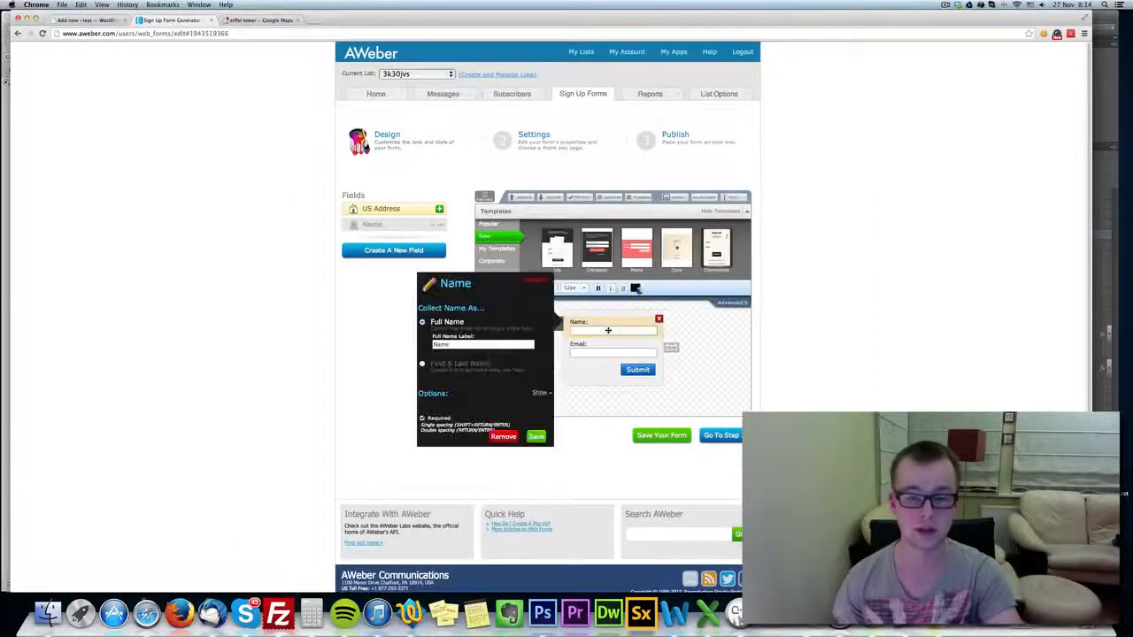
left_click(535, 283)
left_click(602, 330)
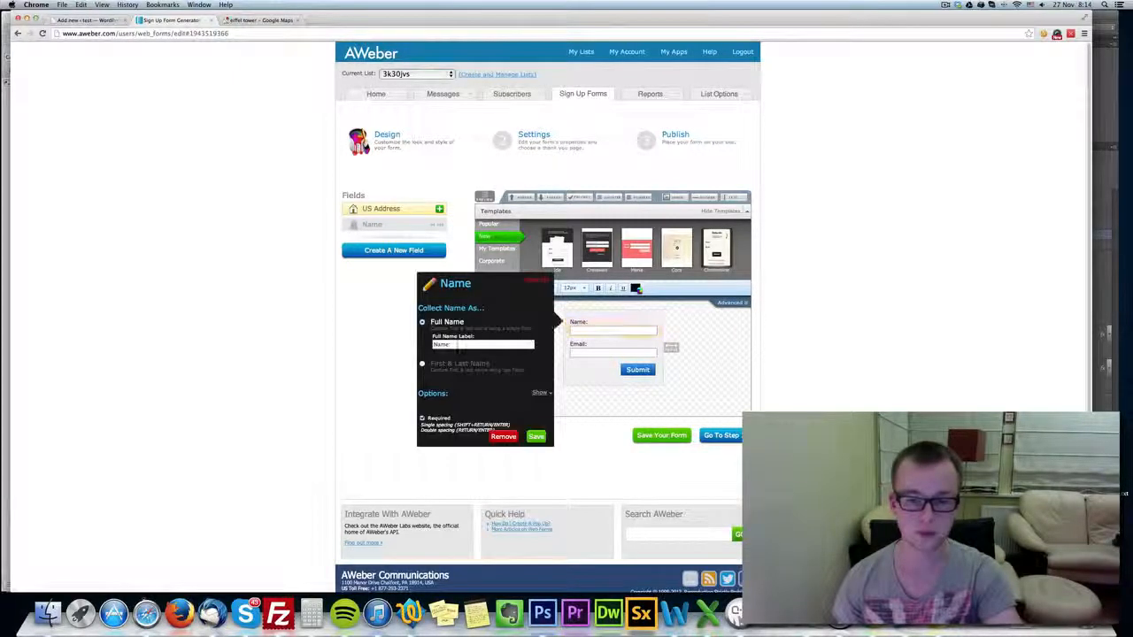
left_click(539, 392)
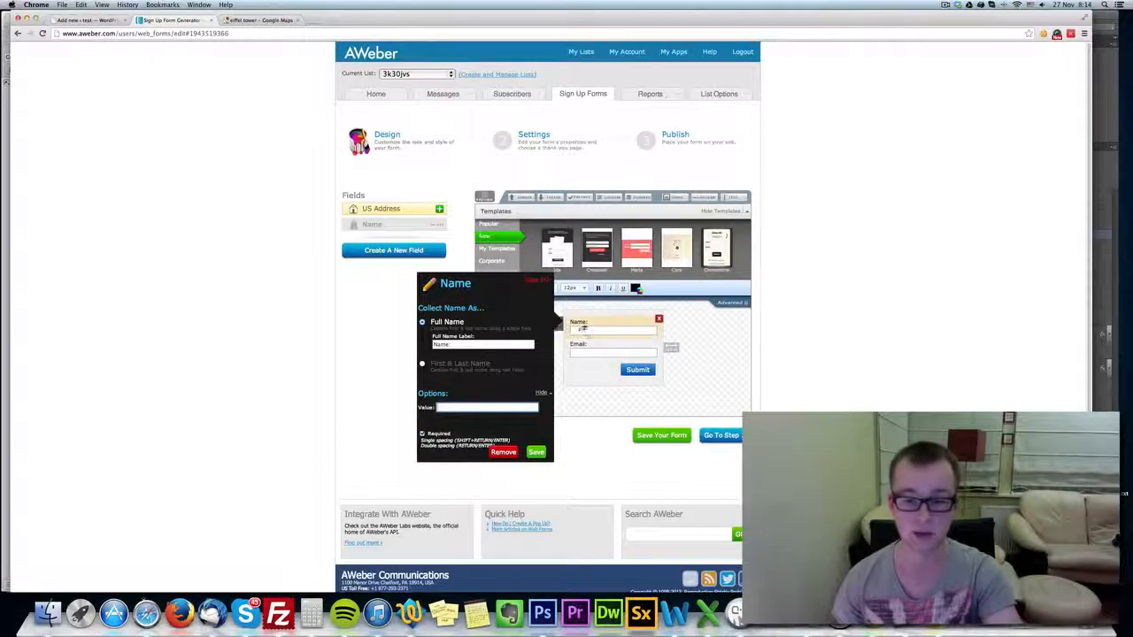
type("Enter your na")
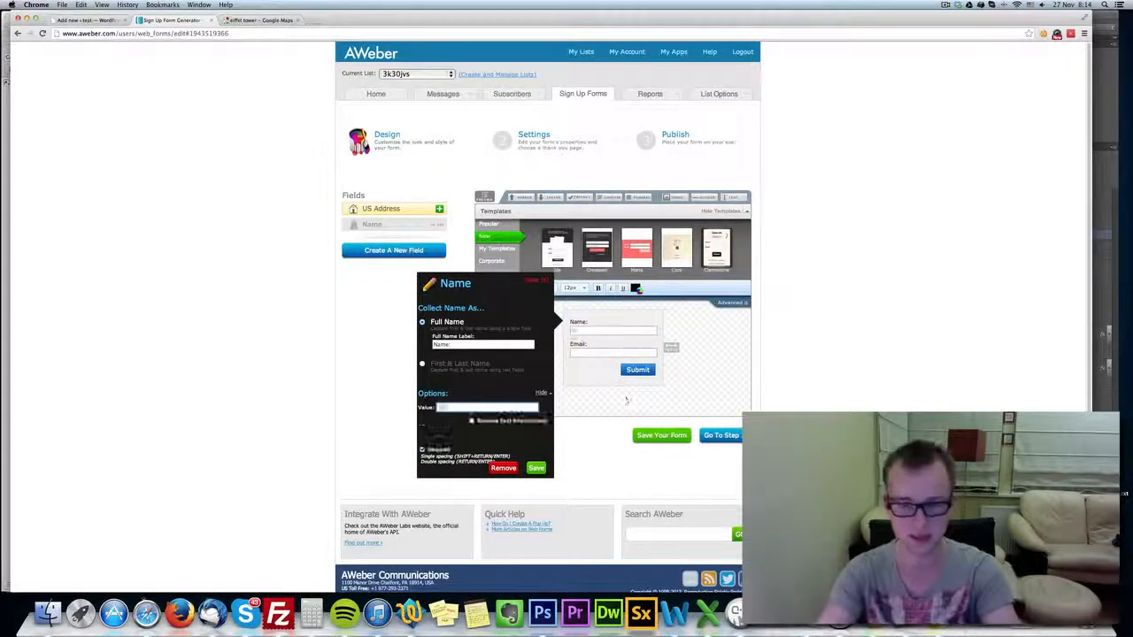
type("me here")
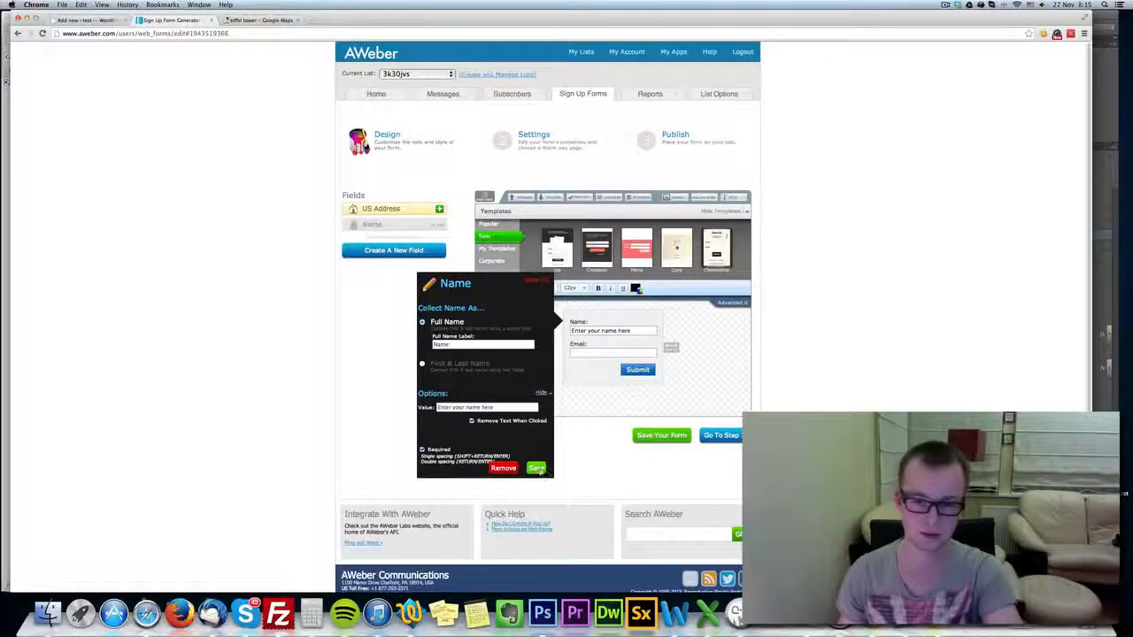
left_click(538, 468)
Save the Email field with the default value "Enter your email here" and return to the FunnelKit page creator.
left_click(598, 353)
left_click(485, 346)
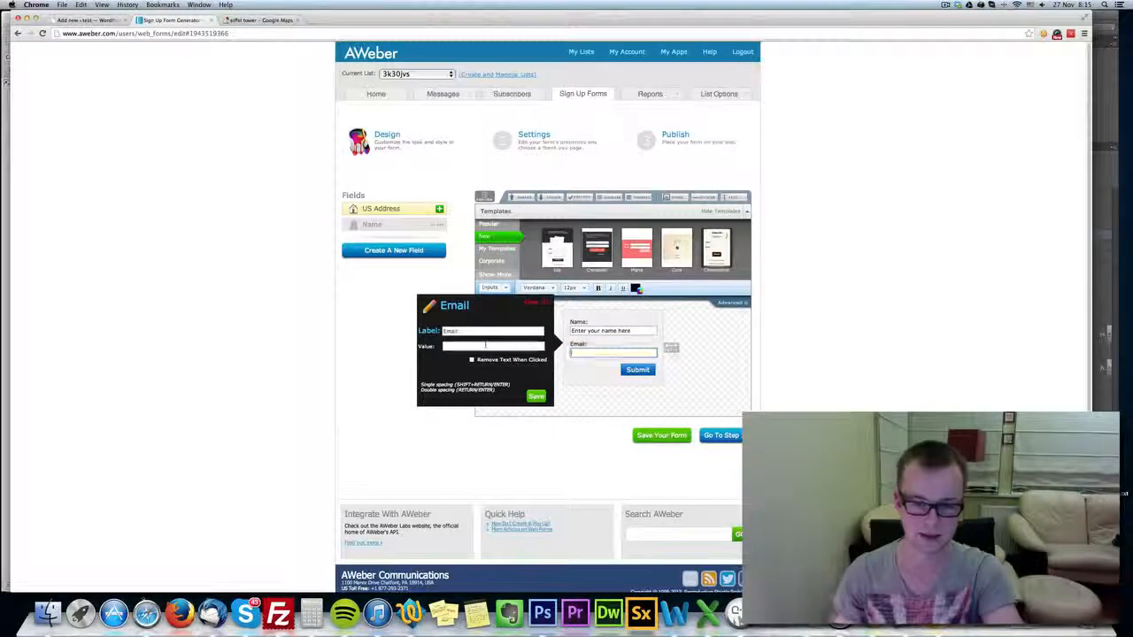
type("Enter your email here")
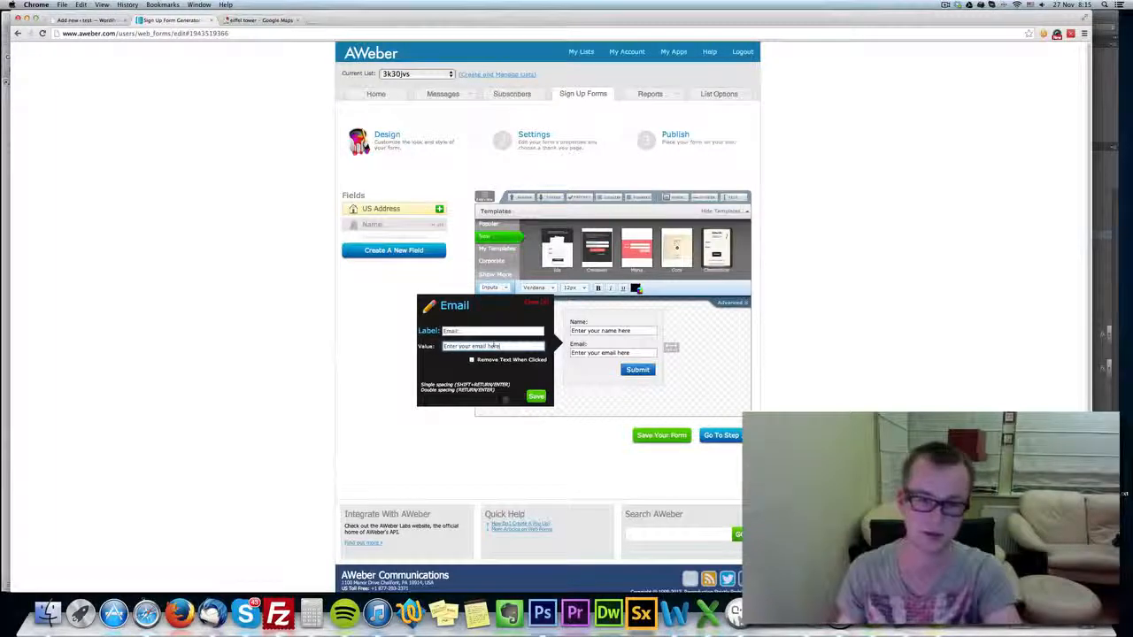
left_click(536, 397)
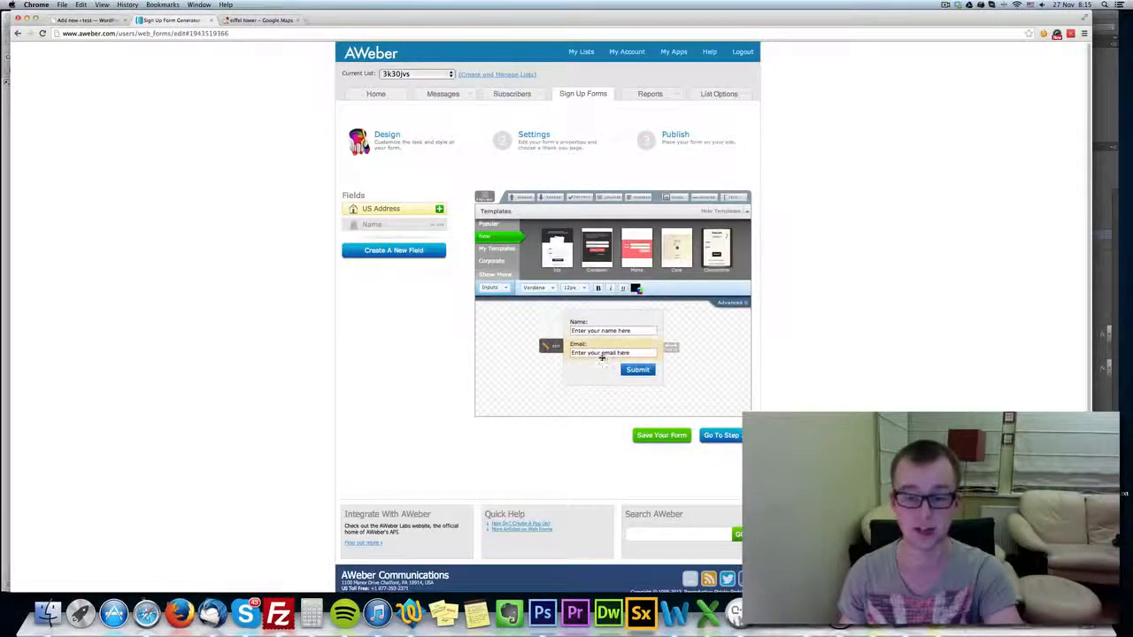
left_click(85, 19)
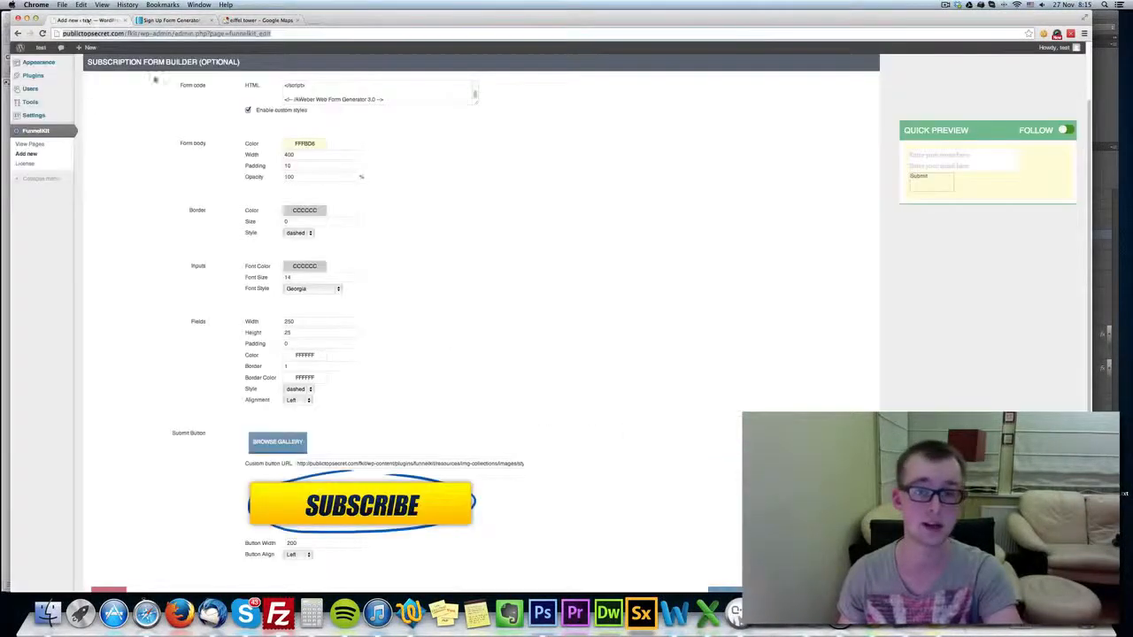
scroll(391, 192, "up", 3)
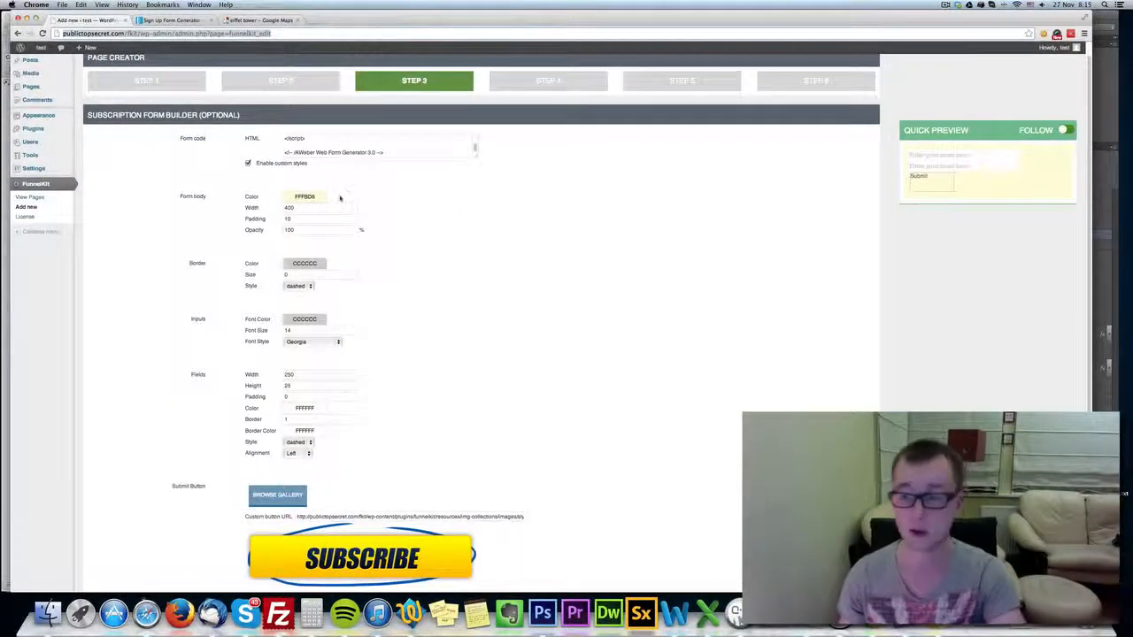
scroll(237, 285, "down", 1)
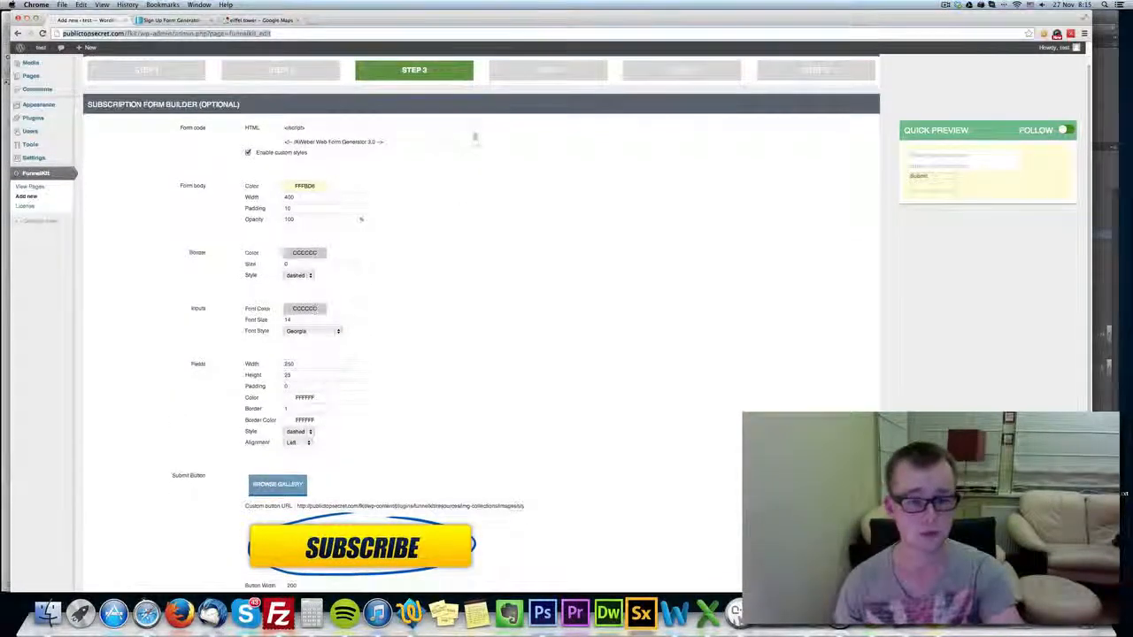
Set the subscription form's border color to dark red and its border size to 4.
left_click(305, 252)
left_click(378, 274)
left_click_drag(378, 281, 378, 284)
left_click(432, 249)
left_click_drag(306, 265, 221, 263)
type("4")
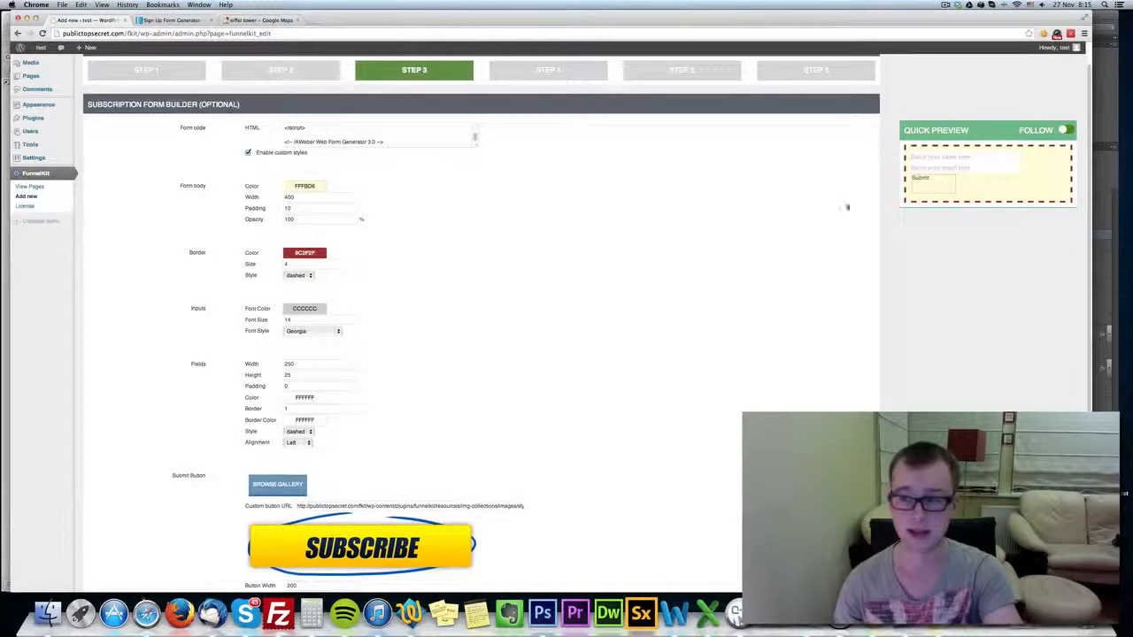
Set the form border's color to bright red C71818 and its size to 7.
left_click(304, 252)
left_click(381, 277)
left_click(286, 272)
left_click(253, 265)
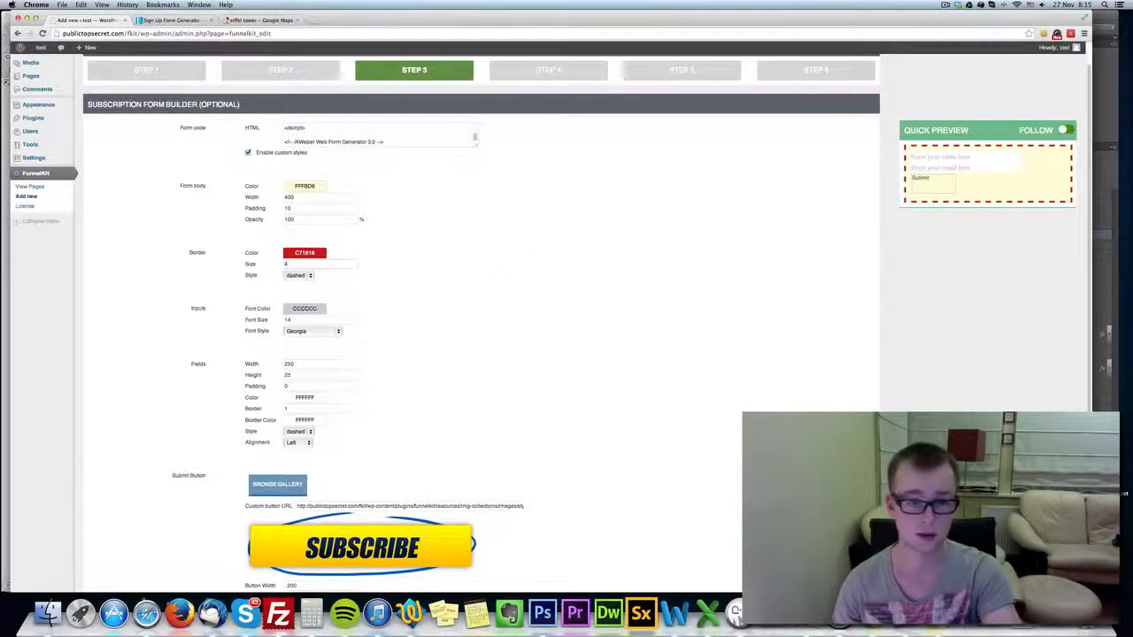
type("7")
left_click(556, 277)
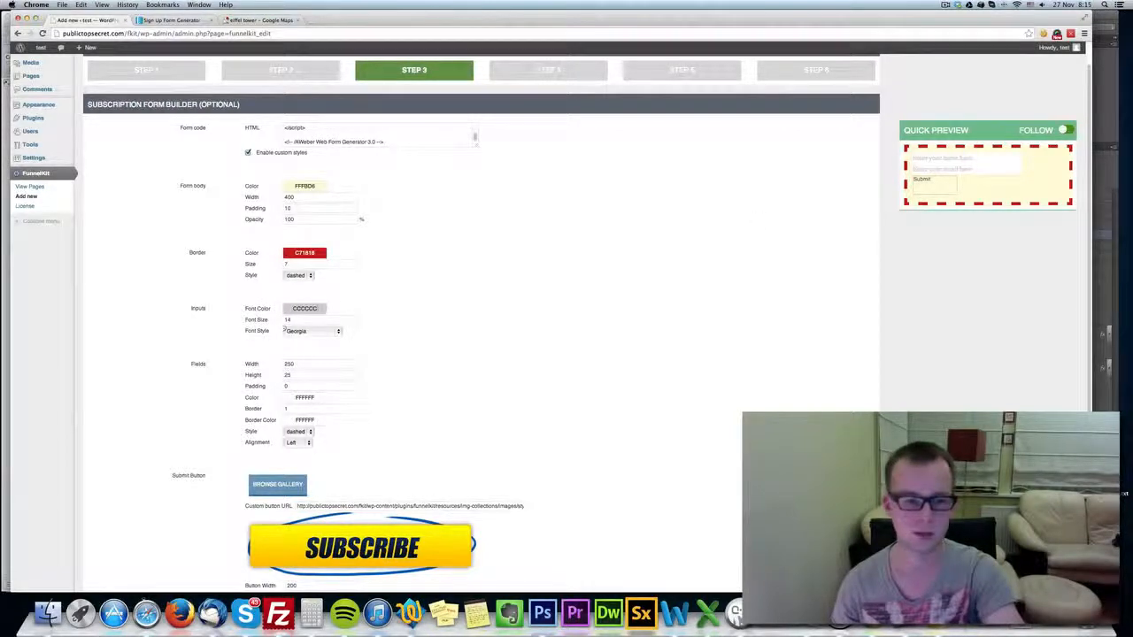
Style the form inputs with font color black 000000, font size 20 and the Tahoma font.
left_click(304, 309)
left_click(379, 364)
left_click(461, 300)
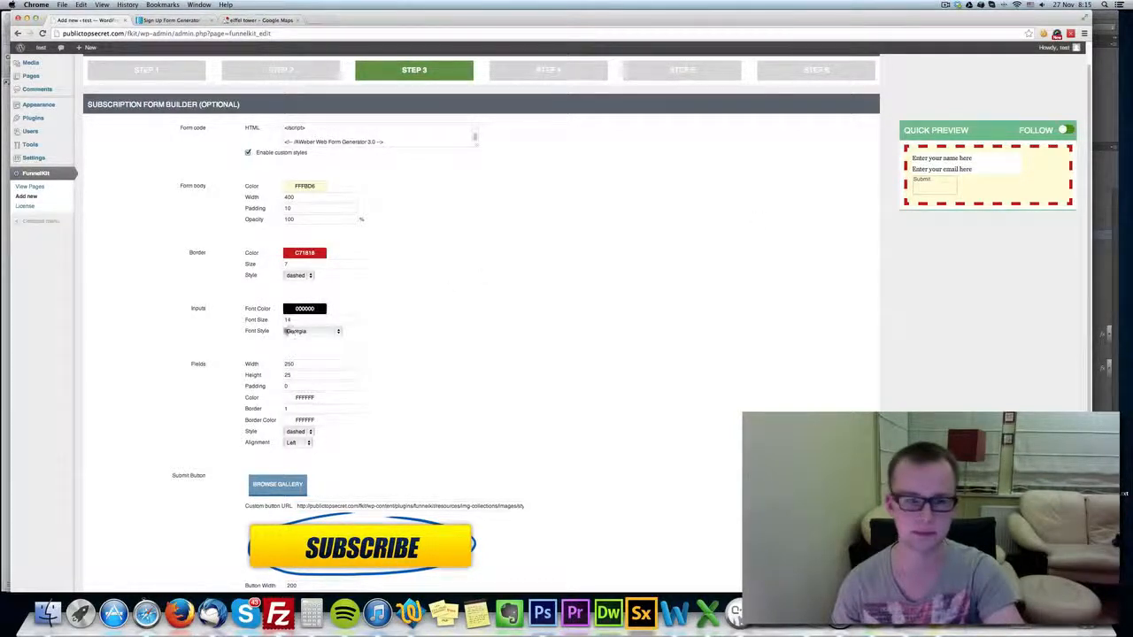
type("20")
left_click(379, 302)
left_click(317, 332)
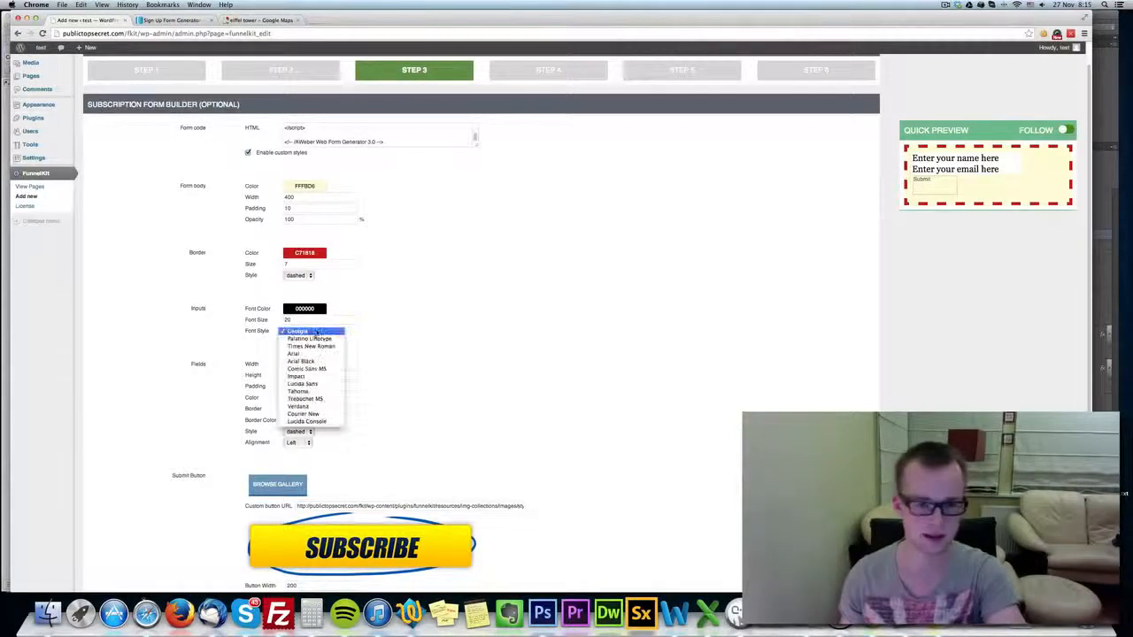
left_click(306, 391)
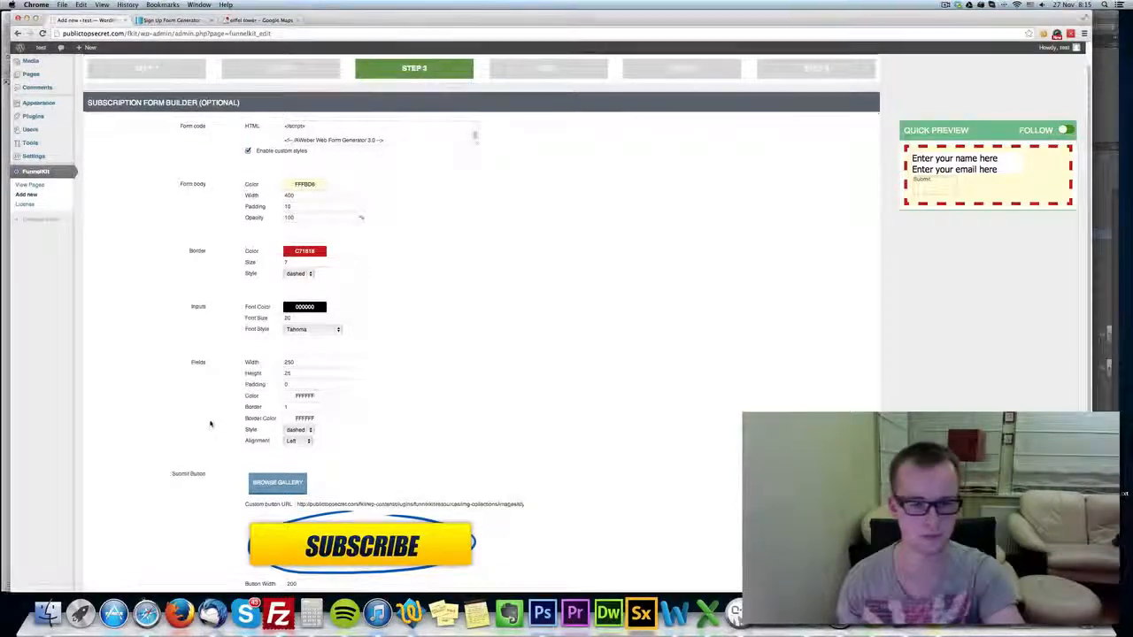
Set the form fields' width to 300 and their height to 40.
scroll(221, 361, "down", 1)
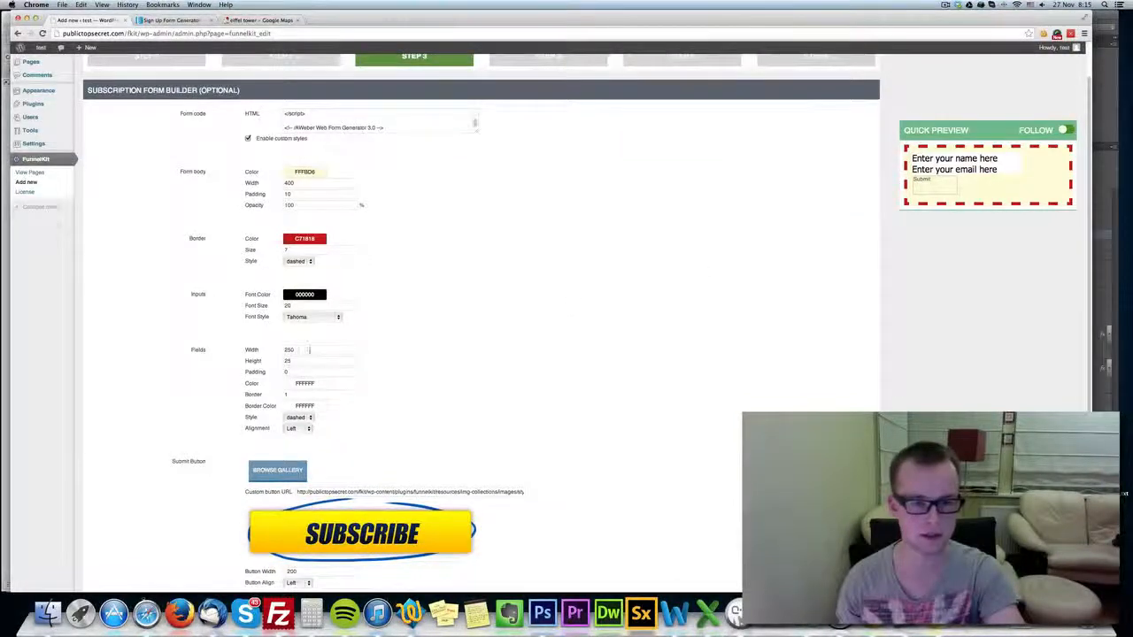
scroll(221, 361, "down", 3)
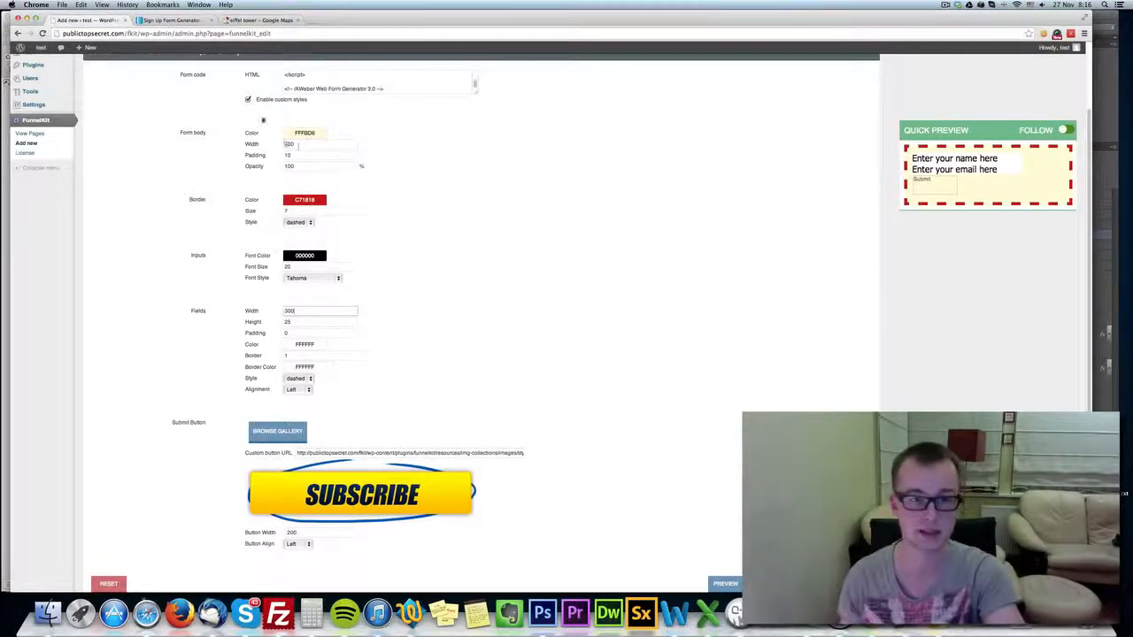
left_click(435, 342)
left_click(261, 325)
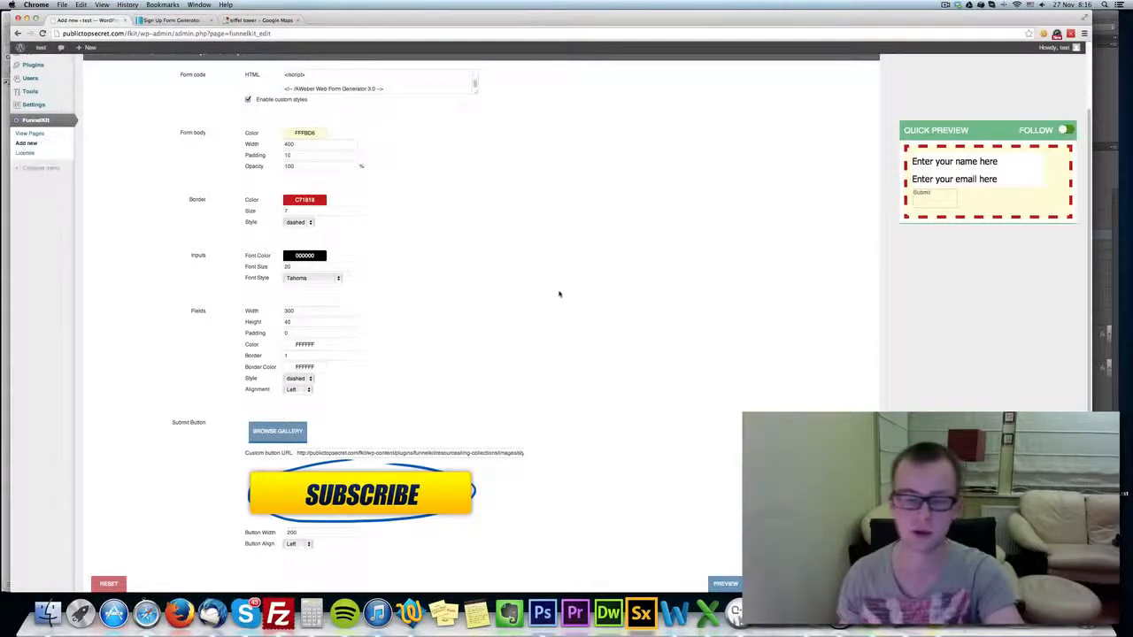
Examine how the quick preview behaves while moving through the form settings with its Follow option on and off.
scroll(353, 253, "up", 3)
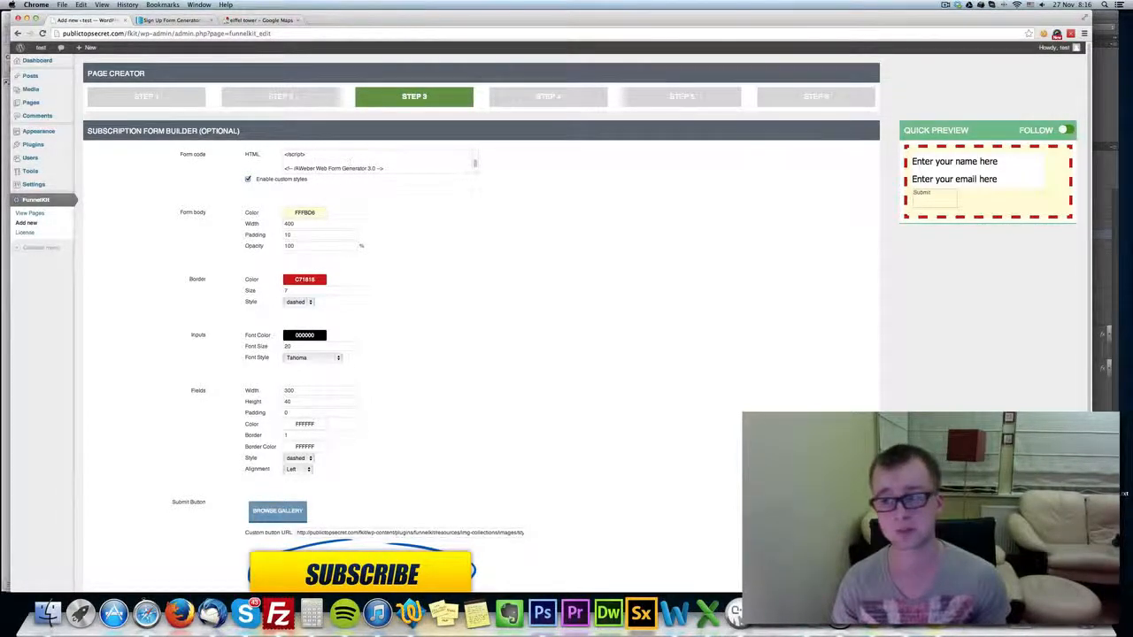
scroll(361, 182, "down", 2)
scroll(361, 182, "up", 2)
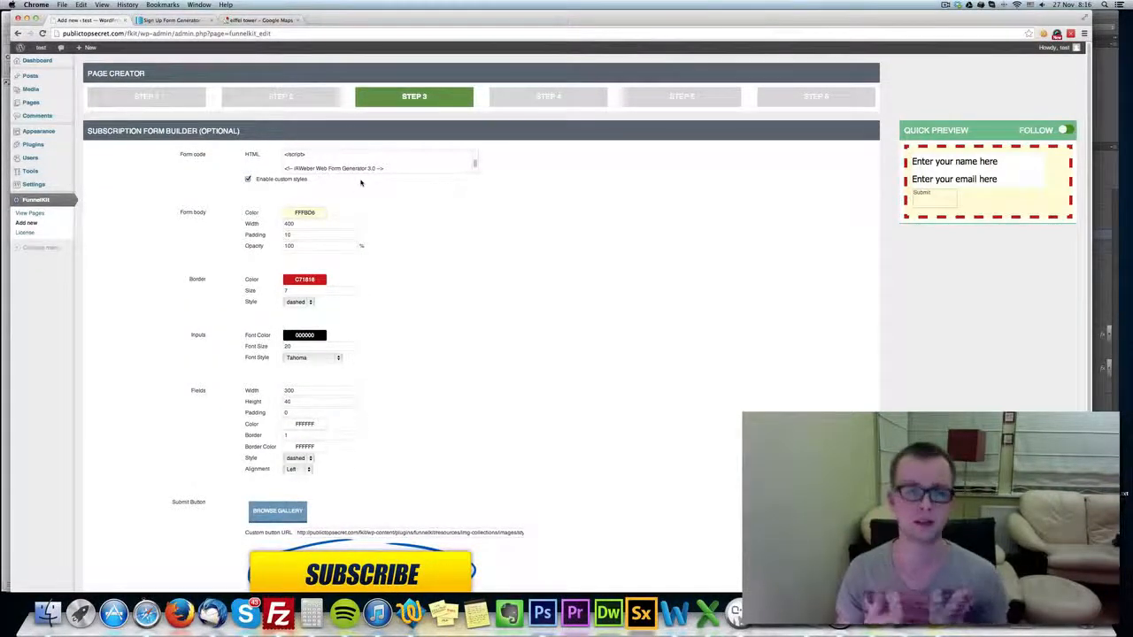
scroll(675, 253, "down", 2)
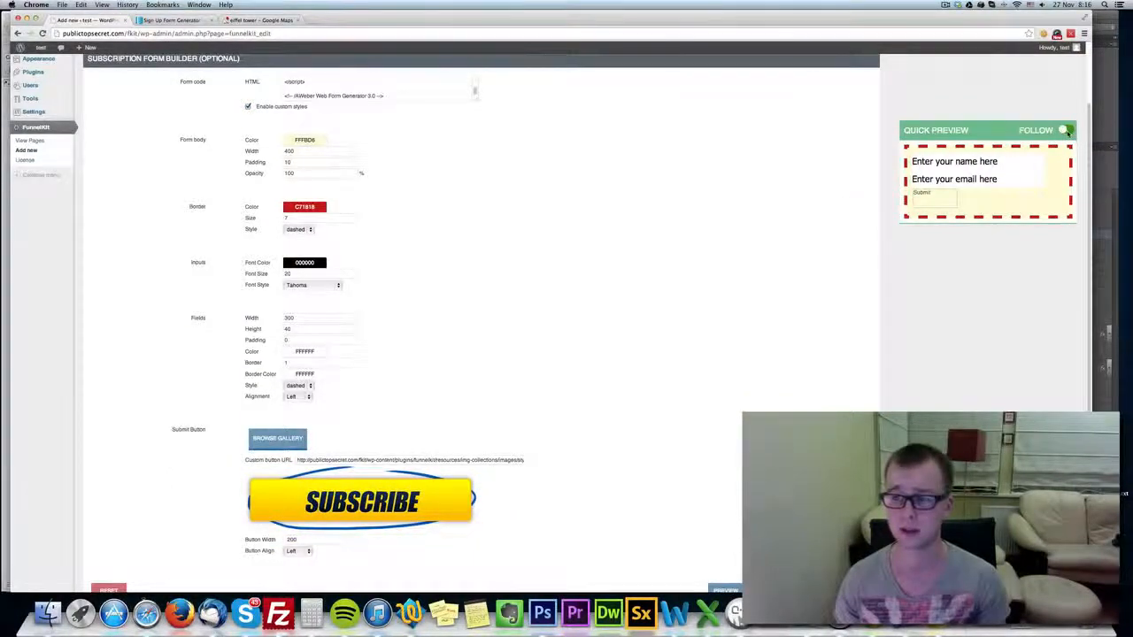
scroll(932, 325, "down", 2)
scroll(932, 326, "up", 3)
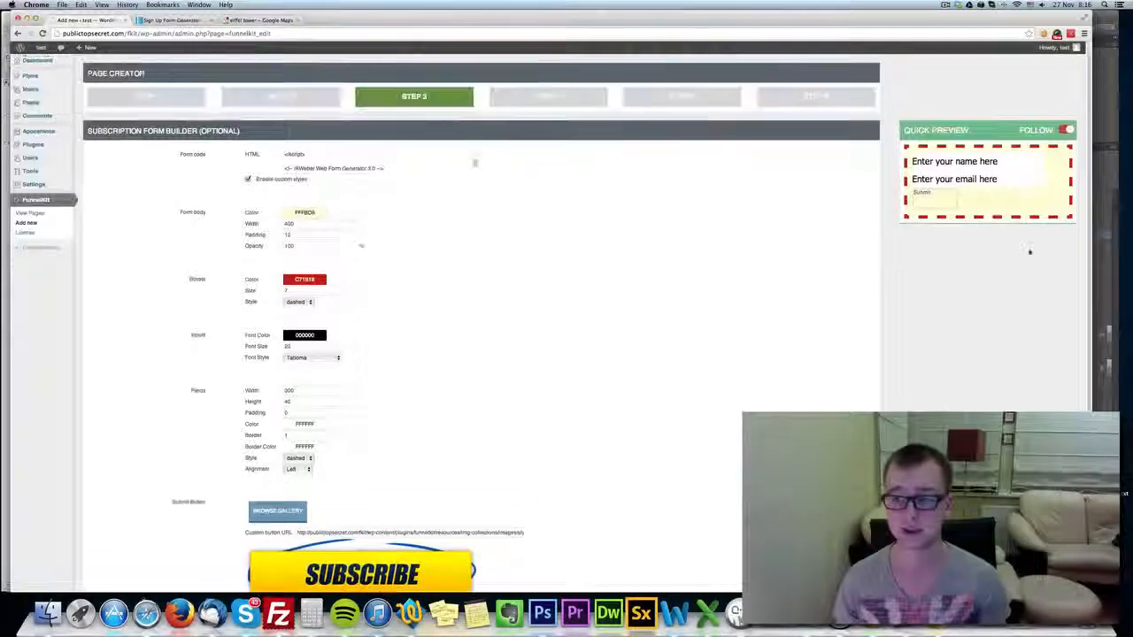
scroll(854, 322, "down", 2)
scroll(854, 322, "up", 2)
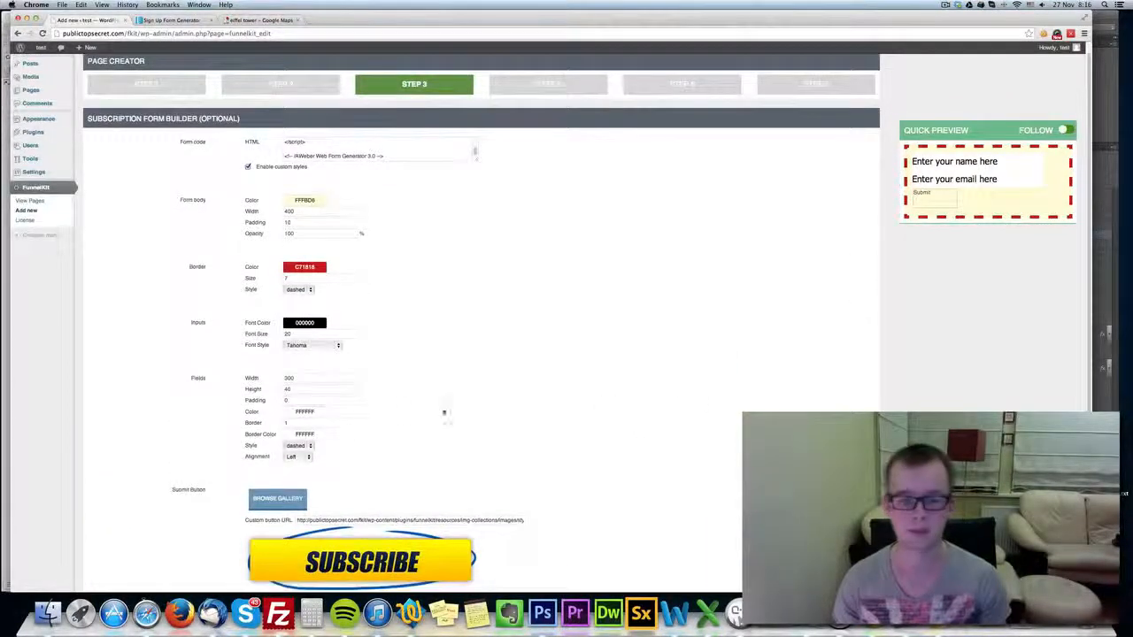
Set the form fields' padding to 20 and their height to 50.
left_click_drag(320, 414, 260, 417)
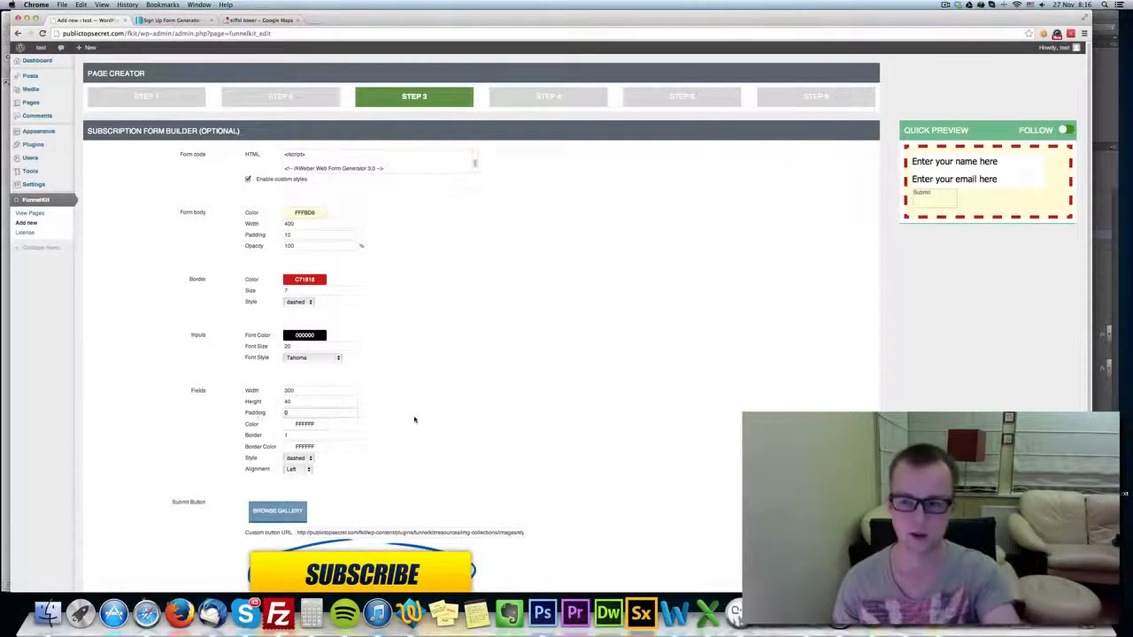
left_click(577, 392)
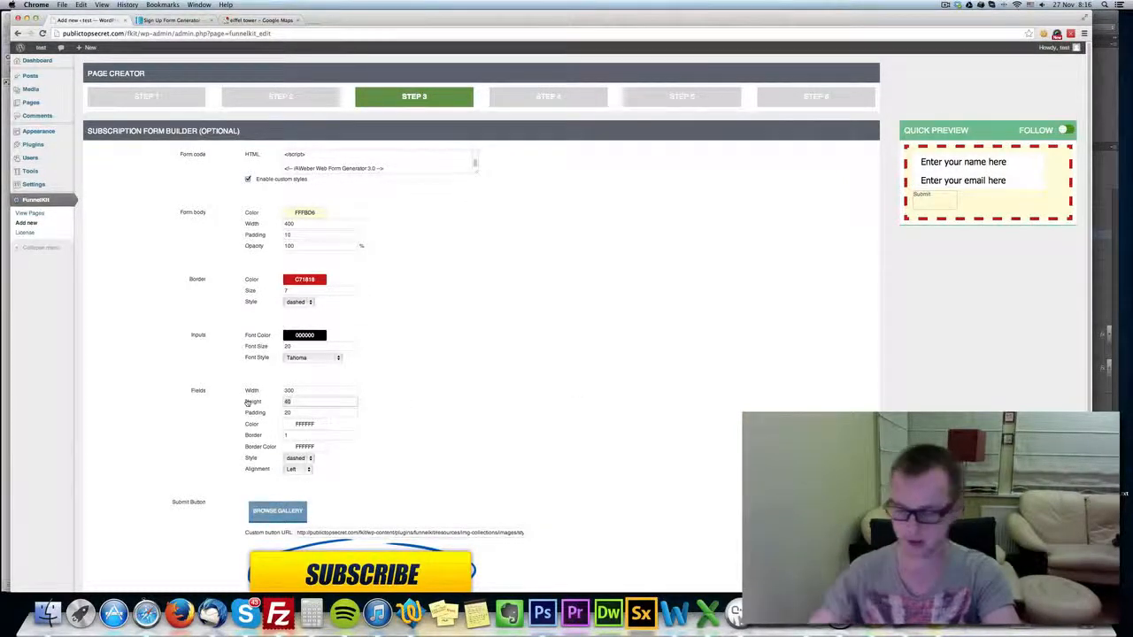
left_click(513, 365)
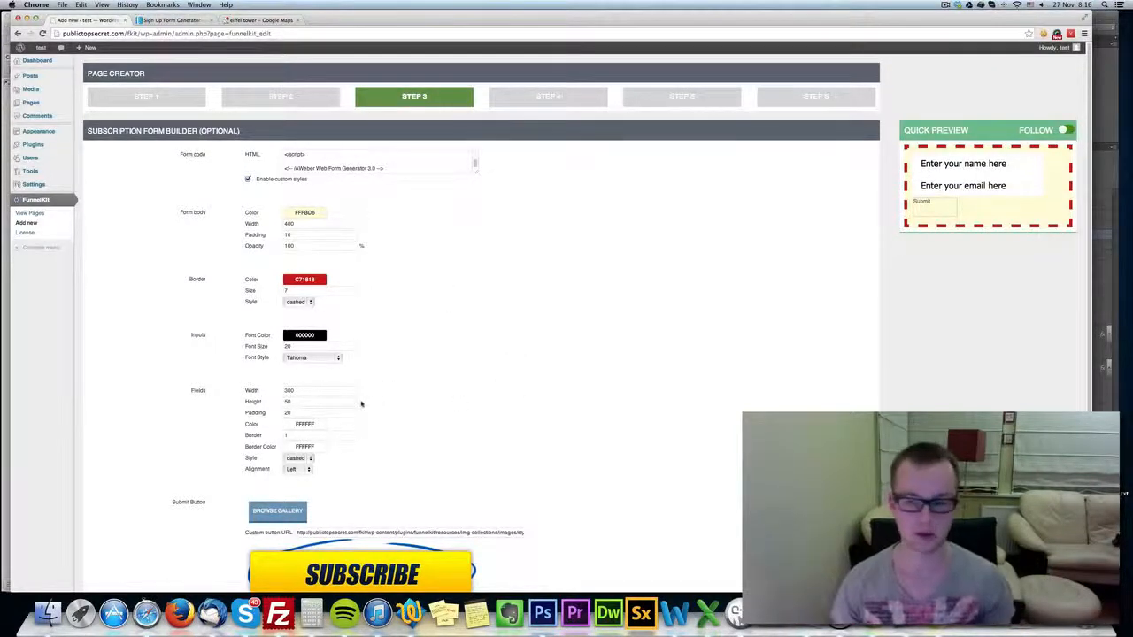
Give the form fields a solid border in light gray E8E8E8.
left_click(304, 446)
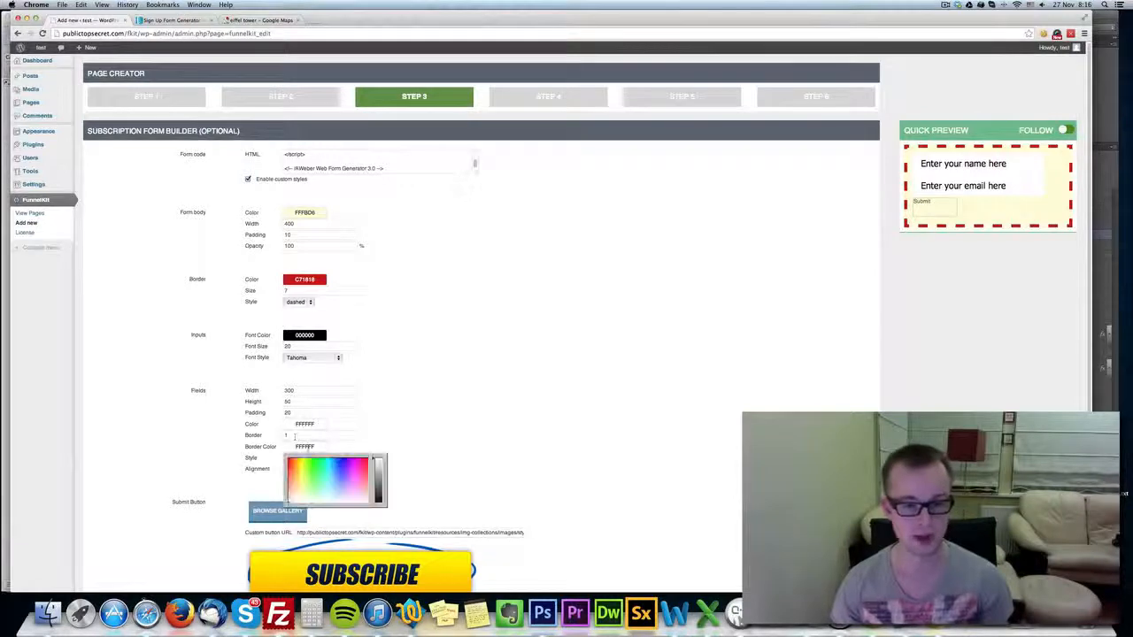
left_click(378, 471)
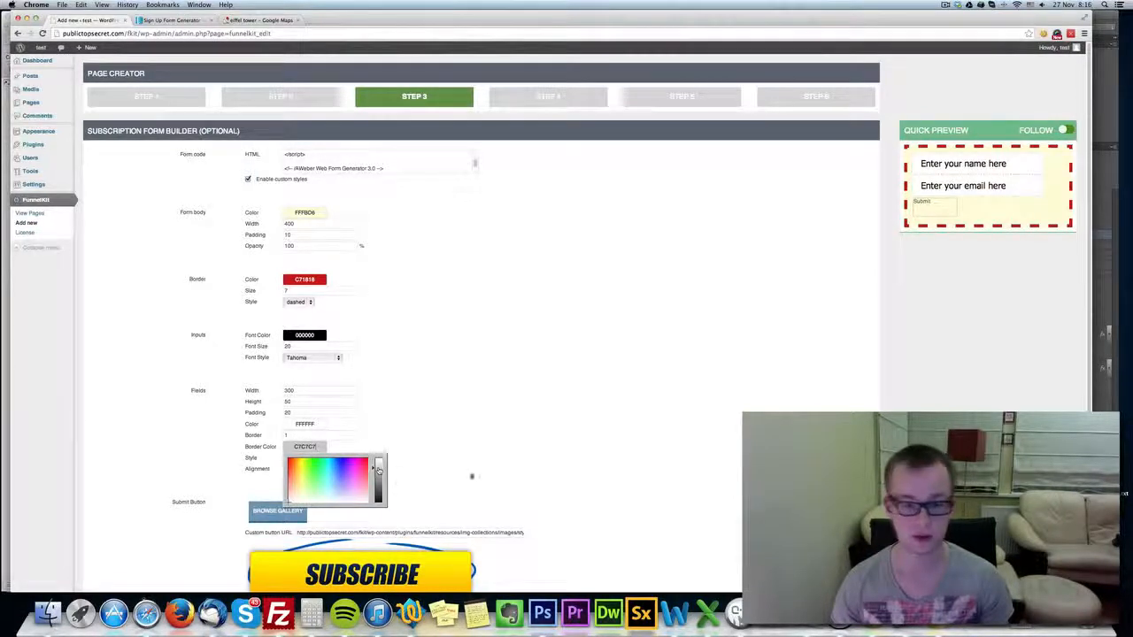
left_click(470, 475)
left_click(296, 457)
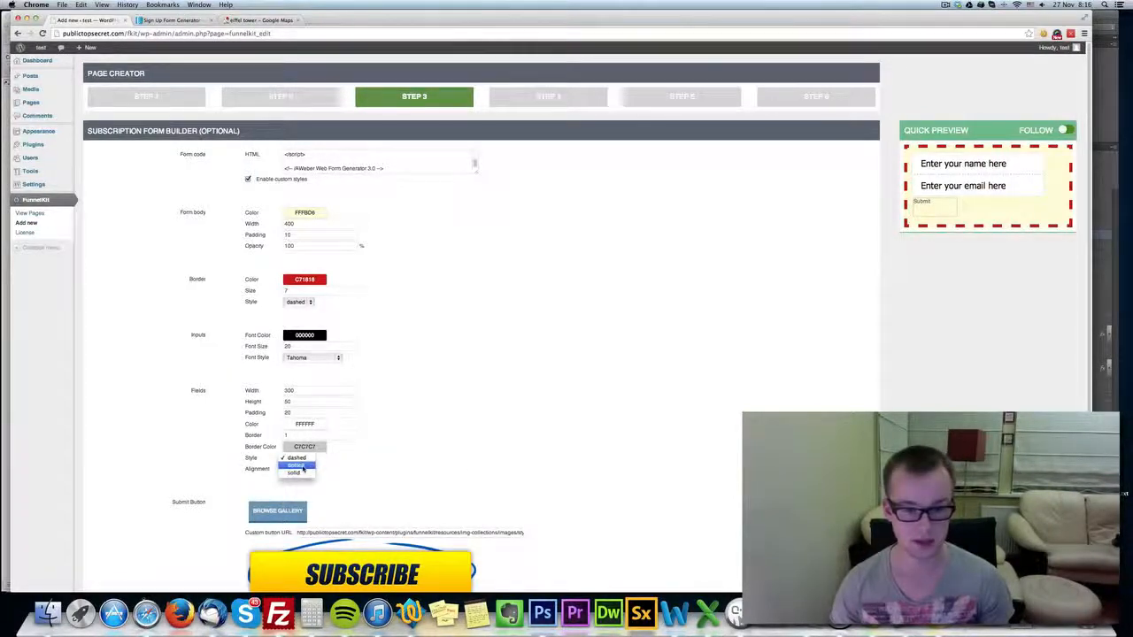
left_click(298, 472)
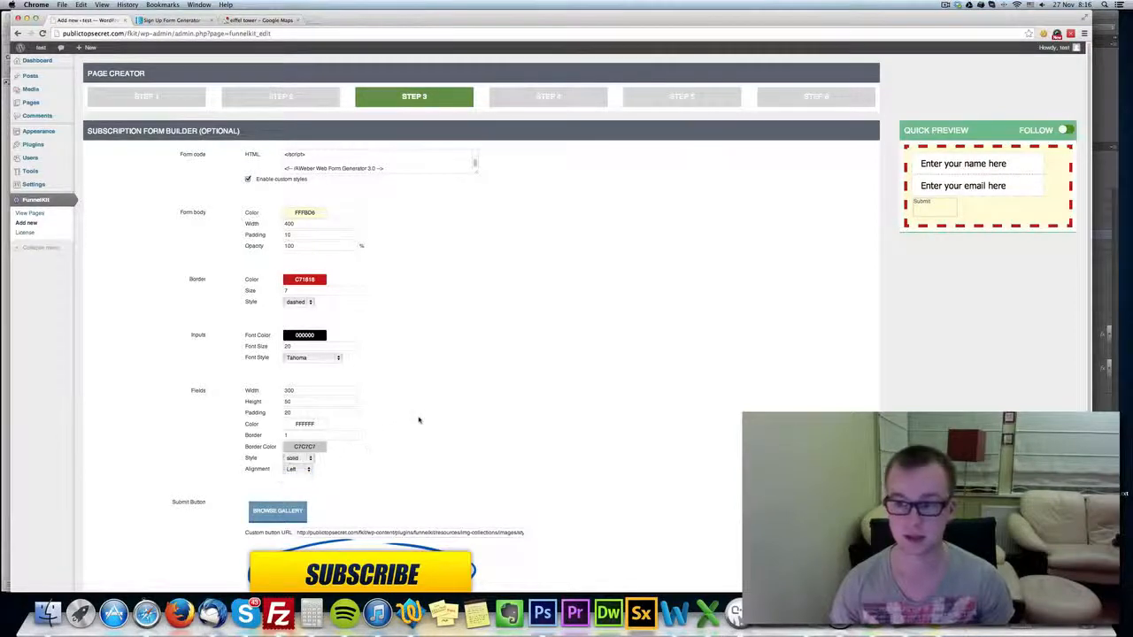
left_click(323, 447)
left_click_drag(379, 469, 377, 463)
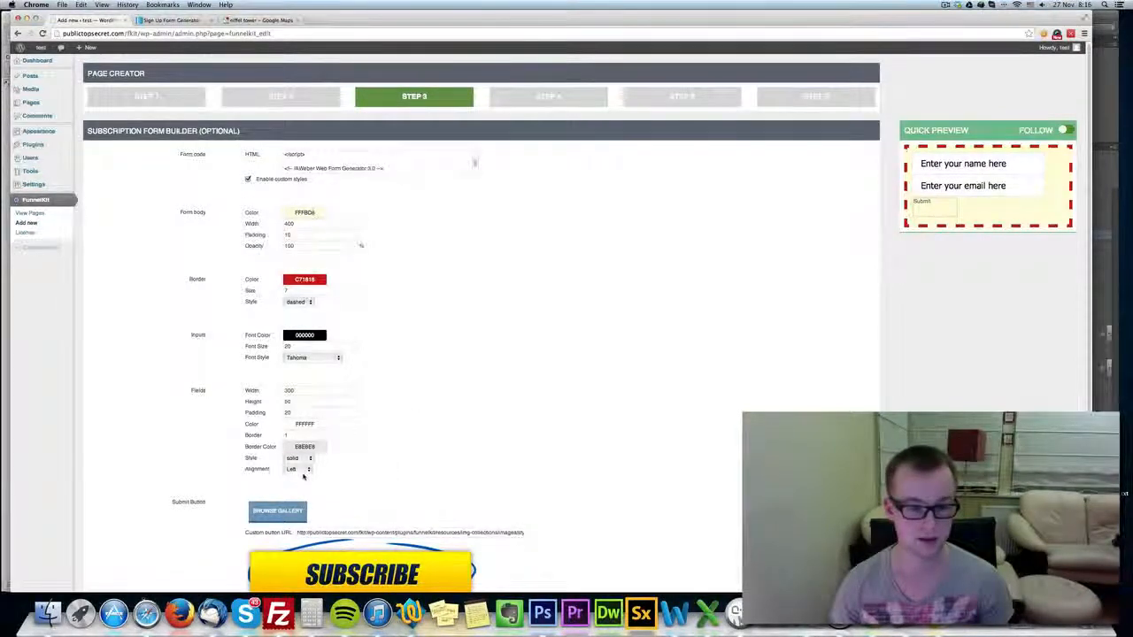
Set the form fields' alignment to Center.
left_click(298, 468)
left_click(301, 476)
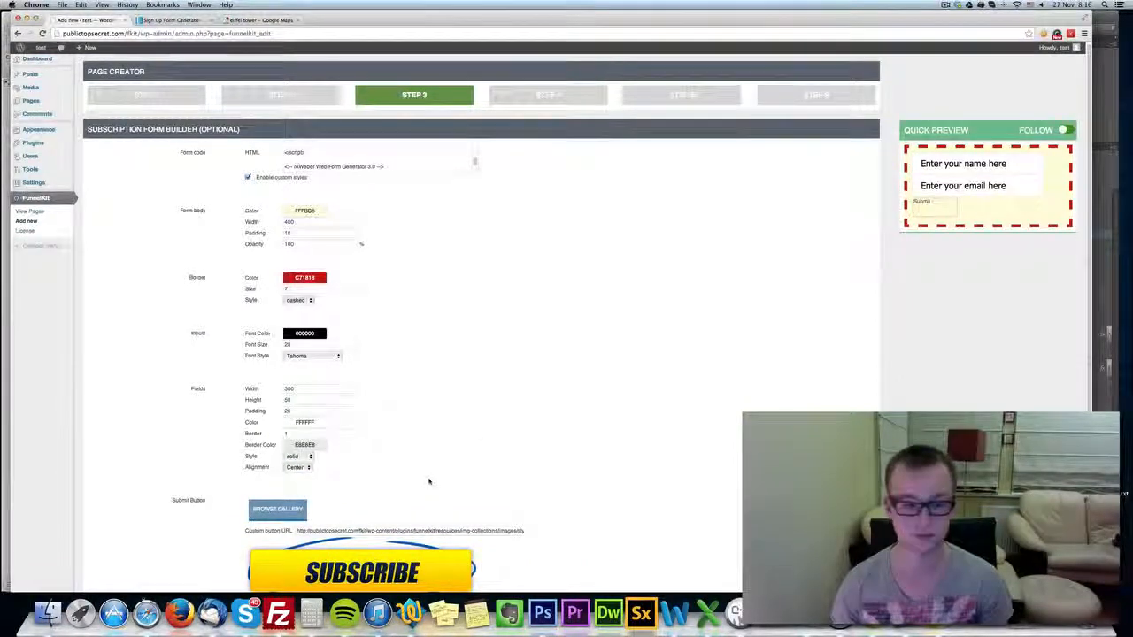
scroll(411, 442, "down", 3)
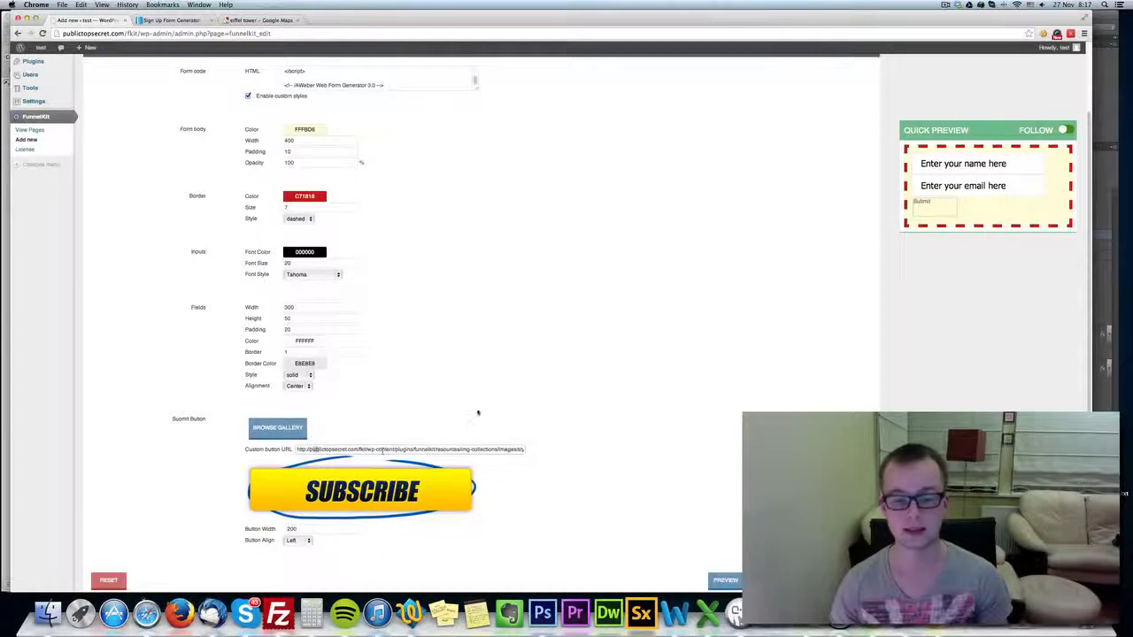
Use the yellow Style 6 Subscribe button from the gallery as the form's submit button.
left_click(285, 431)
scroll(446, 436, "down", 1)
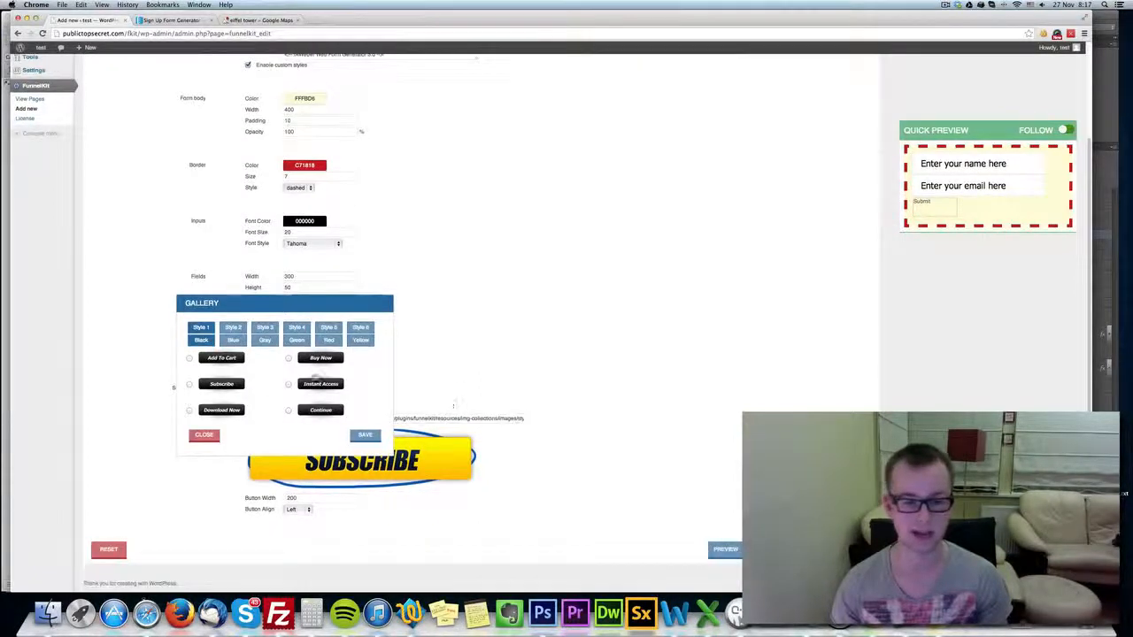
left_click(360, 329)
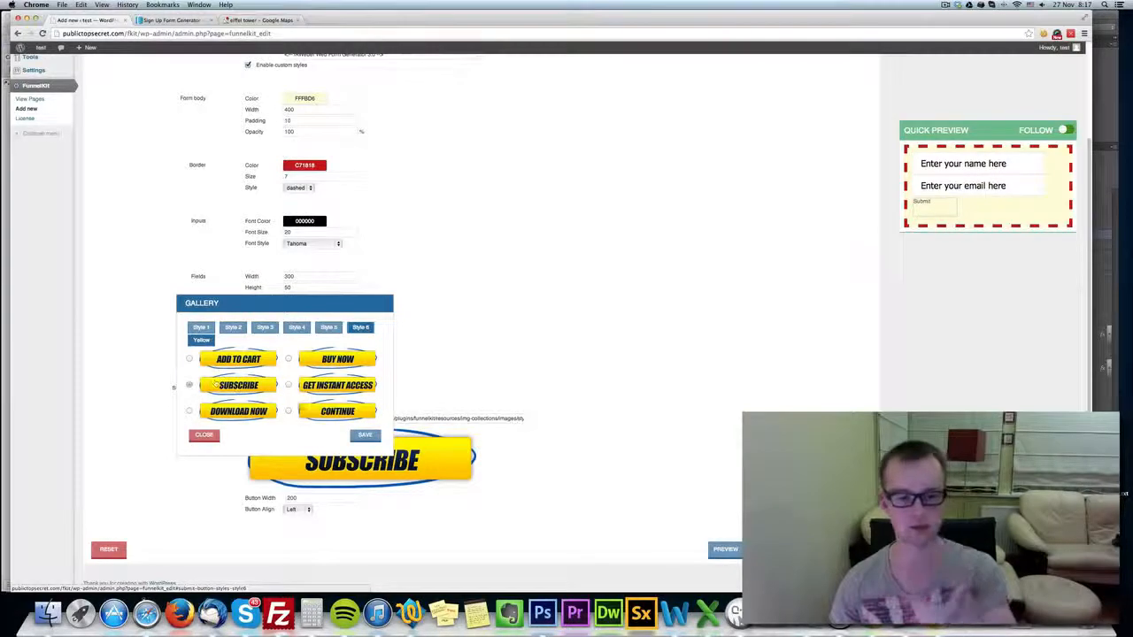
left_click(364, 434)
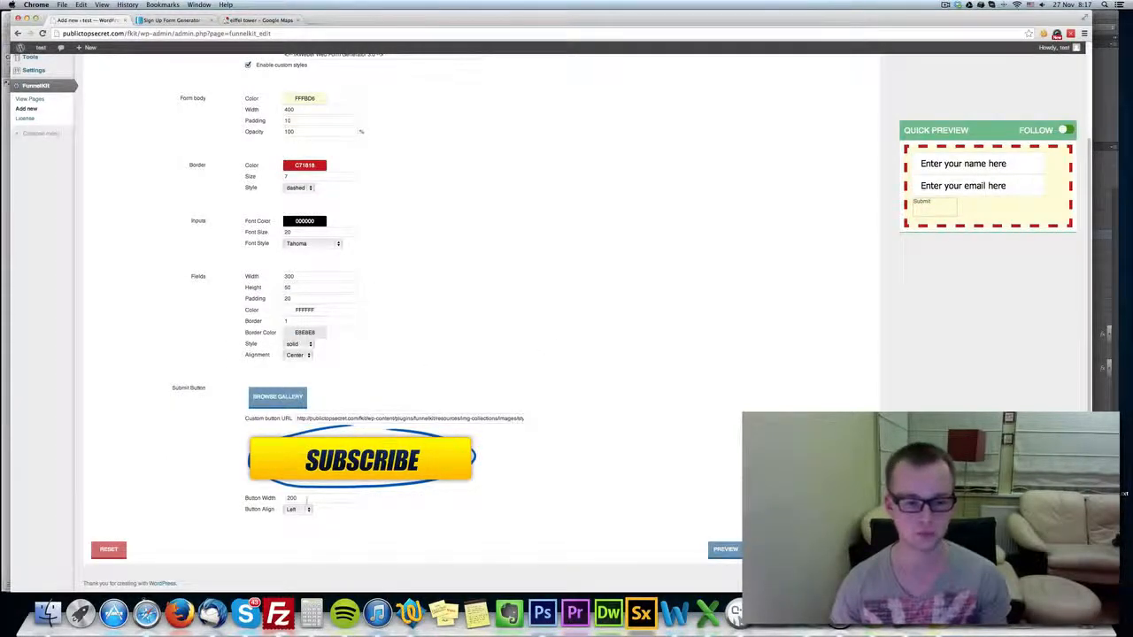
Set the submit button's width to 300 and its alignment to Center.
left_click_drag(308, 500, 252, 500)
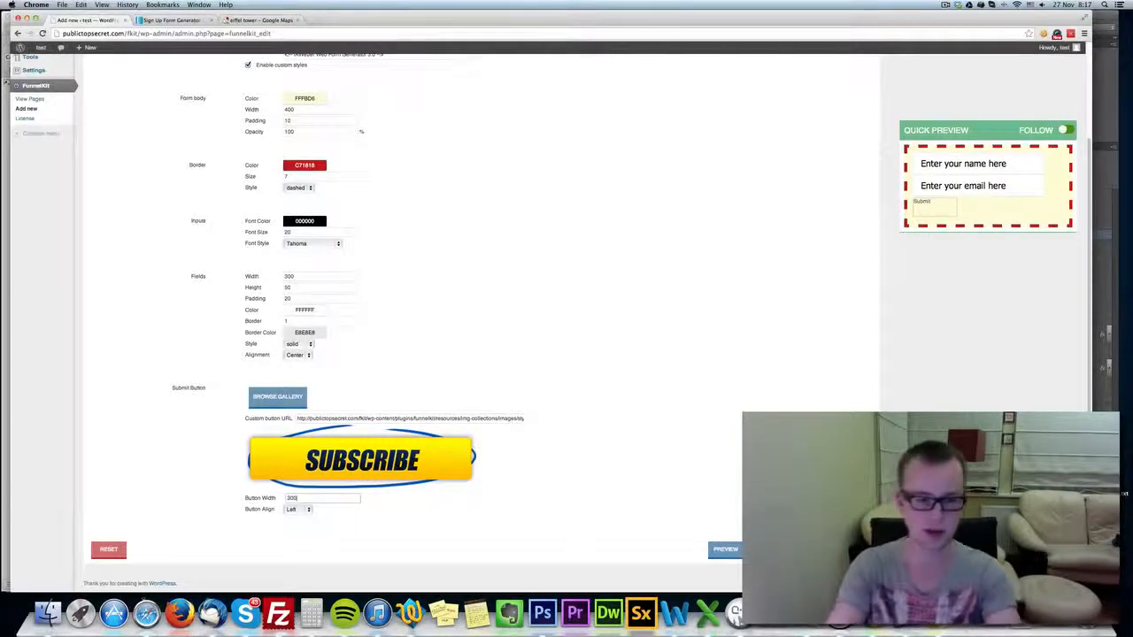
type("300")
left_click(306, 511)
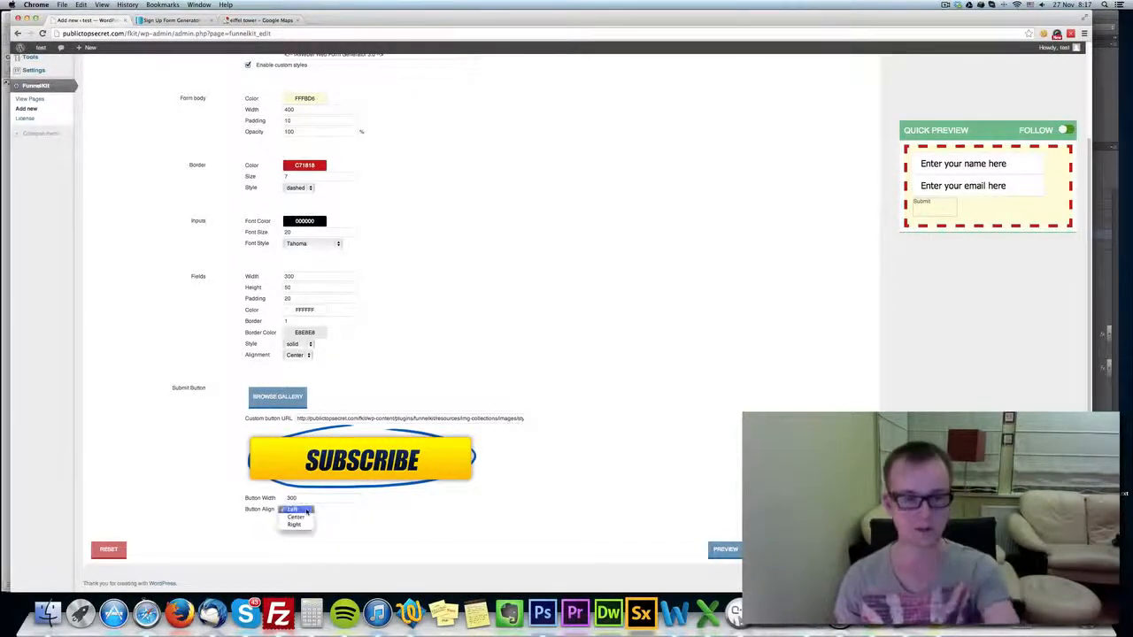
left_click(295, 517)
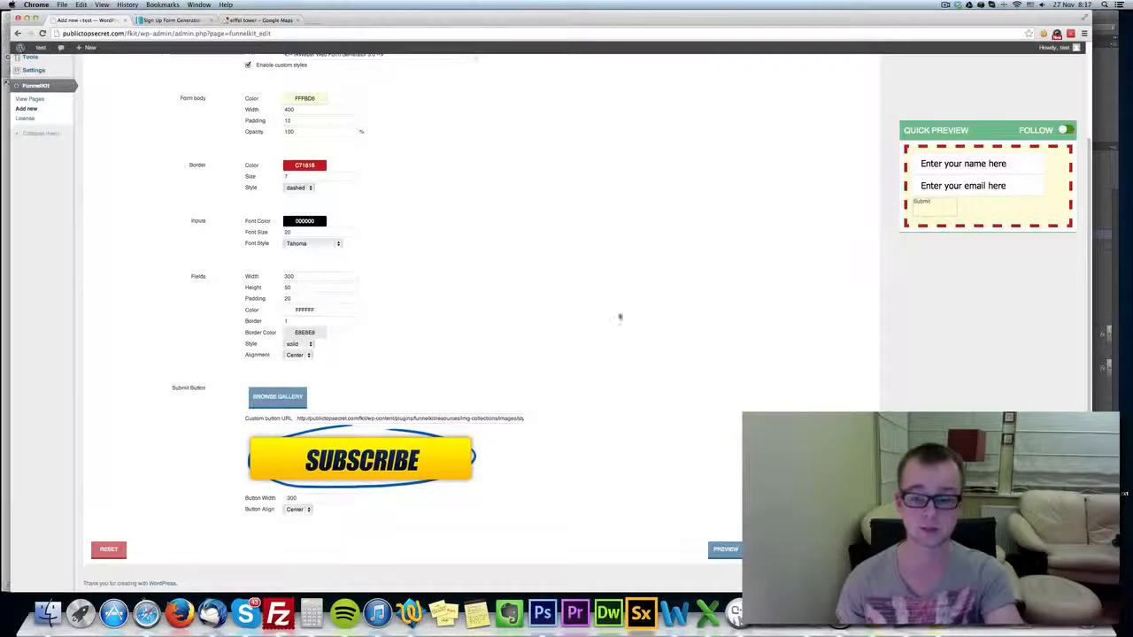
Proceed to the page creator's Content step, reviewing the main container settings in step 2 along the way.
scroll(605, 303, "up", 3)
scroll(663, 321, "down", 3)
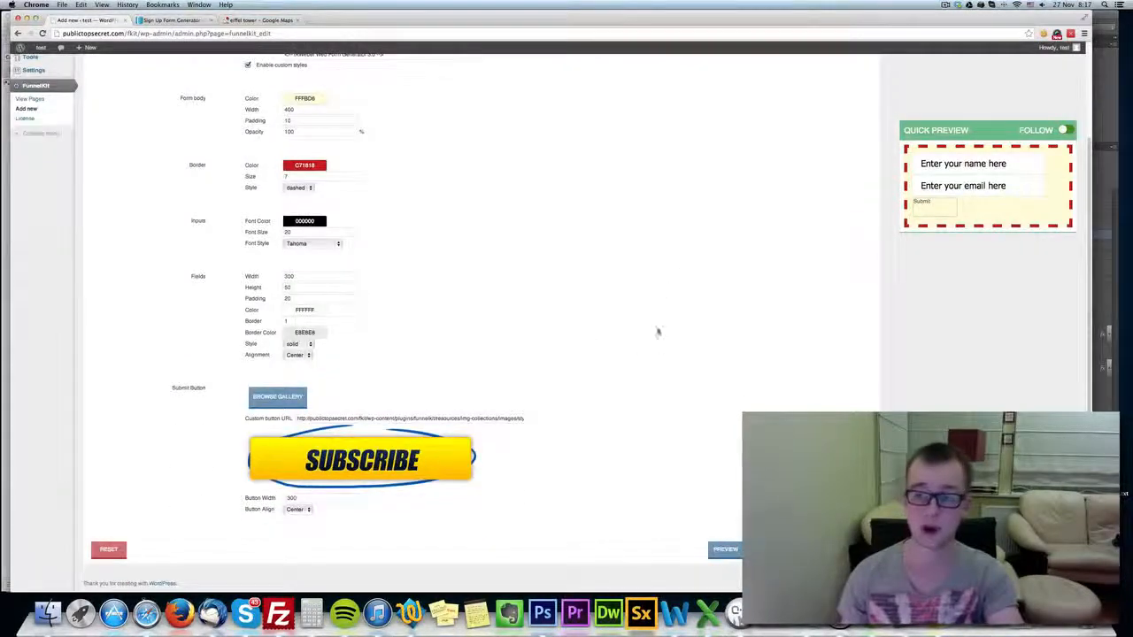
scroll(752, 433, "up", 2)
scroll(796, 495, "down", 3)
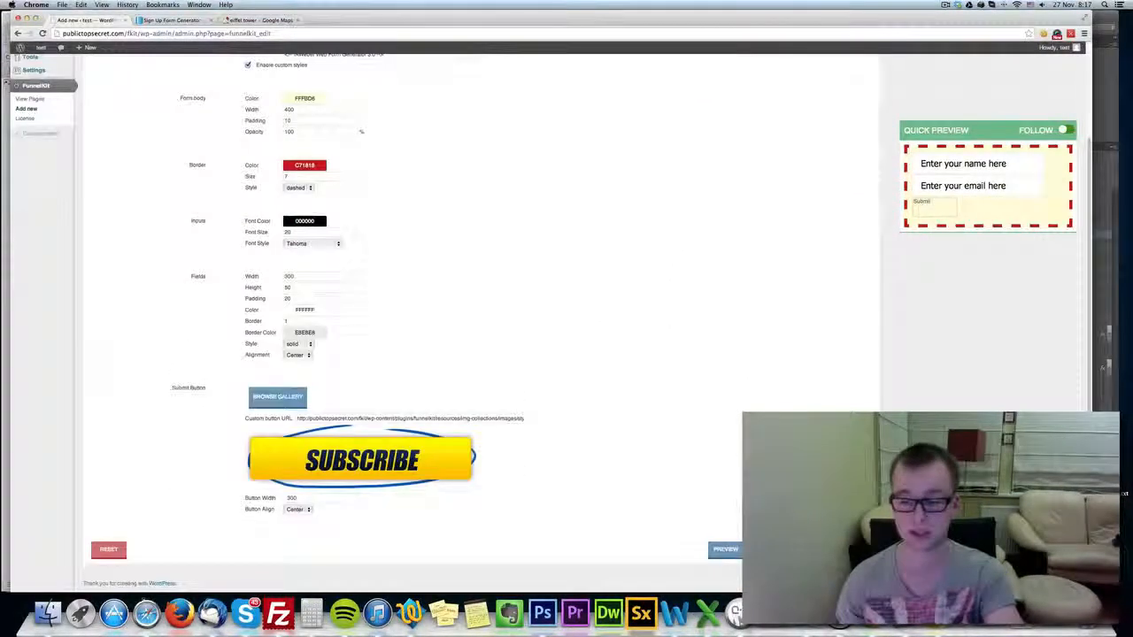
left_click(854, 550)
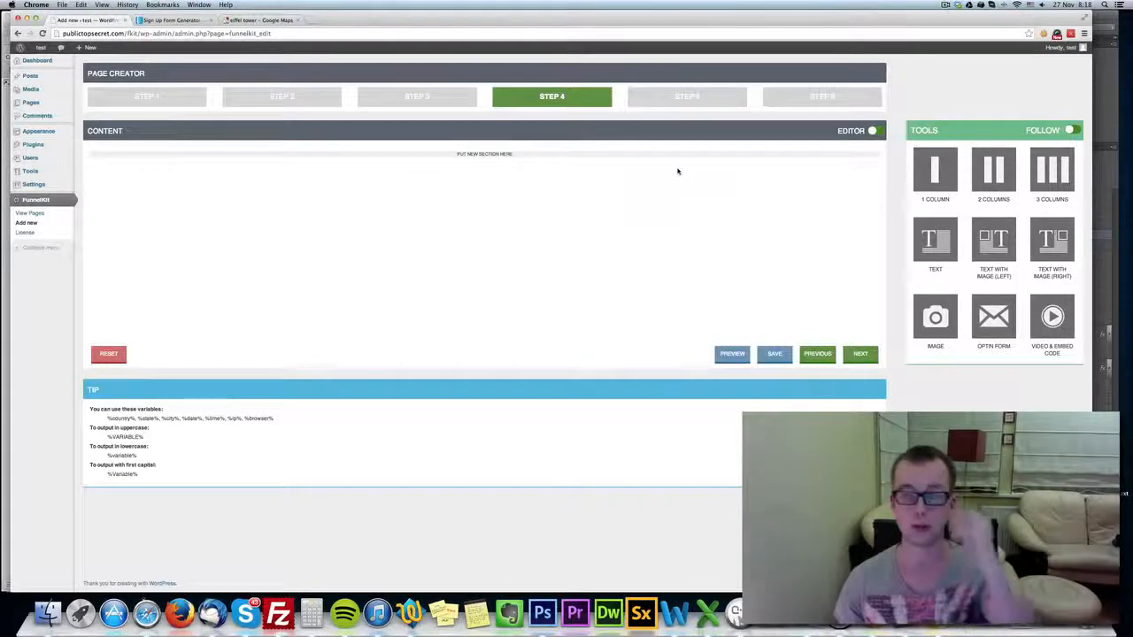
left_click(304, 100)
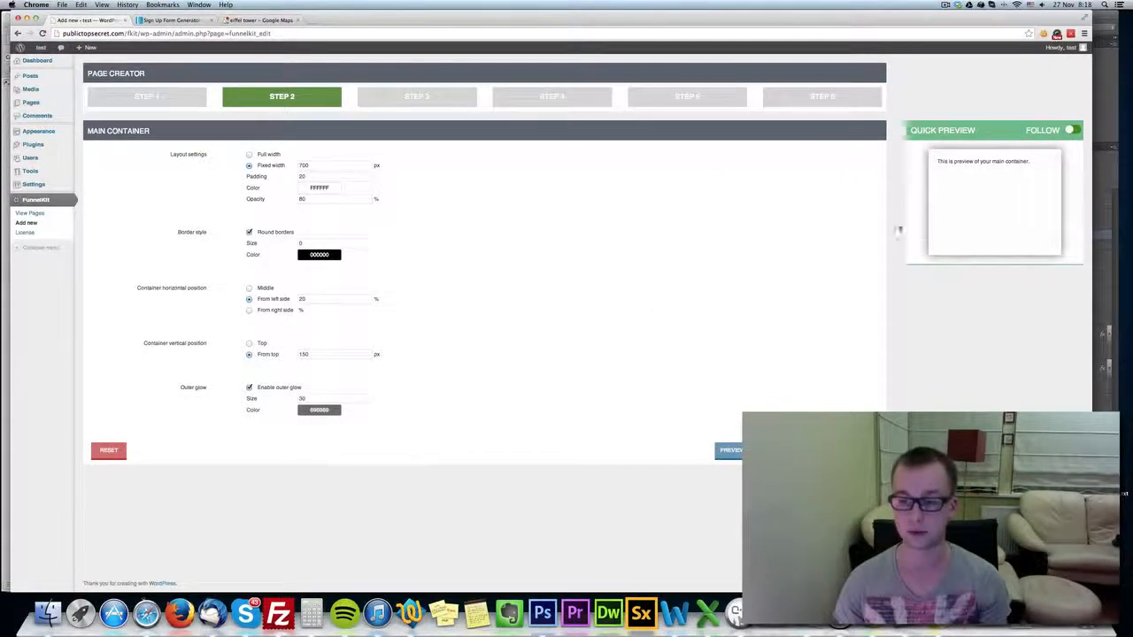
left_click(549, 98)
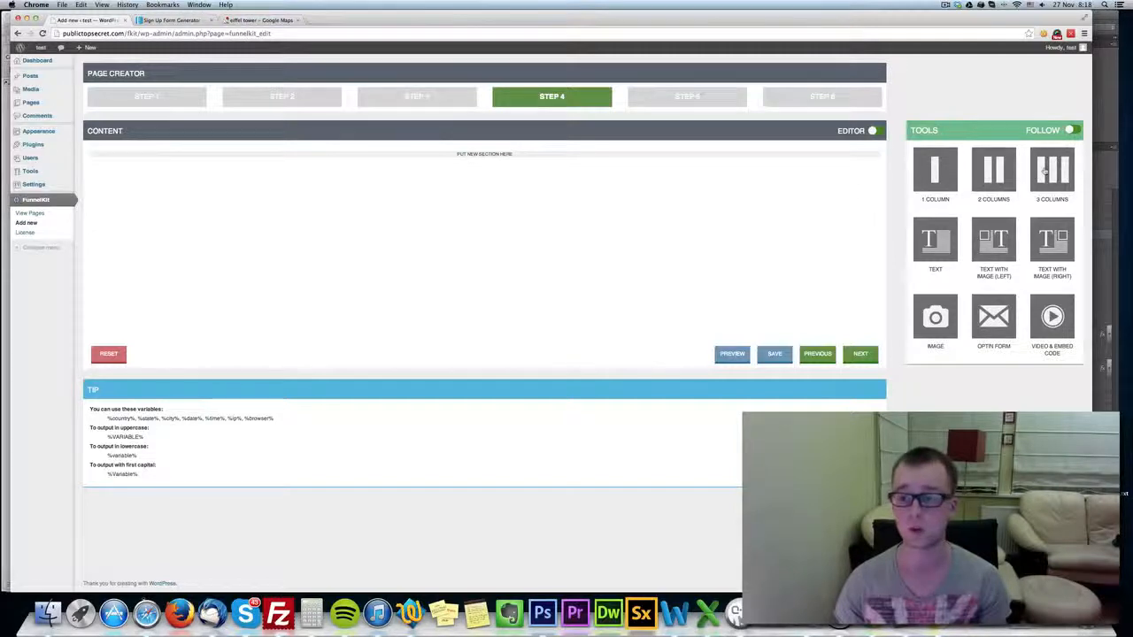
Add a two-column section to the page content and place an opt-in form in its right column.
left_click_drag(1009, 173, 484, 157)
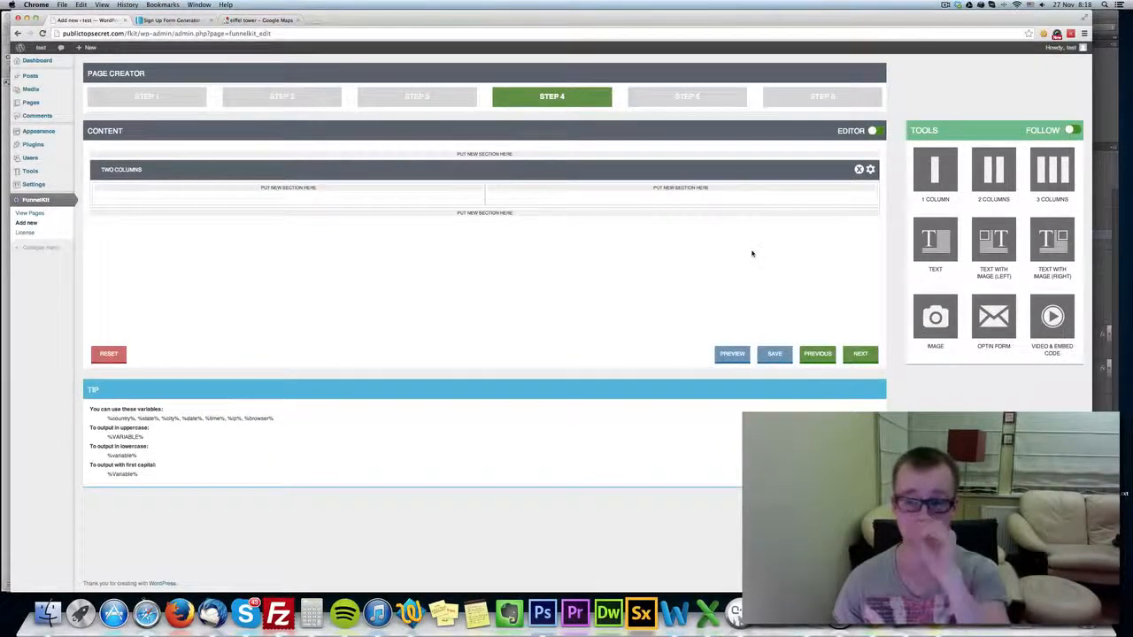
left_click_drag(987, 312, 683, 187)
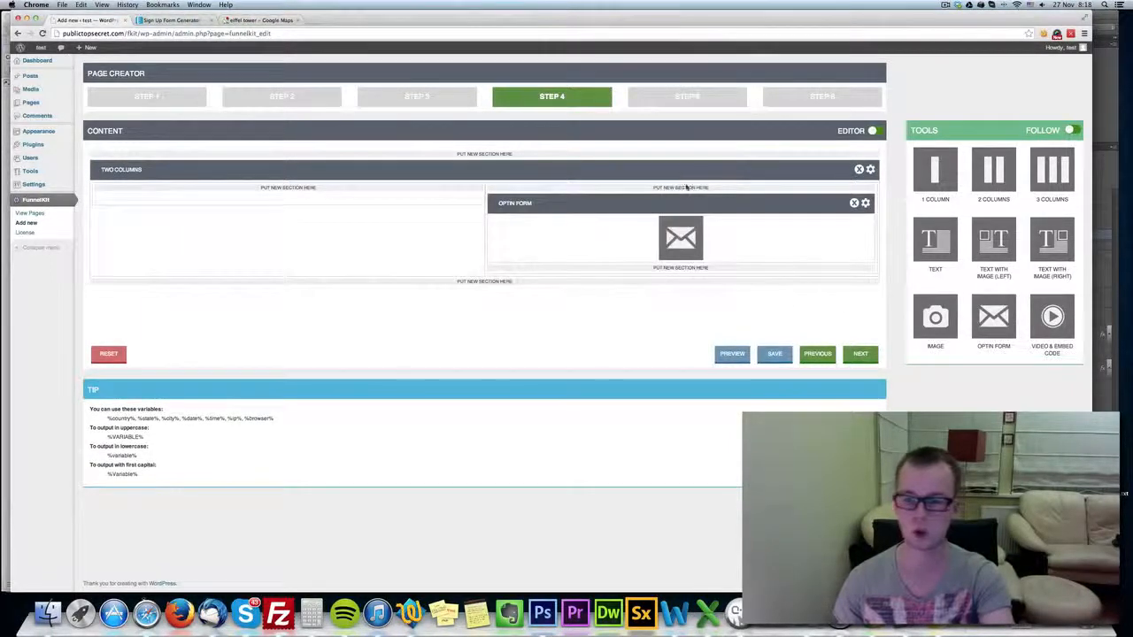
Try out an image section below the opt-in form and delete it again.
left_click_drag(943, 315, 683, 187)
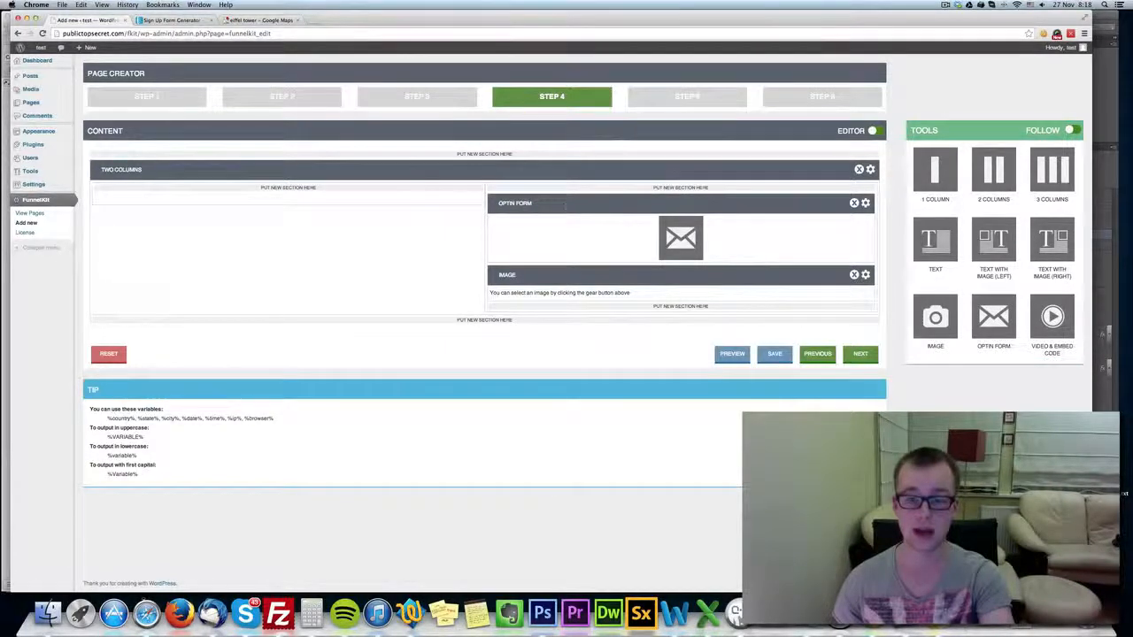
left_click(854, 274)
left_click(635, 190)
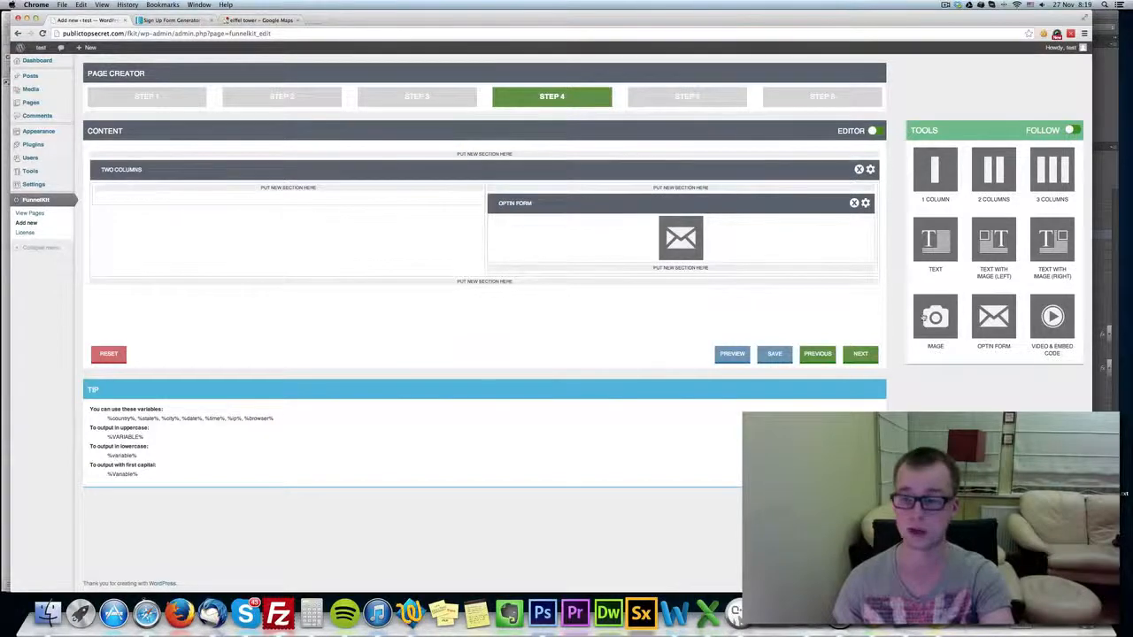
Place only a text section in the left column and an image section below the opt-in form in the right column.
left_click_drag(937, 243, 343, 200)
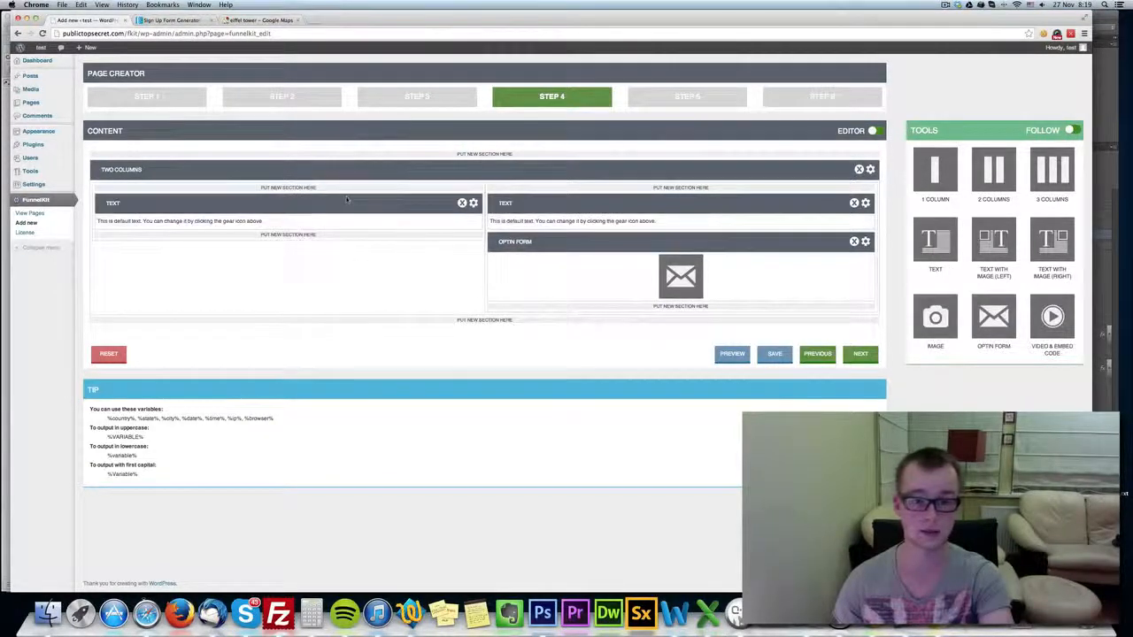
left_click(853, 203)
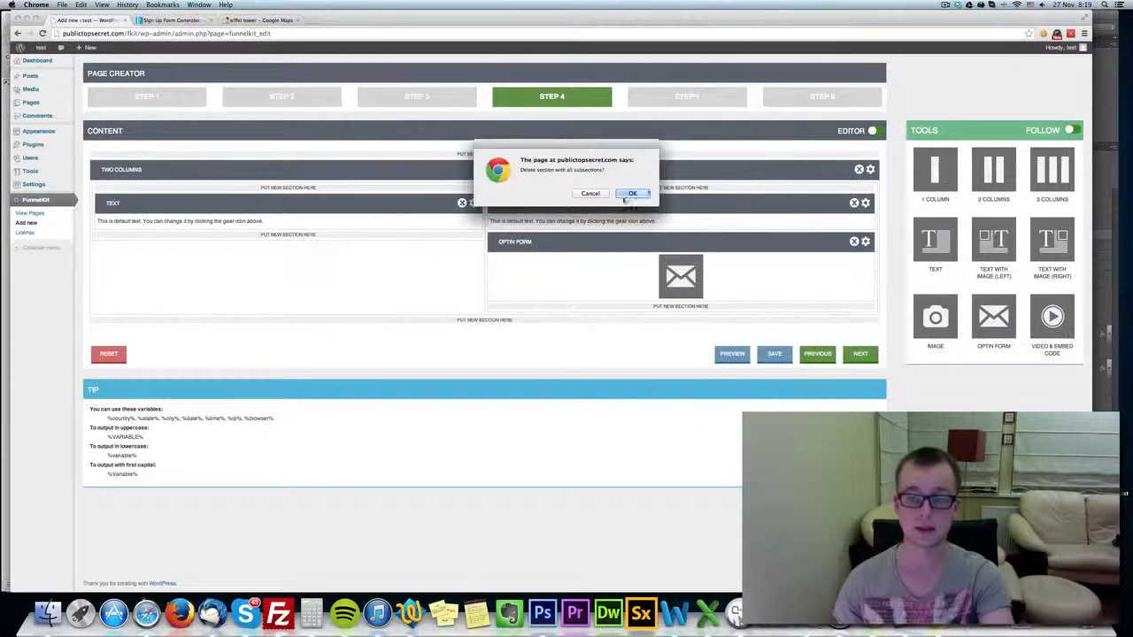
left_click(632, 191)
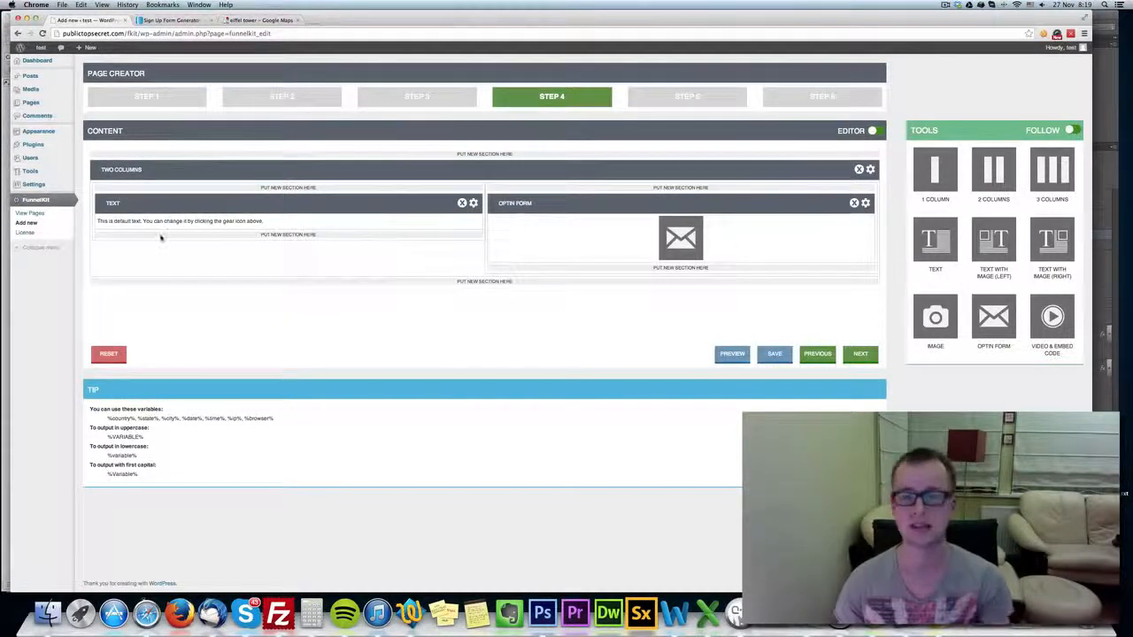
left_click_drag(935, 316, 637, 181)
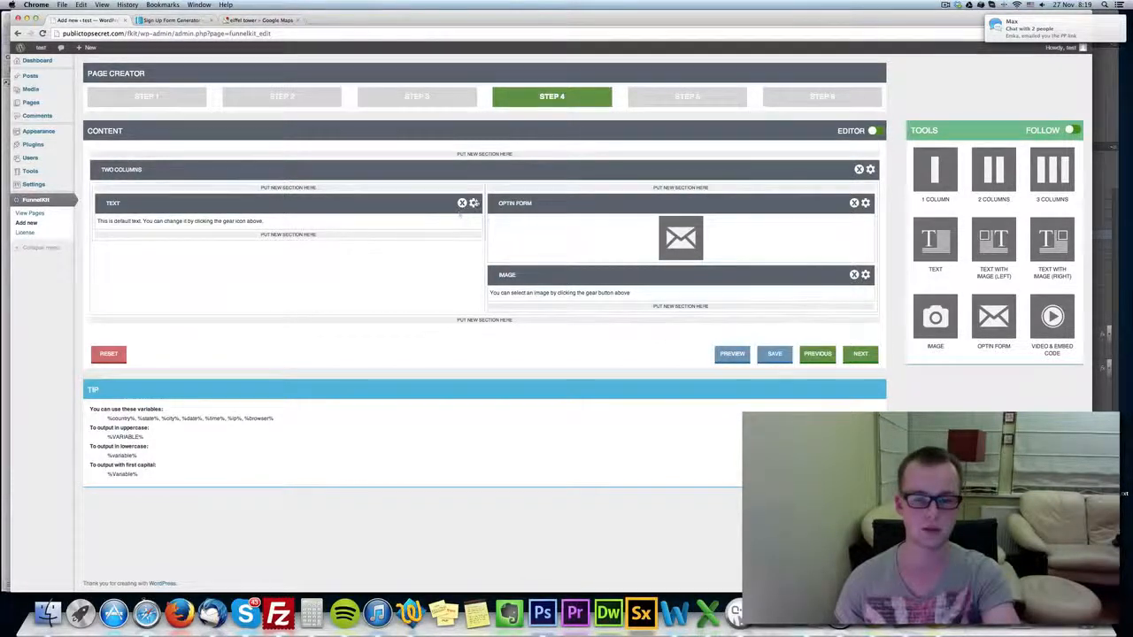
Open the left column's text section for editing and format its whole default text as Heading 2.
left_click(473, 202)
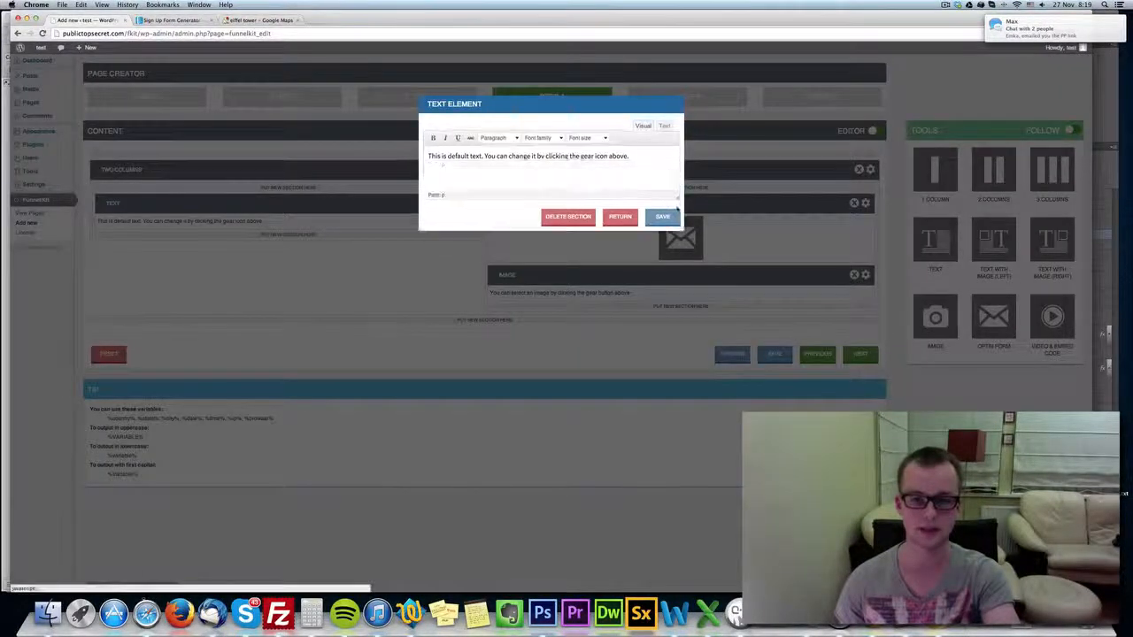
left_click(664, 126)
left_click(642, 126)
left_click(507, 139)
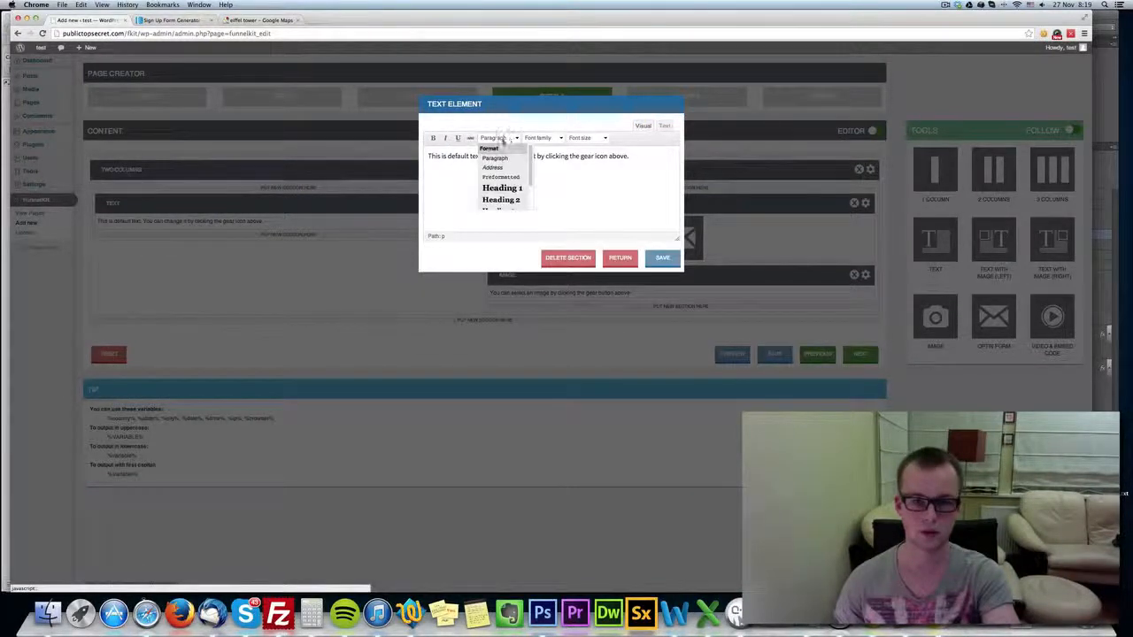
left_click(512, 185)
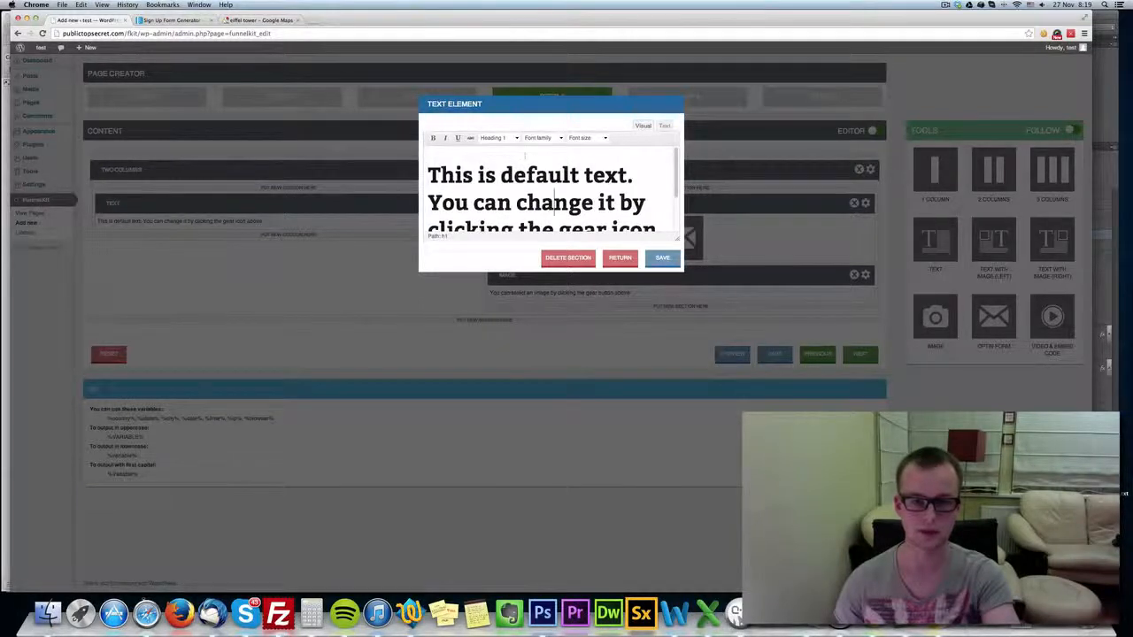
key("super+a")
left_click(498, 138)
left_click(505, 200)
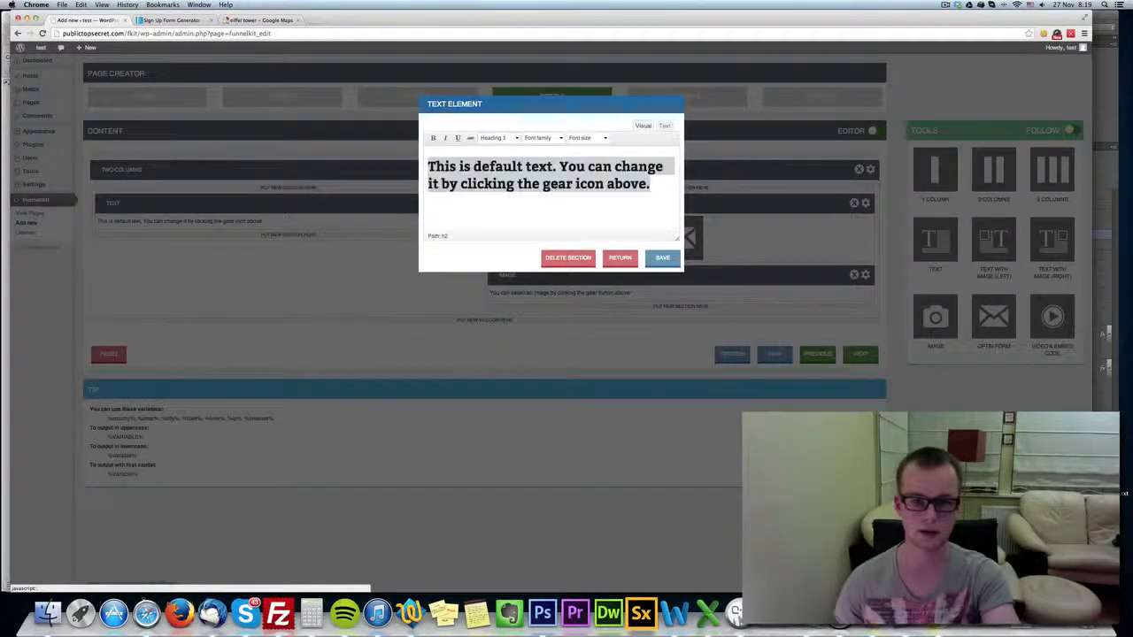
Replace the default text with "Enter your email on the right to get a gift." and save the text section.
key("BackSpace")
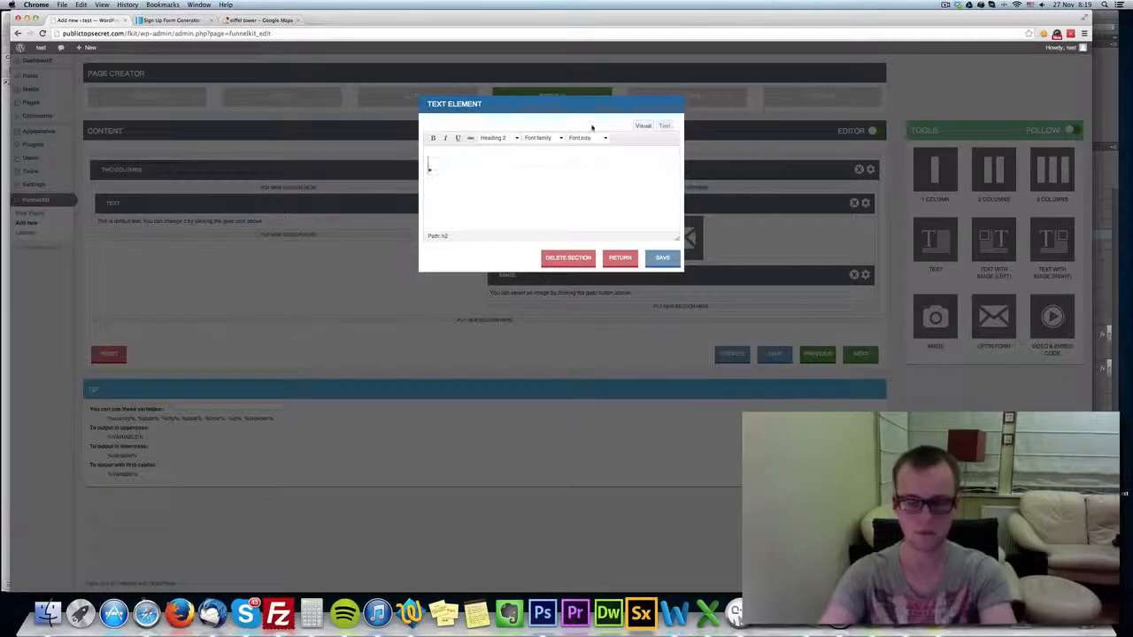
type("Enter your ")
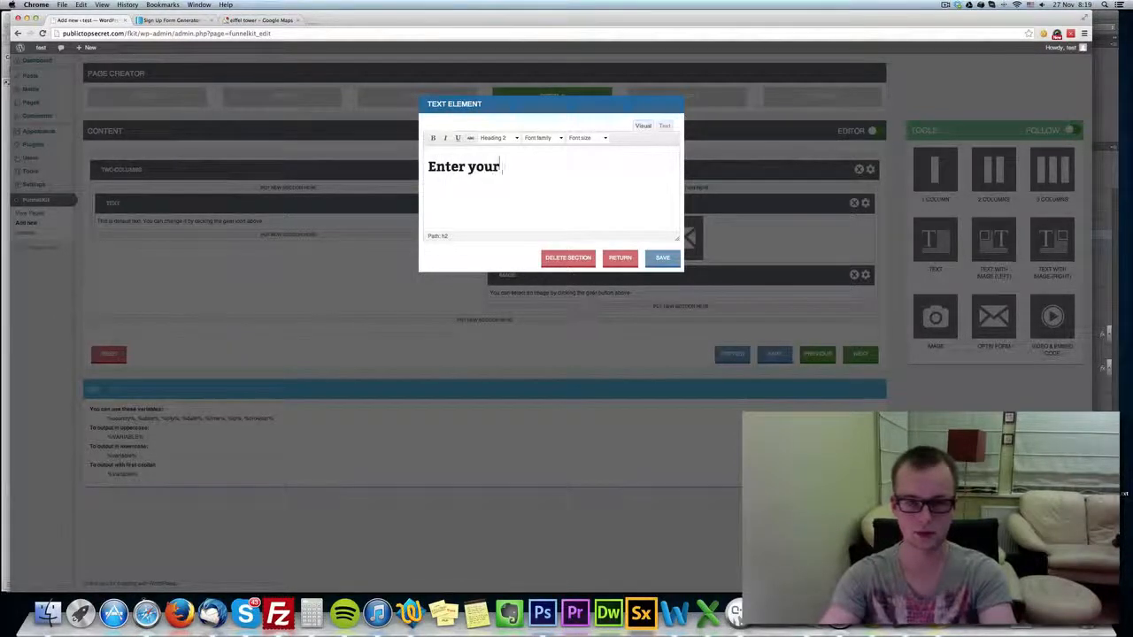
type("email on the")
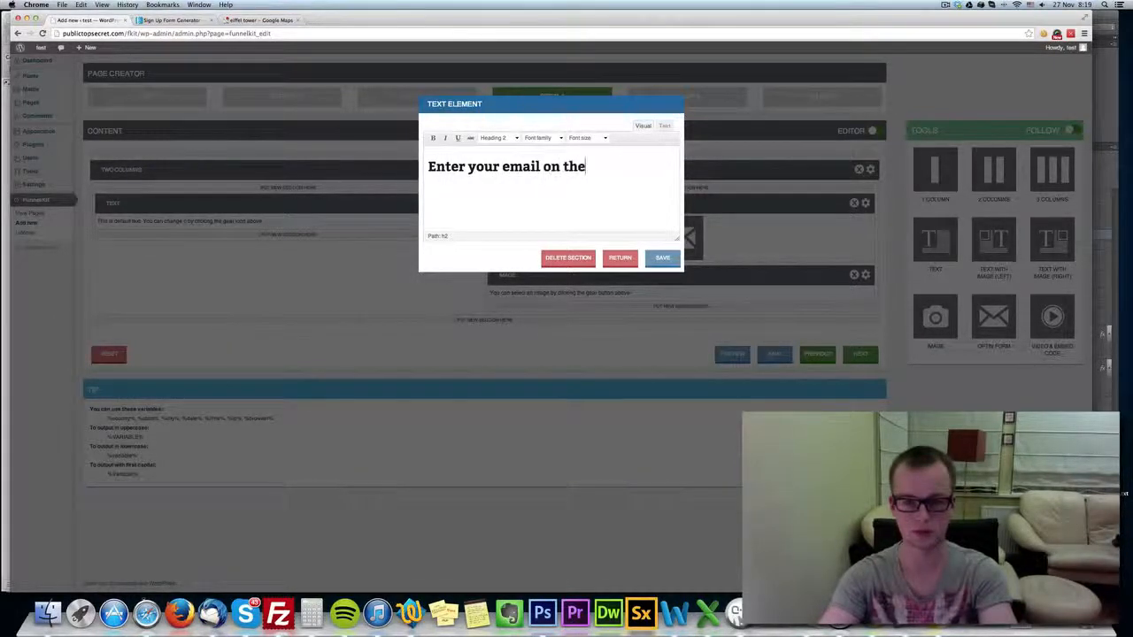
type(" right to get a gift.")
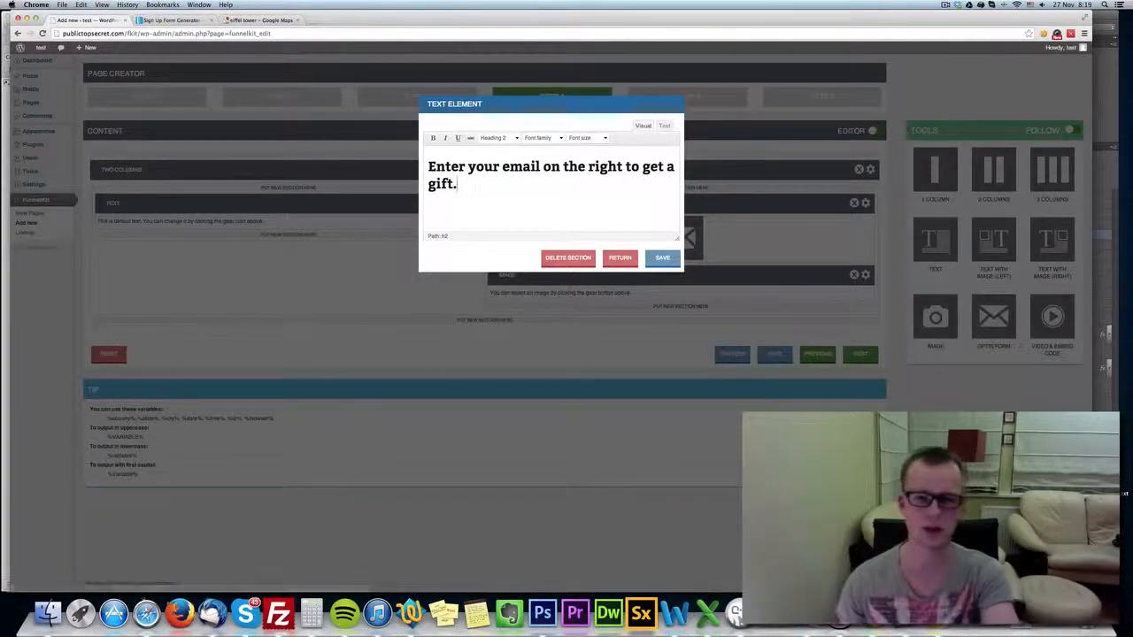
left_click(662, 258)
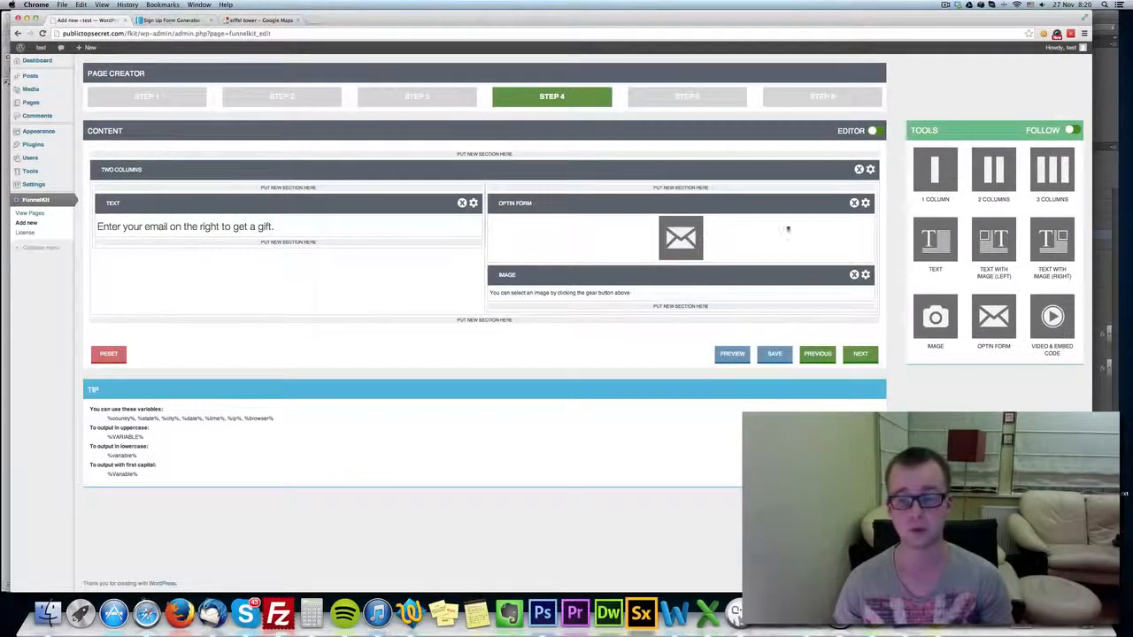
Set the opt-in form's alignment to Center and save the section.
left_click(865, 203)
left_click(534, 130)
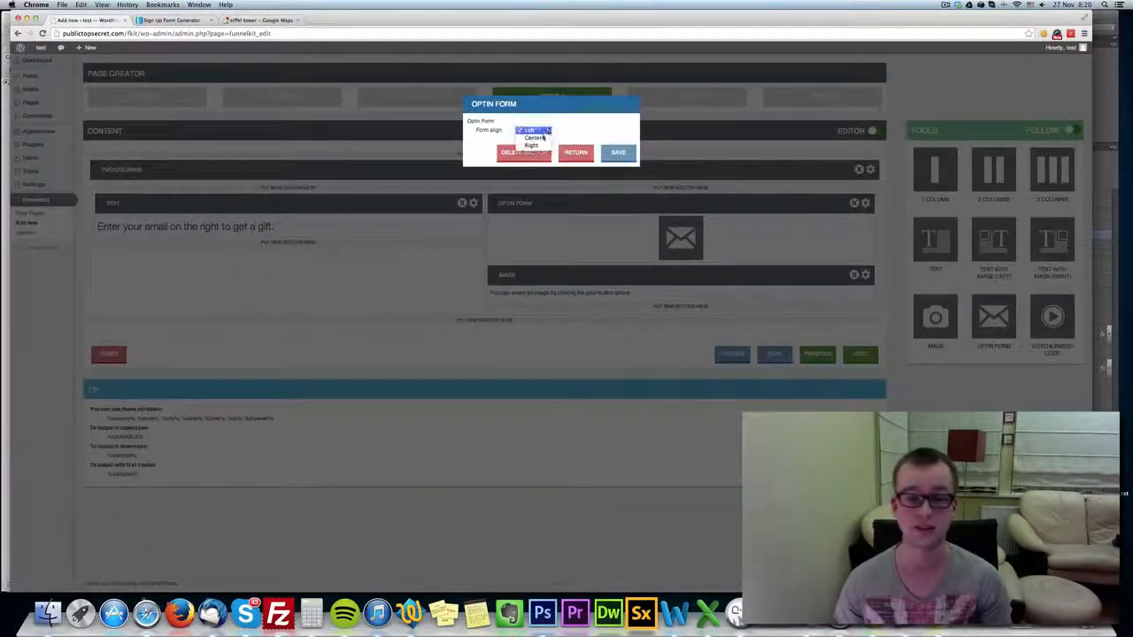
left_click(533, 139)
left_click(617, 152)
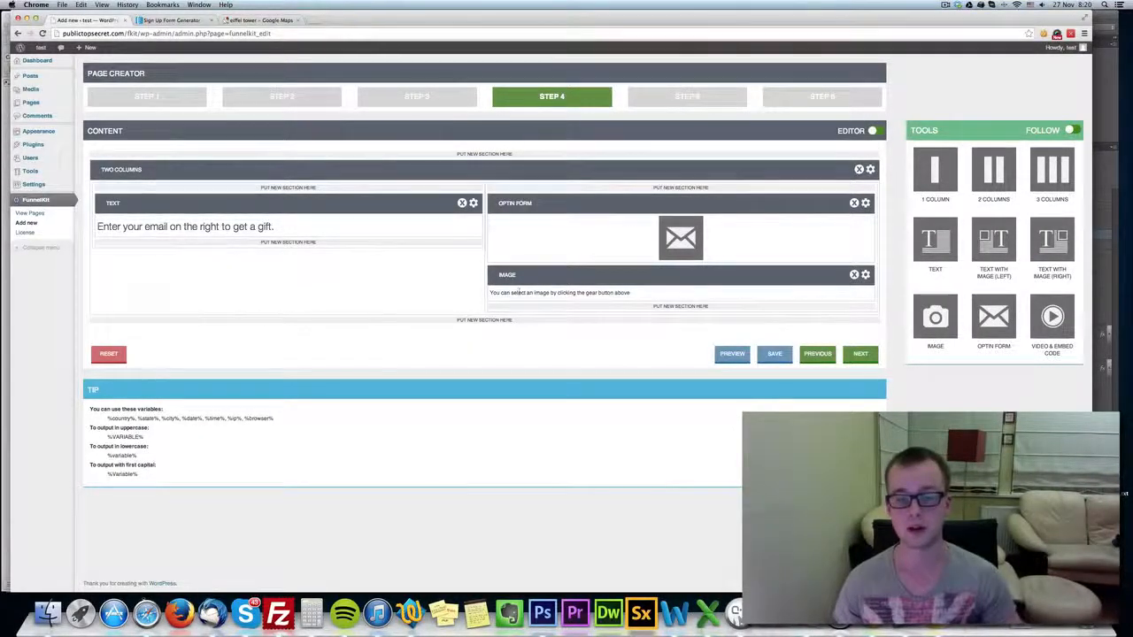
Examine the image section's settings and the media library it can take images from, without choosing an image.
left_click(866, 274)
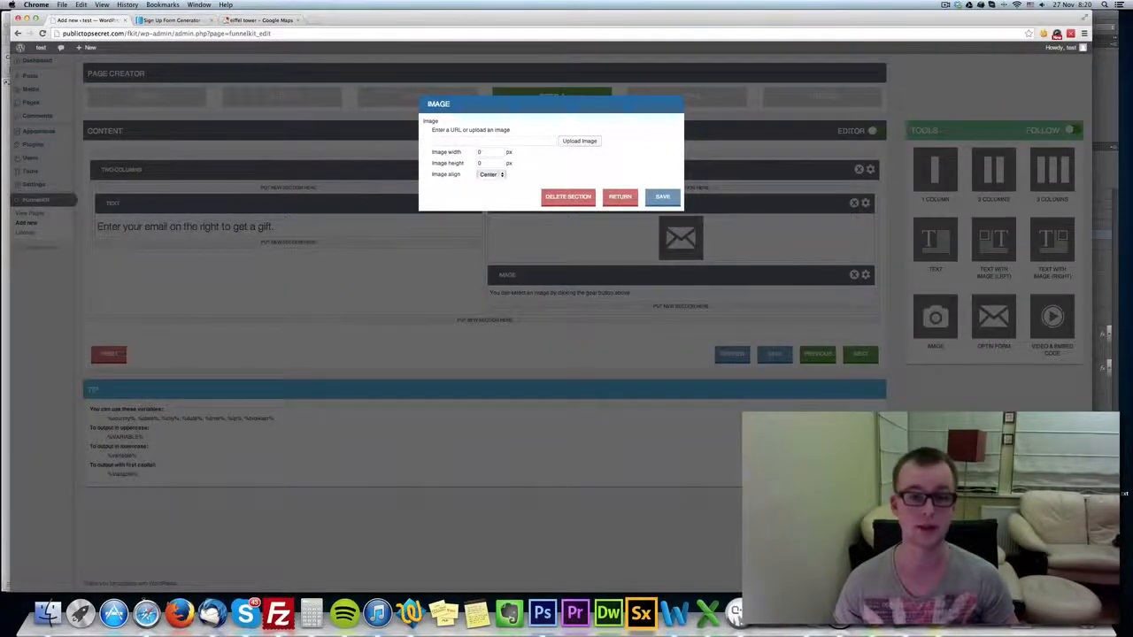
left_click(580, 140)
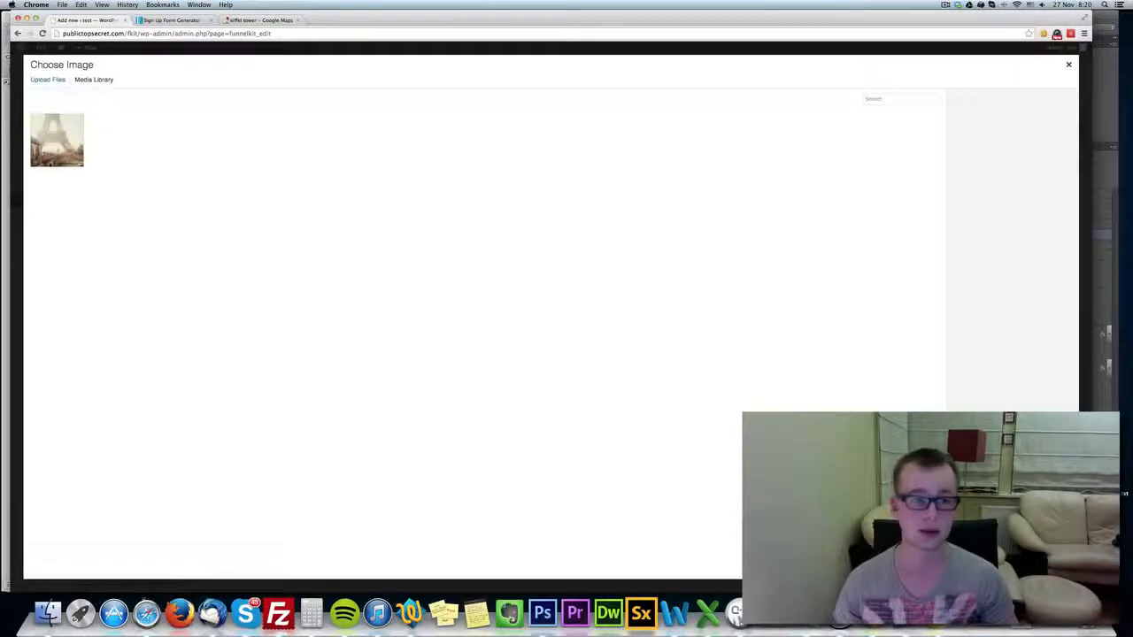
left_click(1068, 64)
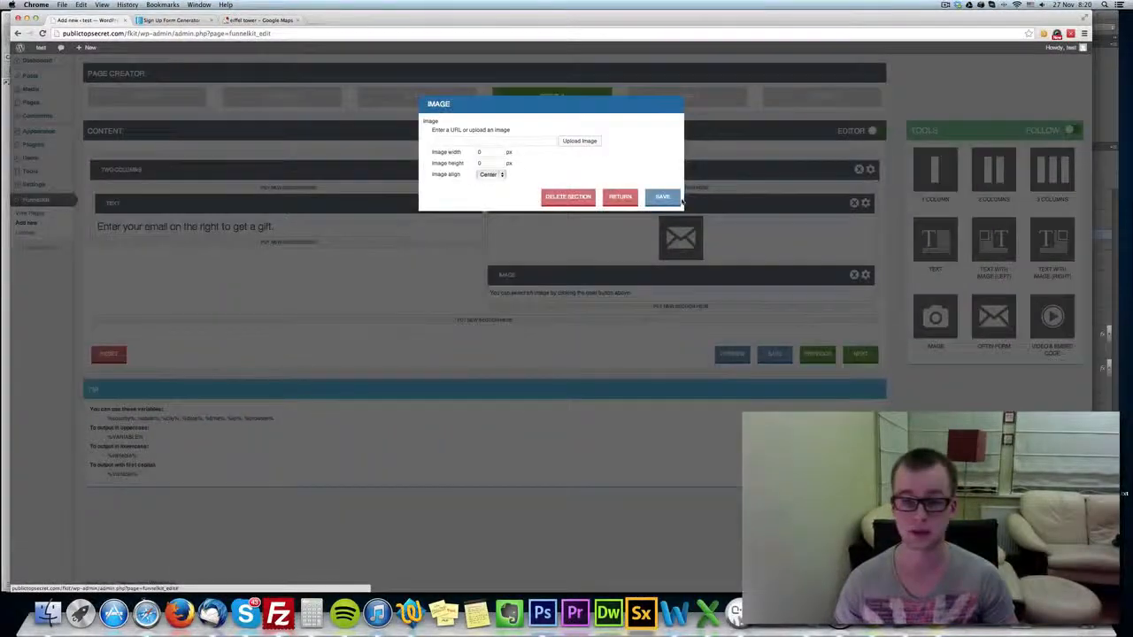
Replace the image section below the opt-in form with a nested two-column section.
left_click(582, 196)
left_click(636, 191)
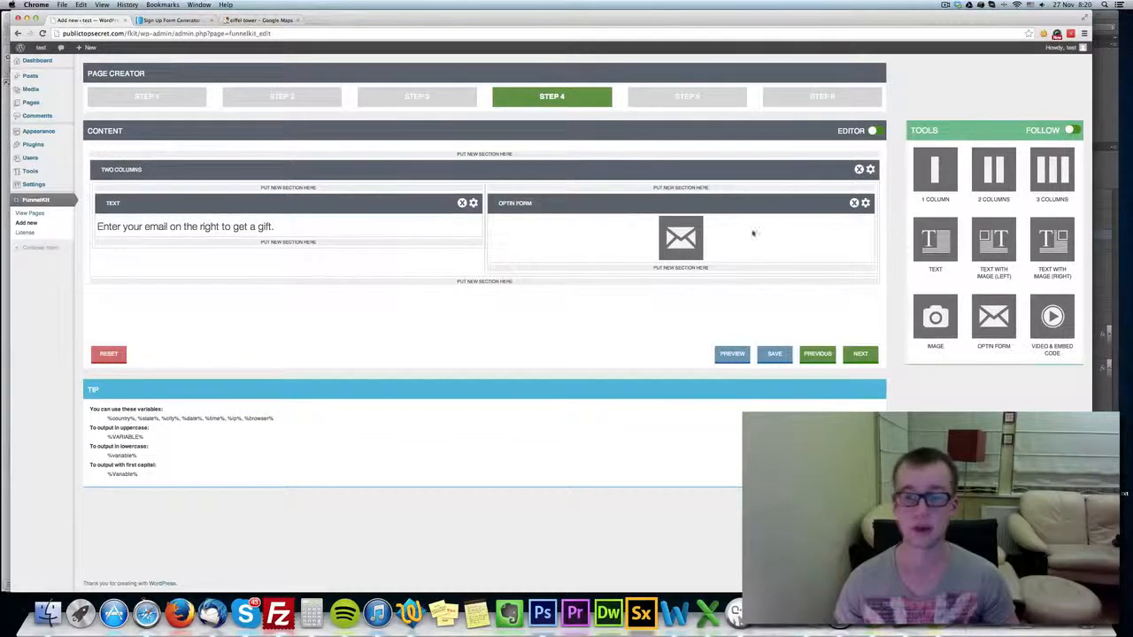
left_click_drag(1002, 174, 506, 288)
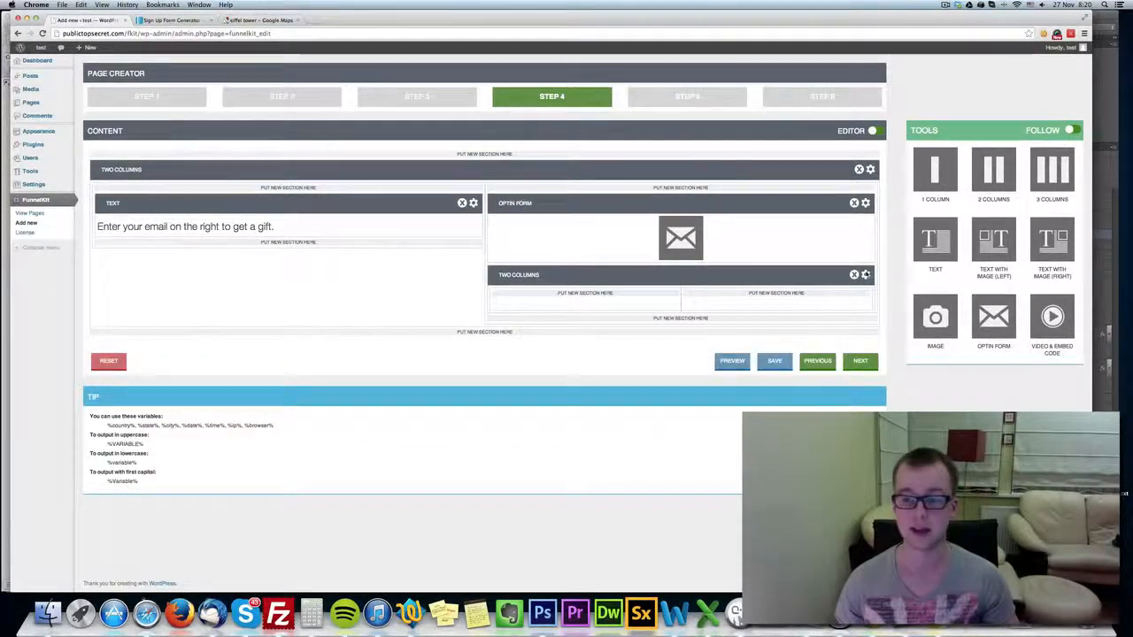
Delete the nested section under the opt-in form and add a two-column section below the first one, nesting three columns in its right column.
left_click(854, 275)
left_click(634, 190)
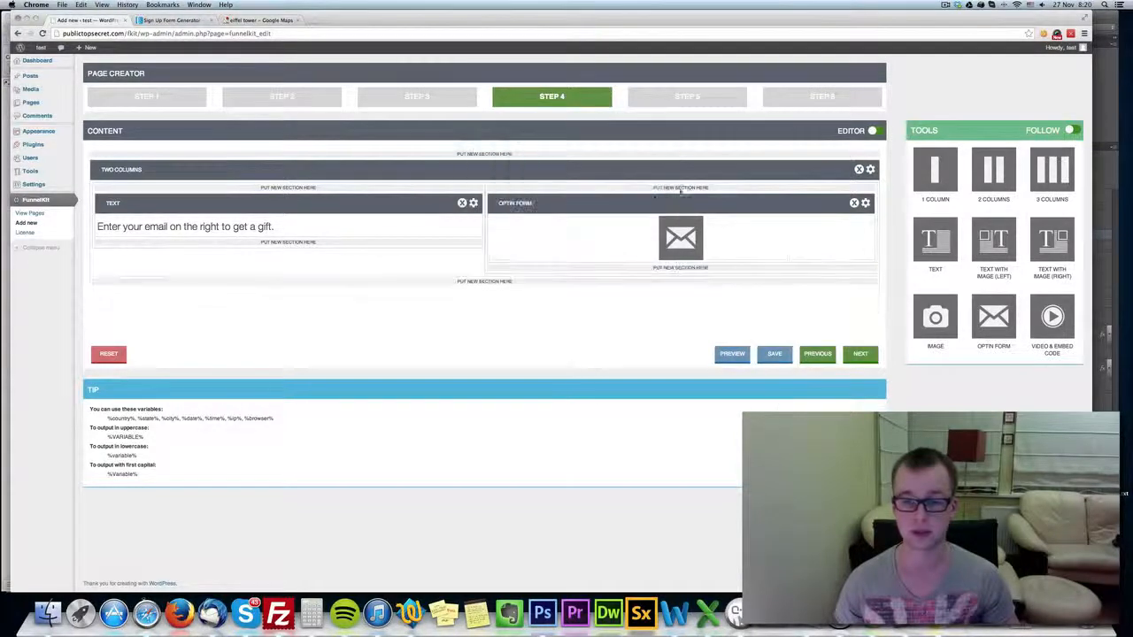
left_click_drag(993, 173, 488, 301)
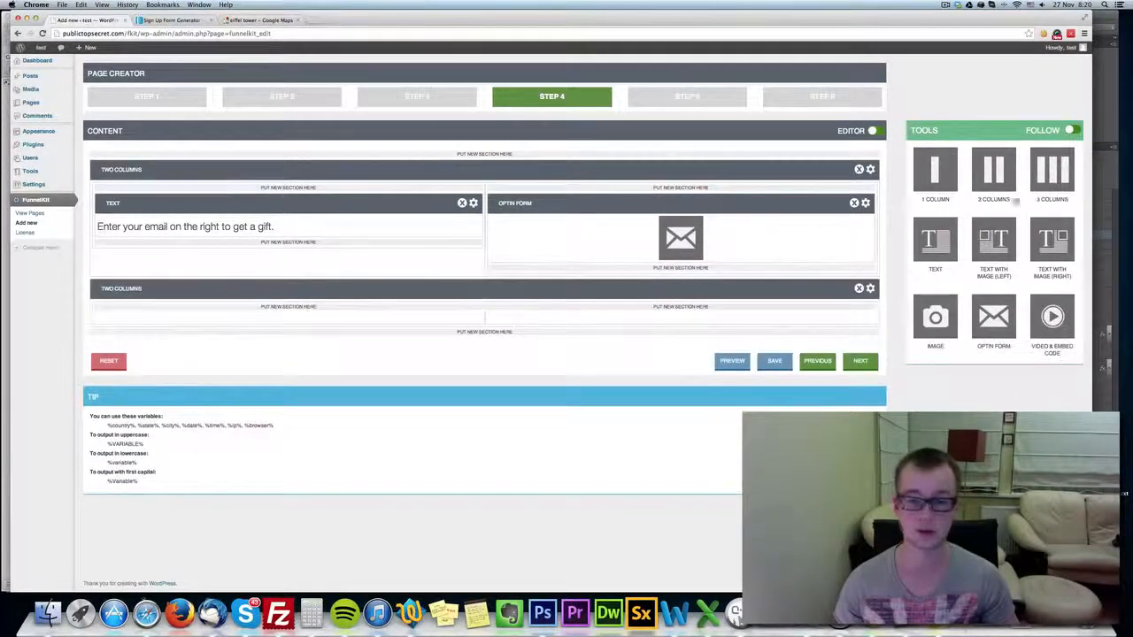
left_click_drag(1051, 177, 664, 320)
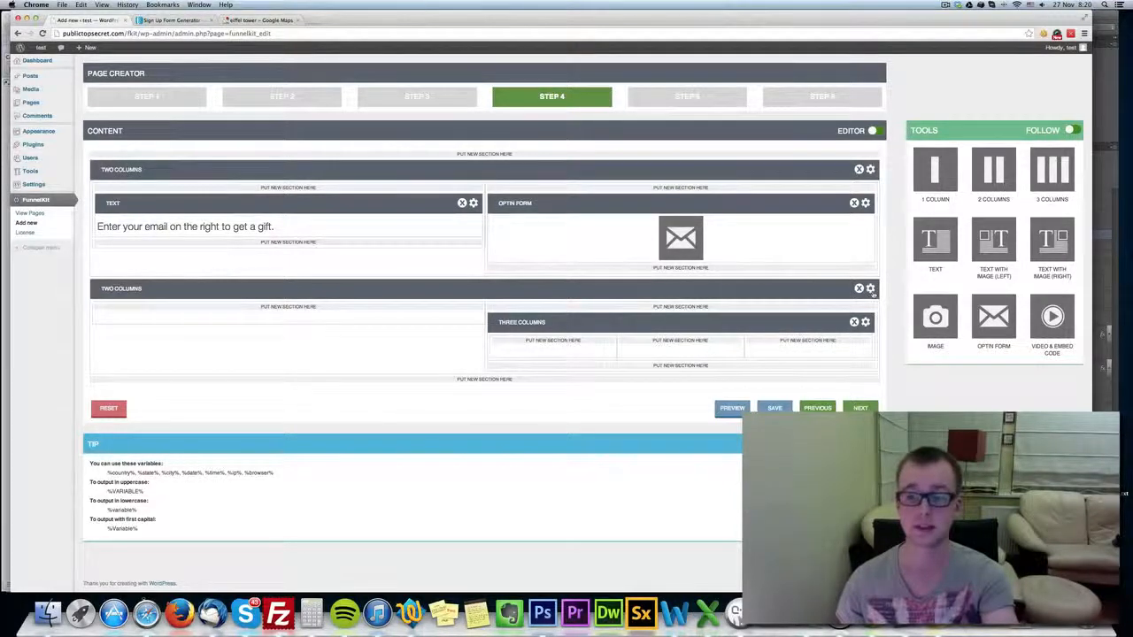
left_click(869, 289)
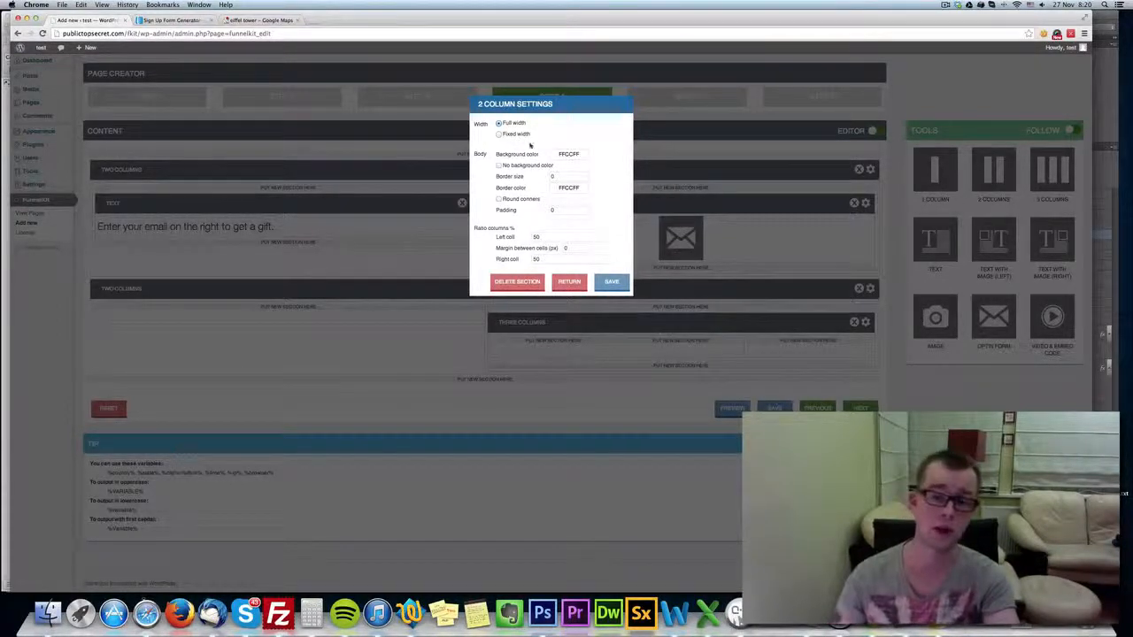
left_click(567, 154)
left_click(571, 175)
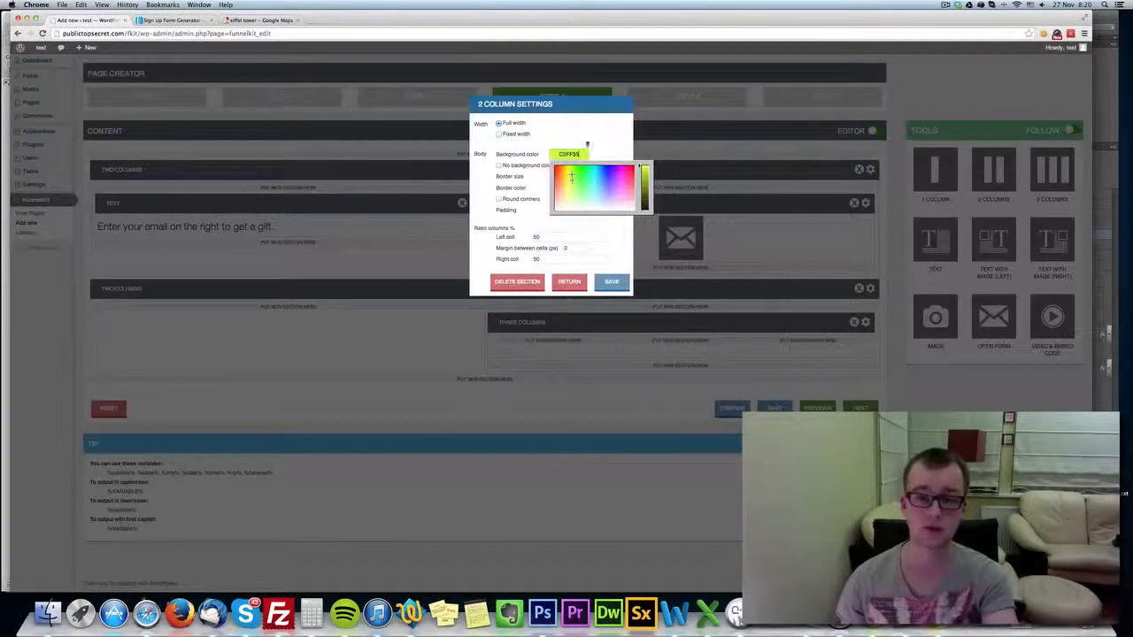
left_click(588, 143)
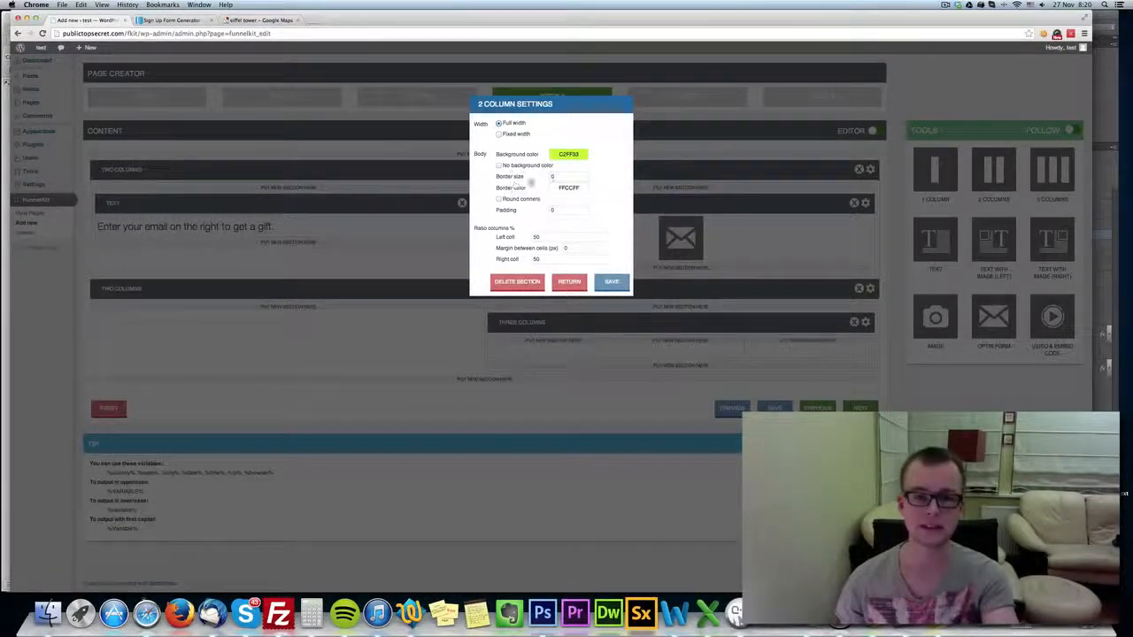
left_click(554, 177)
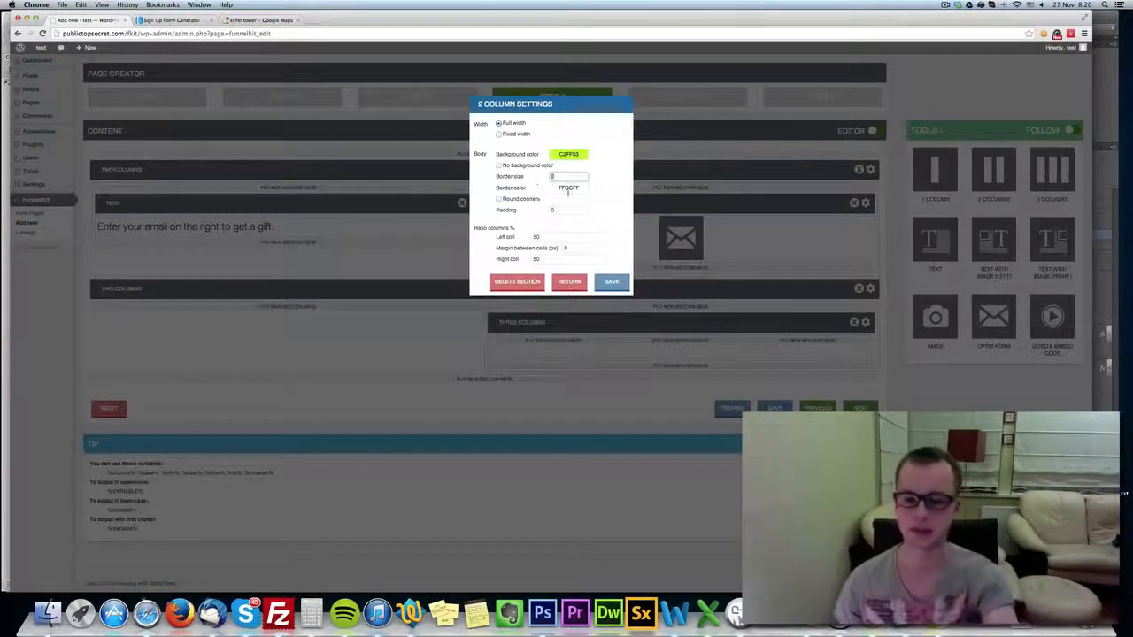
left_click(530, 200)
left_click(530, 200)
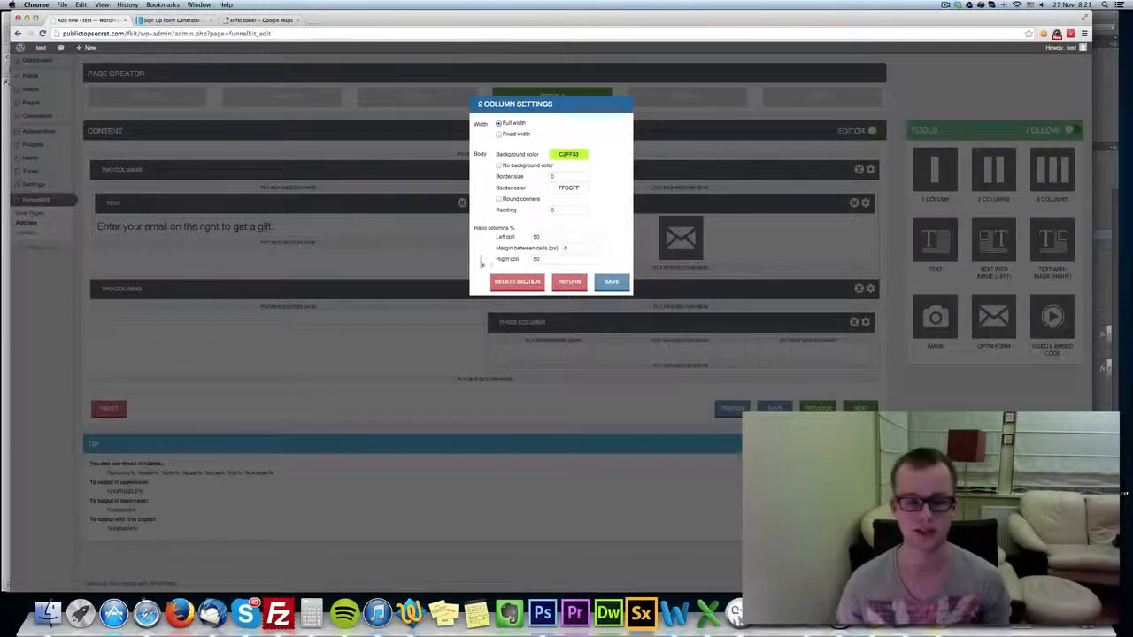
left_click(569, 282)
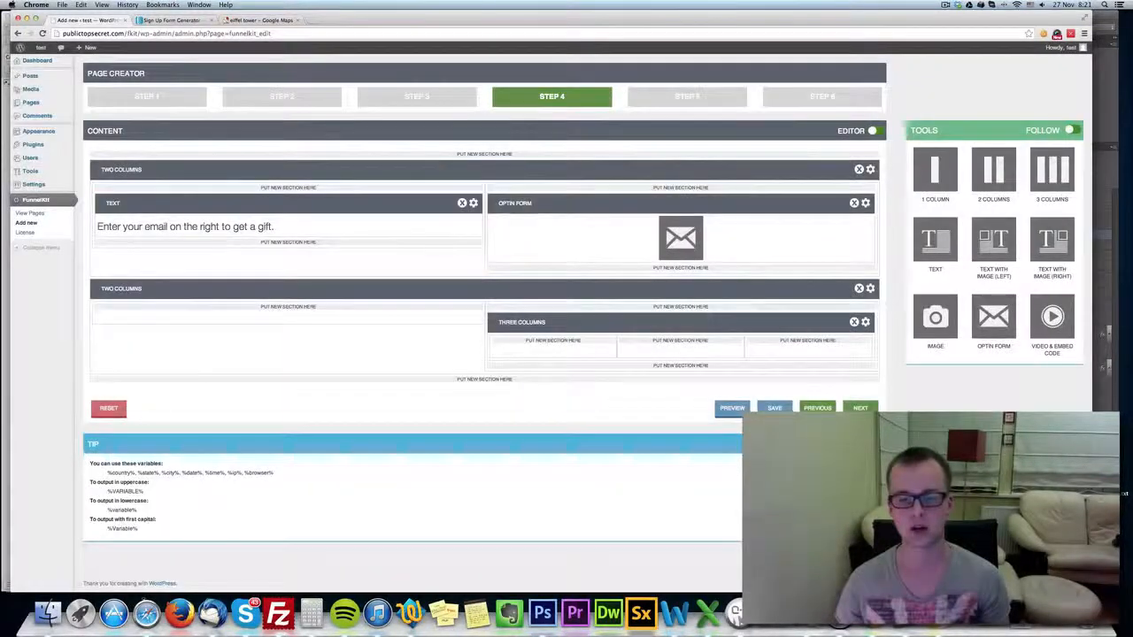
Replace the lower two-column section and its nested three columns with an empty two-column section.
left_click(858, 289)
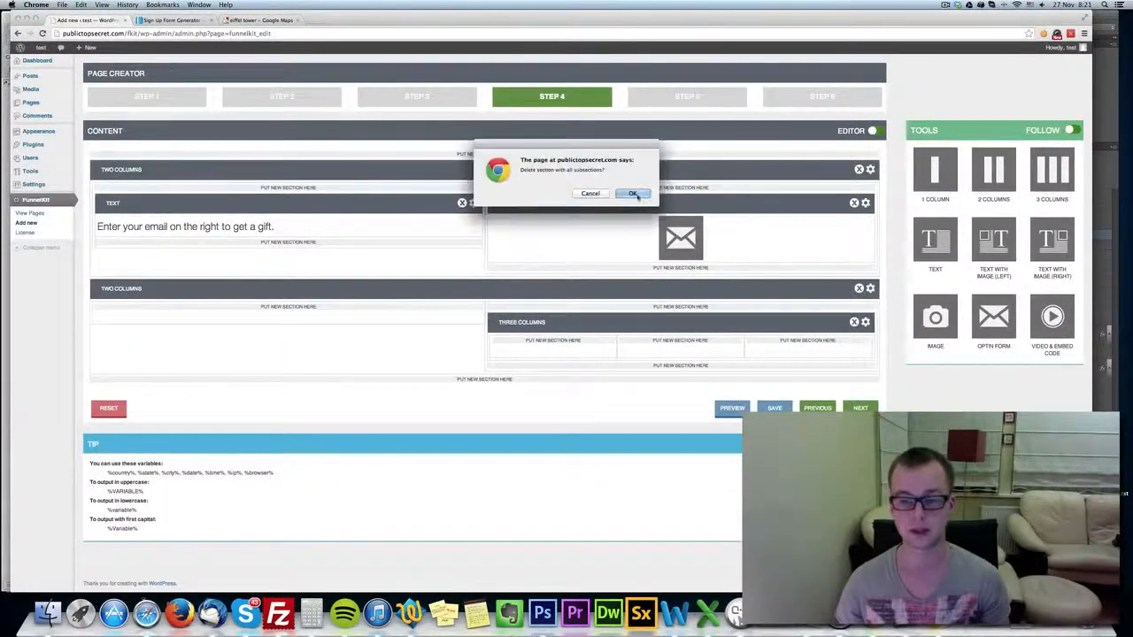
left_click(637, 192)
left_click_drag(979, 179, 531, 294)
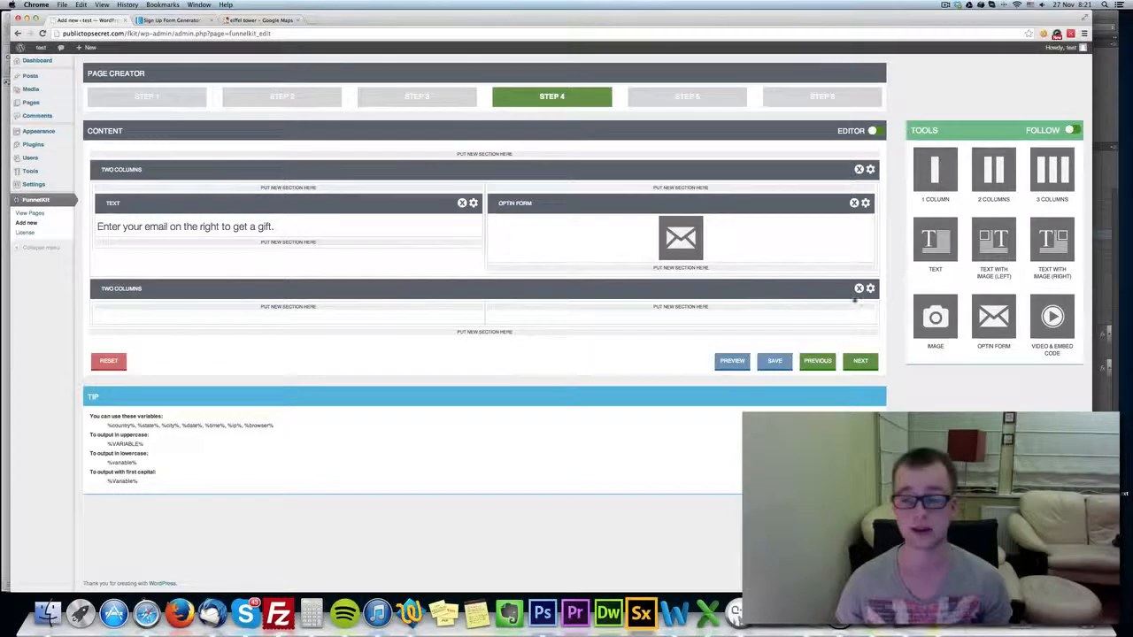
Set the lower section's left column ratio to 10, save it, and place a text section in each of its columns.
left_click(869, 288)
left_click(566, 237)
type("10")
key("Tab")
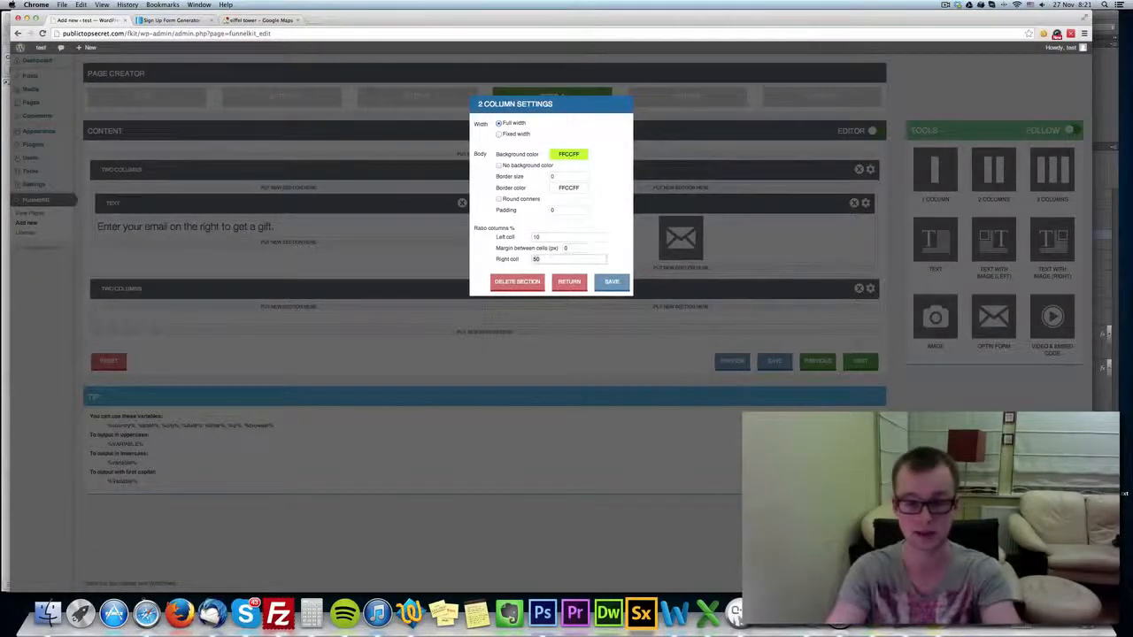
left_click(611, 281)
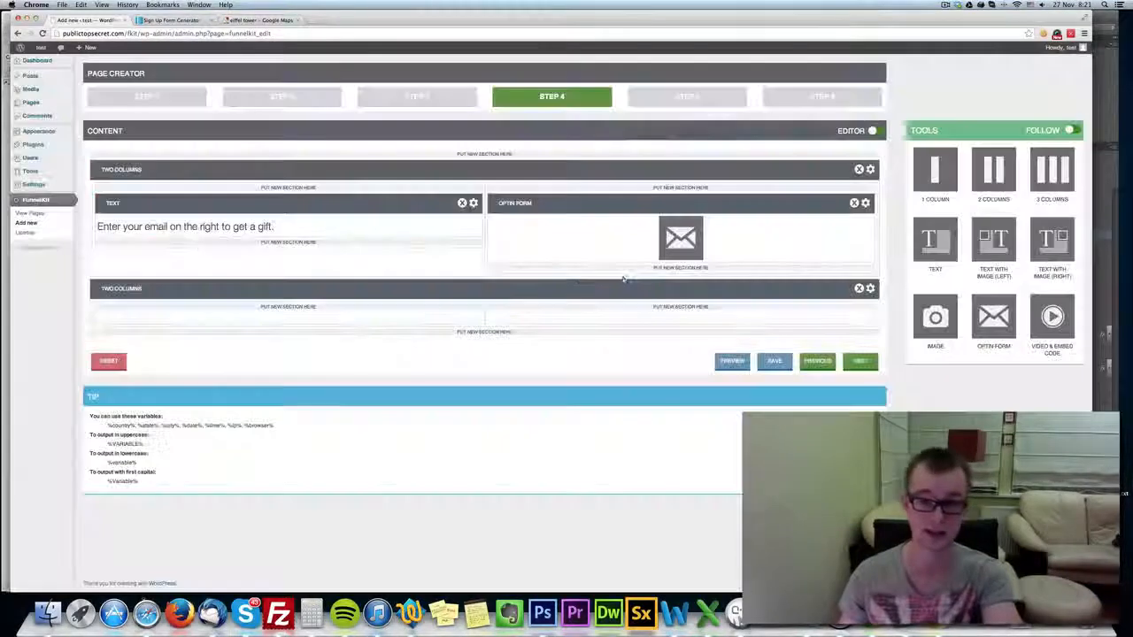
left_click_drag(934, 239, 266, 329)
left_click_drag(934, 239, 624, 327)
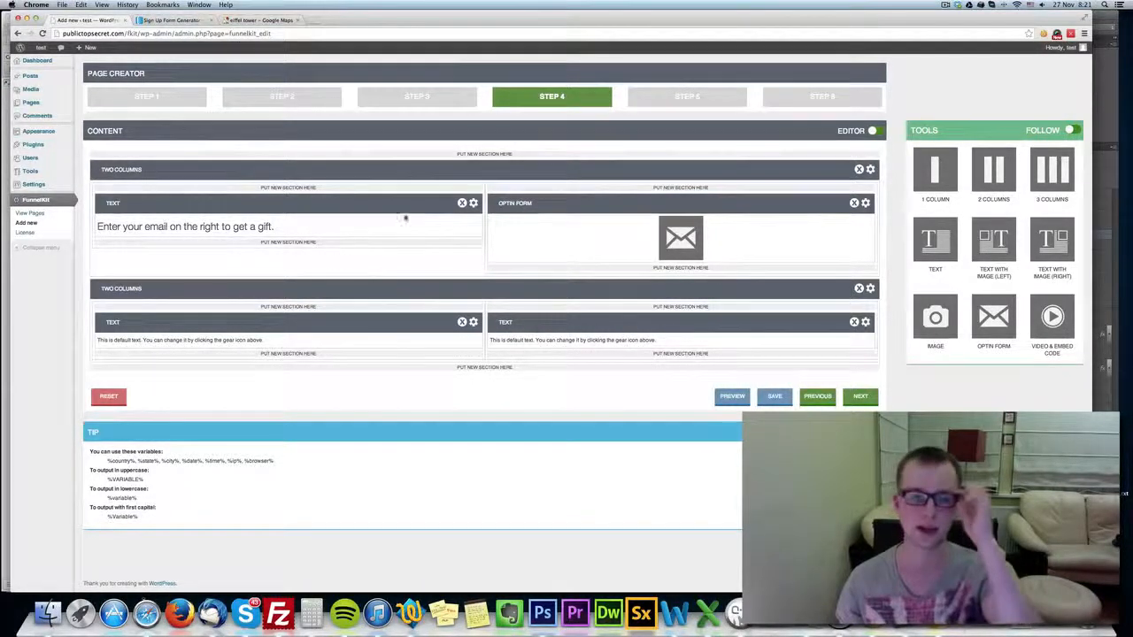
Change the upper text section to "Enter your email on the right to get a gift %city% %country% %STATE%" and save it.
left_click(475, 203)
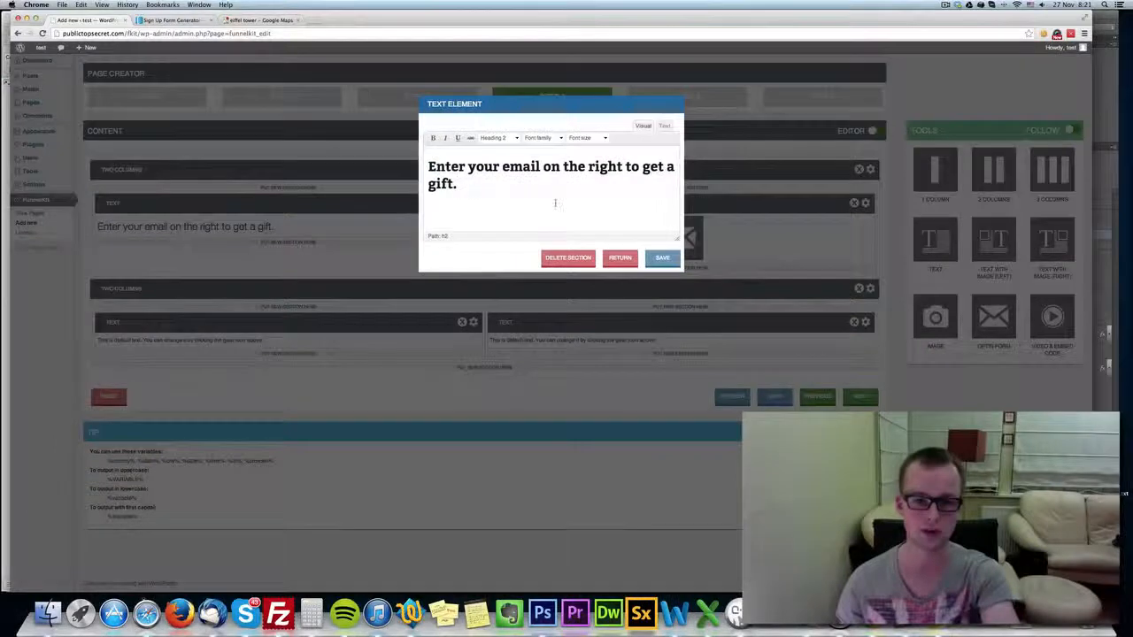
type("%city%")
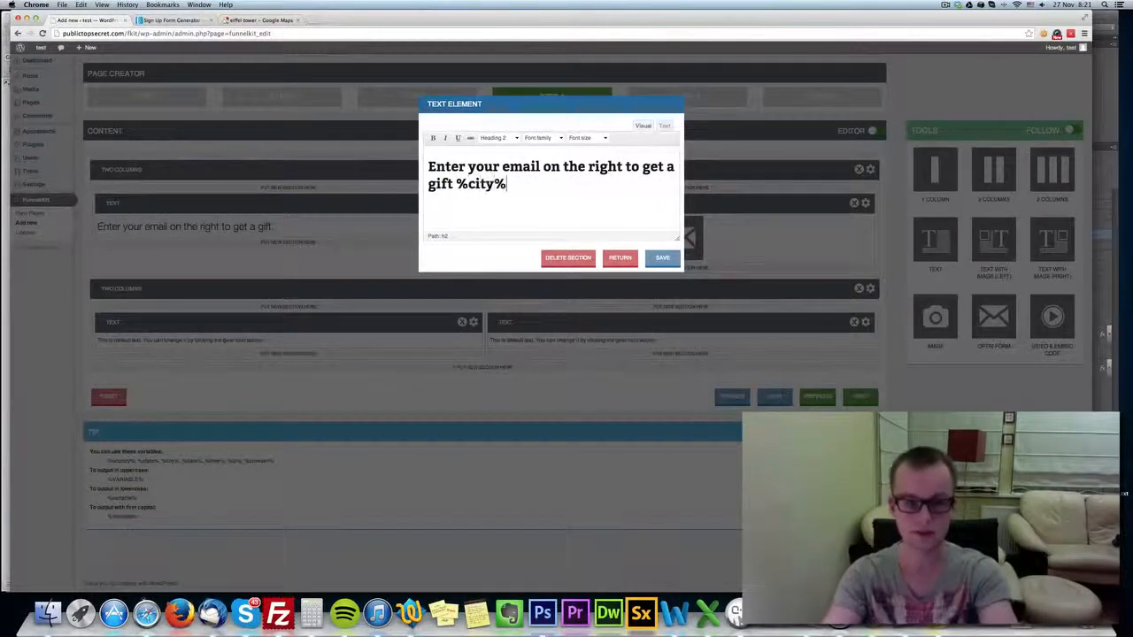
type(" %")
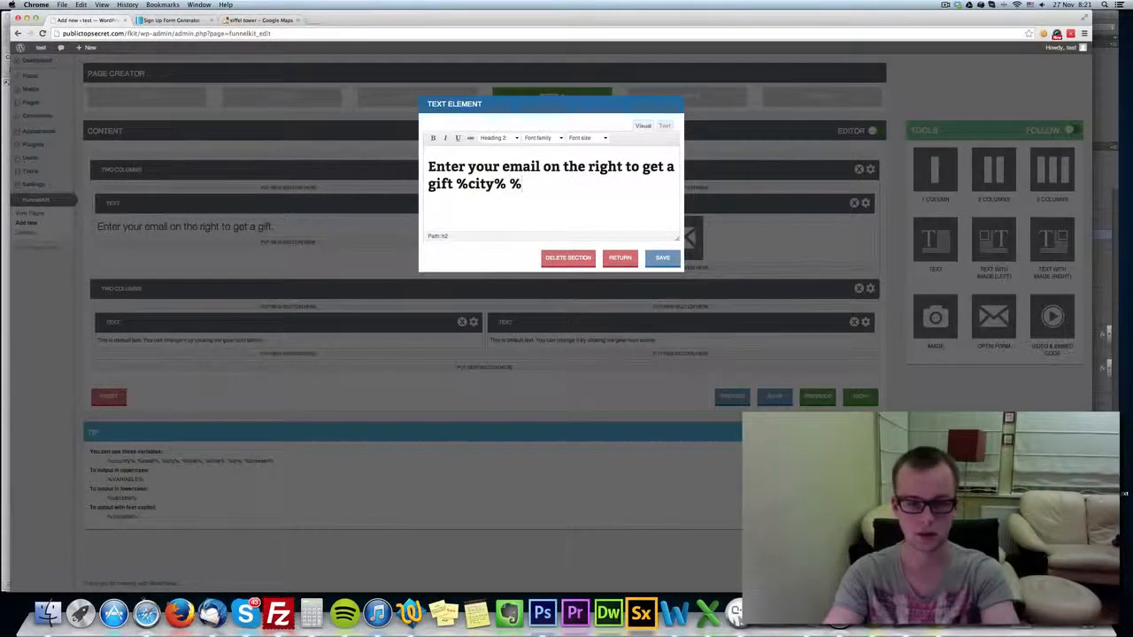
type("count")
key("BackSpace")
type("ntry% %STATE%")
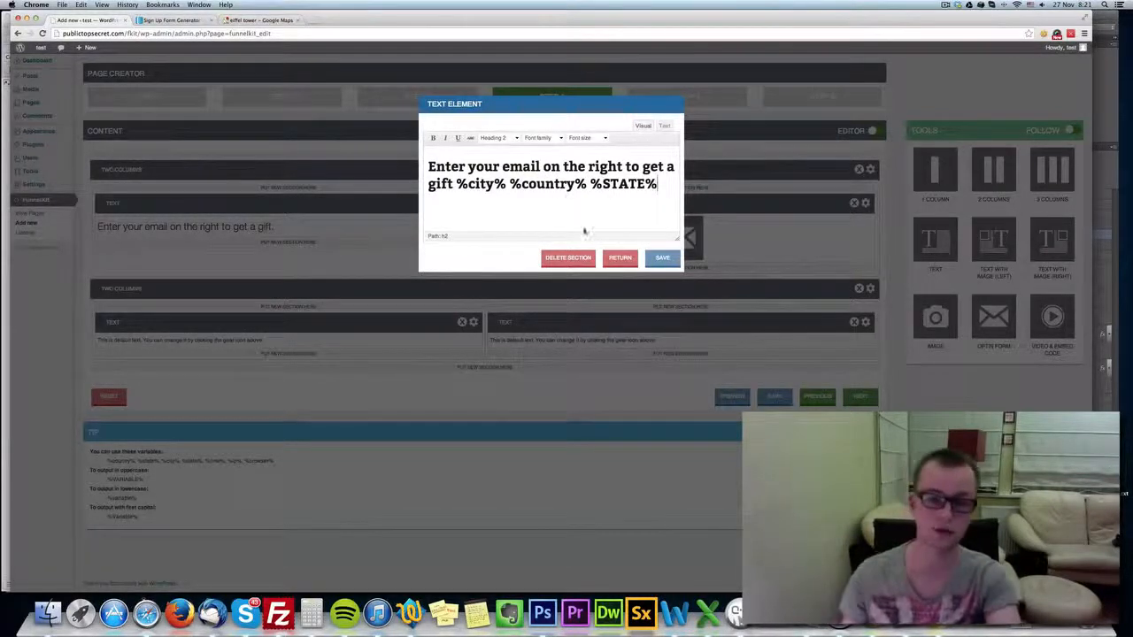
left_click(662, 257)
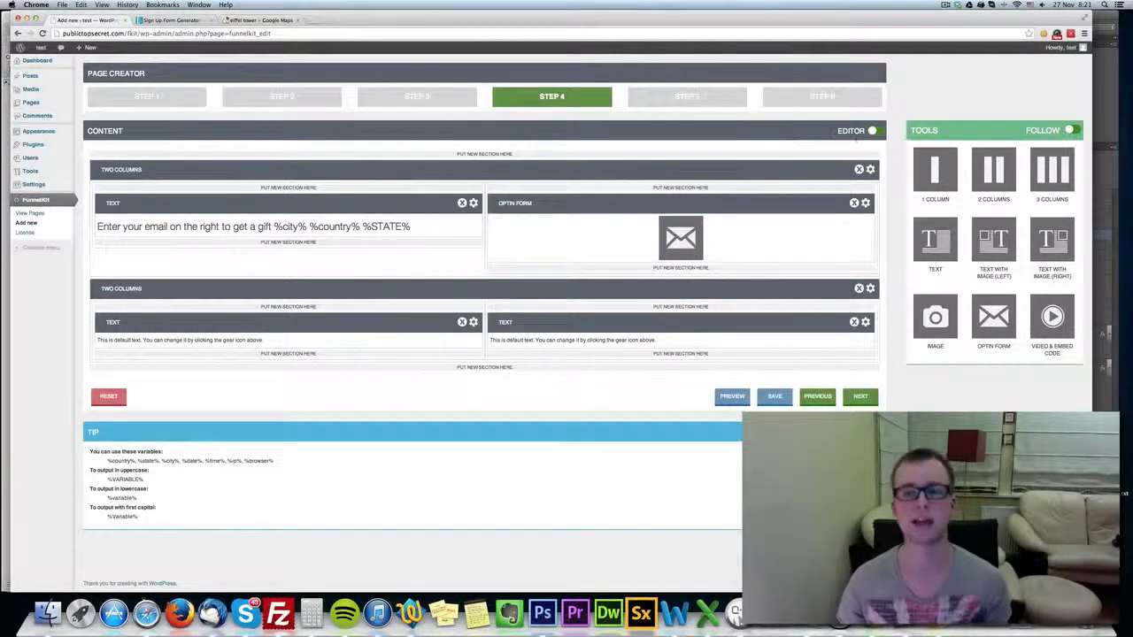
View the page content with the editor frames turned off, and restore the editor view.
left_click(872, 130)
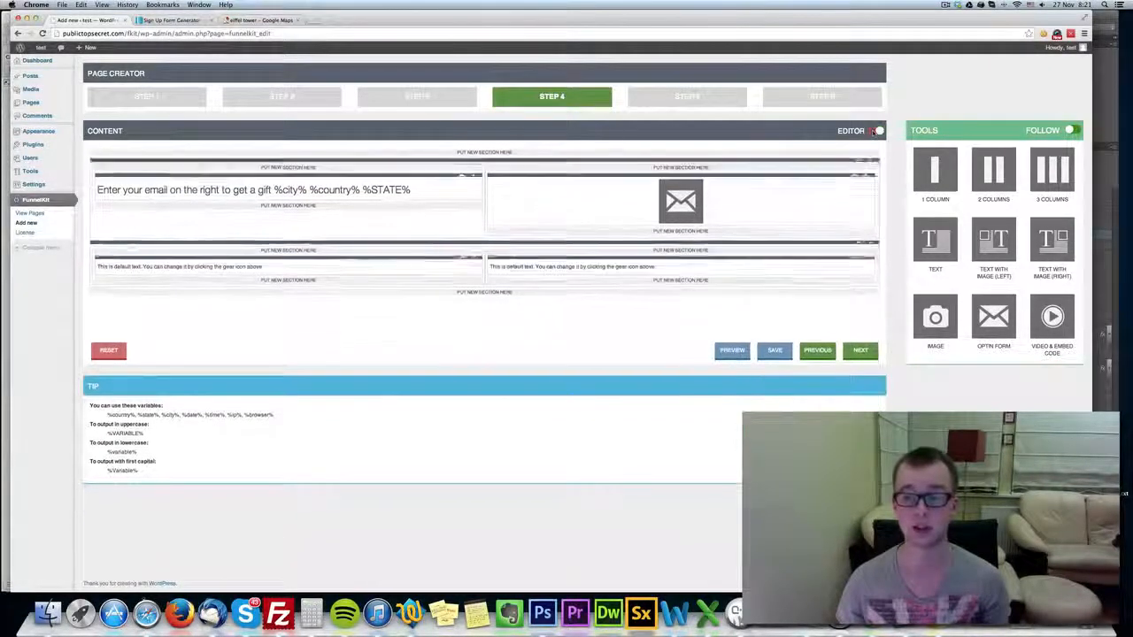
left_click(876, 131)
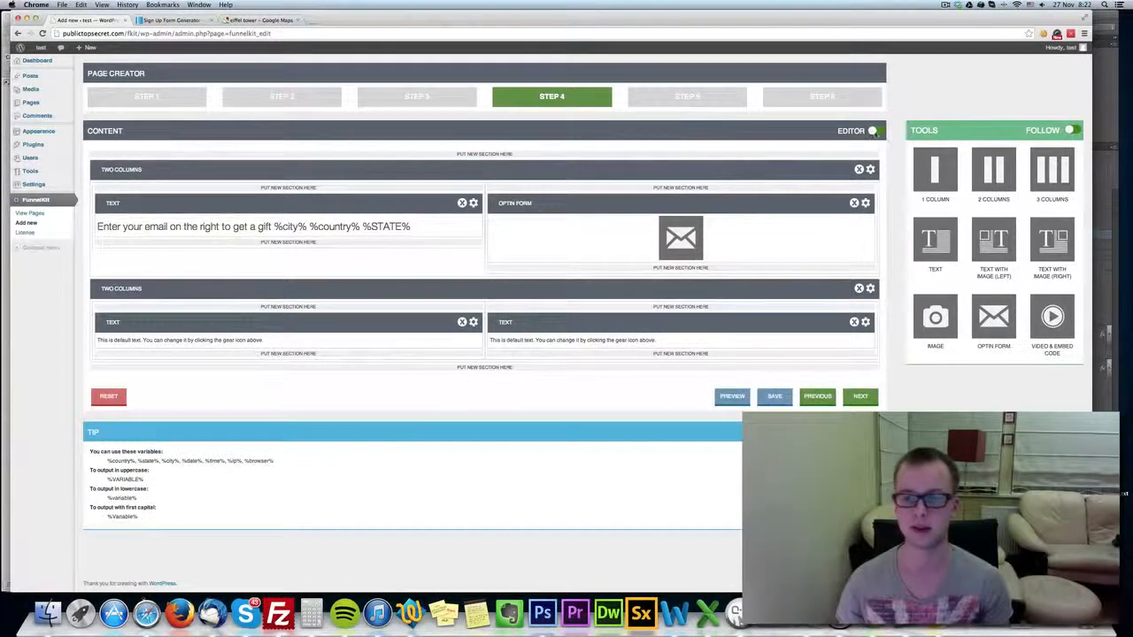
left_click(876, 131)
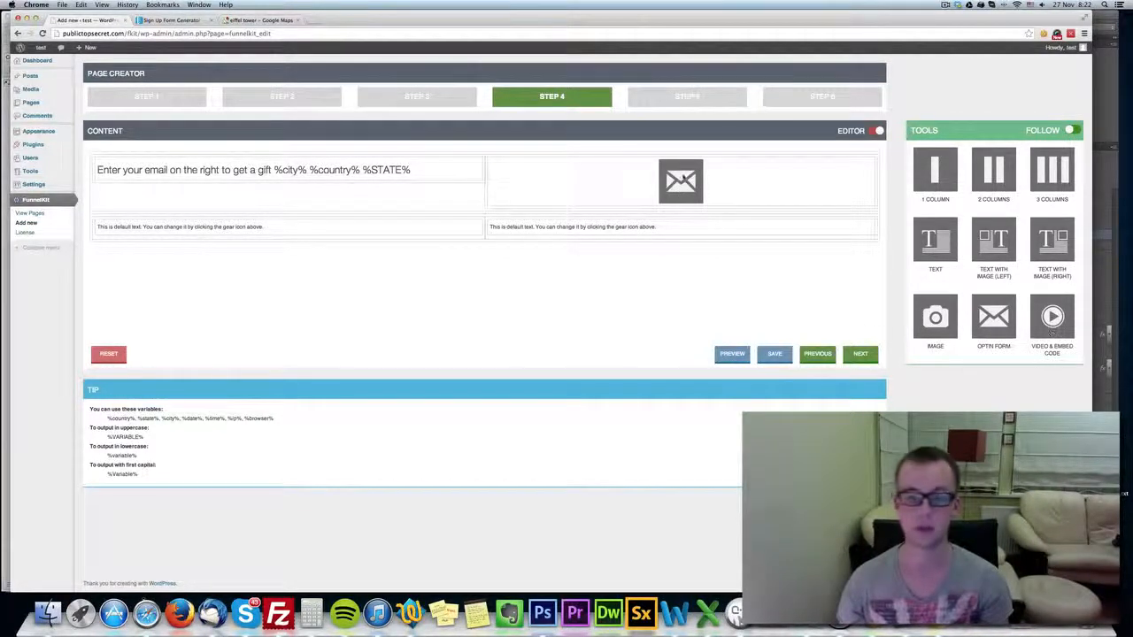
left_click(876, 130)
Enable callouts in the optional callout messages step and set their color to 000000.
left_click(862, 398)
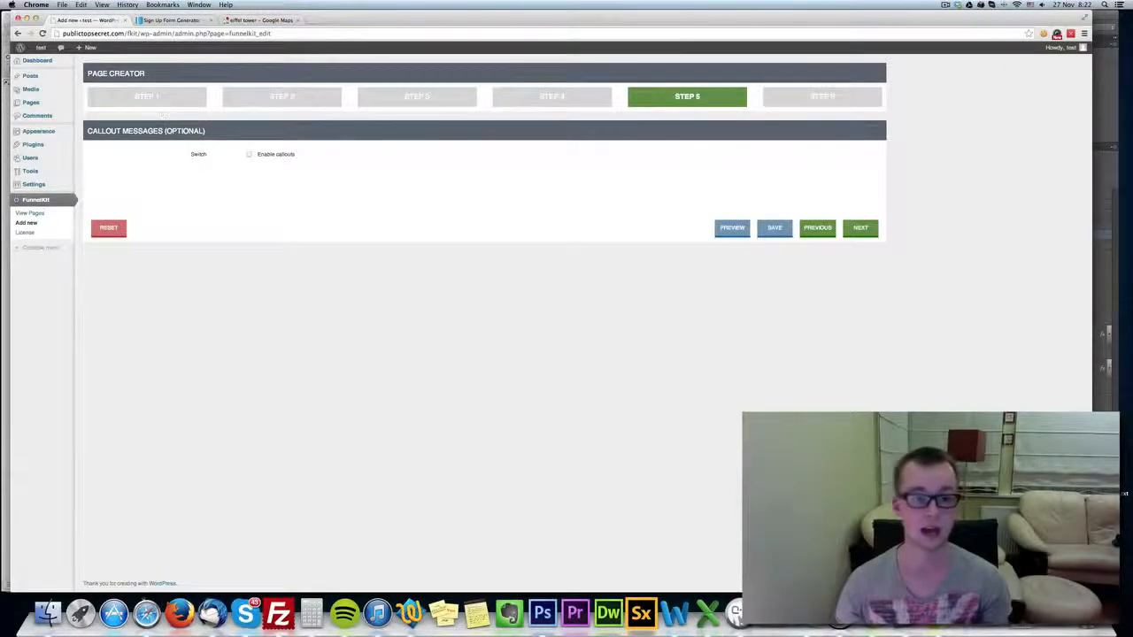
left_click(249, 154)
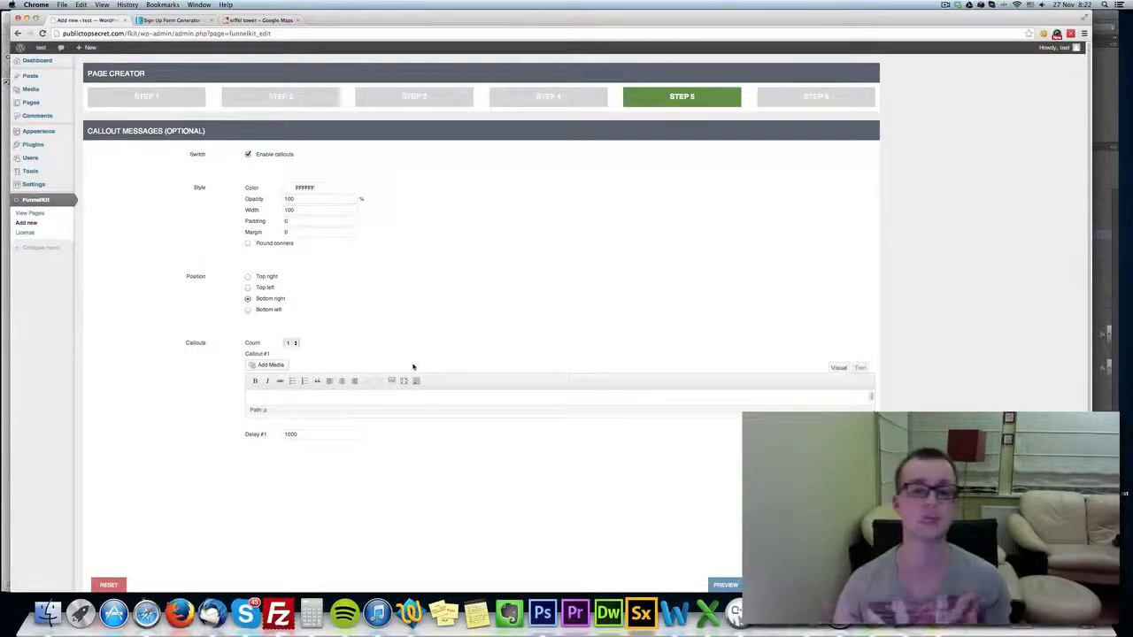
left_click(299, 188)
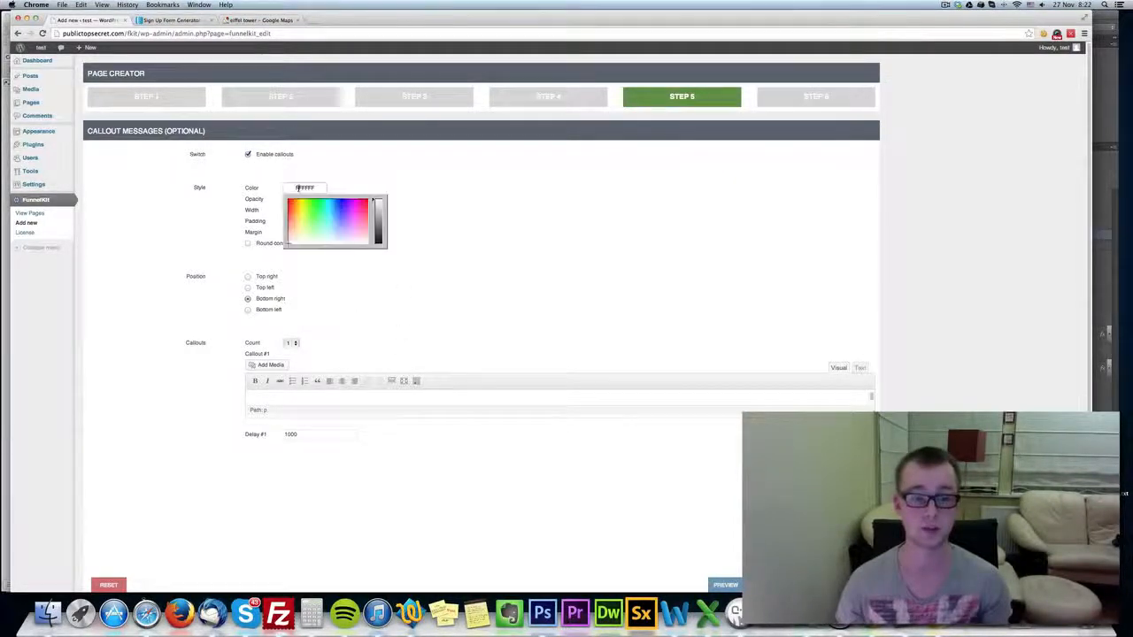
left_click(378, 243)
left_click(506, 219)
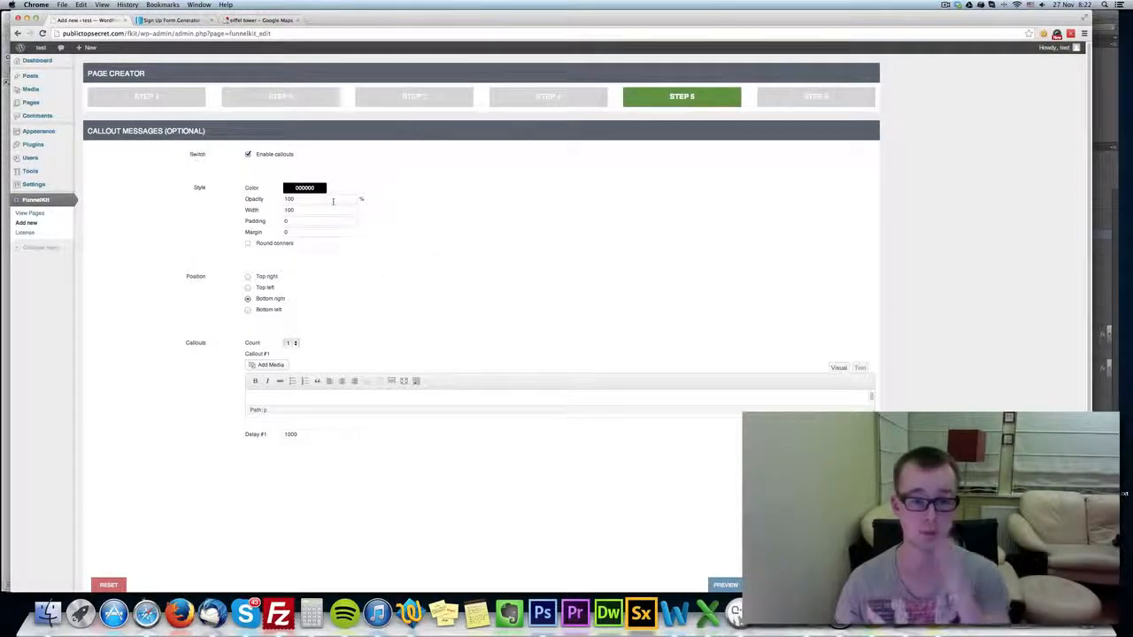
Style the callouts with 80% opacity, width 250, padding 10, margin 20 and round corners.
type("80")
left_click(253, 210)
type("250")
left_click(552, 248)
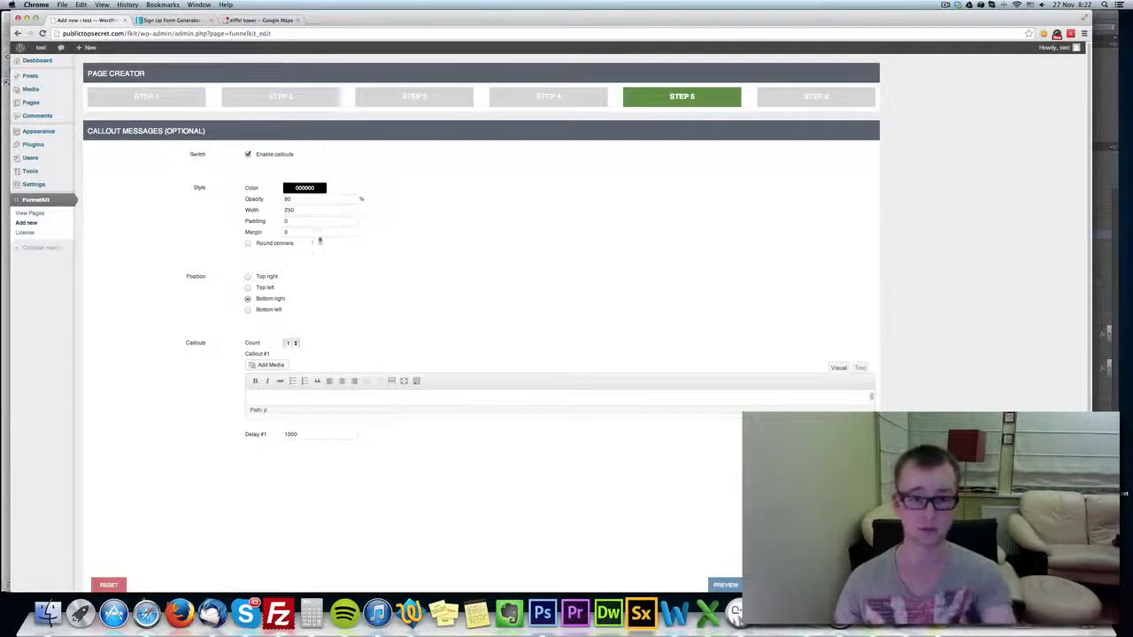
type("10")
left_click(526, 236)
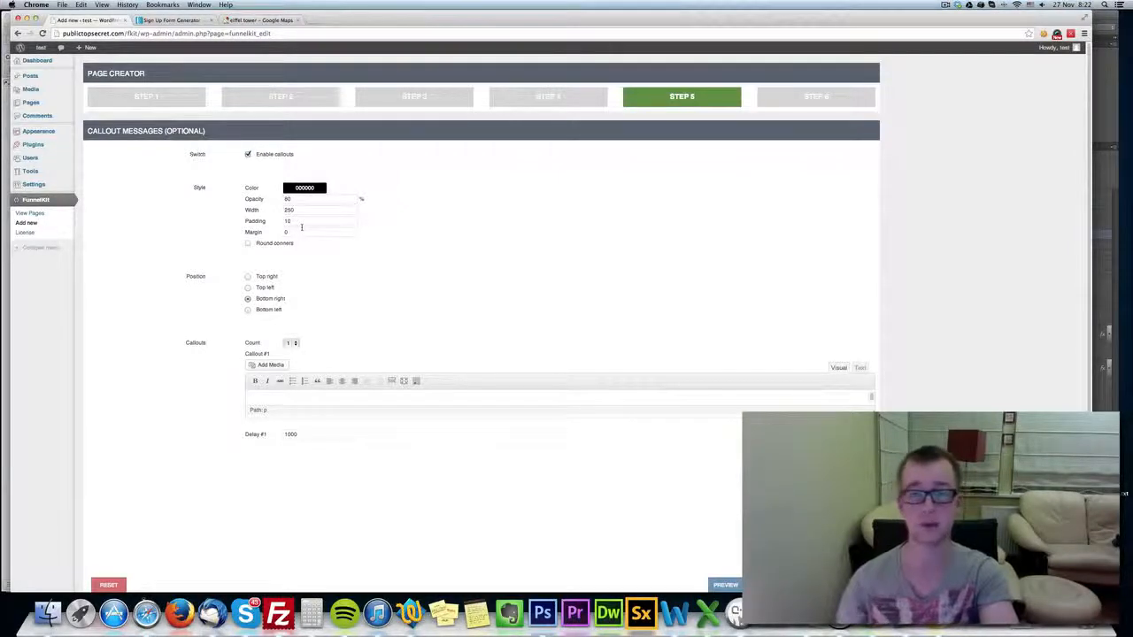
left_click(292, 232)
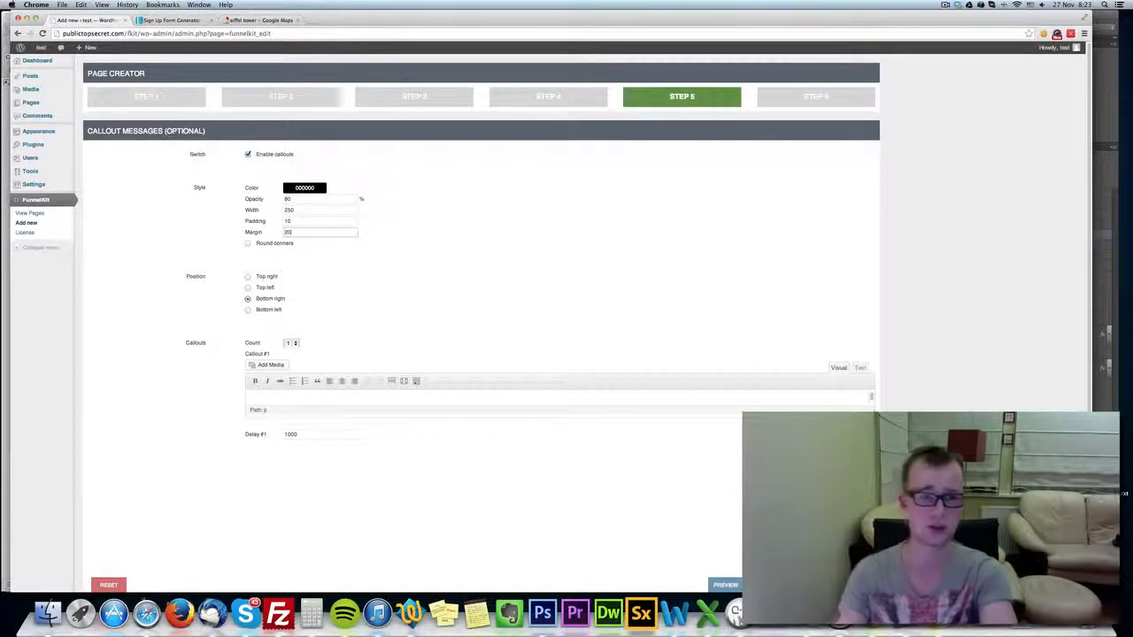
left_click(268, 244)
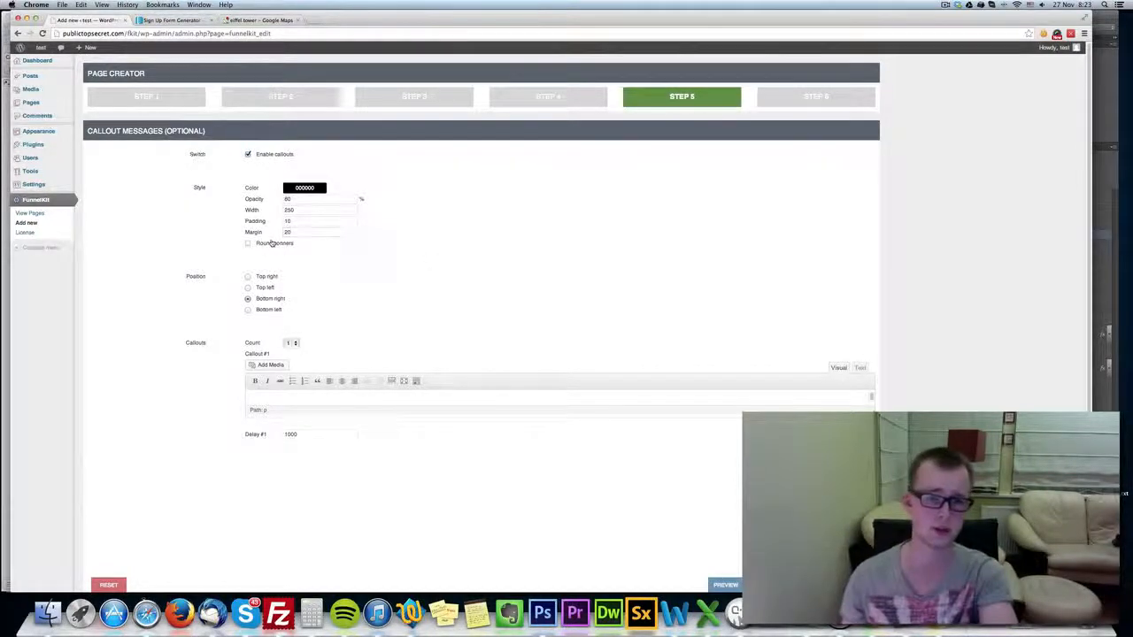
Set the number of callouts to 3.
scroll(281, 305, "down", 2)
left_click(291, 307)
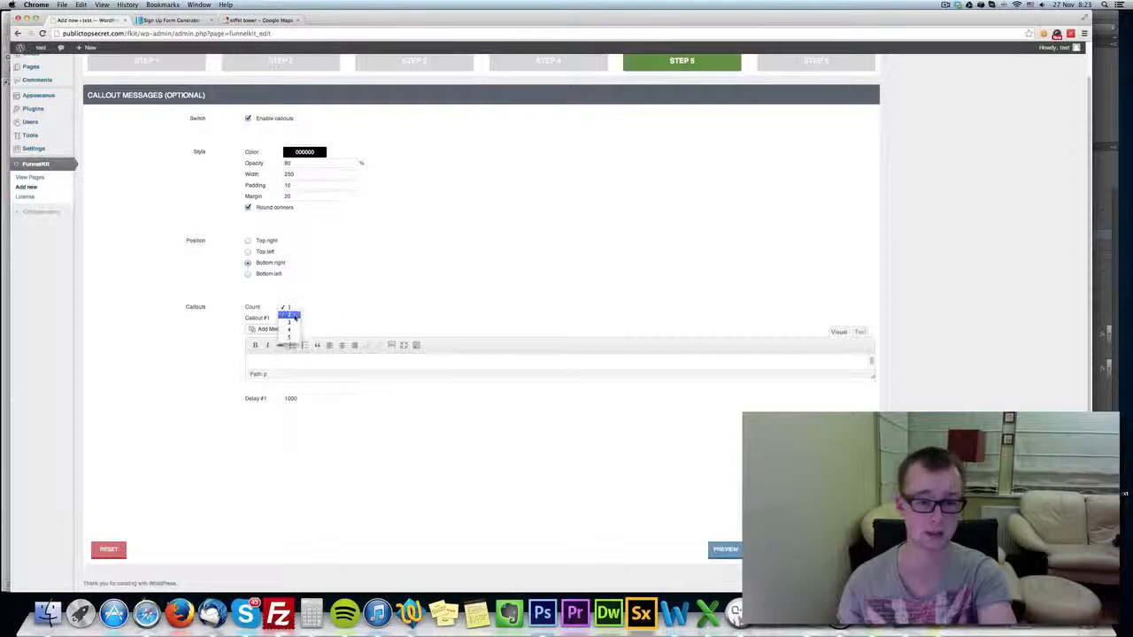
left_click(289, 322)
Enlarge the text box of callout 1 and enter the message "Only 10 copies available!".
scroll(312, 331, "down", 1)
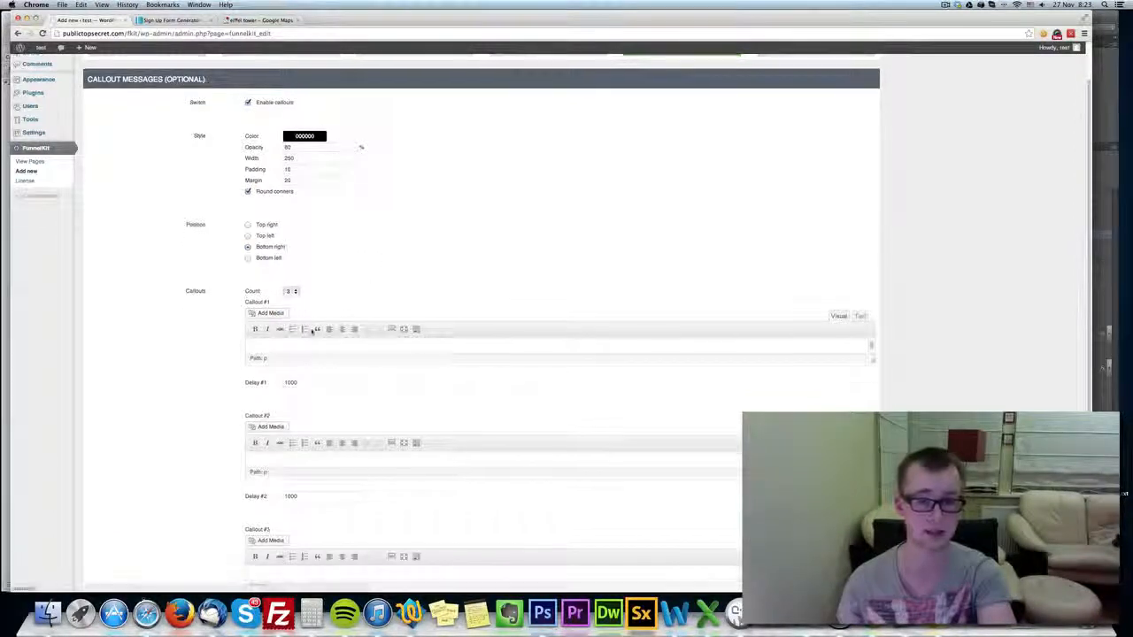
left_click(858, 316)
left_click(839, 317)
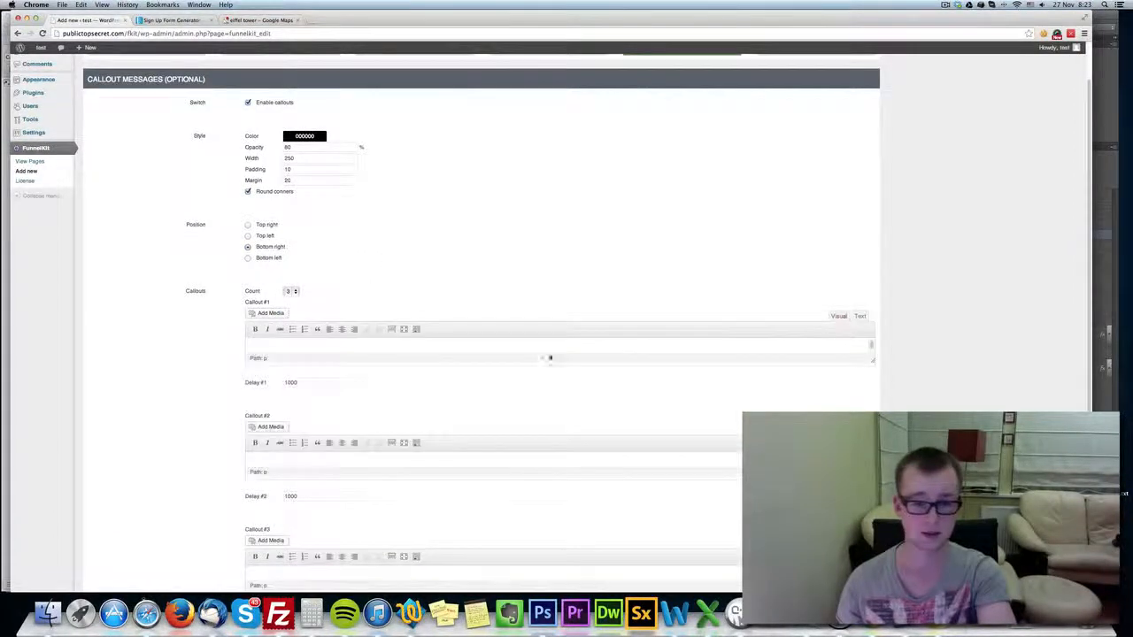
left_click_drag(872, 361, 871, 412)
left_click(692, 378)
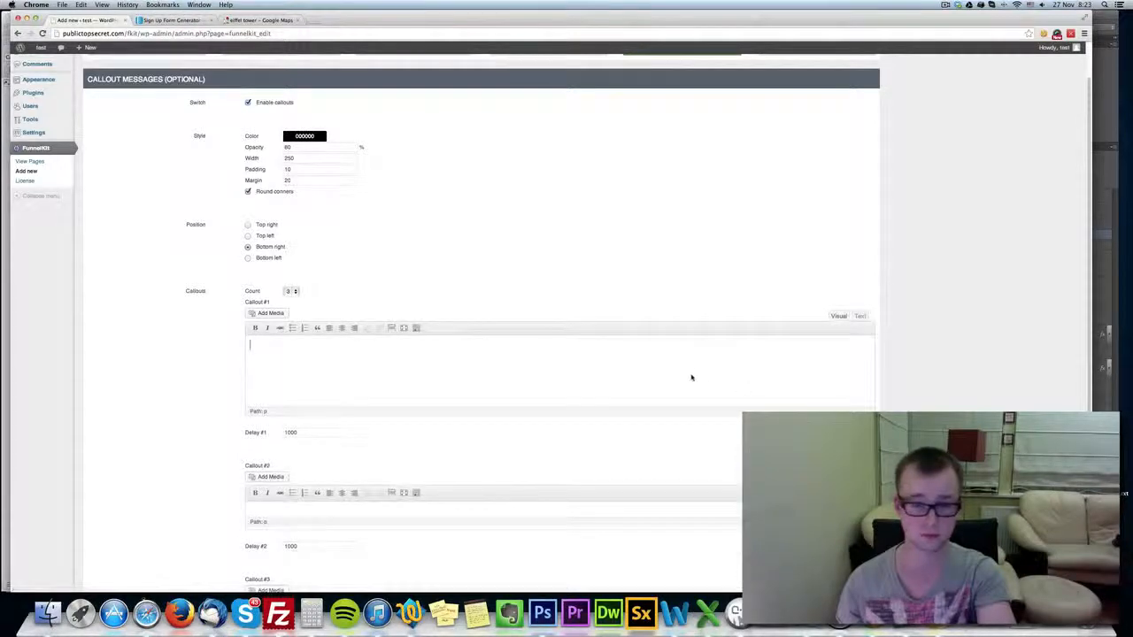
type("On")
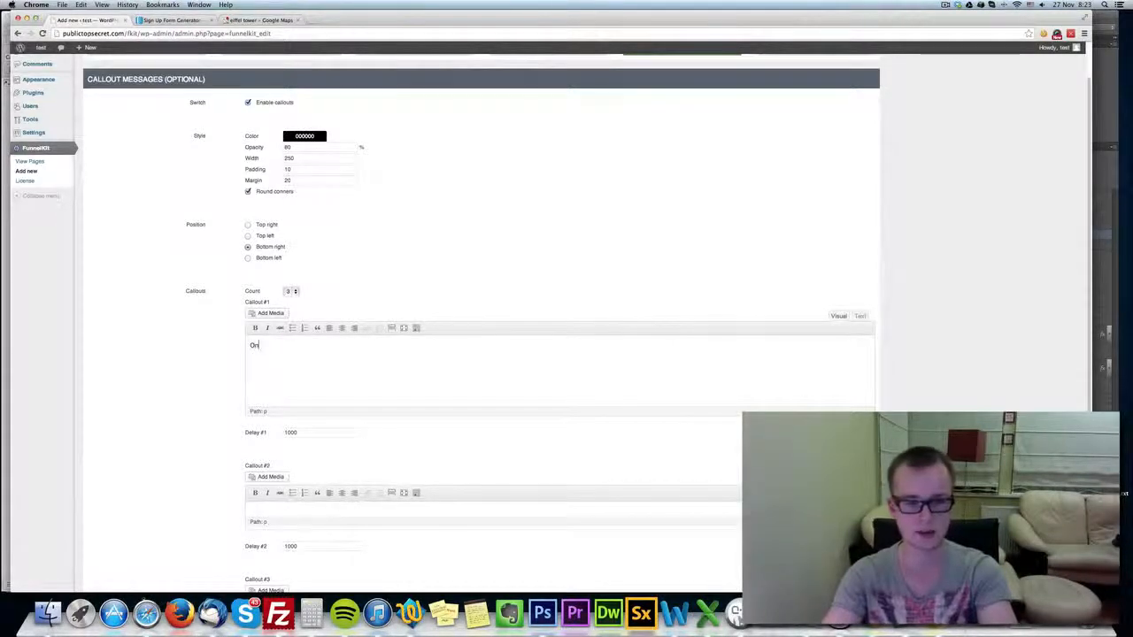
type("ly 10 copies available!")
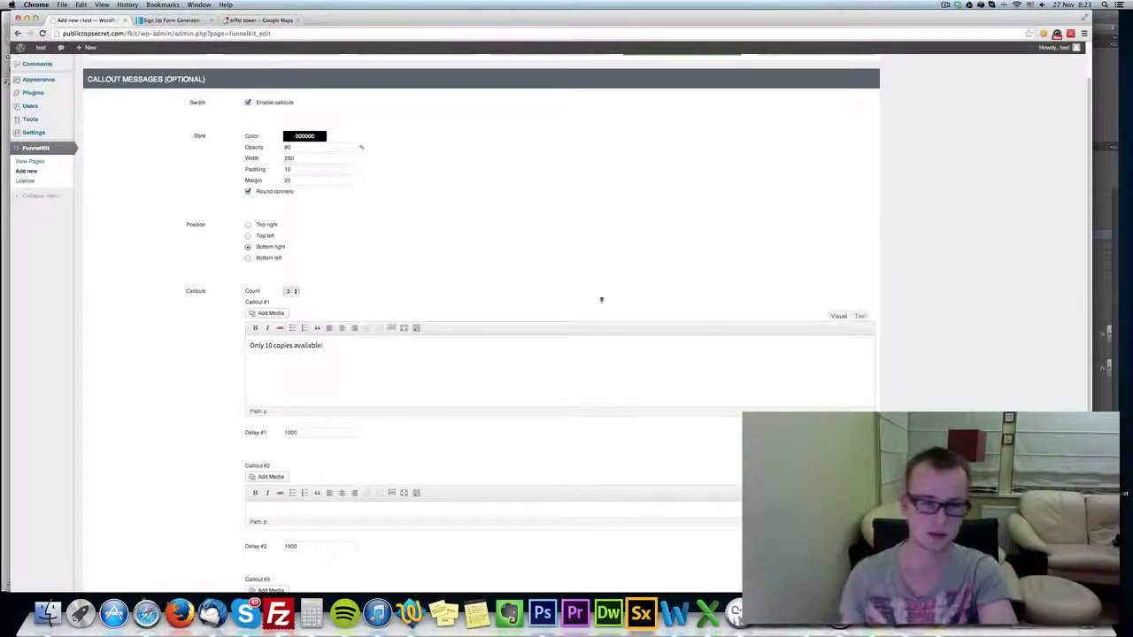
Make the callout 1 message bold and color its text white.
key("super+a")
key("super+c")
left_click(255, 329)
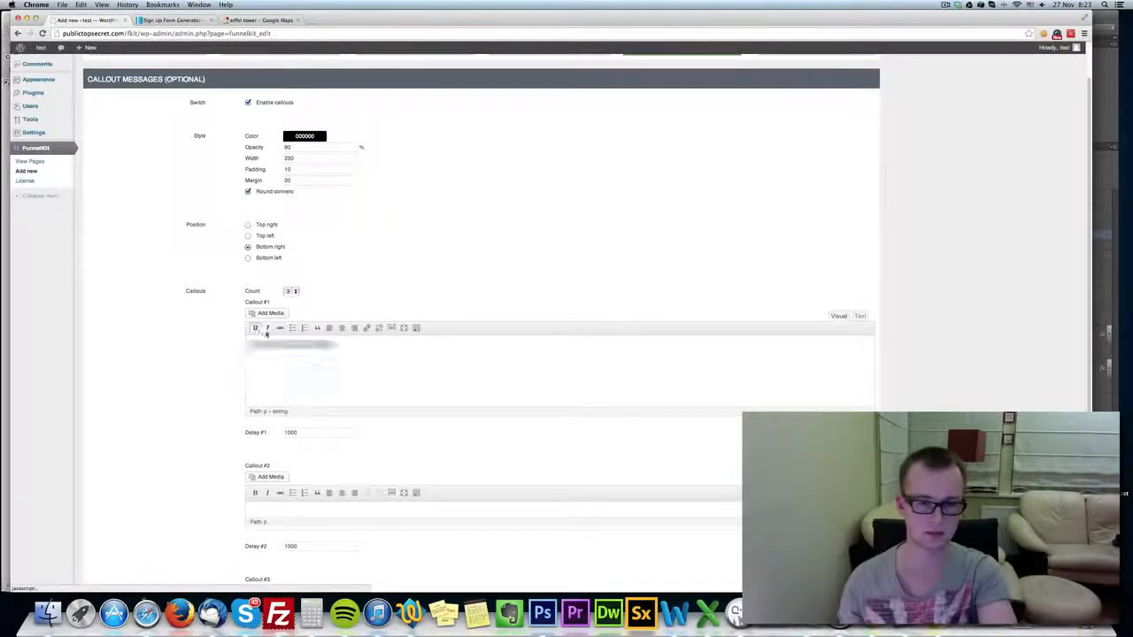
left_click(416, 328)
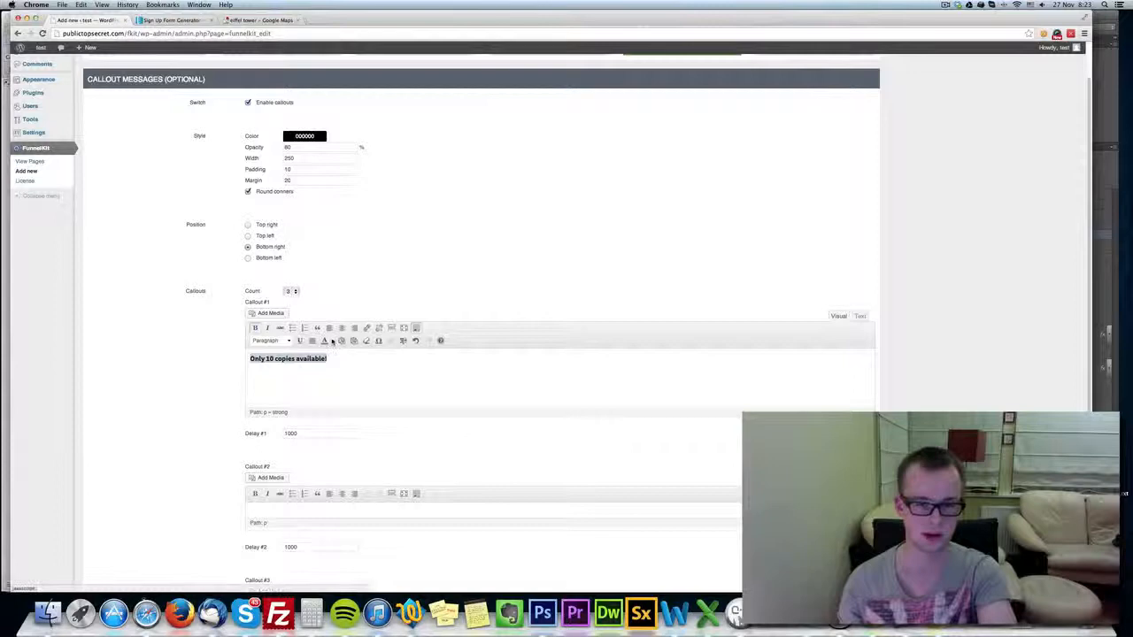
left_click(332, 341)
left_click(374, 373)
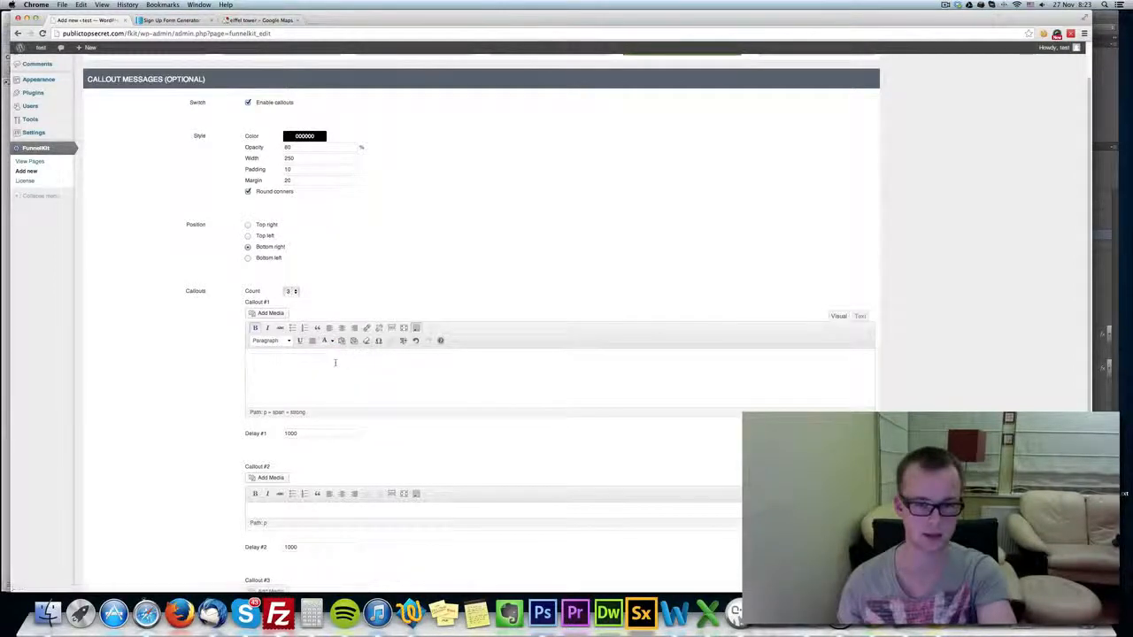
Enlarge the text box of callout 2 and set its delay to 3000.
scroll(354, 363, "down", 2)
scroll(316, 365, "down", 2)
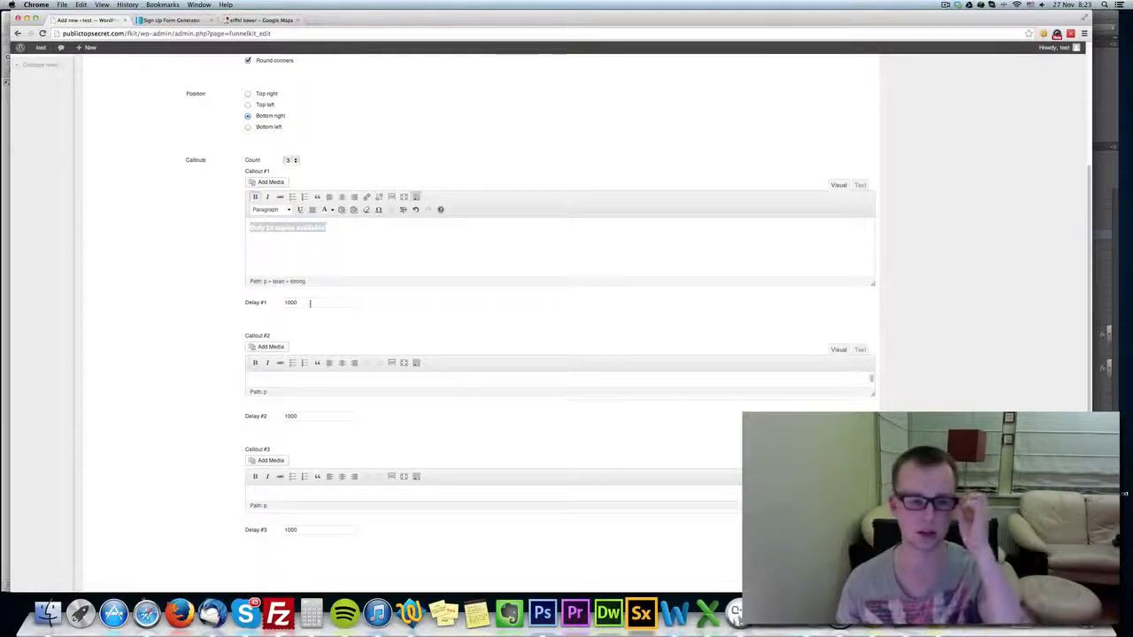
scroll(305, 393, "down", 1)
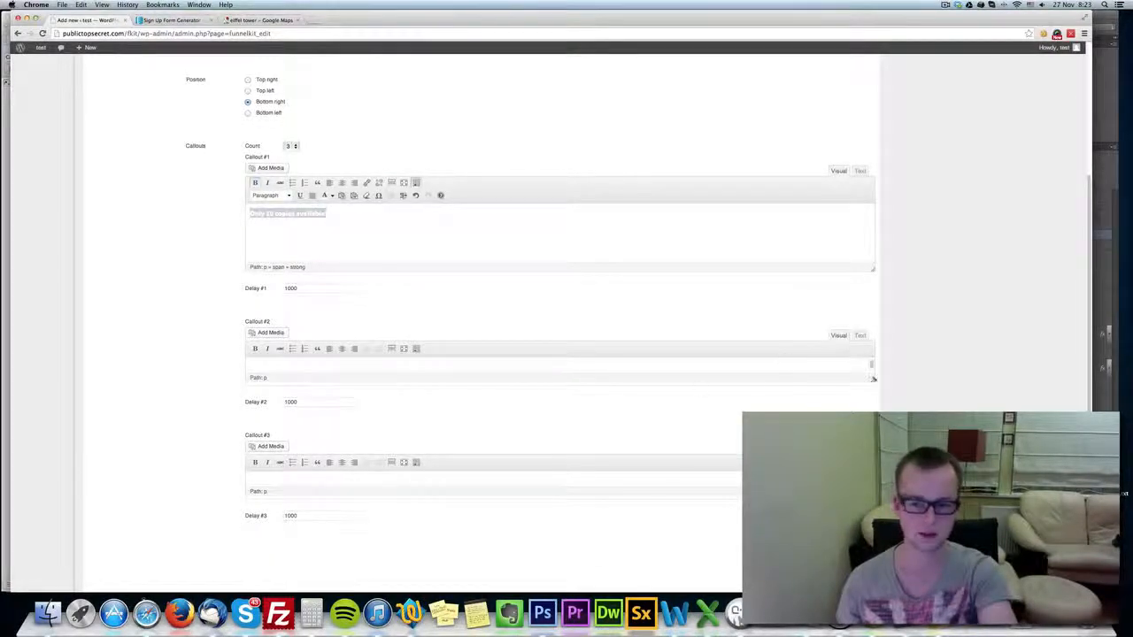
left_click_drag(872, 379, 654, 454)
double_click(336, 481)
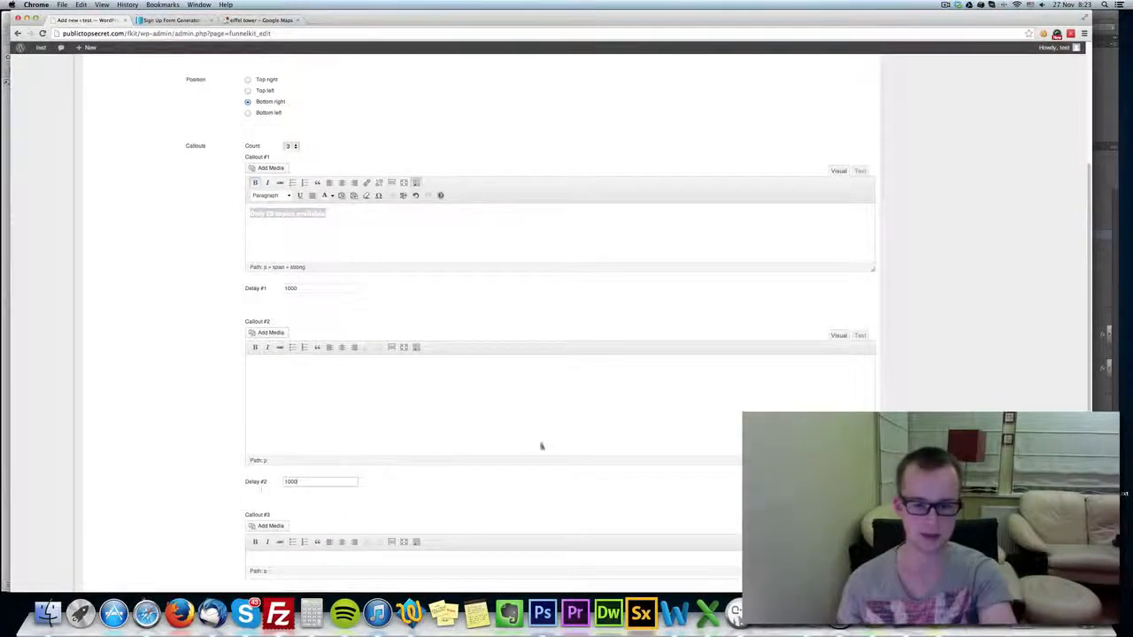
type("3000")
key("super+a")
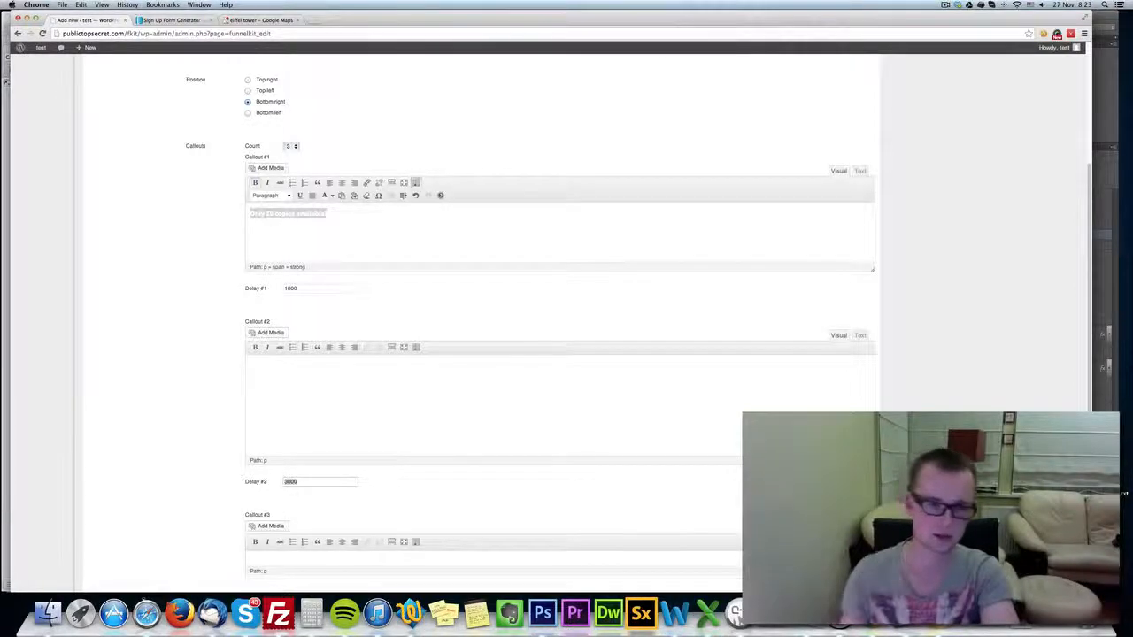
Set the delays to 1 for callout 1 and 3 for callout 2, and enter a single-digit delay for callout 3.
left_click(313, 287)
type("1")
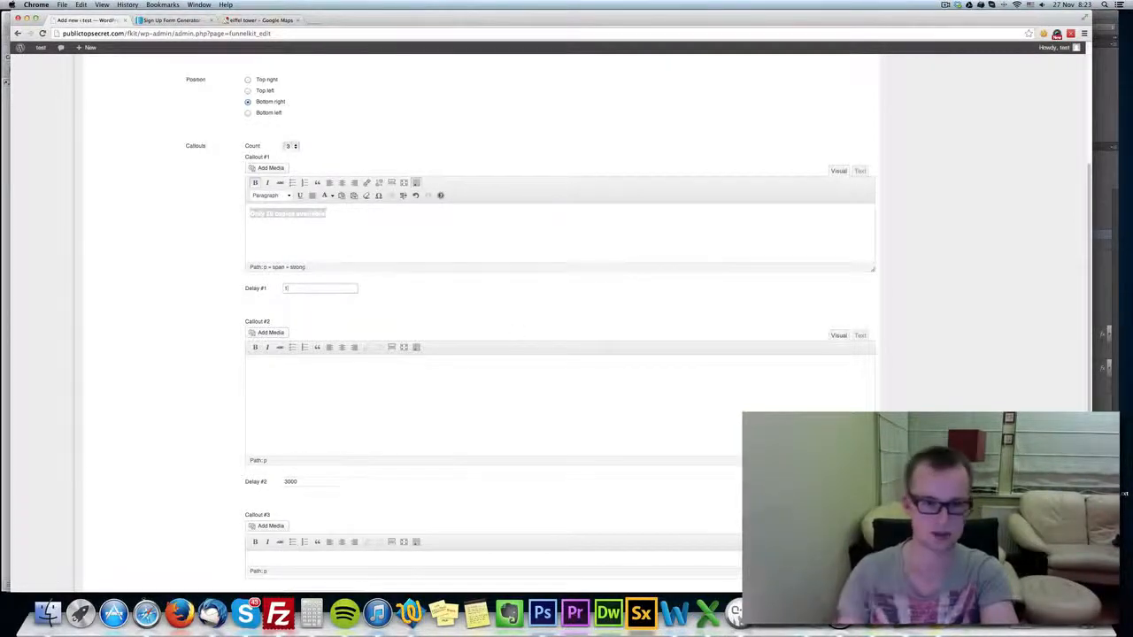
left_click_drag(306, 482, 233, 477)
type("3")
scroll(271, 465, "down", 2)
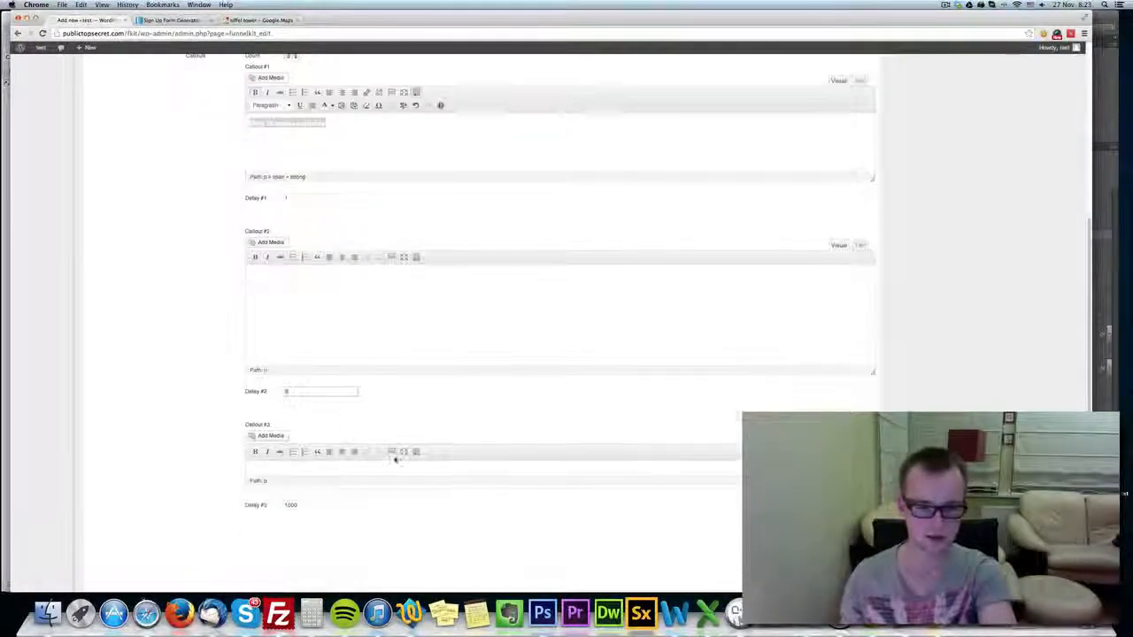
left_click_drag(292, 505, 357, 504)
type("3")
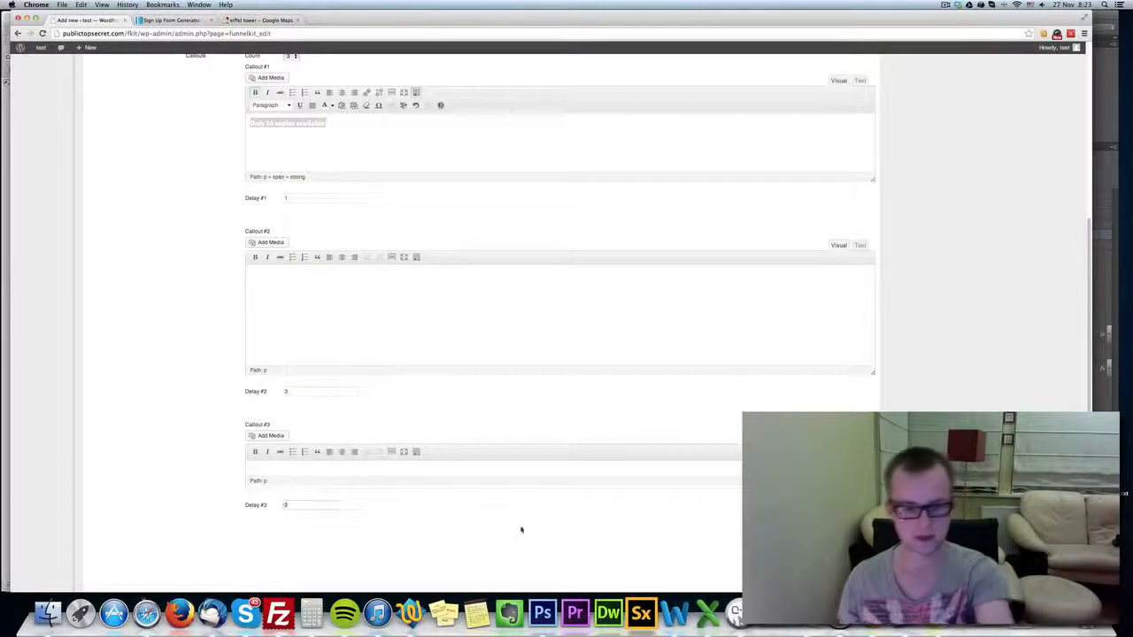
Reuse the callout 1 message in callouts 2 and 3, changing them to "Only 7 copies available!" and "Only 3 copies available!".
left_click(433, 342)
key("super+v")
left_click(405, 467)
key("super+v")
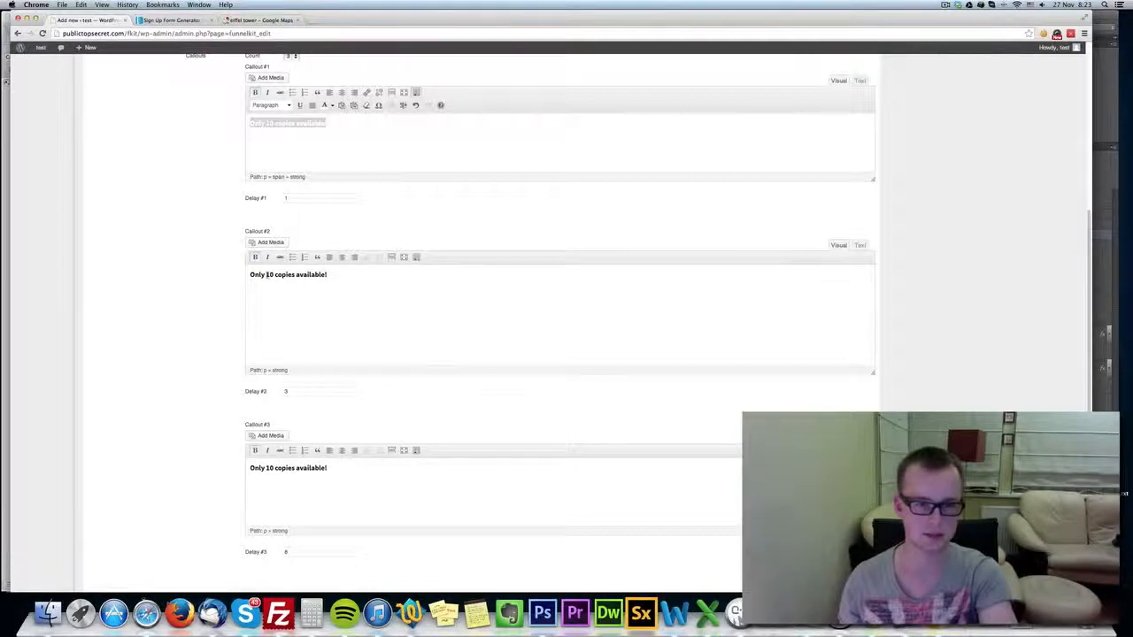
type("1")
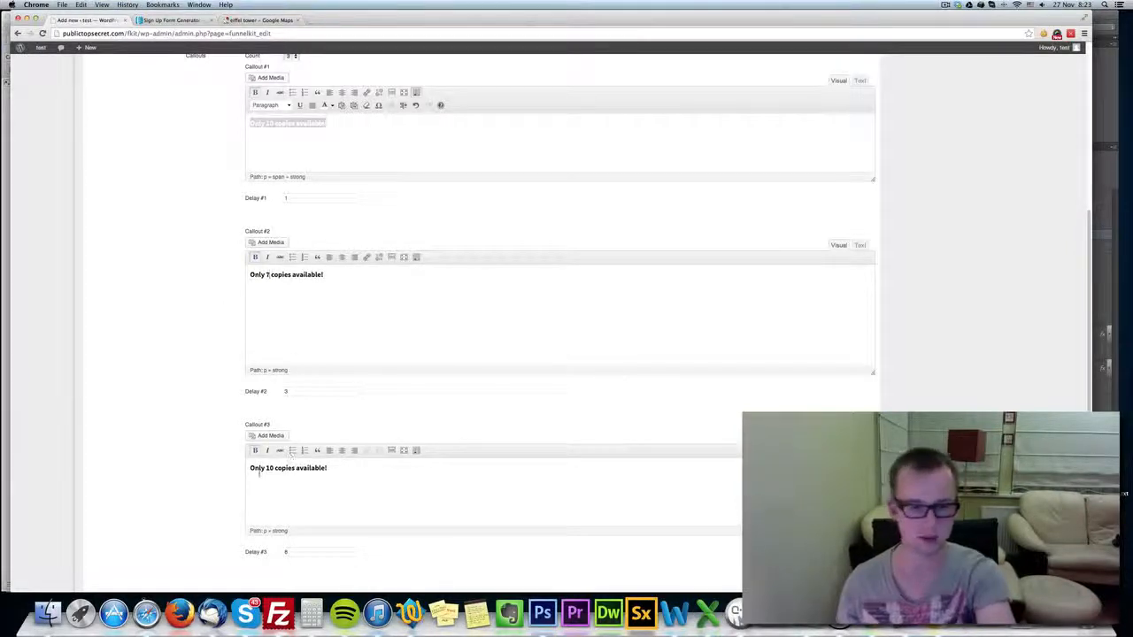
type("3")
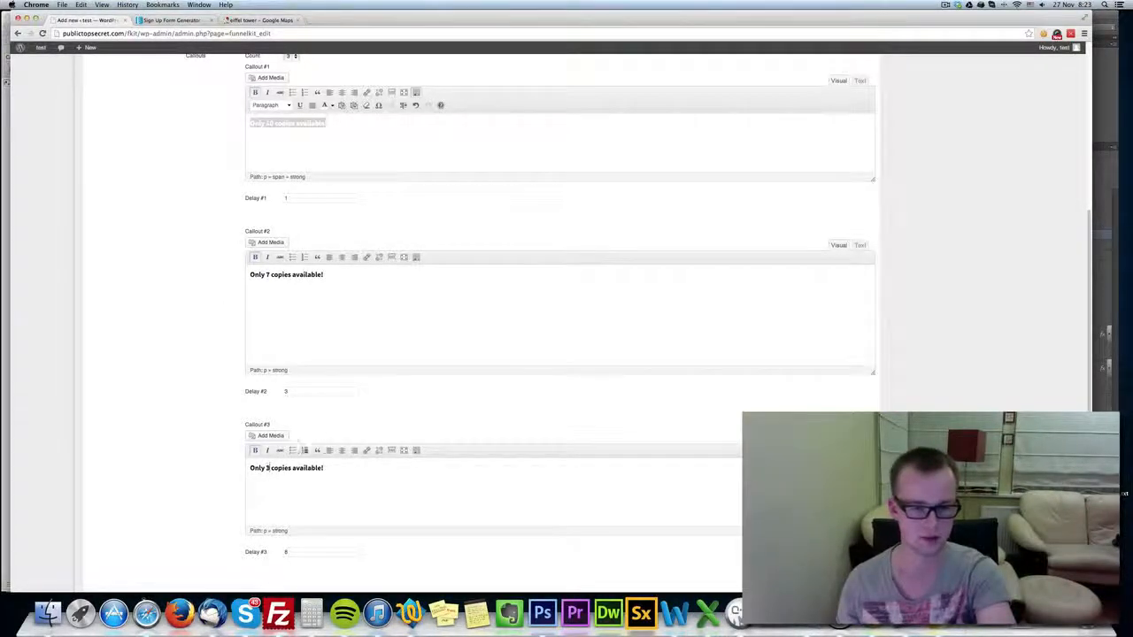
Color the message text of callouts 2 and 3 white.
left_click_drag(324, 275, 250, 274)
left_click(417, 257)
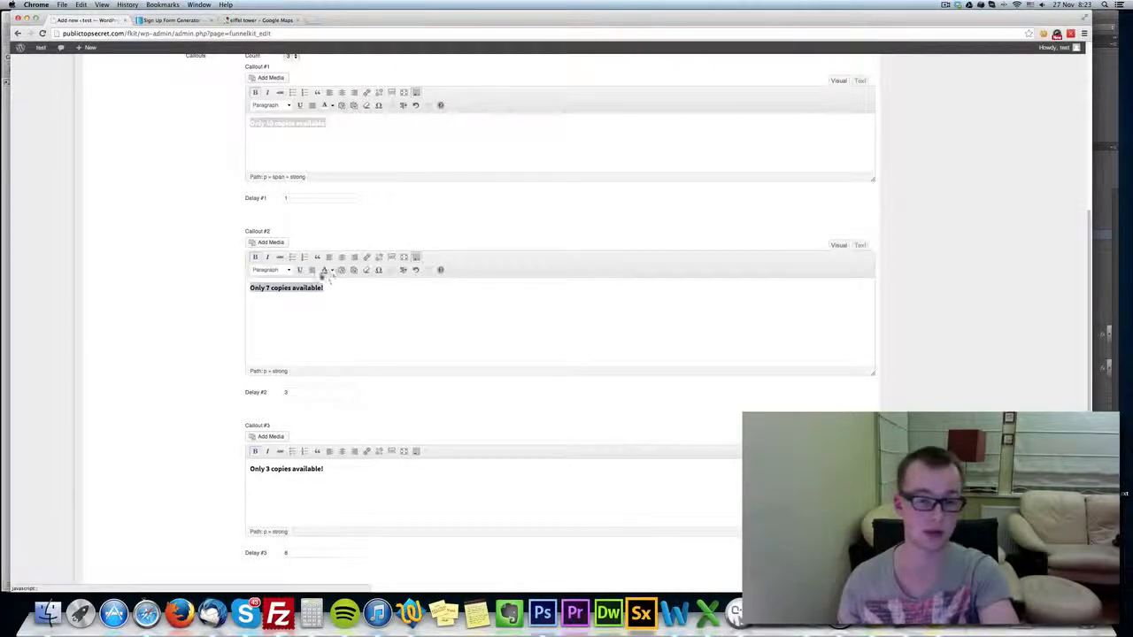
left_click(333, 272)
left_click(369, 305)
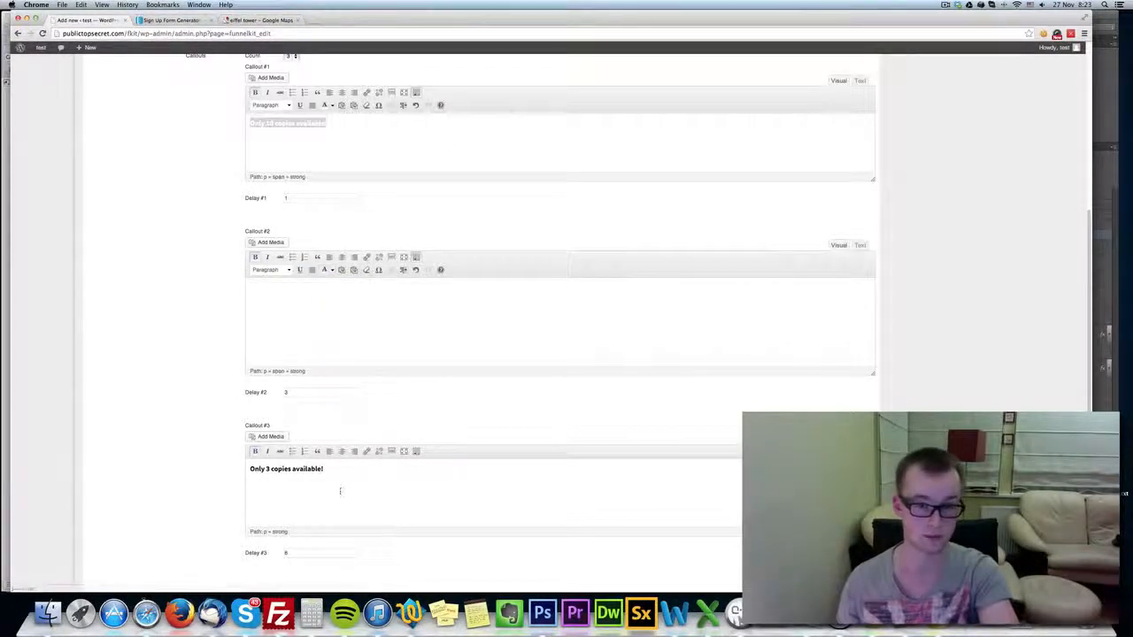
left_click_drag(324, 469, 249, 469)
left_click(417, 451)
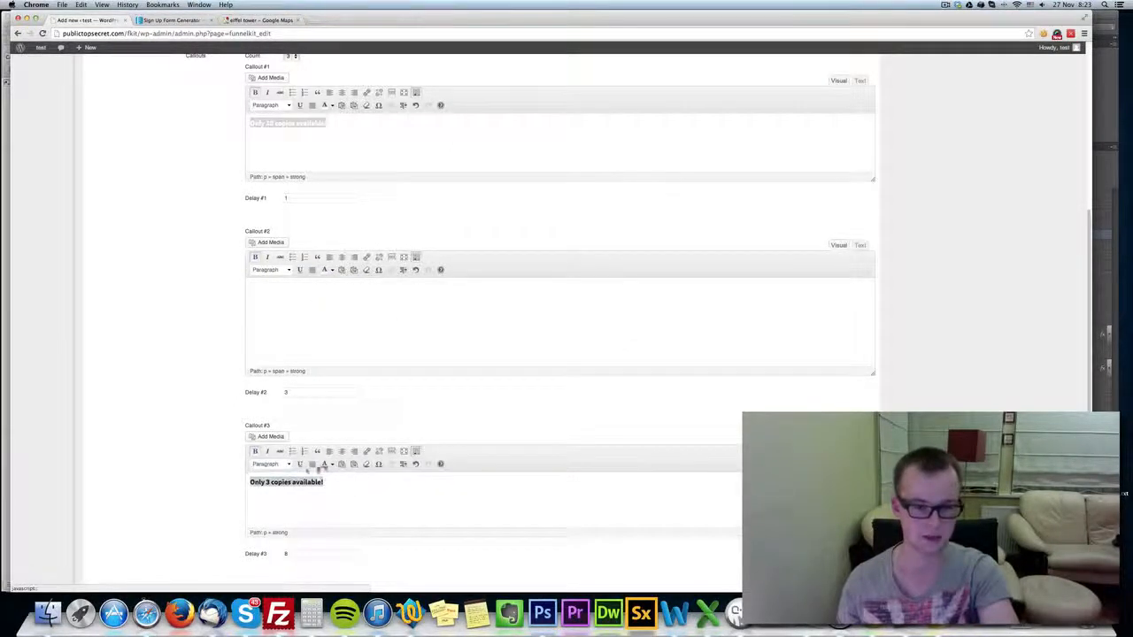
left_click(332, 464)
left_click(369, 498)
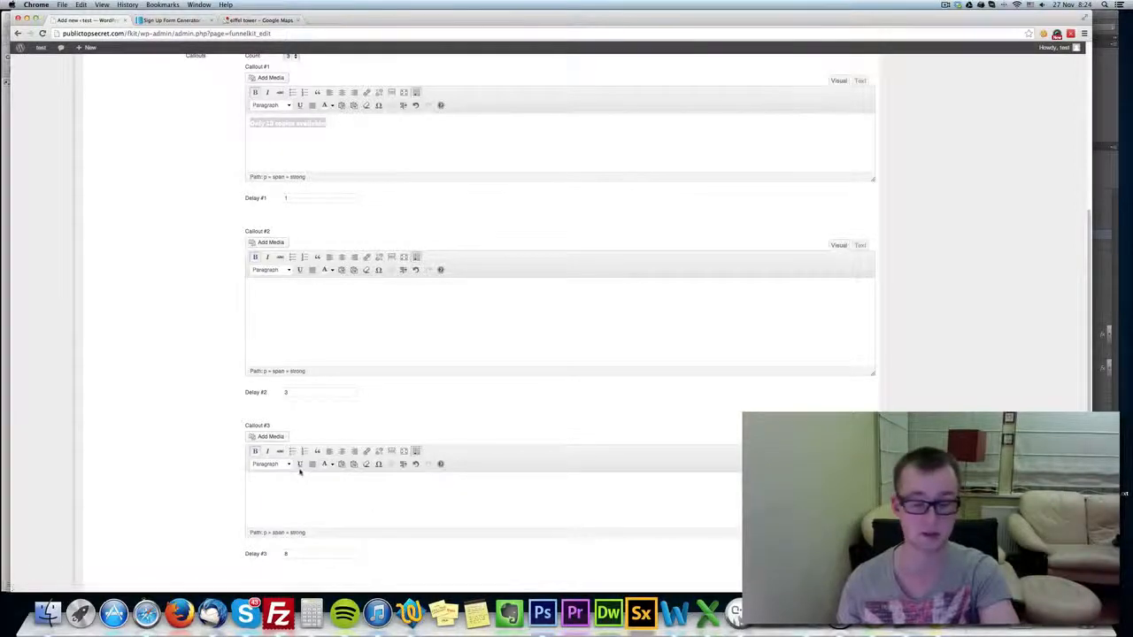
Review the callout settings and proceed to the final touch step of the page creator.
scroll(204, 466, "up", 5)
scroll(204, 466, "up", 2)
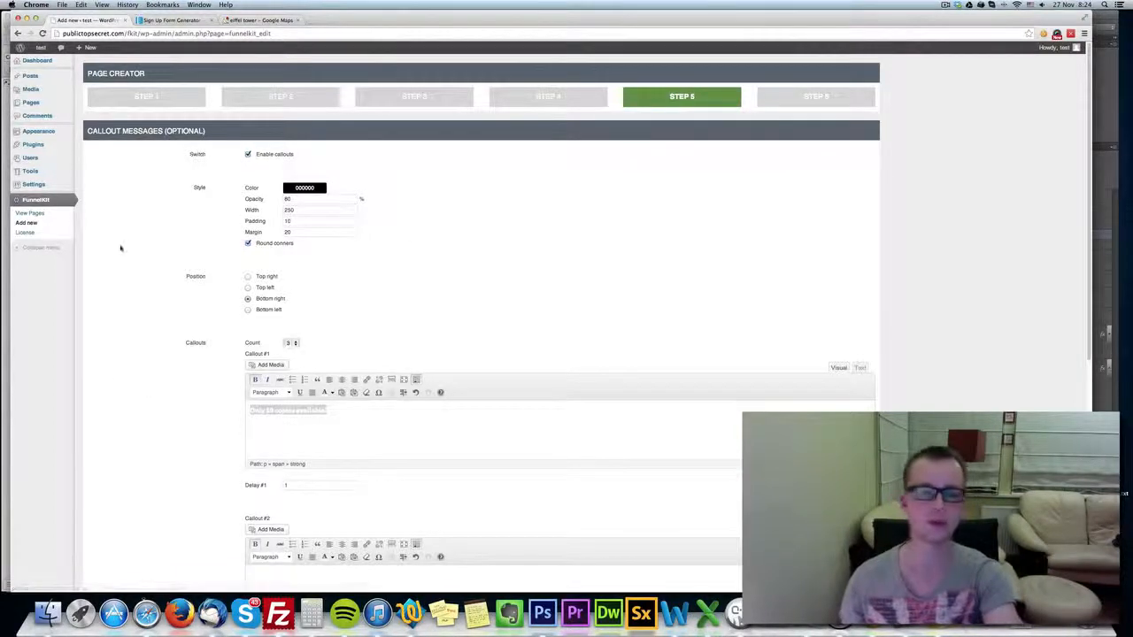
scroll(523, 413, "down", 8)
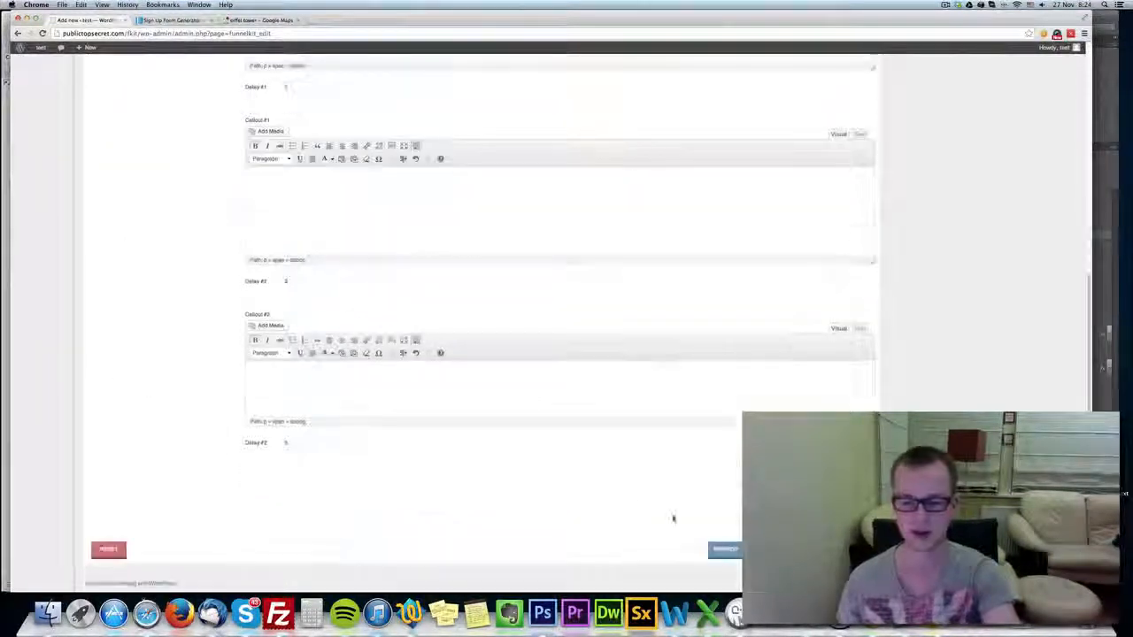
left_click(722, 550)
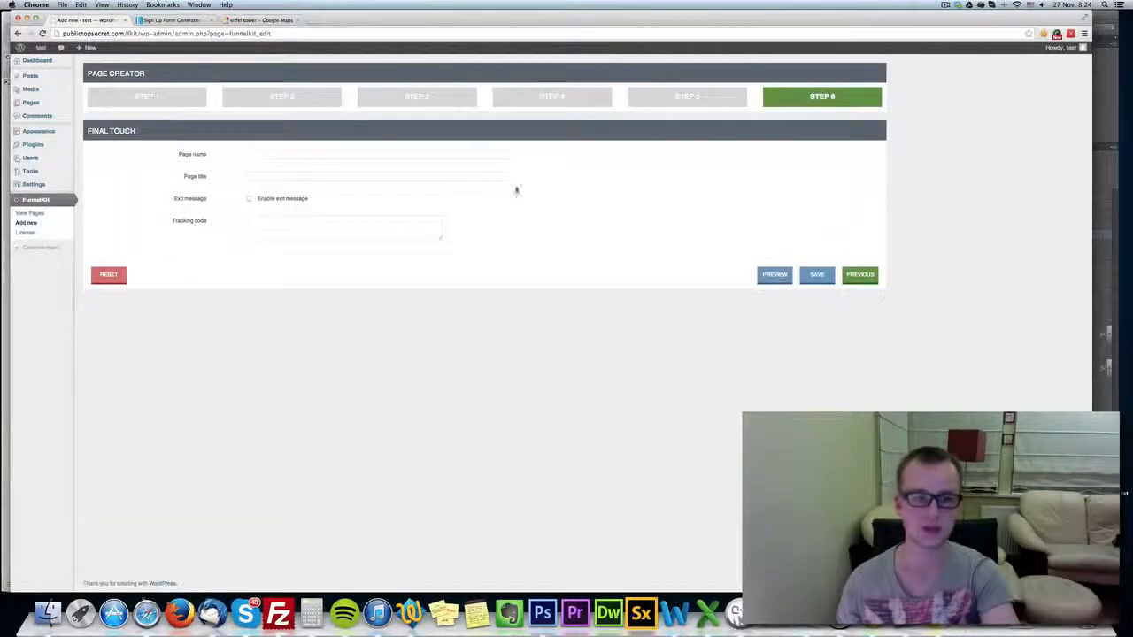
Name the page "funnelKit demo 1" and set its title to "Download My SUCESS SYSTEM".
left_click(291, 155)
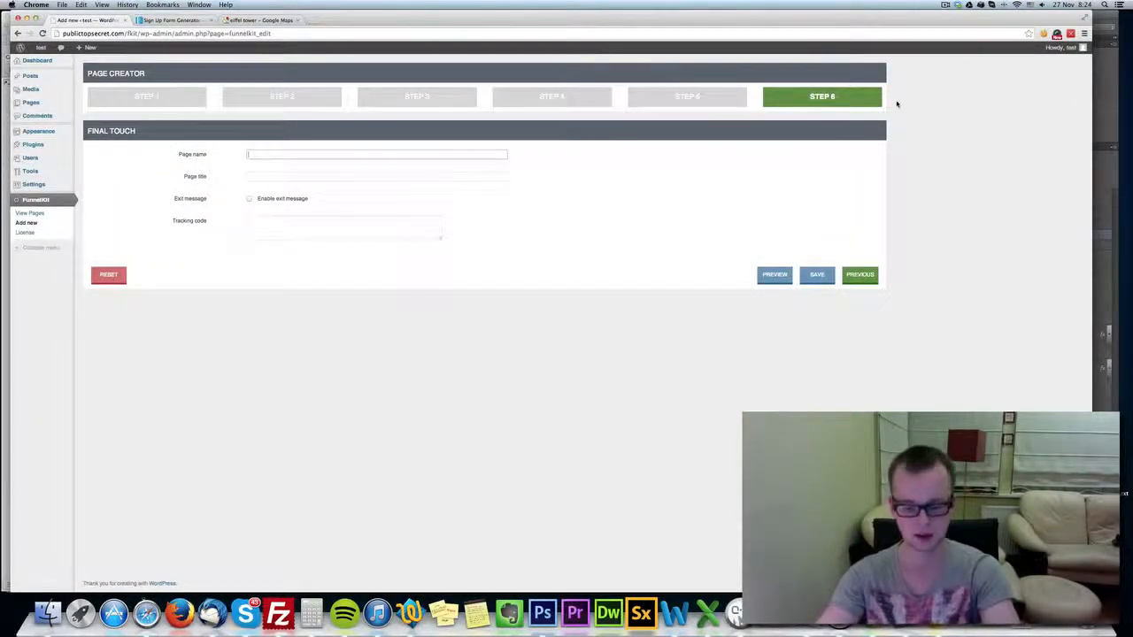
type("Download")
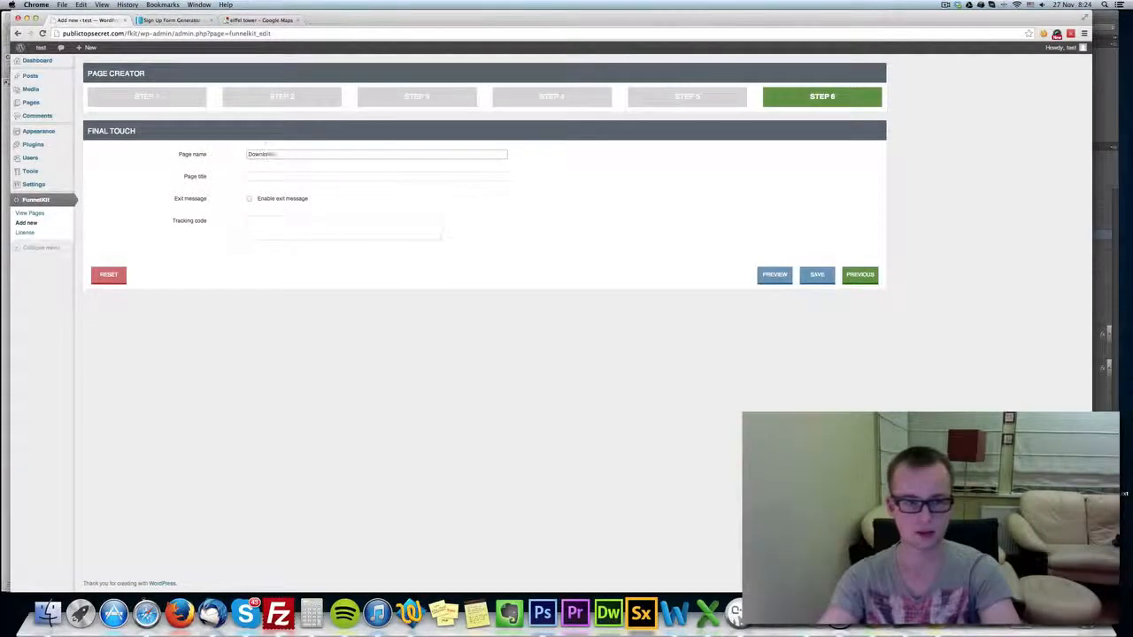
type(" My SUCESS SYSTEM")
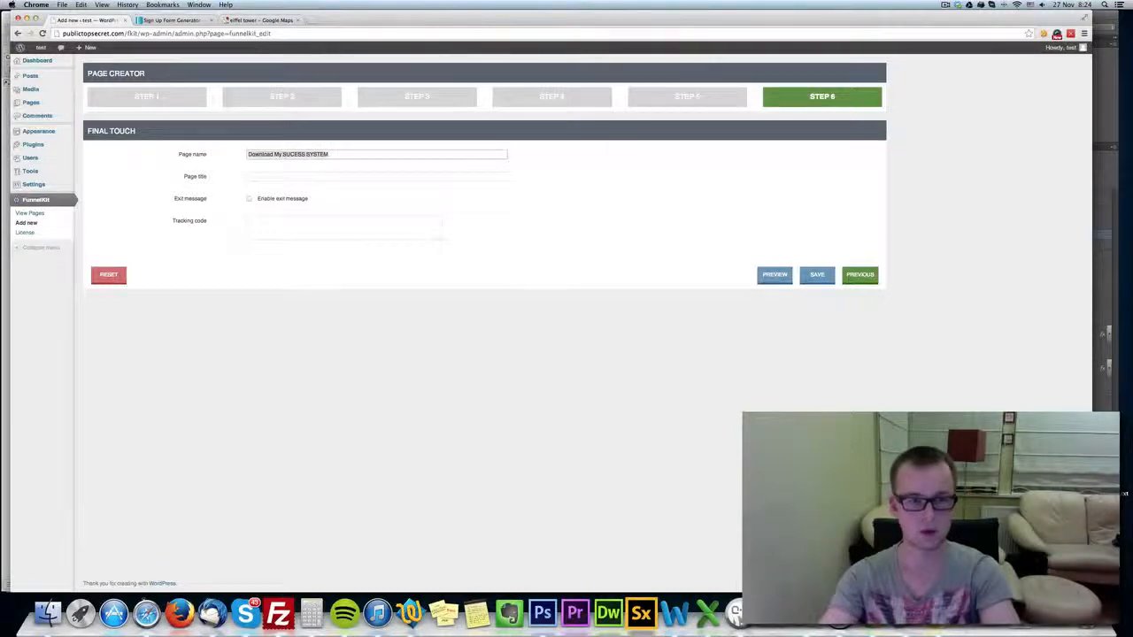
key("BackSpace")
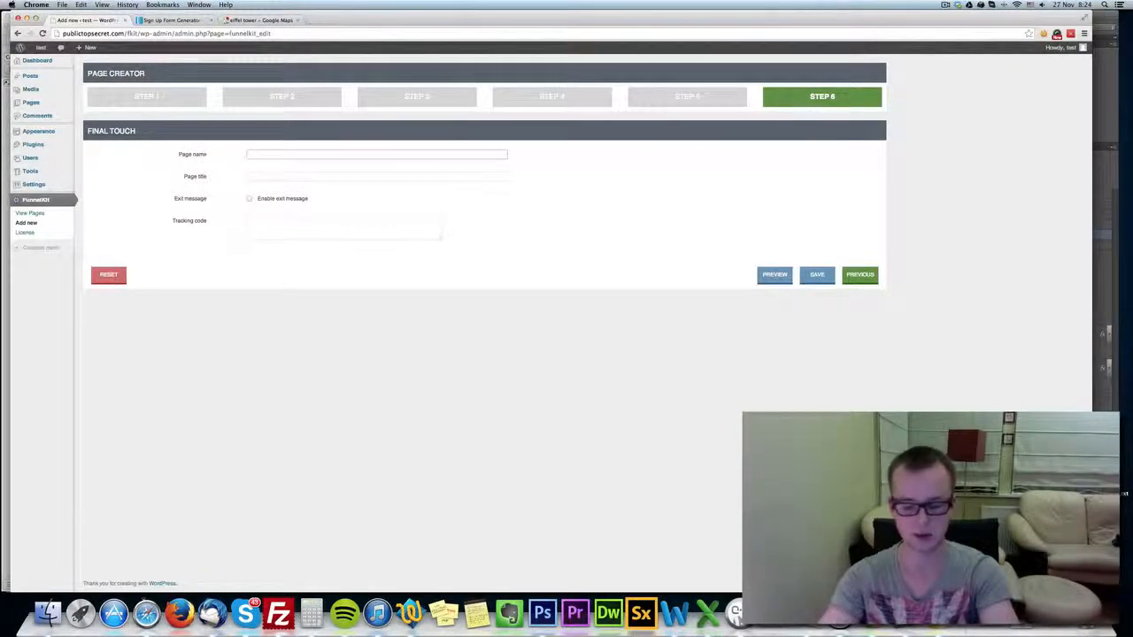
type("funnelKit demo 1")
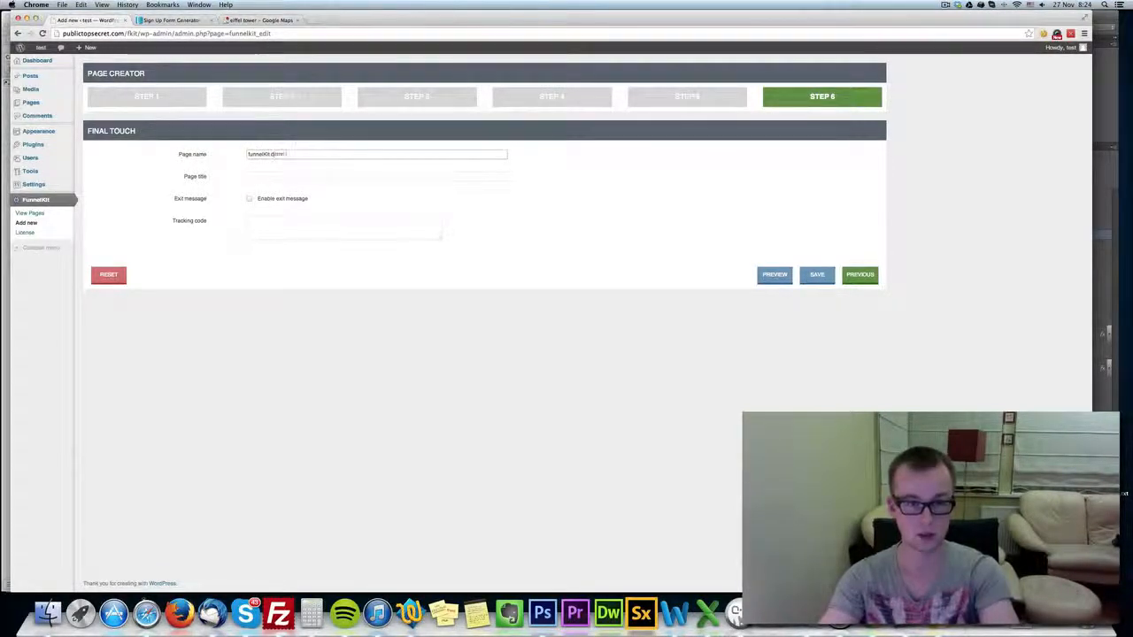
key("Tab")
type("Download My SUCESS SYSTEM")
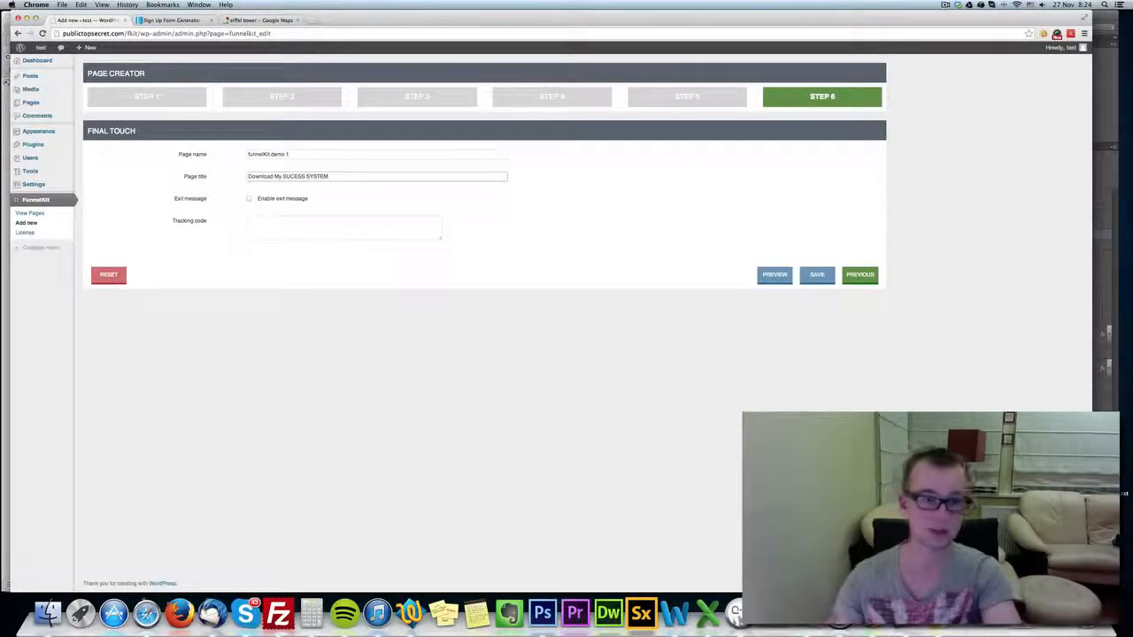
Enable the exit message and set its width to 400 px.
left_click(284, 201)
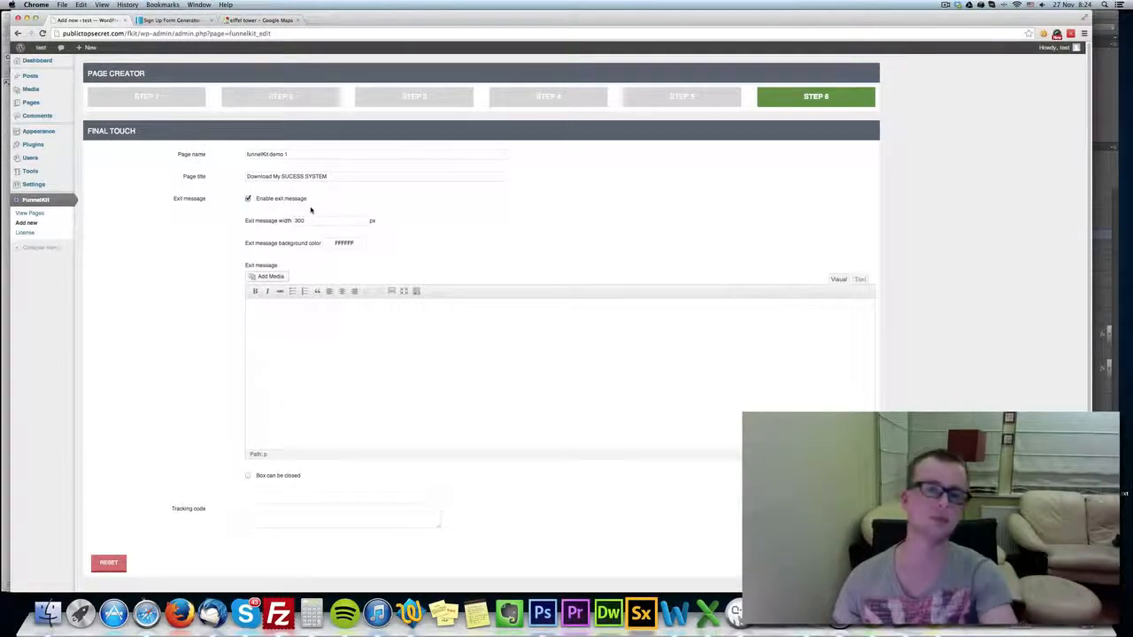
left_click(314, 220)
left_click_drag(324, 223, 285, 221)
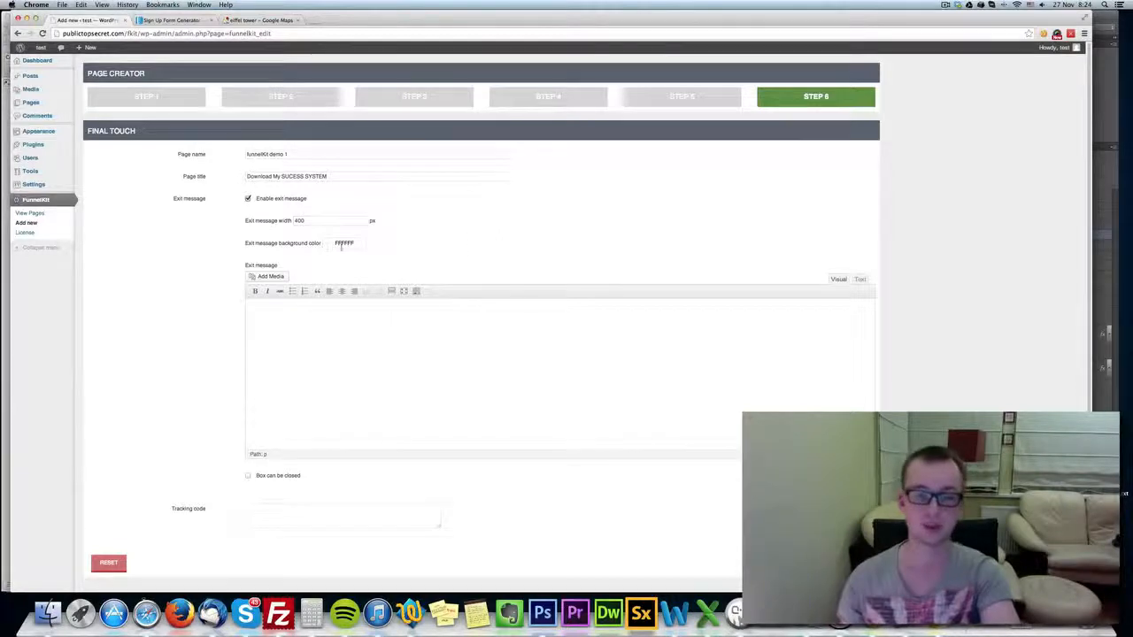
Set the exit message background color to 000000.
left_click(344, 243)
left_click(420, 297)
left_click(465, 220)
left_click(352, 245)
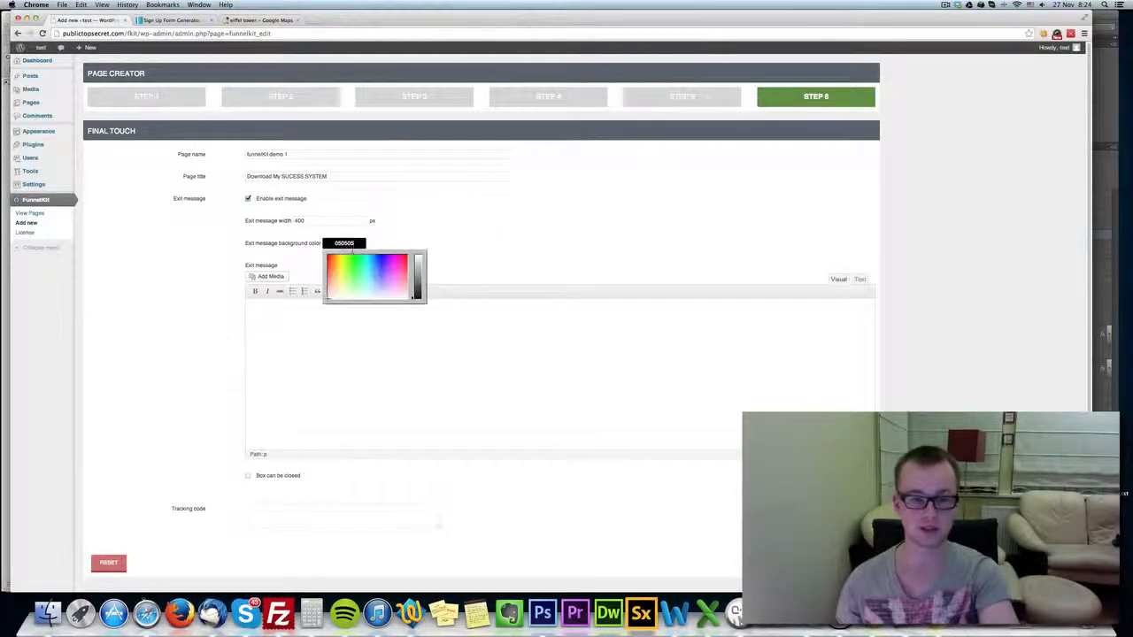
left_click(472, 247)
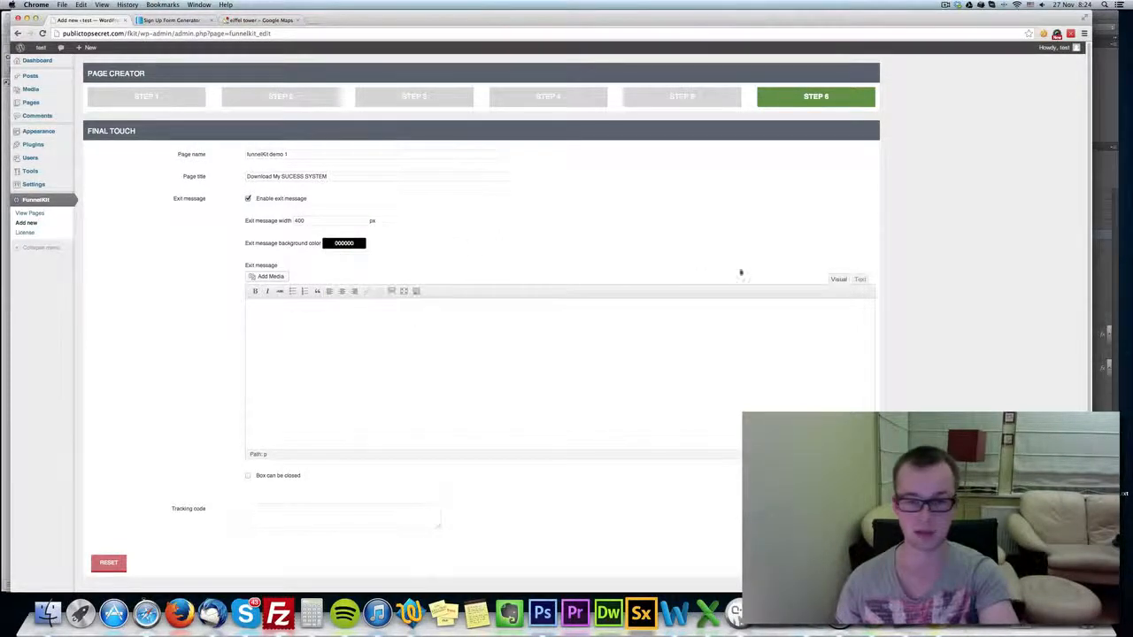
Add a centered Heading 1 line reading "WAIT!" to the exit message and color its text white.
left_click(251, 307)
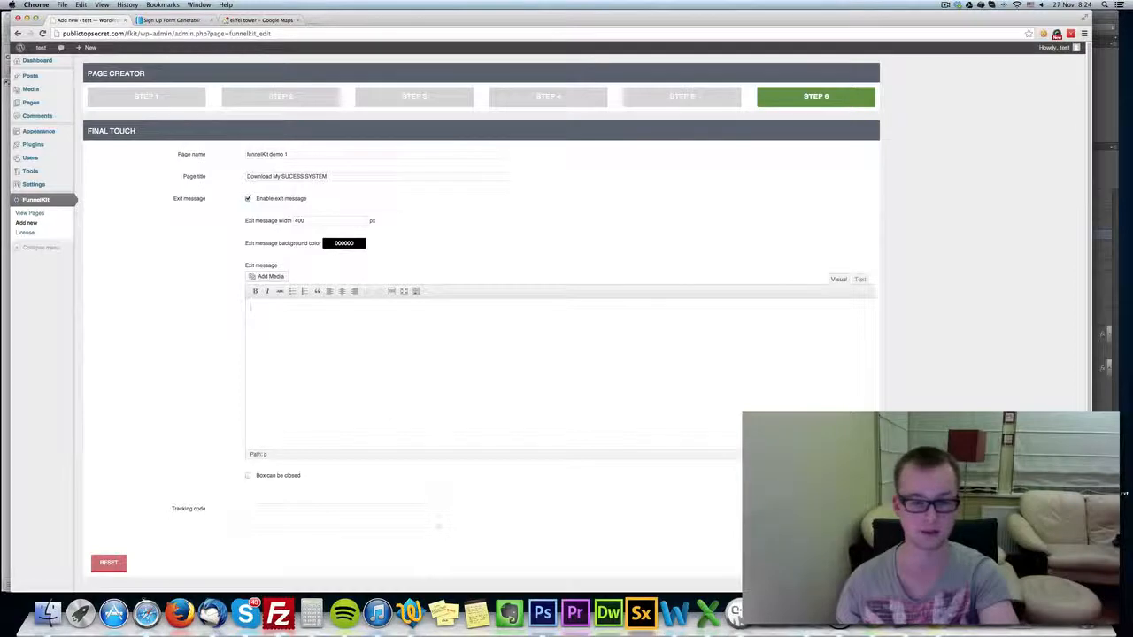
left_click(416, 290)
left_click(342, 292)
left_click(270, 304)
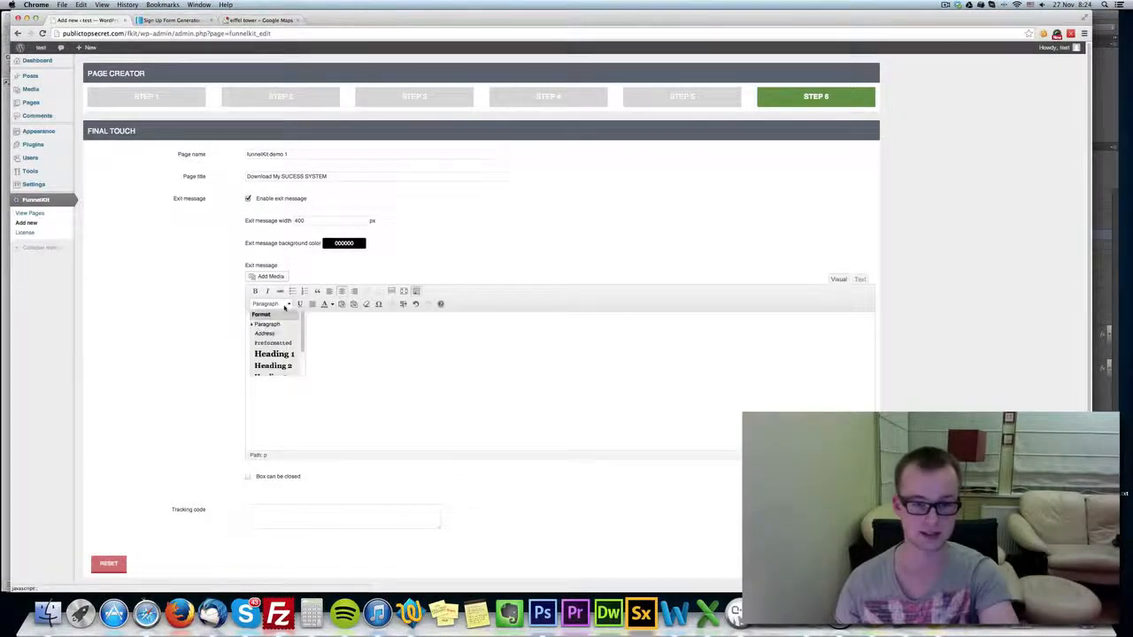
left_click(274, 350)
type("WAIT!")
key("super+a")
left_click(327, 305)
left_click(332, 304)
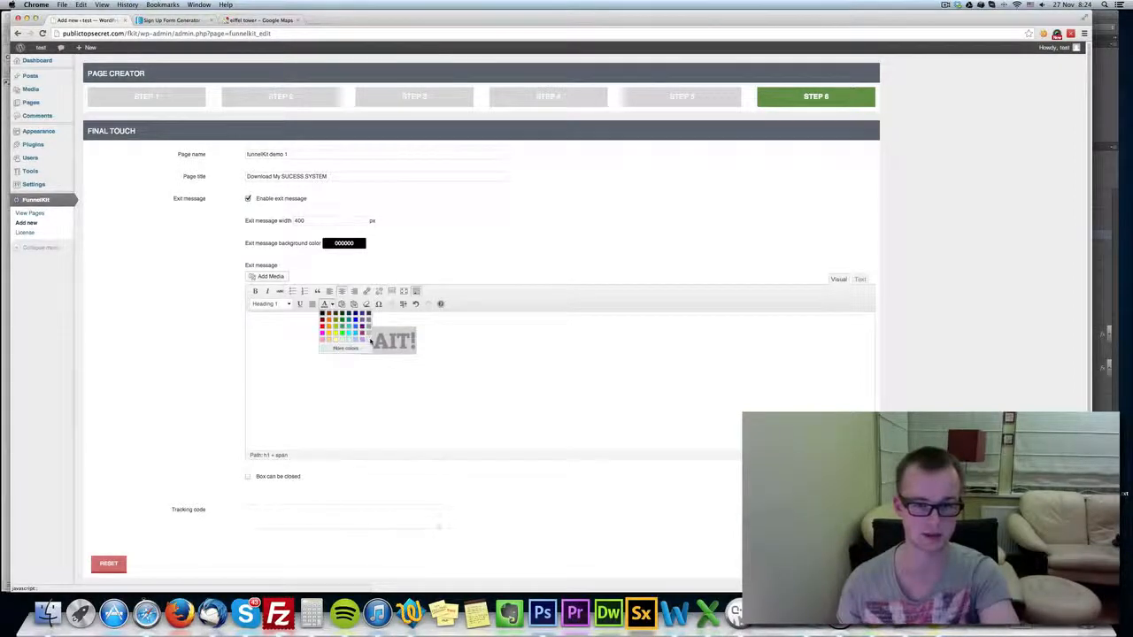
left_click(368, 338)
Add the line "DON'T MISS THIS OUT!" below the heading in the exit message.
key("Return")
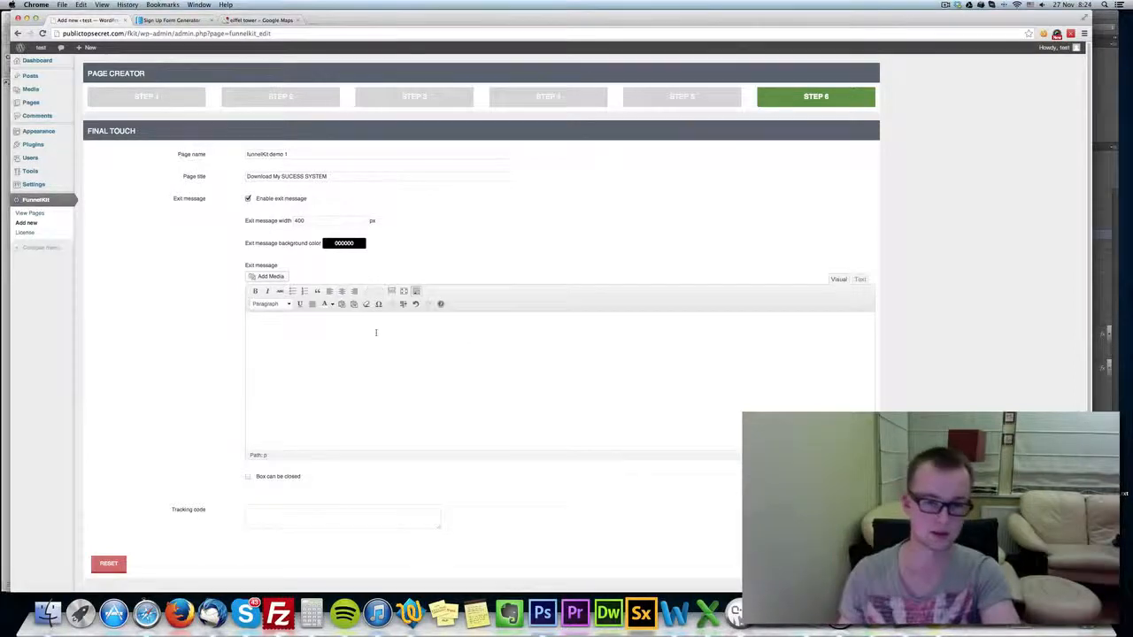
type("D")
key("BackSpace")
key("BackSpace")
key("BackSpace")
type("MISS")
key("BackSpace")
key("BackSpace")
key("BackSpace")
key("BackSpace")
key("BackSpace")
type("T MISS")
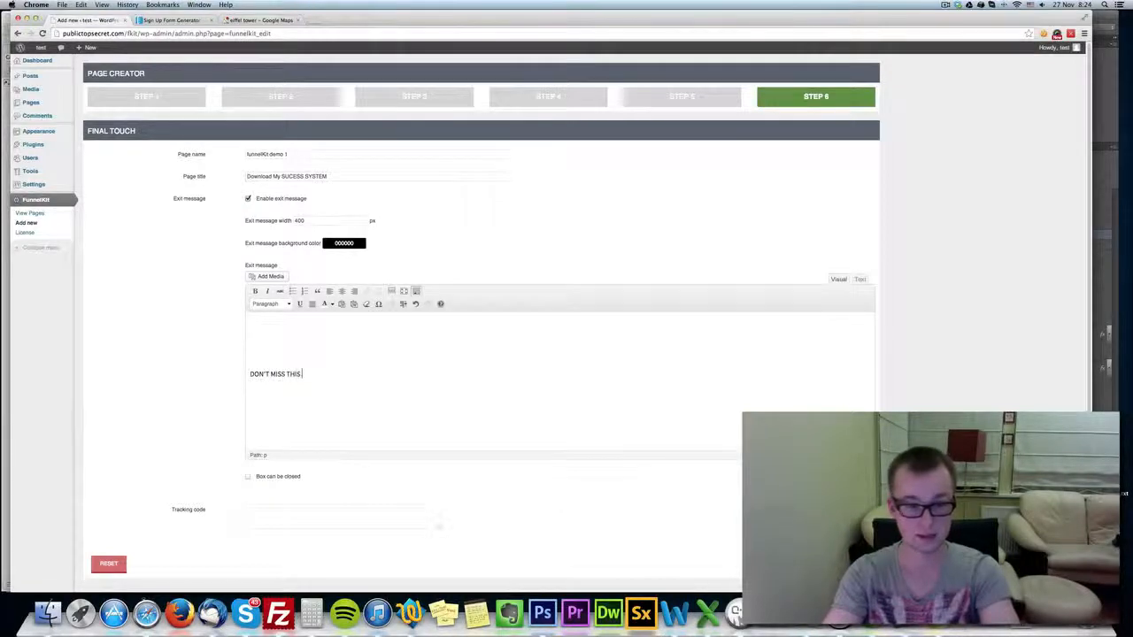
Format the "DON'T MISS THIS OUT!" line as a centered Heading 2 with white text.
left_click_drag(317, 373, 249, 374)
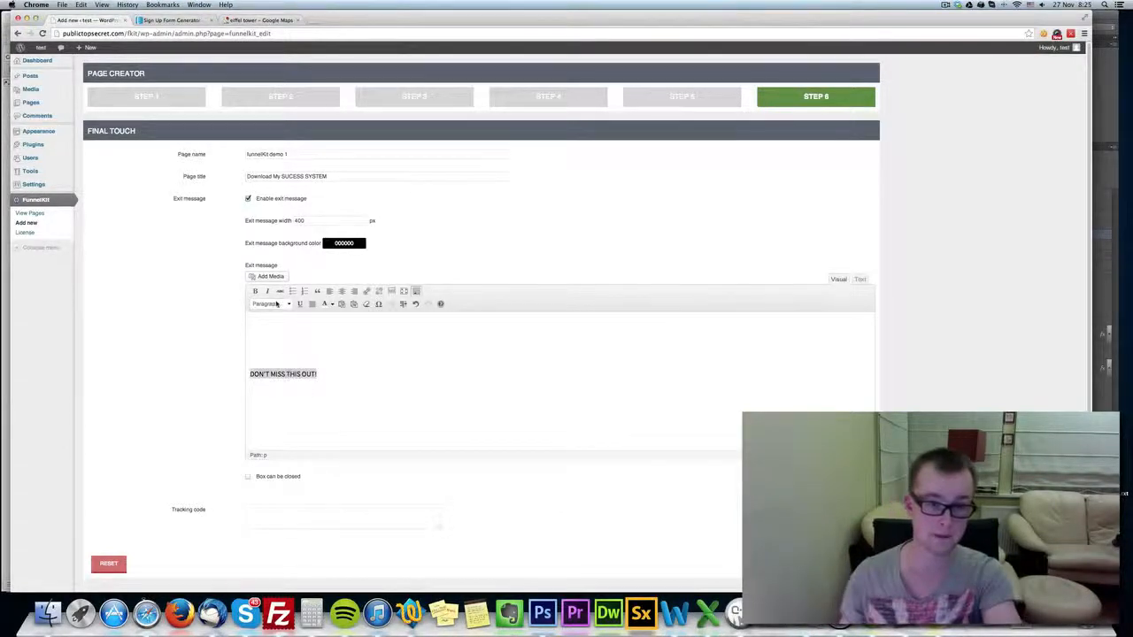
left_click(270, 304)
left_click(276, 365)
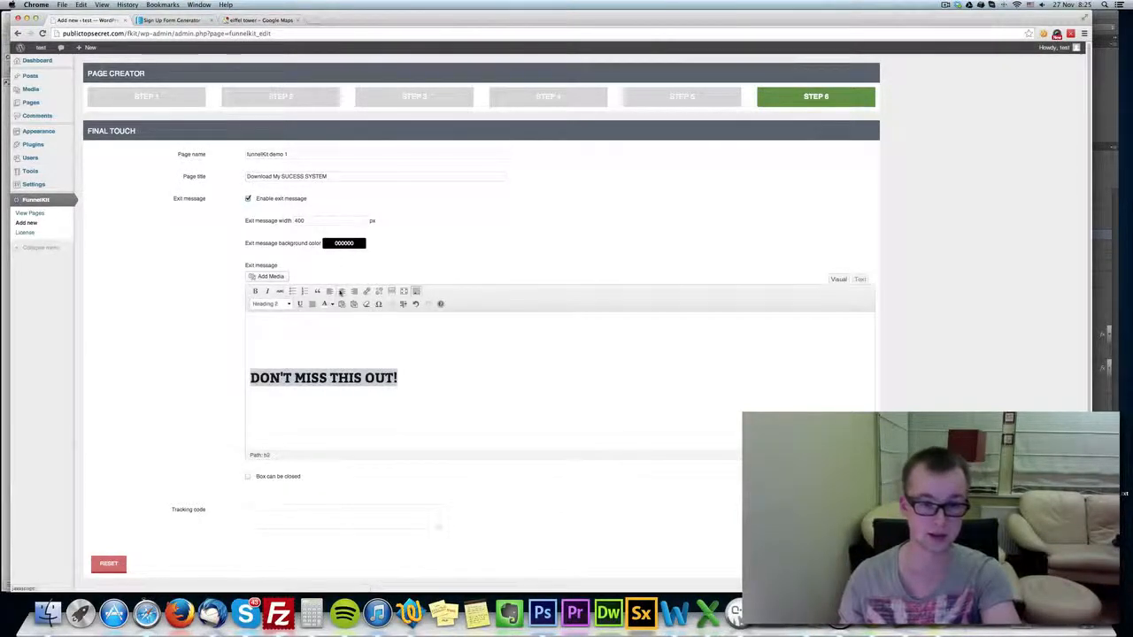
left_click(341, 291)
left_click(324, 303)
left_click(520, 399)
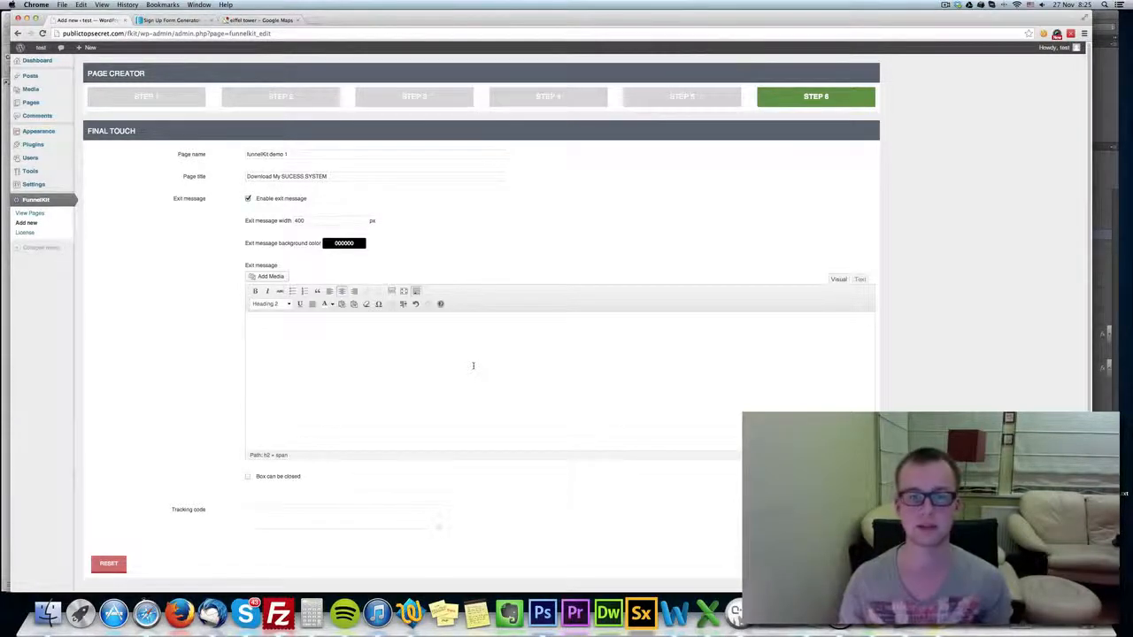
Copy the image URL of the yellow CONTINUE button from the form builder's Style 6 gallery and return to the final touch step.
left_click(549, 96)
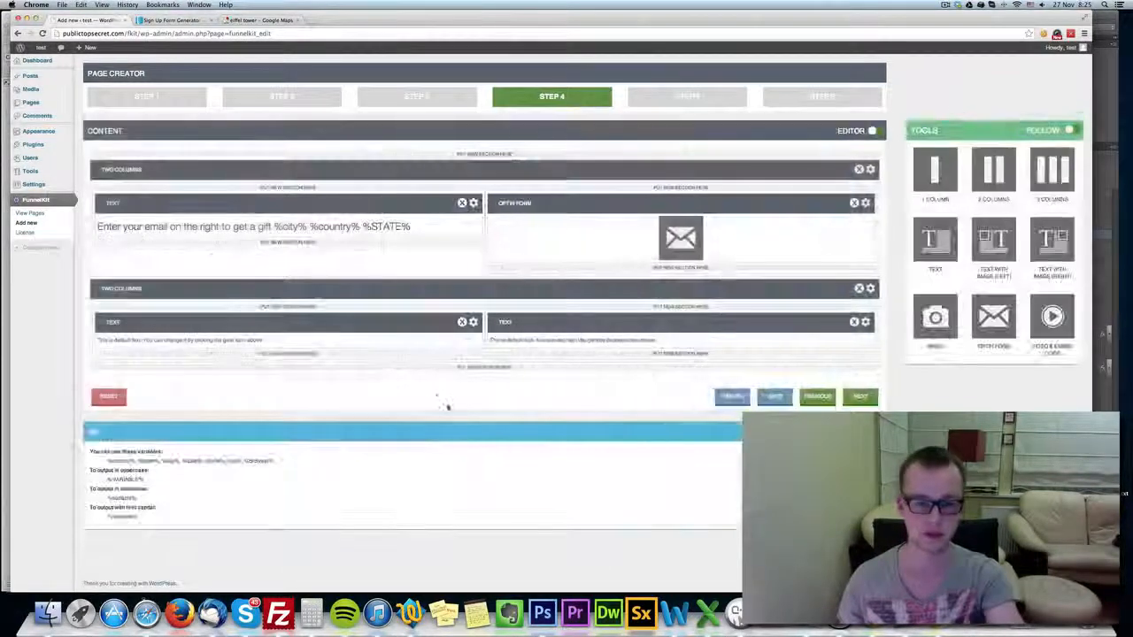
left_click(417, 97)
scroll(433, 354, "down", 3)
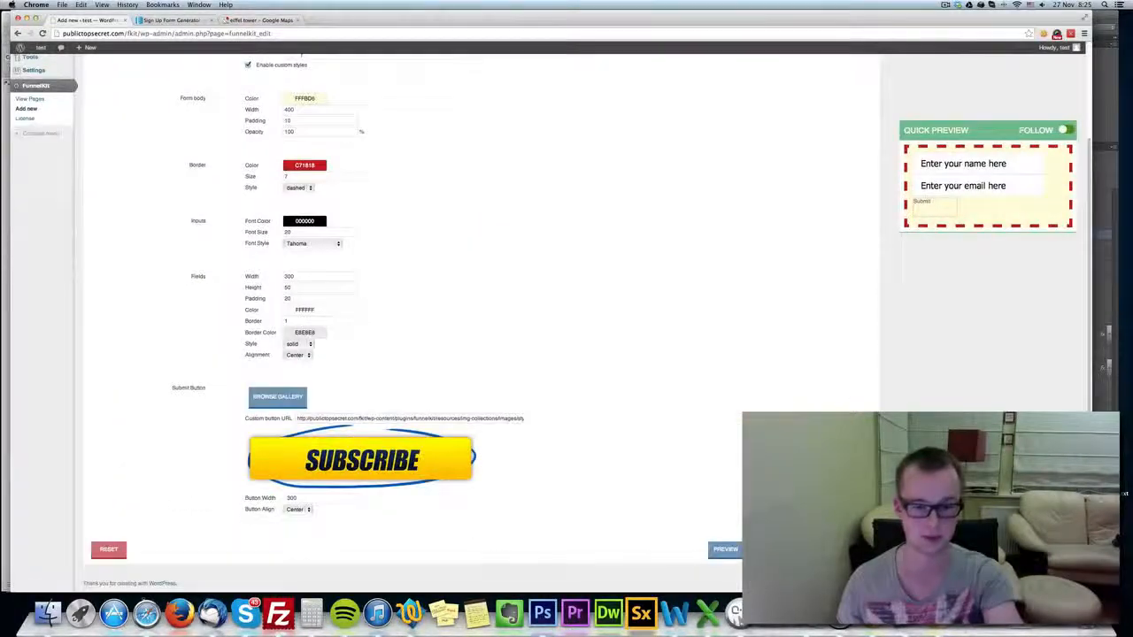
triple_click(434, 418)
scroll(416, 434, "up", 3)
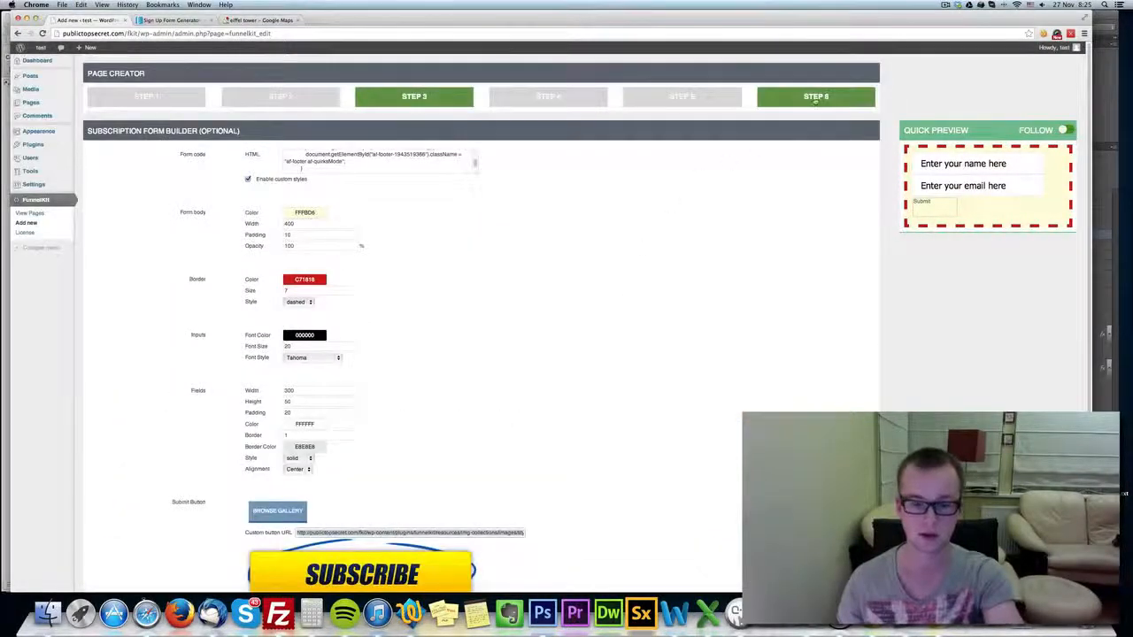
scroll(410, 449, "down", 2)
left_click(270, 438)
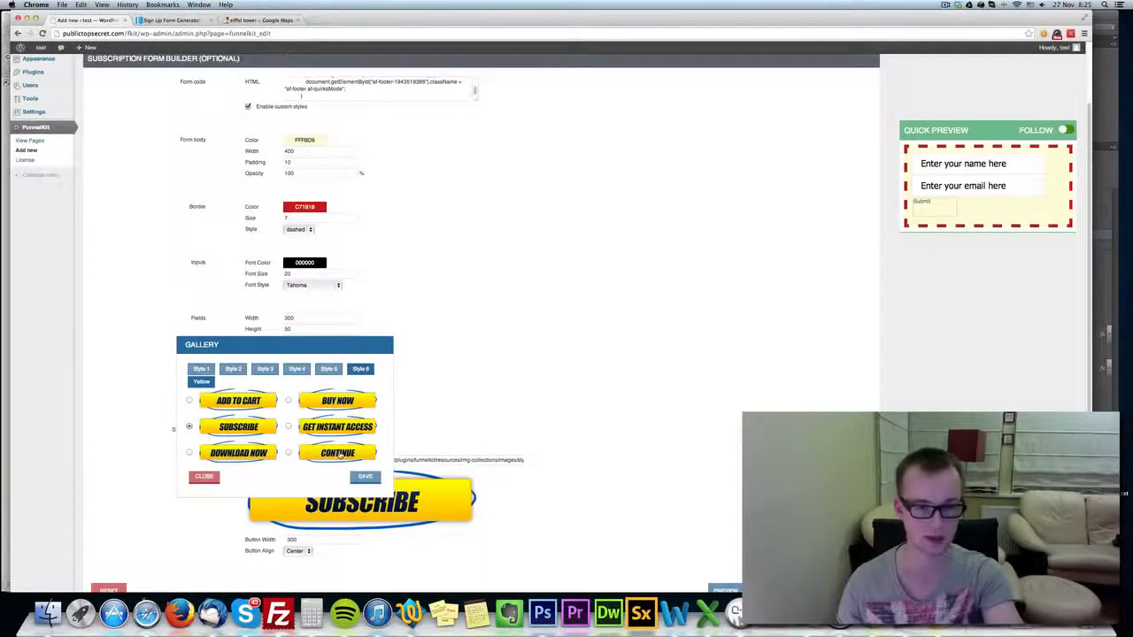
right_click(339, 452)
left_click(390, 464)
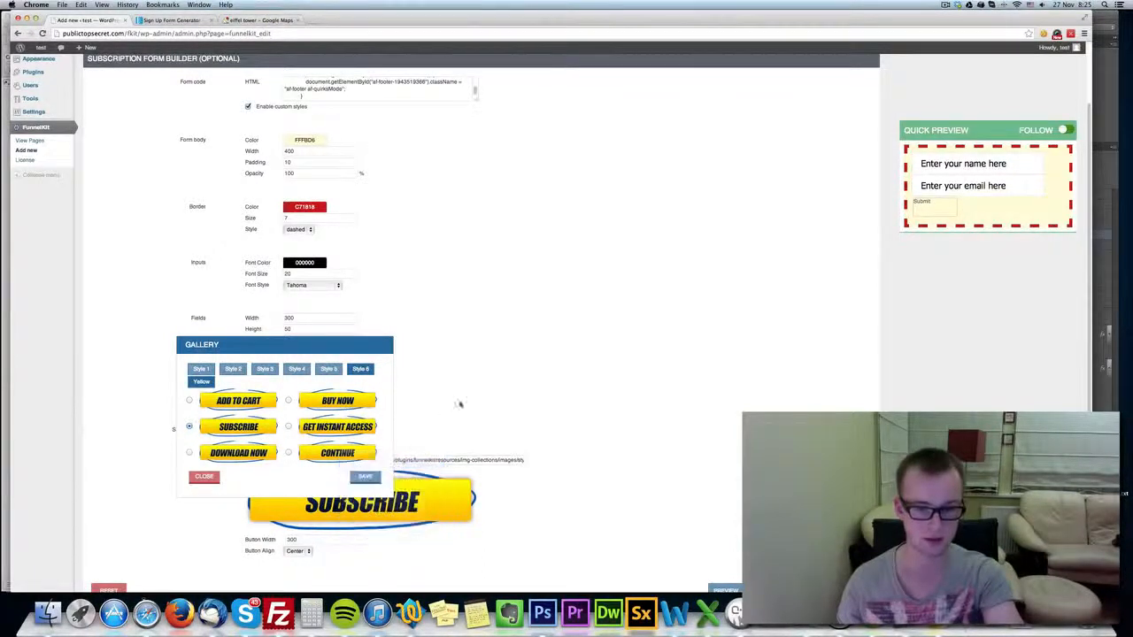
left_click(215, 480)
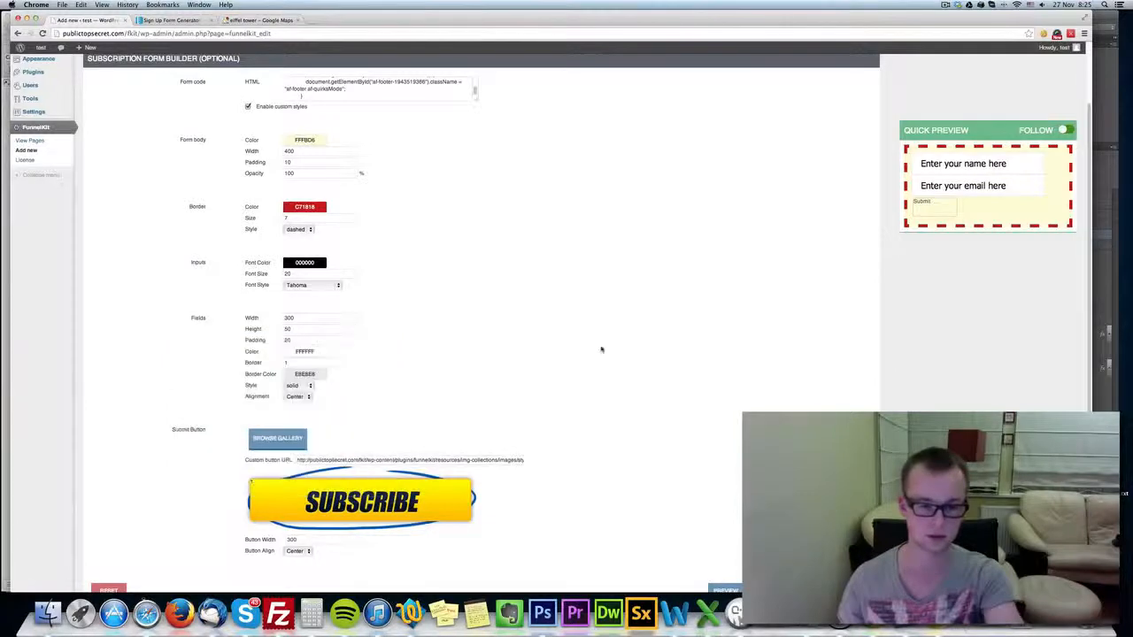
scroll(602, 349, "up", 2)
left_click(812, 98)
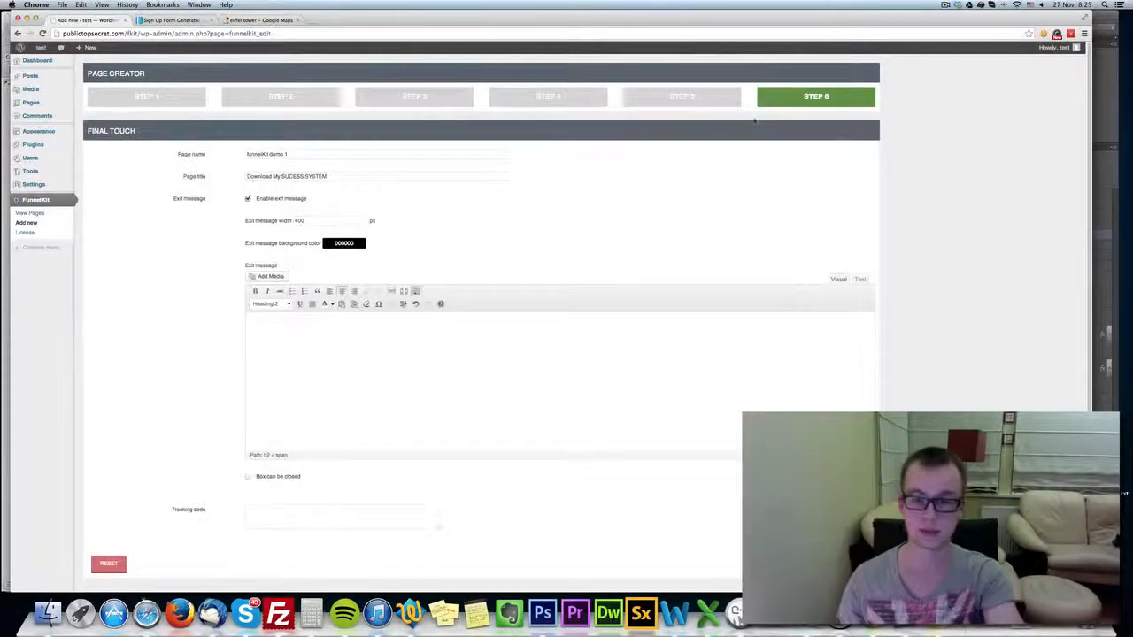
Highlight the white exit message text to check it, and place the cursor on an empty paragraph below it.
left_click(610, 401)
key("super+a")
key("super+c")
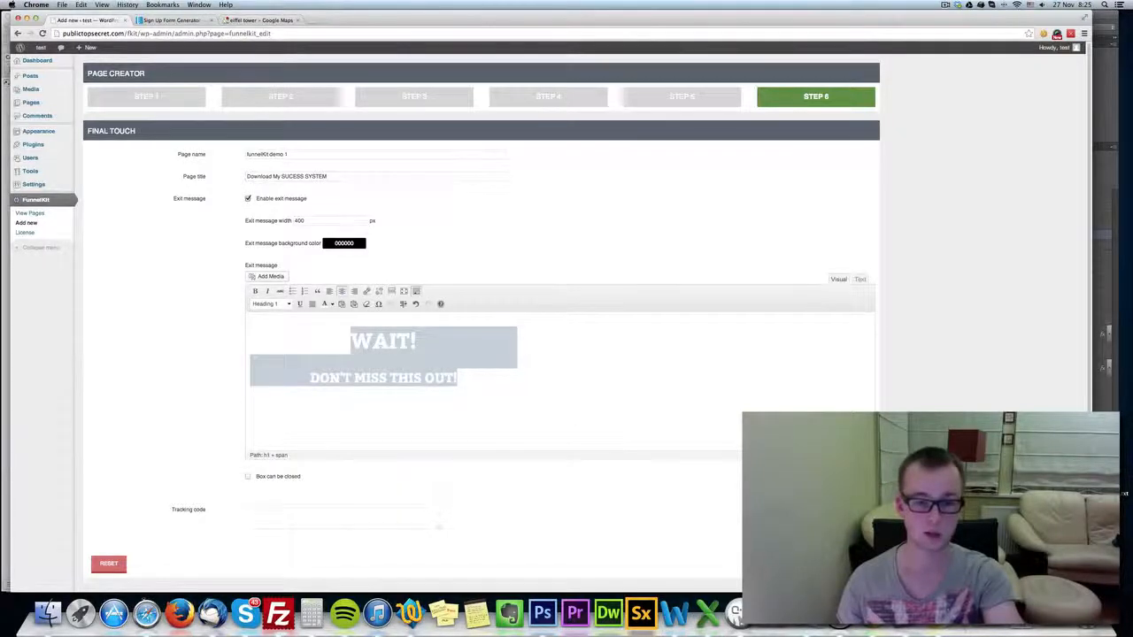
key("BackSpace")
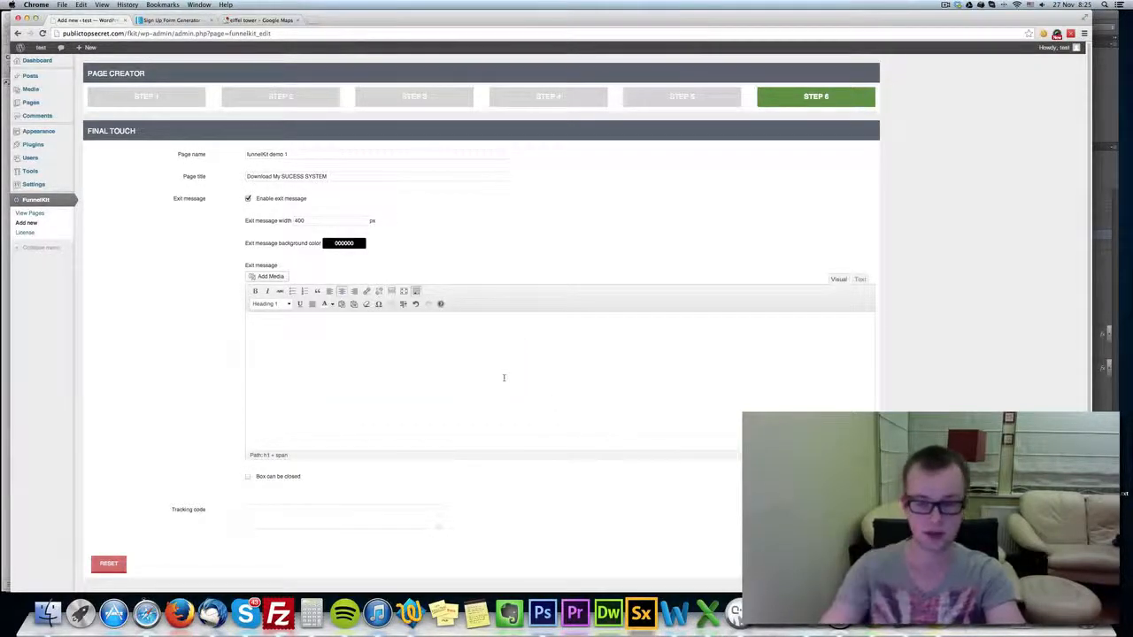
key("BackSpace")
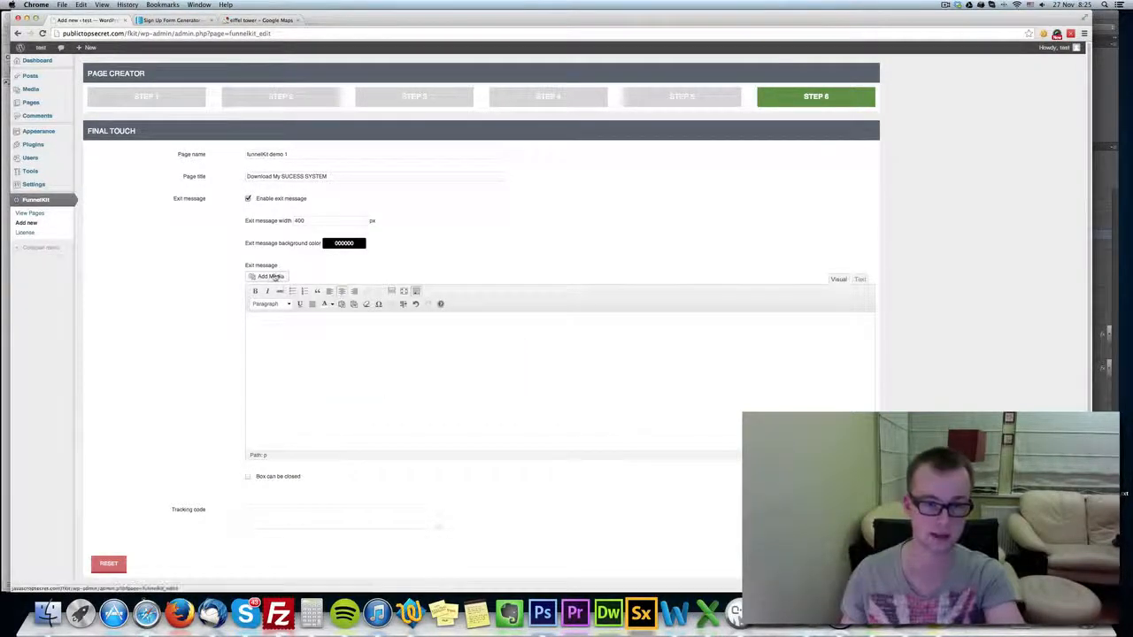
left_click(275, 277)
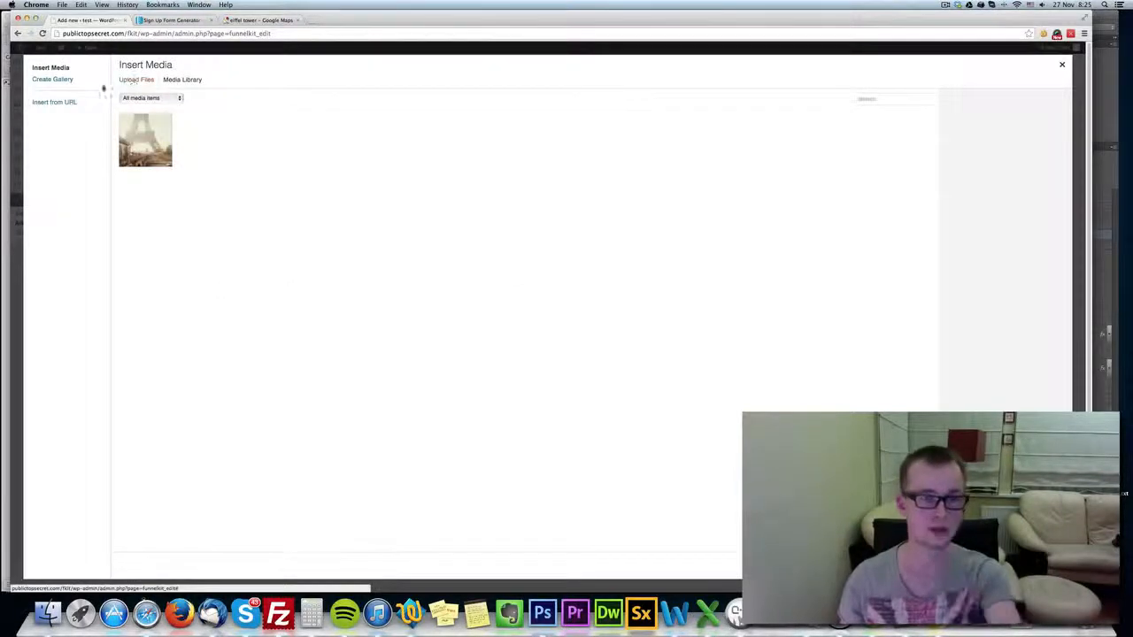
left_click(62, 102)
type("http://publictopsecret.com/fkit/wp-content/plugins/funnelkit/resources/img-collections/images/style6-yellow-6.png")
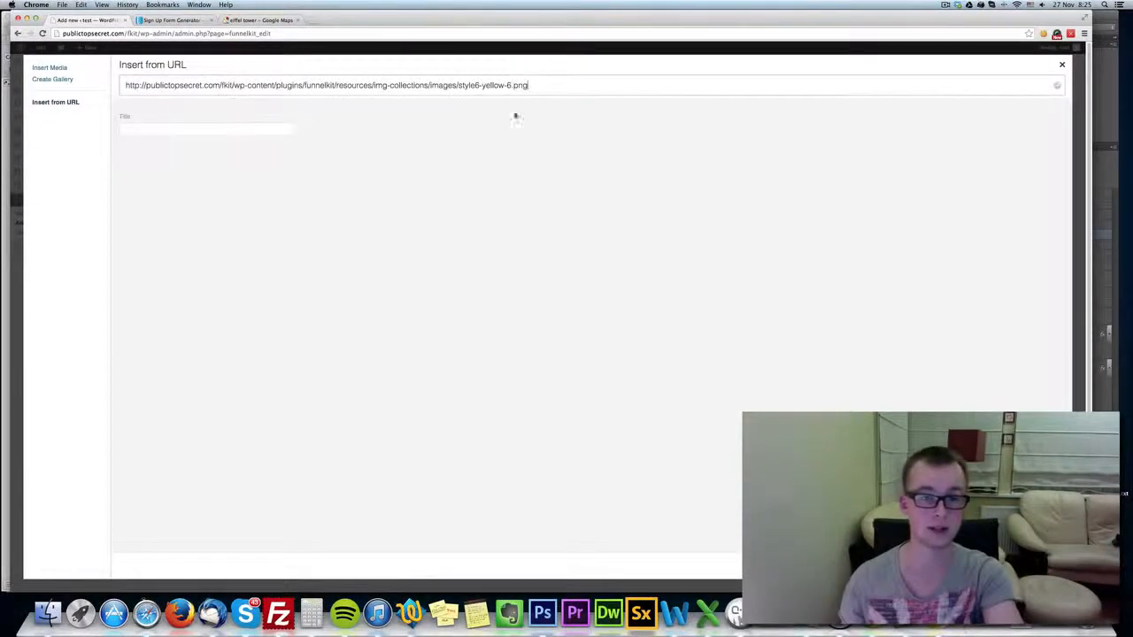
left_click(152, 259)
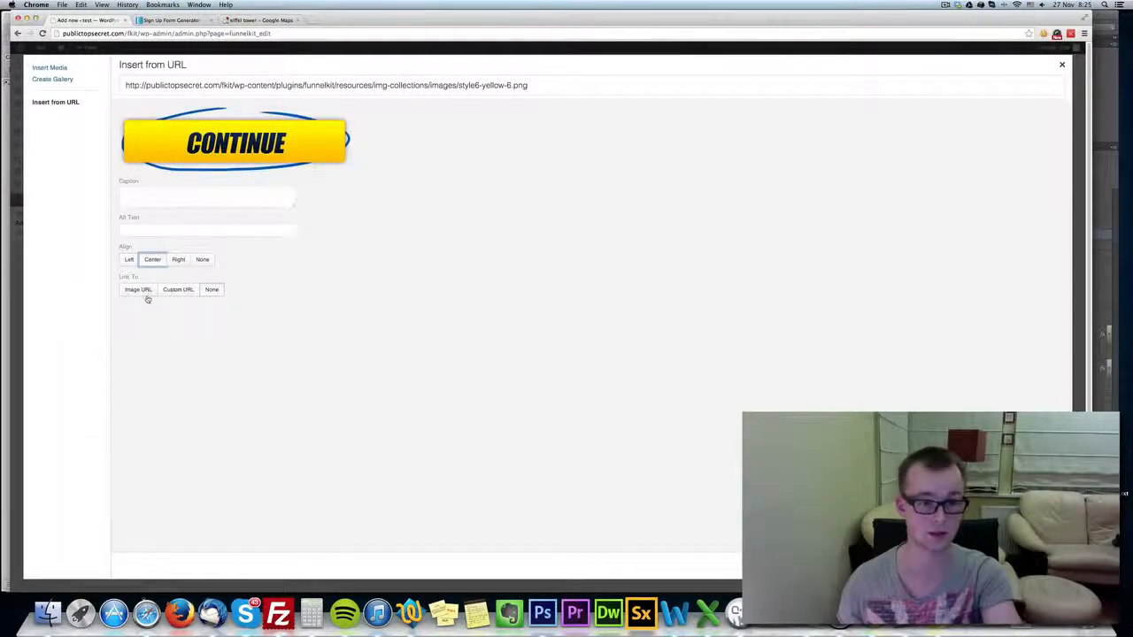
left_click(178, 289)
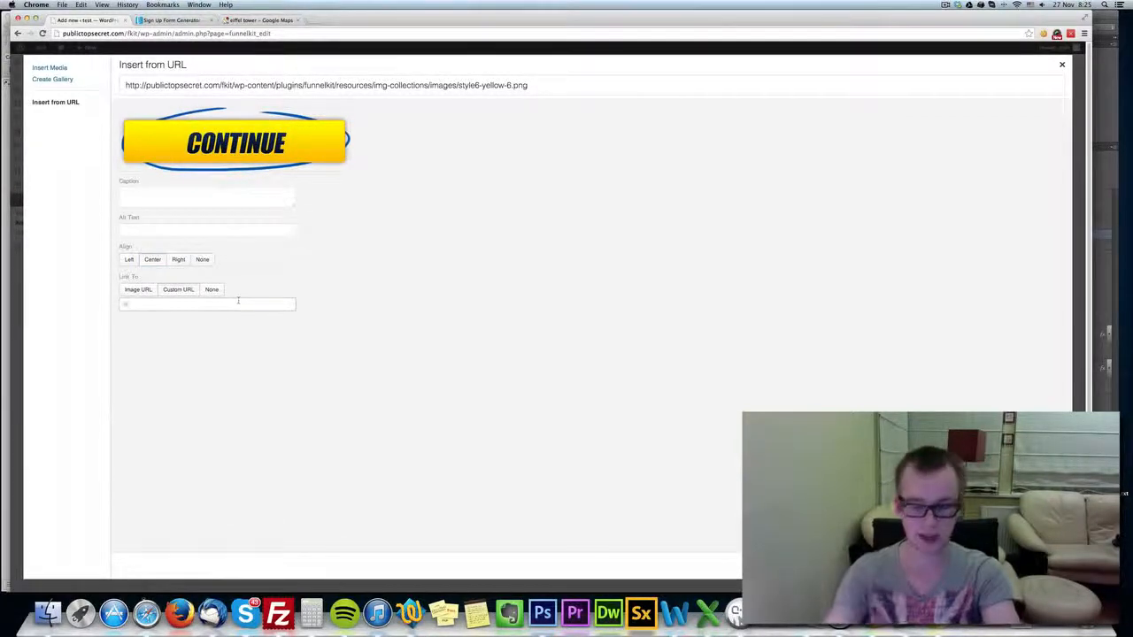
type("http://www.google.com")
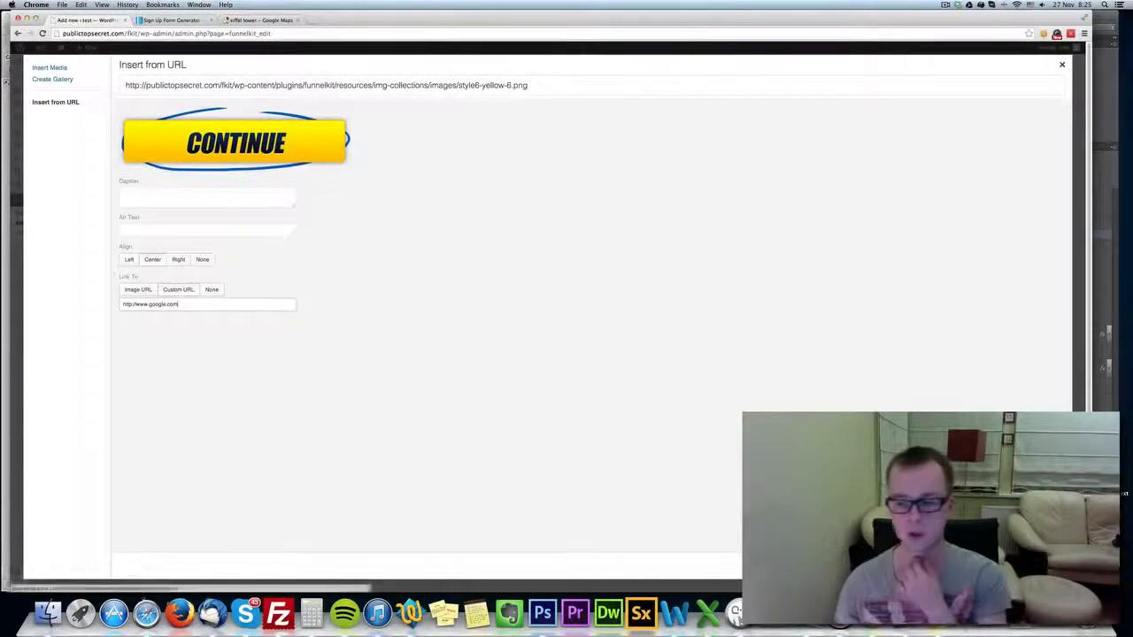
left_click(1039, 567)
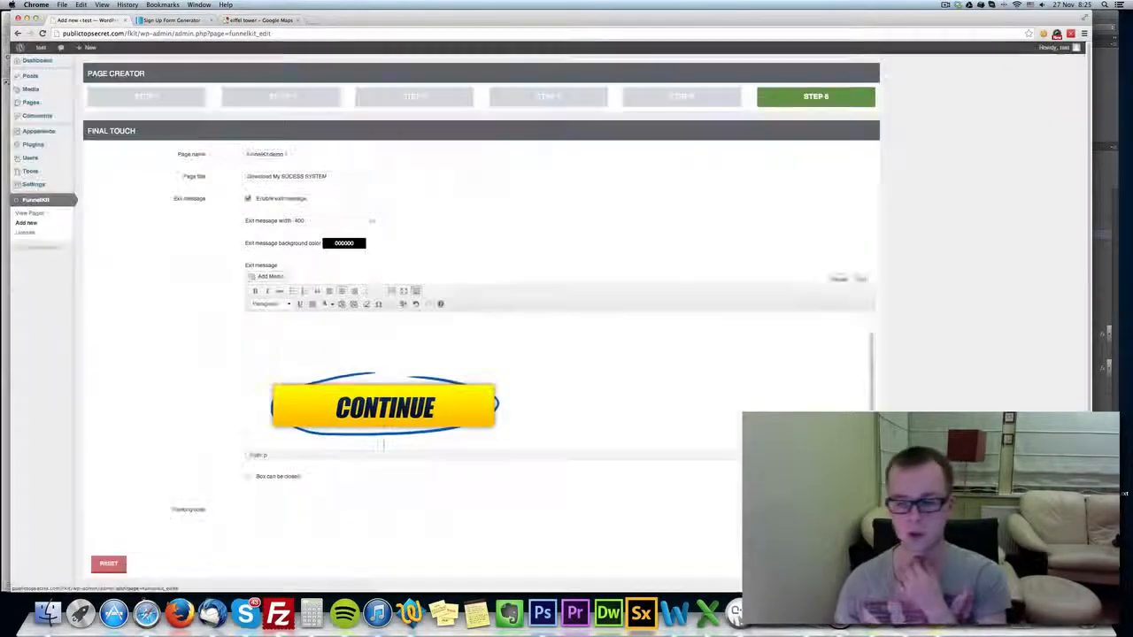
Check the text above the CONTINUE button image and scale the image down to 60%.
key("super+v")
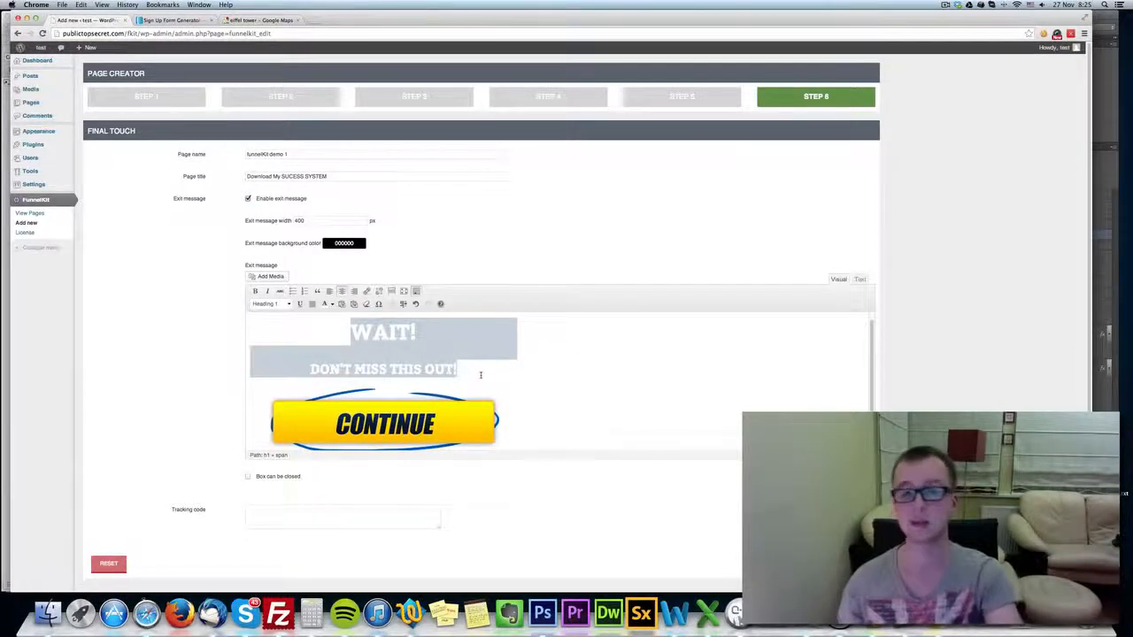
key("BackSpace")
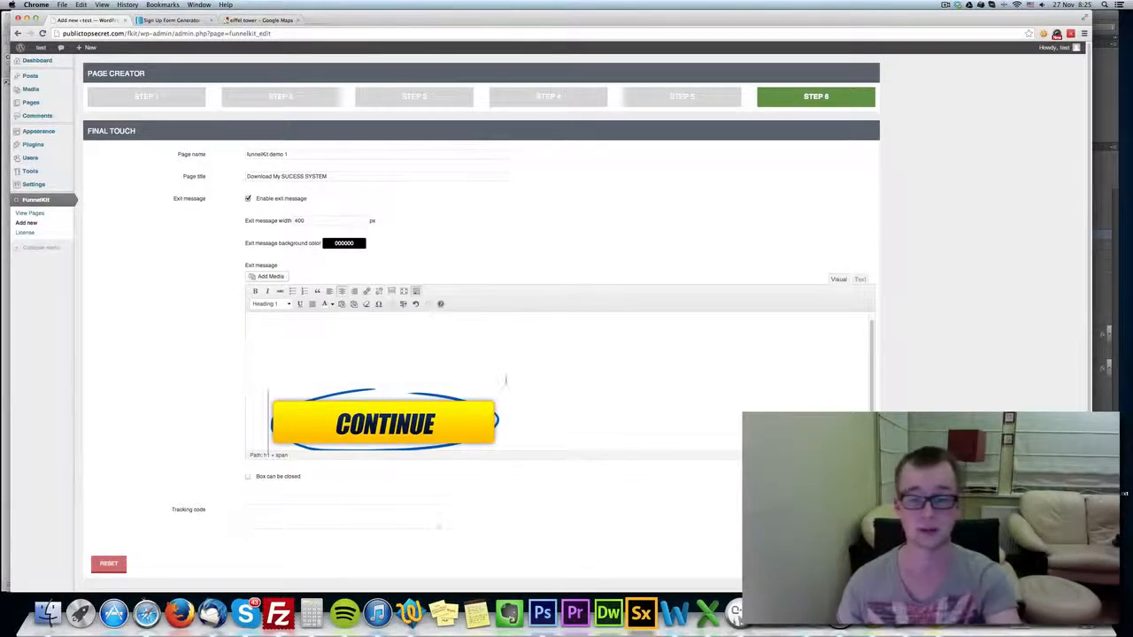
left_click(451, 407)
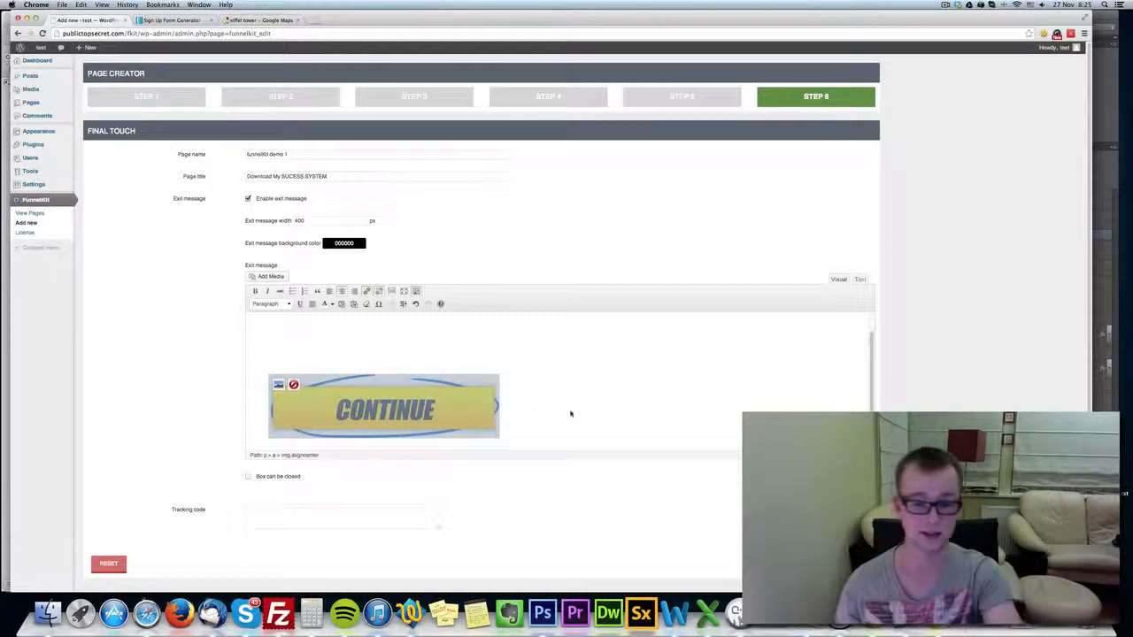
left_click(278, 384)
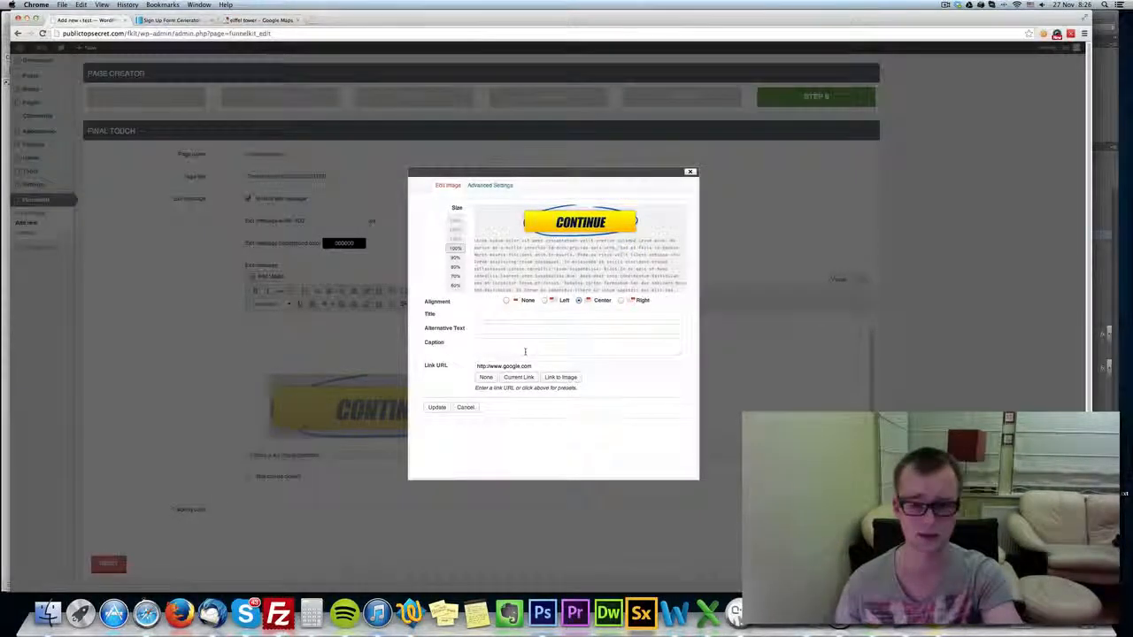
left_click(454, 266)
left_click(456, 277)
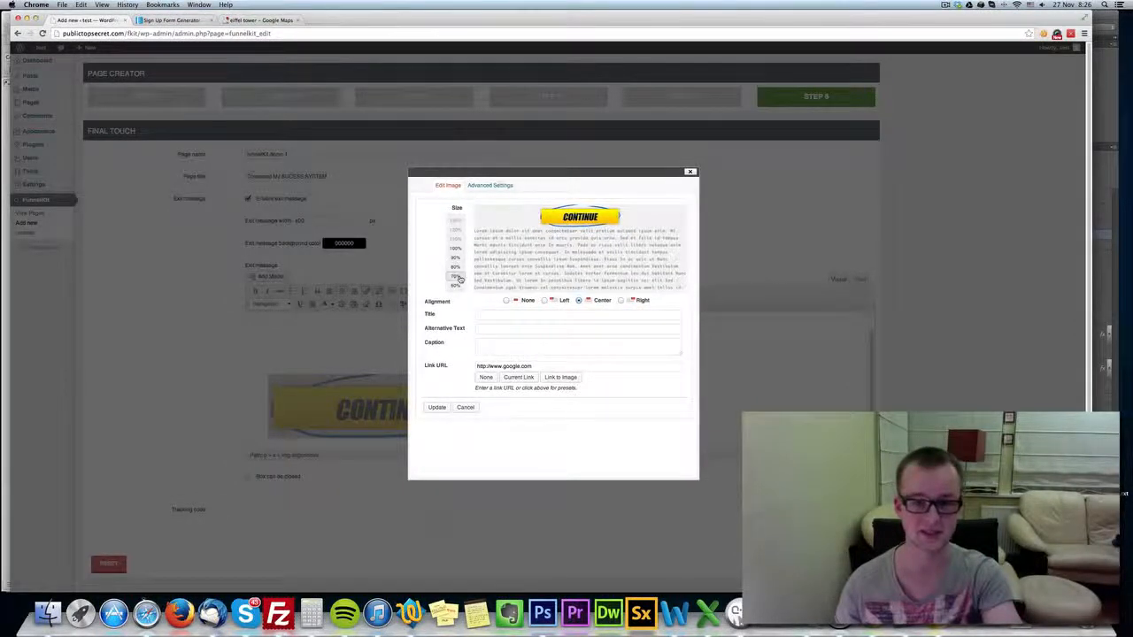
left_click(459, 285)
left_click(437, 407)
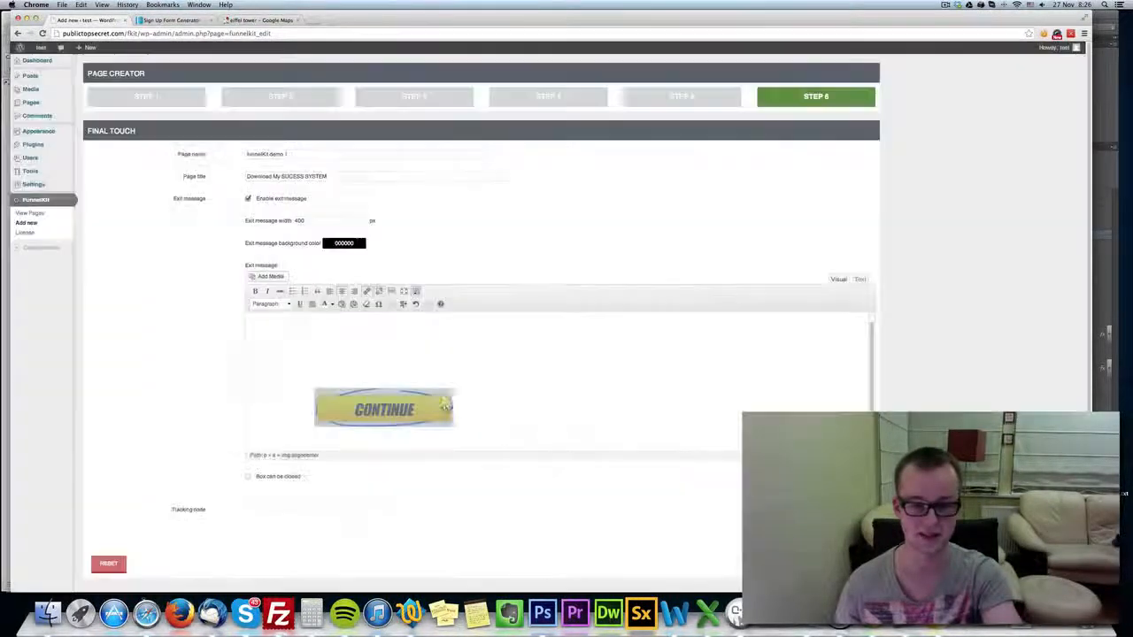
Allow the exit message box to be closed and save the page.
scroll(282, 476, "down", 1)
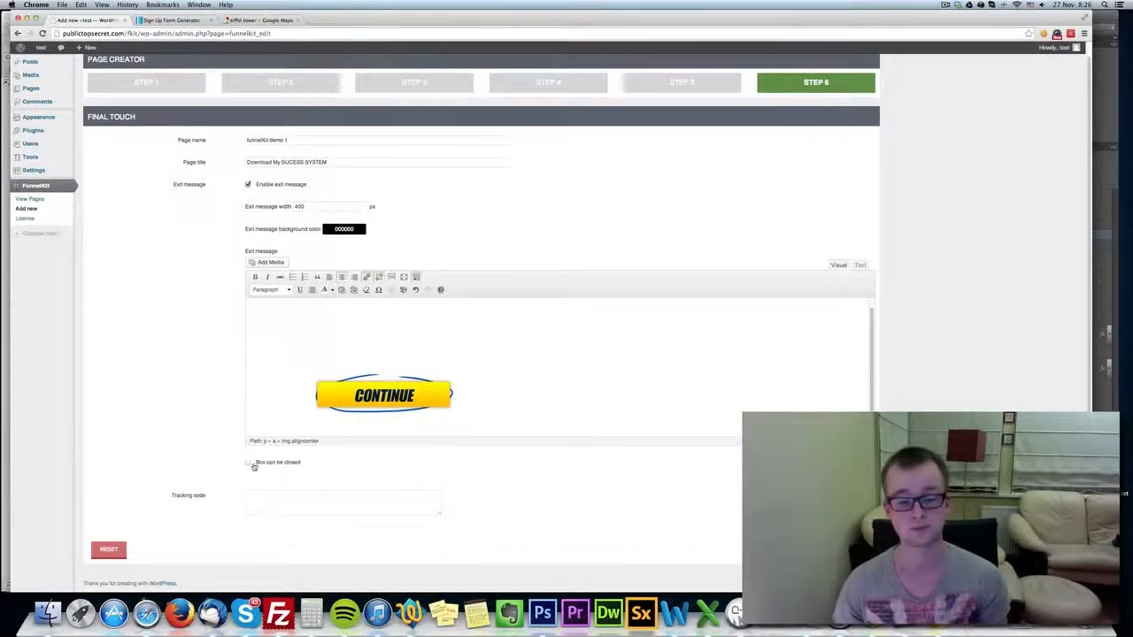
left_click(287, 462)
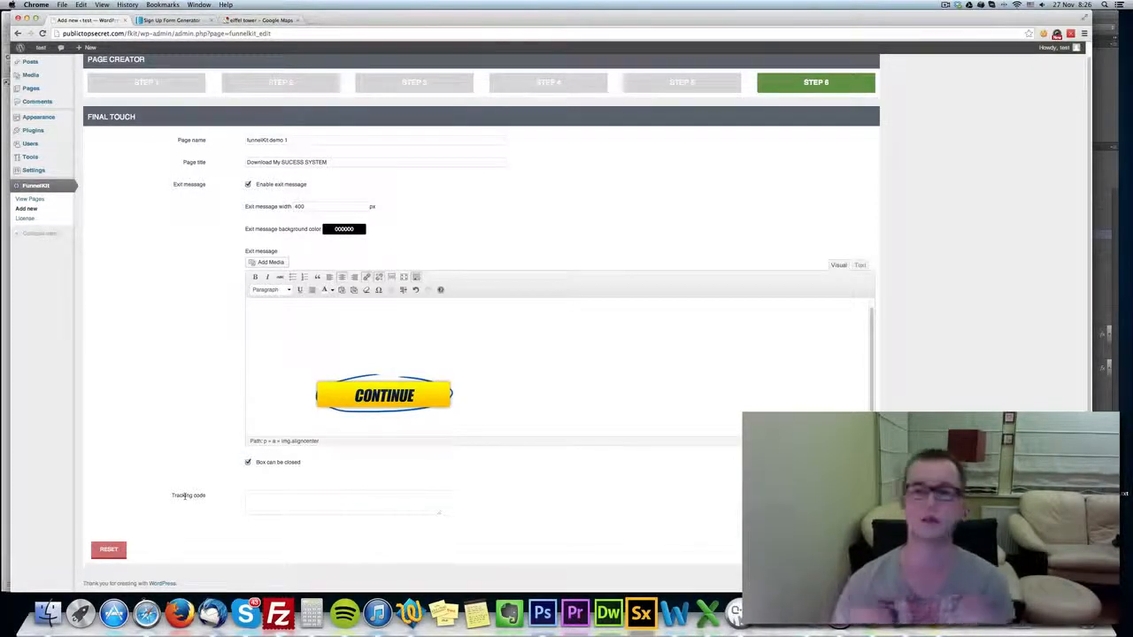
left_click(852, 550)
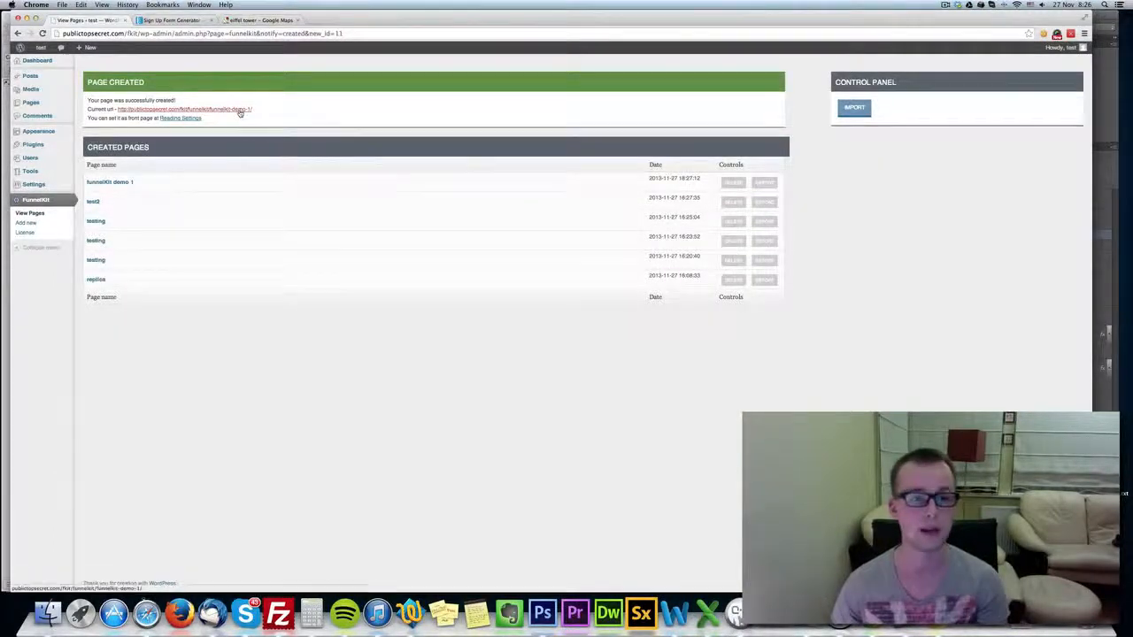
View and reload the published "funnelKit demo 1" page, and return to the FunnelKit pages list.
left_click(237, 110)
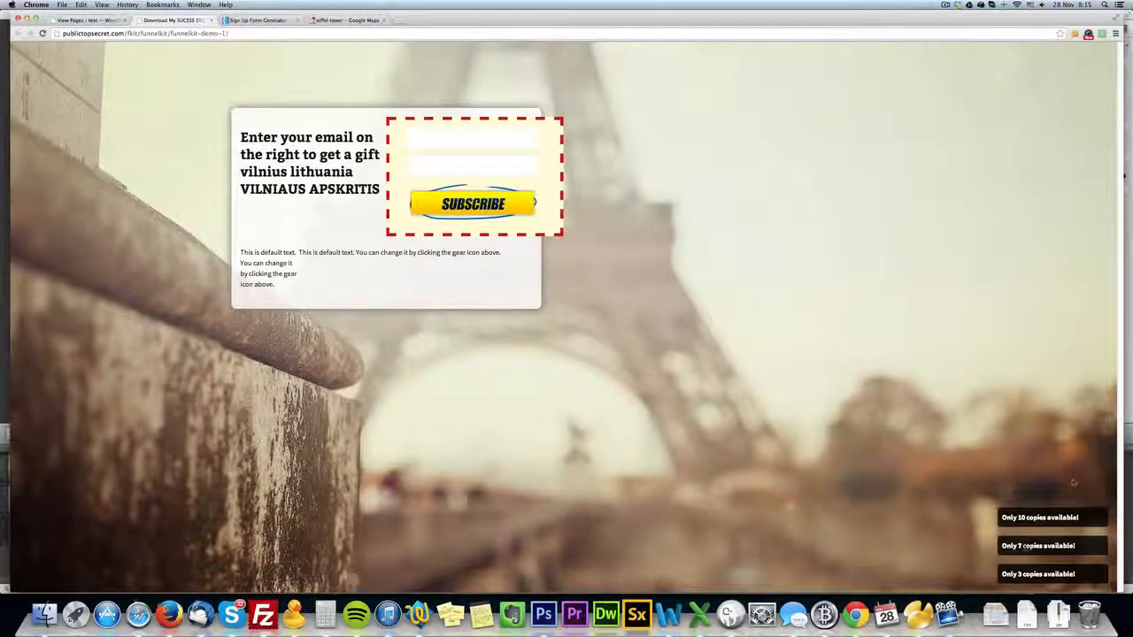
left_click(42, 33)
left_click(80, 19)
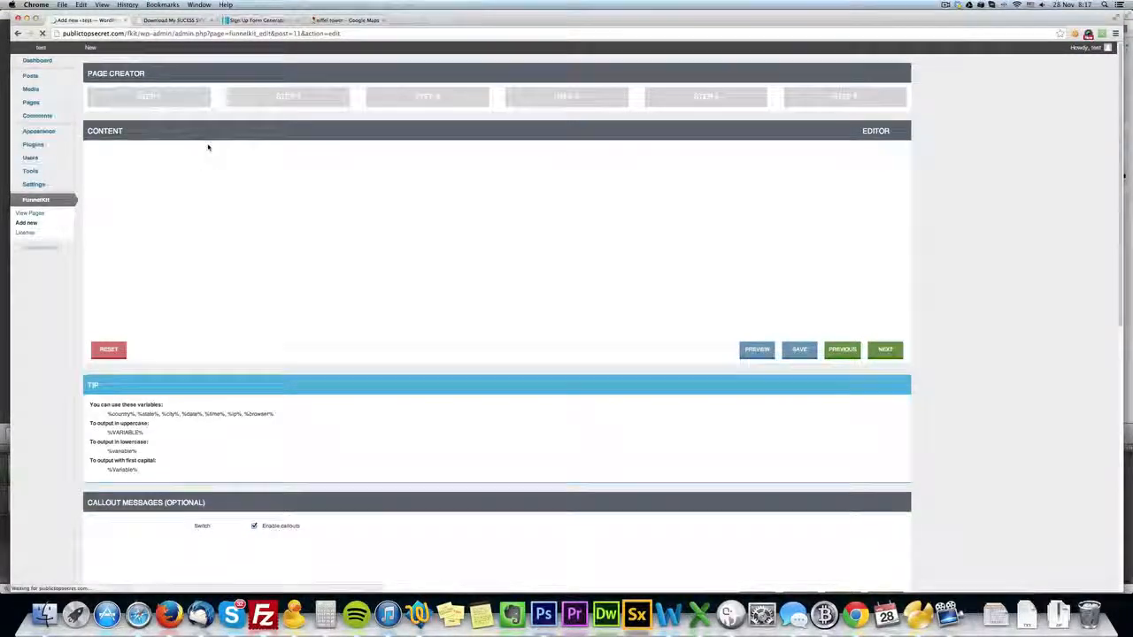
Set the main container's fixed width to 1000 px, save the page and check the reloaded published page.
left_click(291, 100)
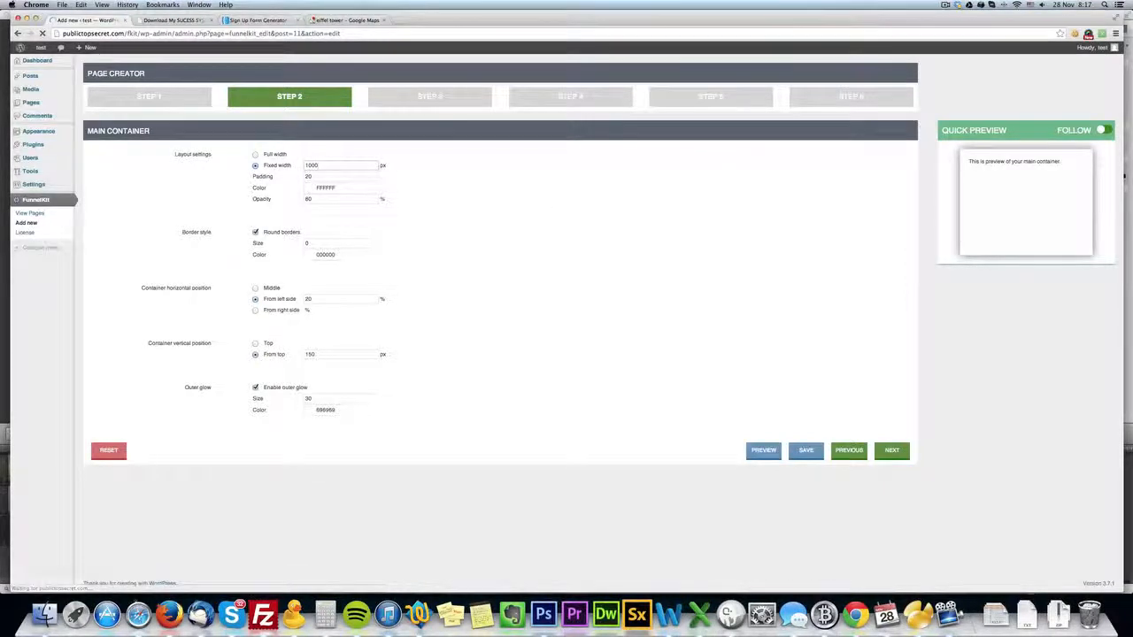
left_click(812, 455)
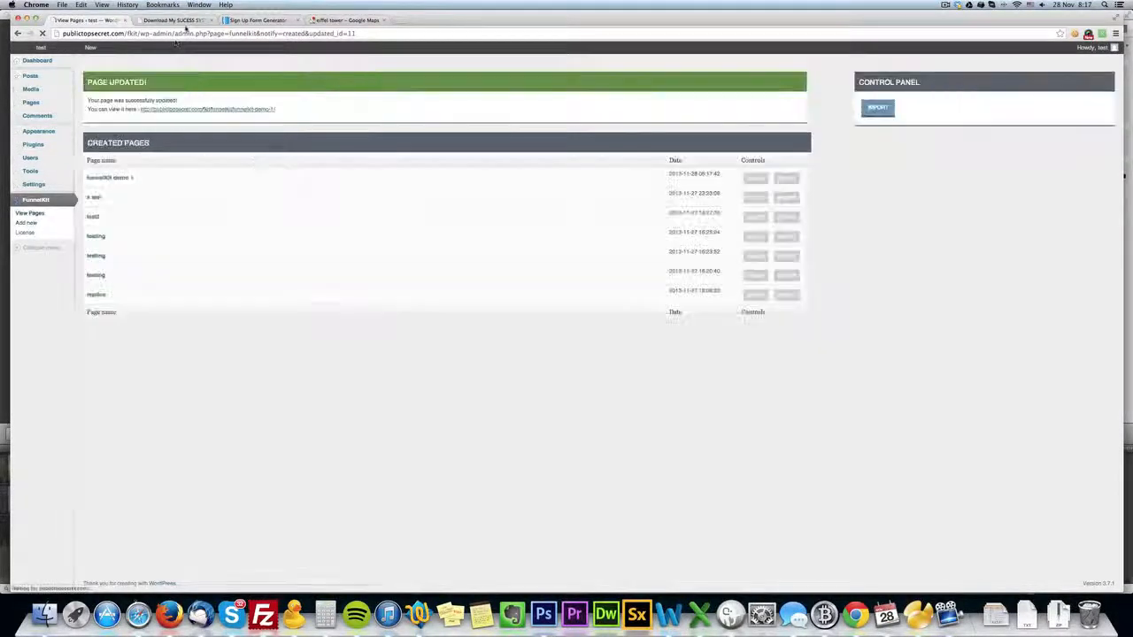
left_click(177, 20)
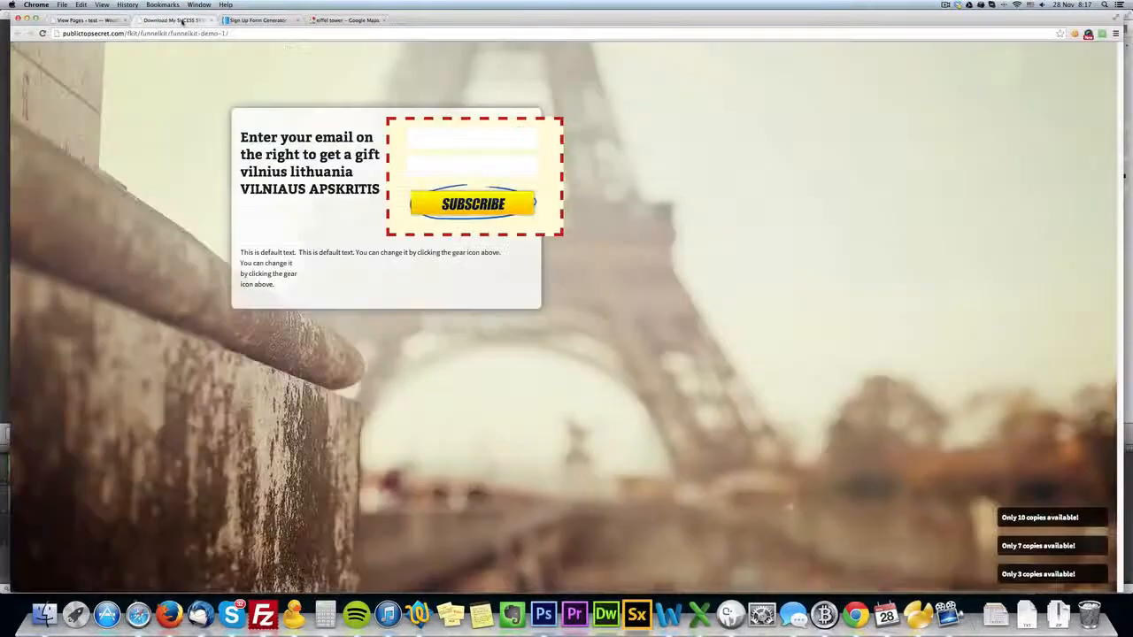
left_click(42, 33)
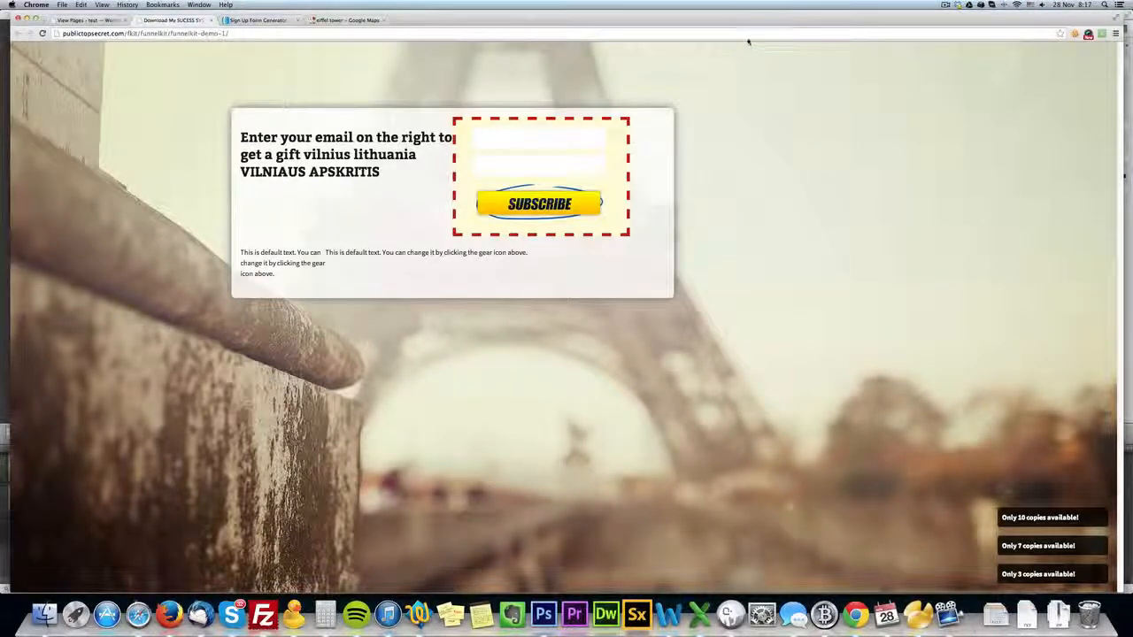
Reopen the "funnelKit demo 1" page's final-touch settings and save the page with the exit message enabled.
left_click(84, 21)
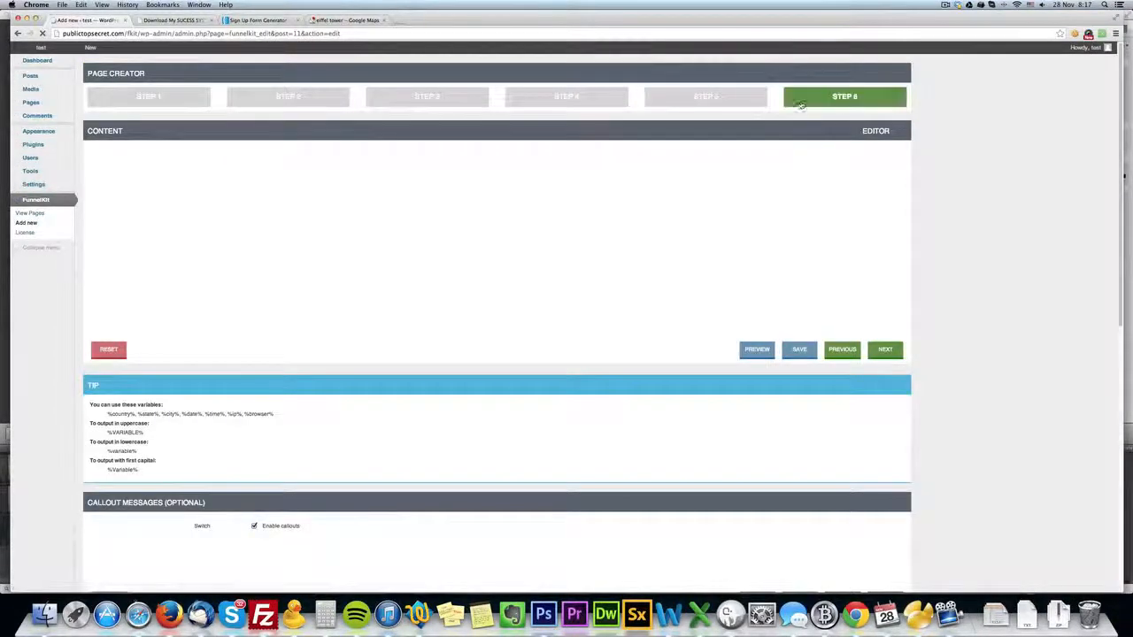
left_click(847, 100)
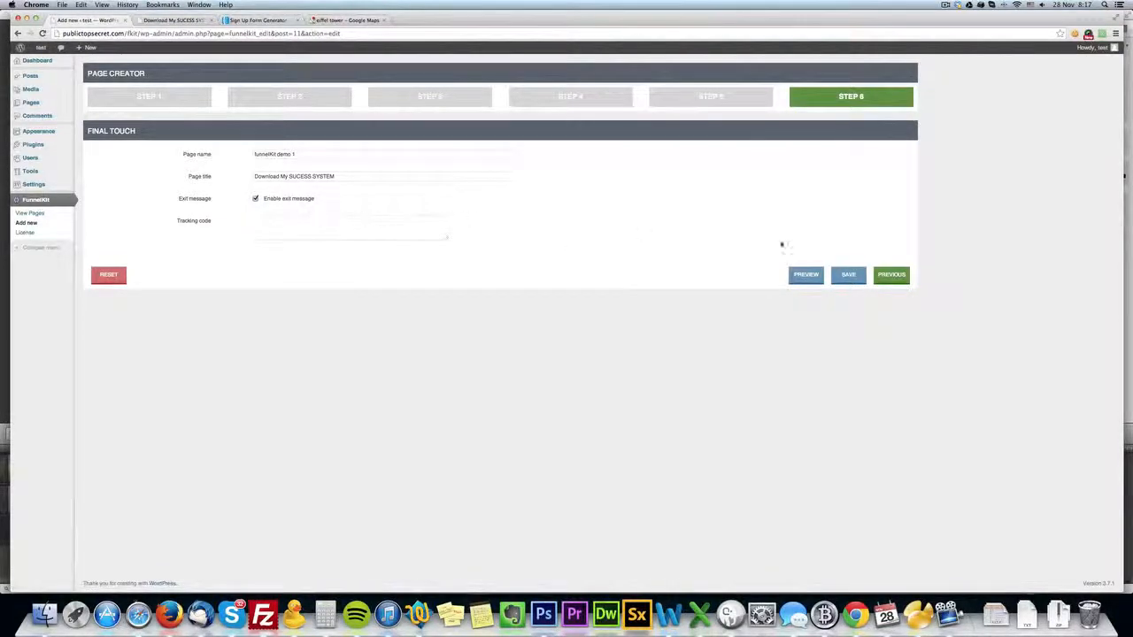
left_click(848, 274)
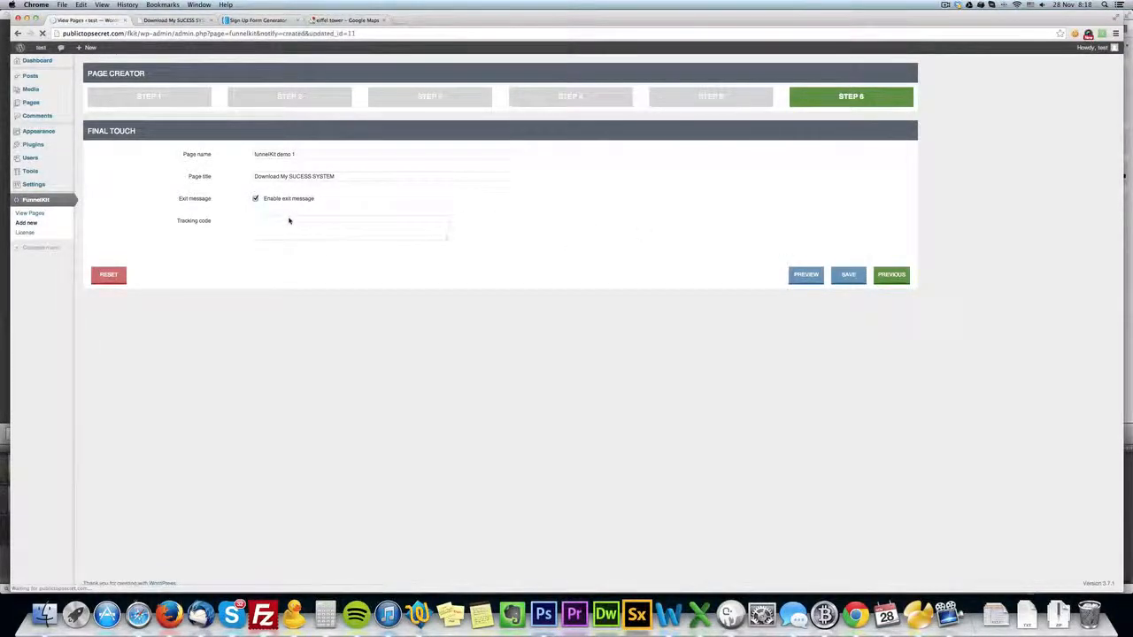
Reload the published page, trigger the exit message, test its CONTINUE link, close the opened Google page and dismiss the message.
left_click(191, 21)
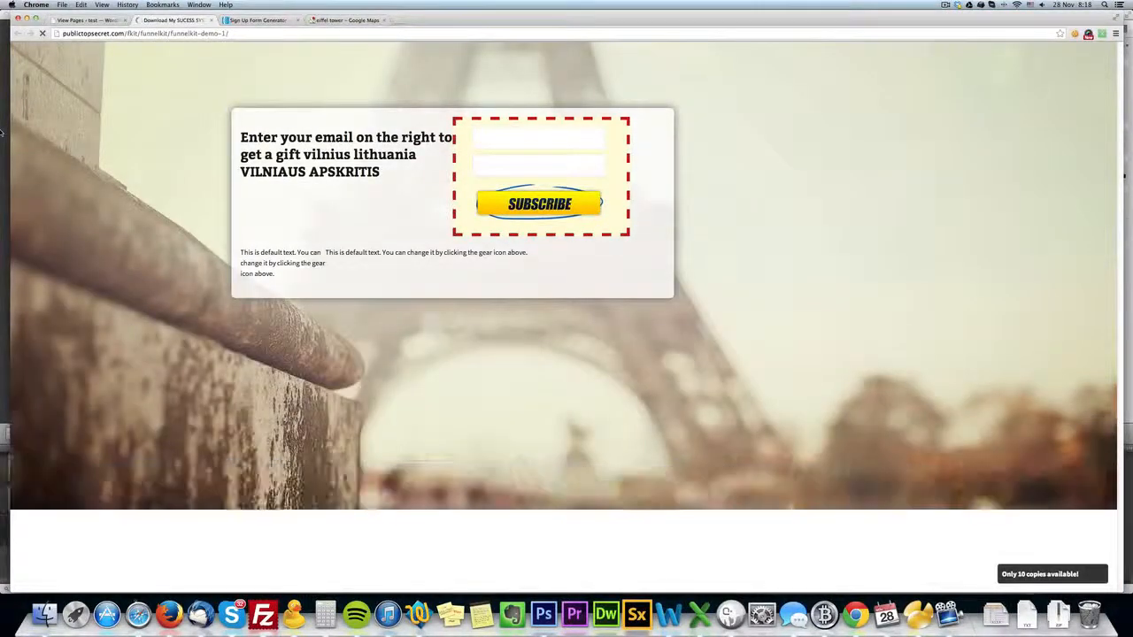
mouse_move(433, 45)
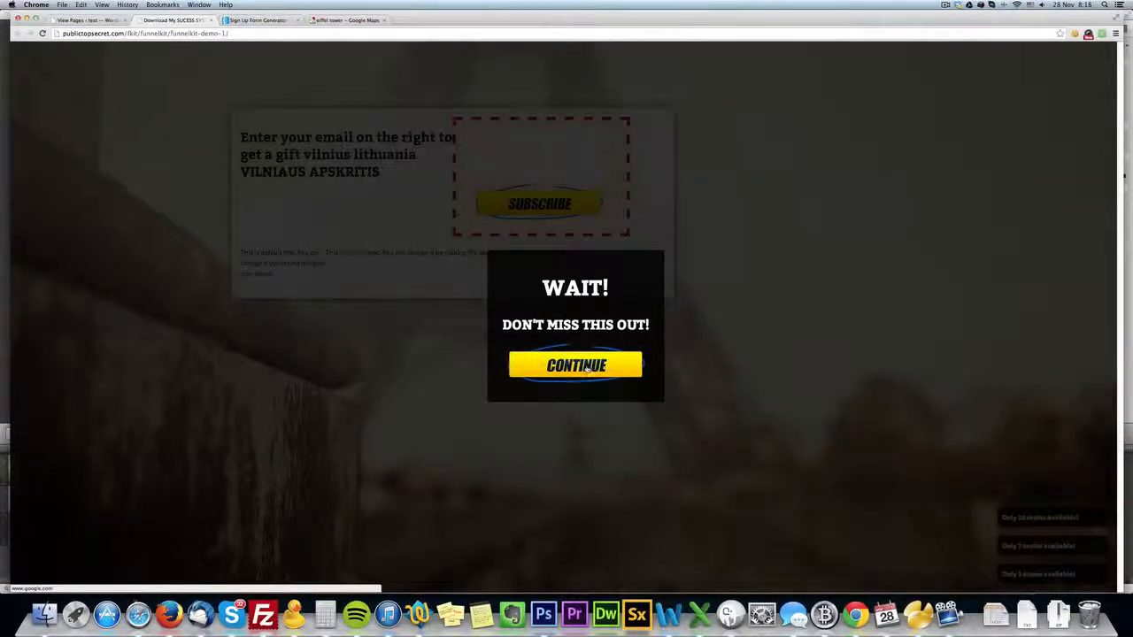
left_click(585, 367)
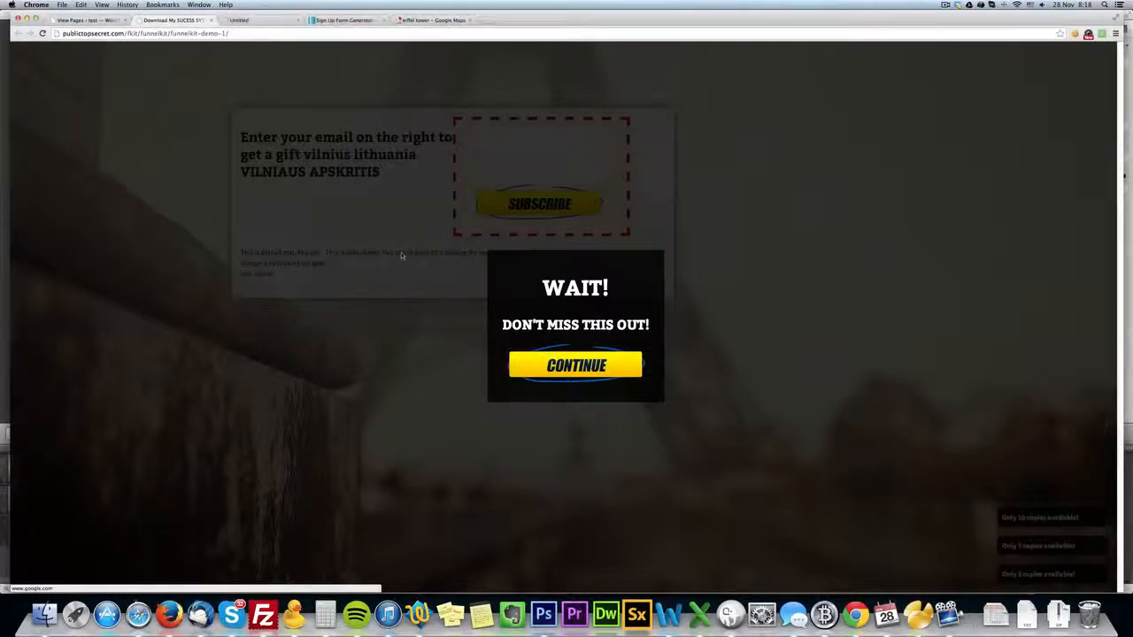
left_click(263, 22)
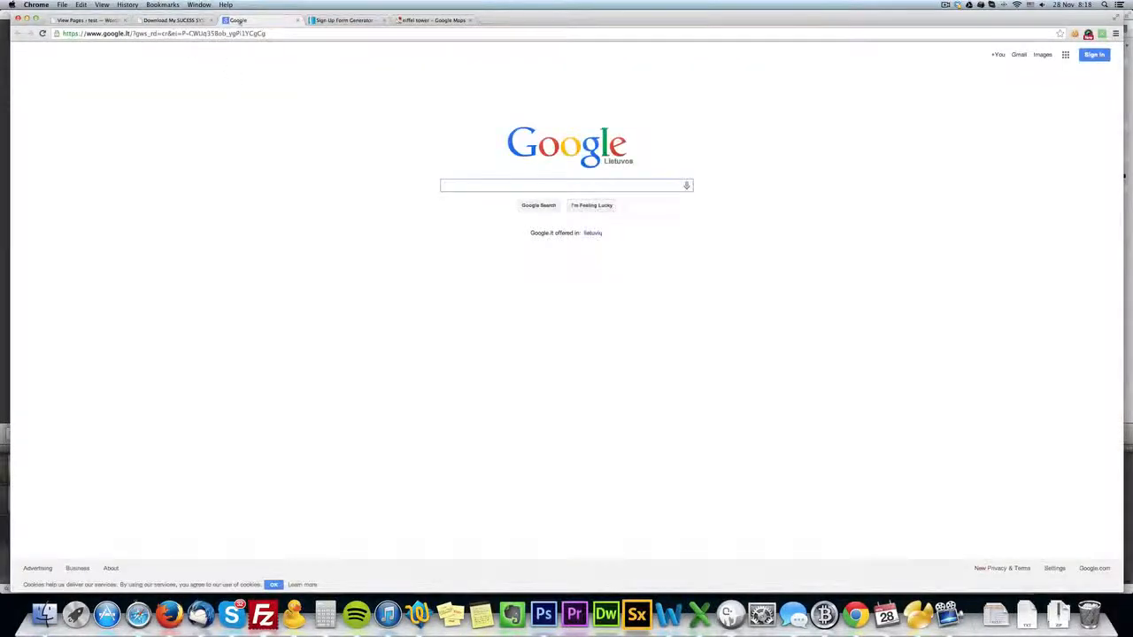
middle_click(258, 21)
left_click(400, 205)
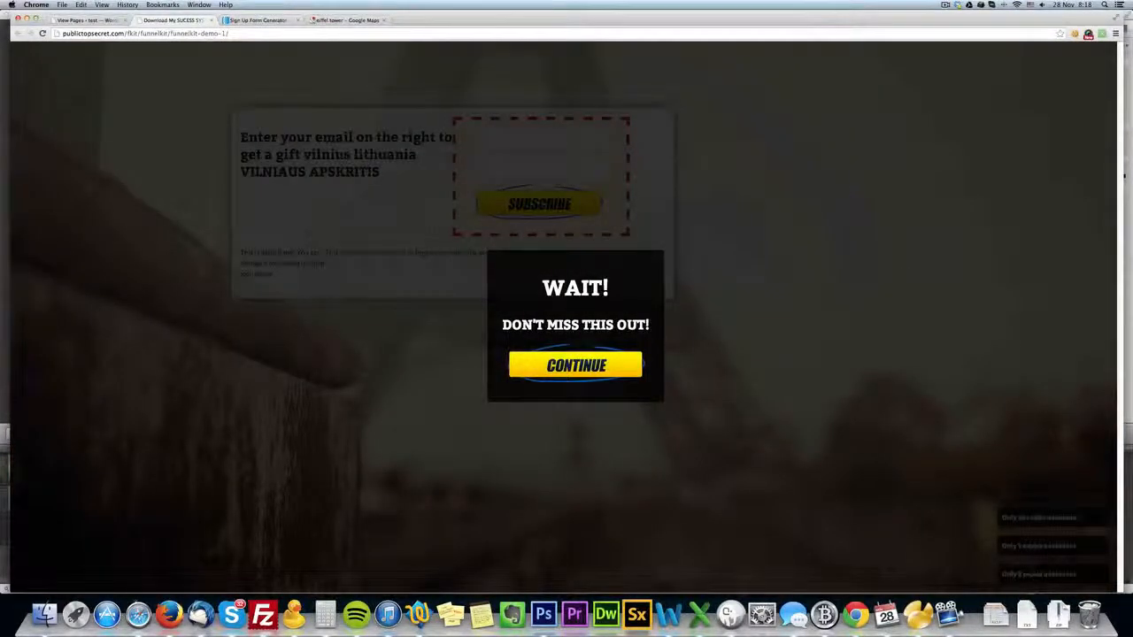
left_click(919, 239)
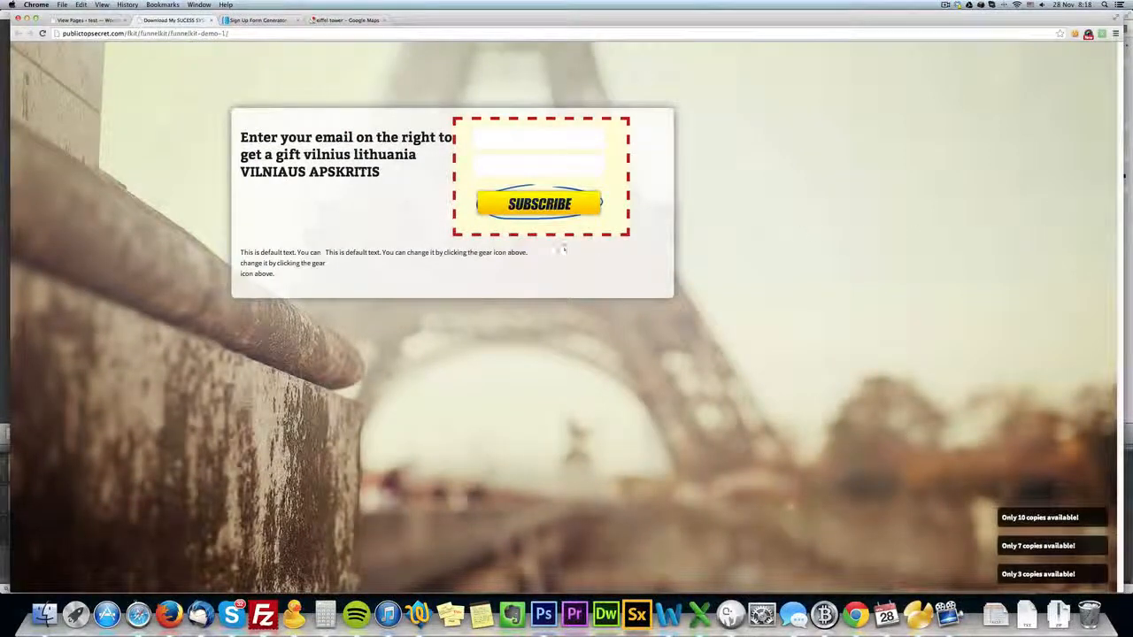
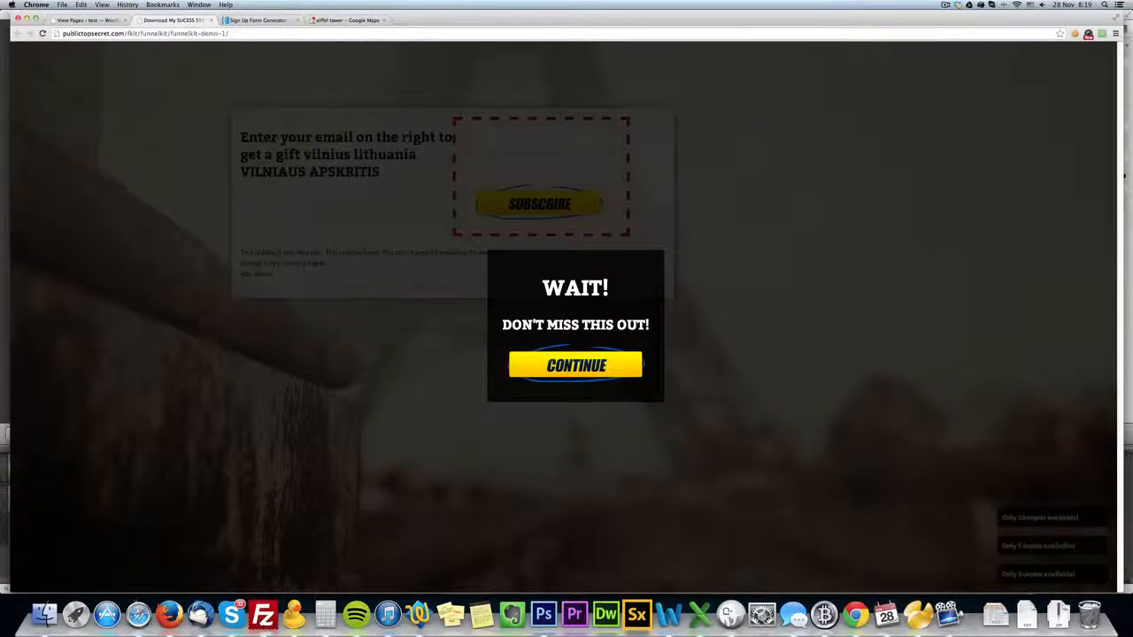
Dismiss the exit message on the published page and reopen the "funnelKit demo 1" page for editing.
left_click(144, 160)
left_click(93, 20)
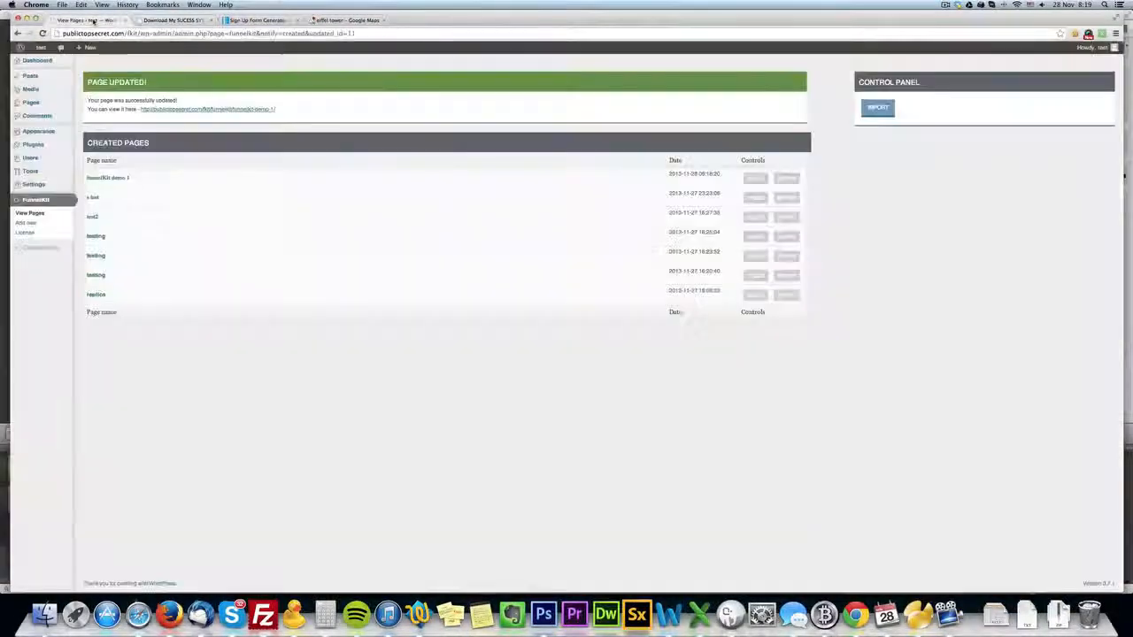
left_click(115, 178)
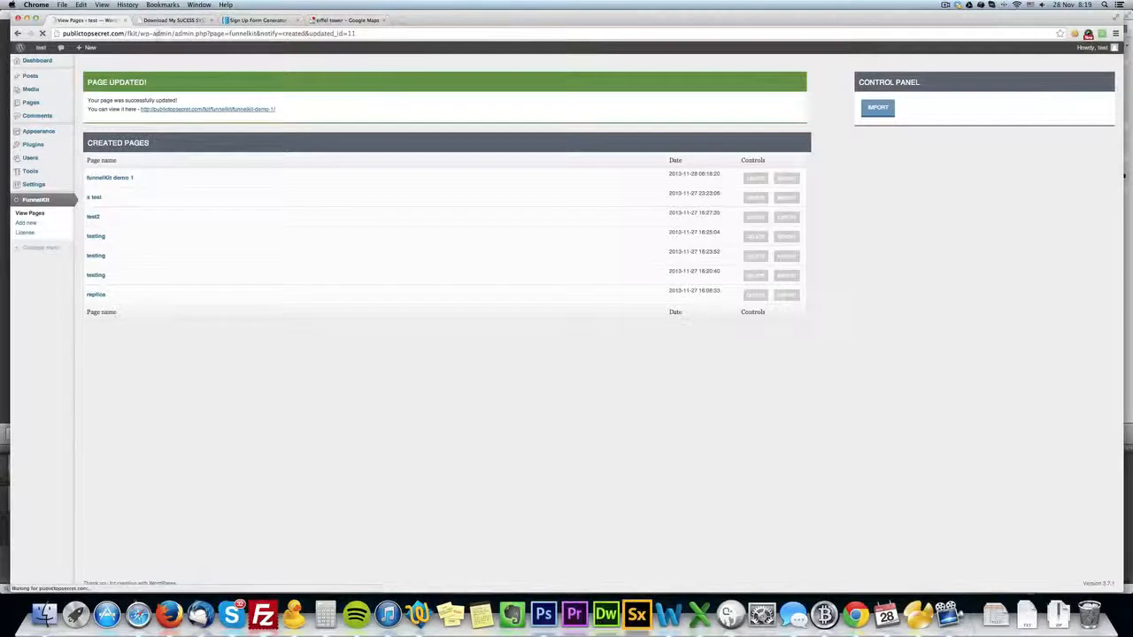
Examine how the location variables are displayed in the headline of the published page.
left_click(168, 19)
left_click(319, 197)
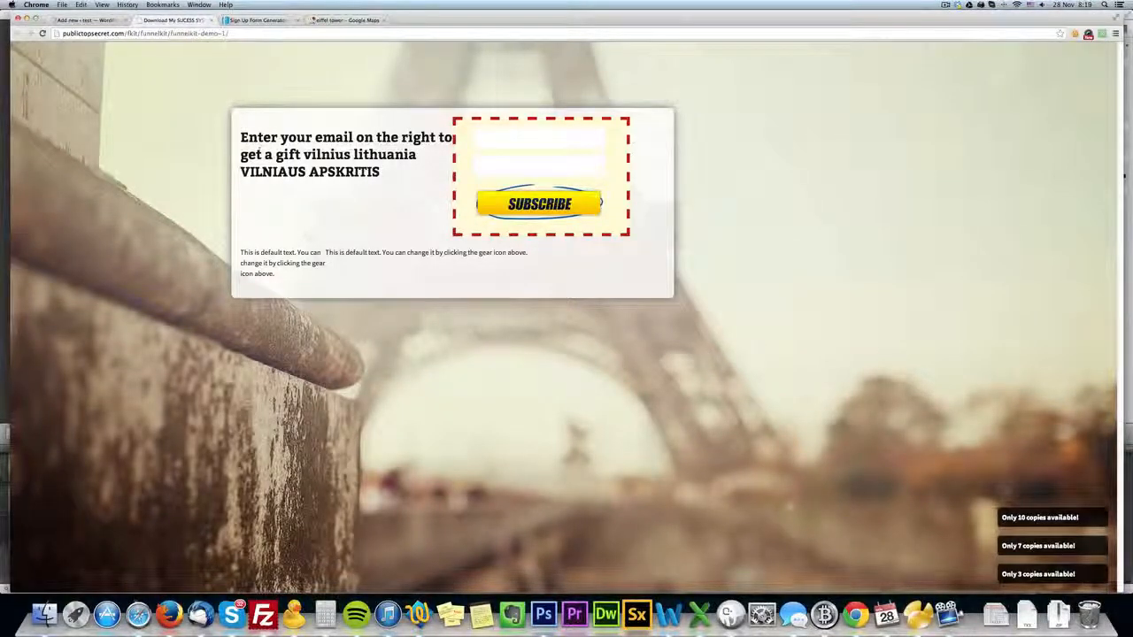
left_click_drag(304, 155, 350, 155)
left_click(250, 174)
left_click(402, 153)
In the page editor, change the background type to Road view with a Dynamic map.
left_click(89, 19)
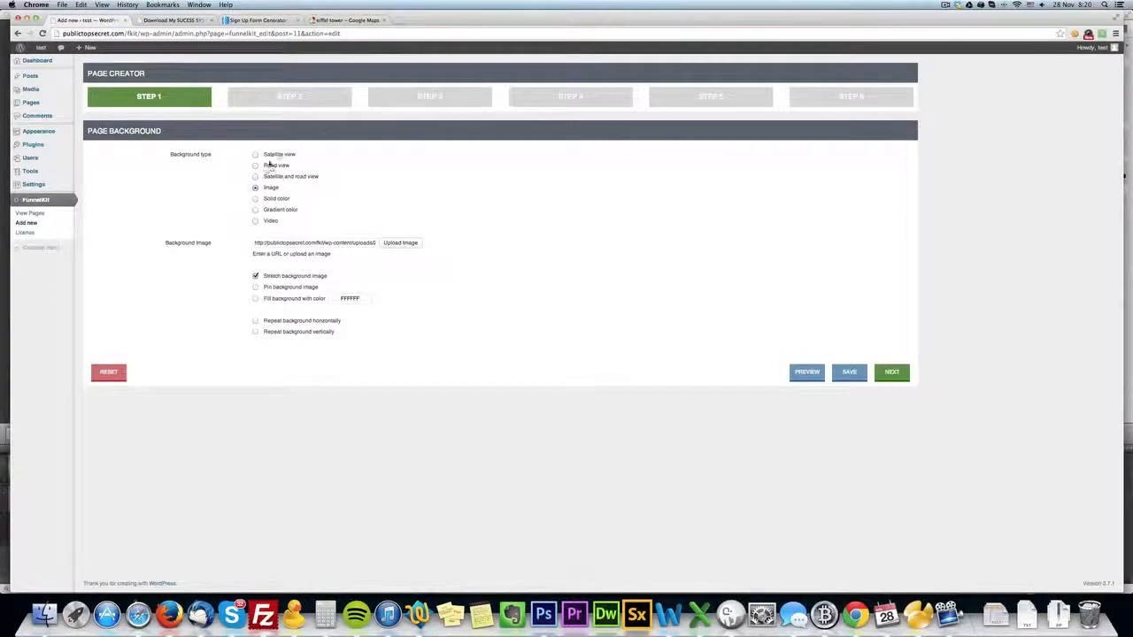
left_click(266, 166)
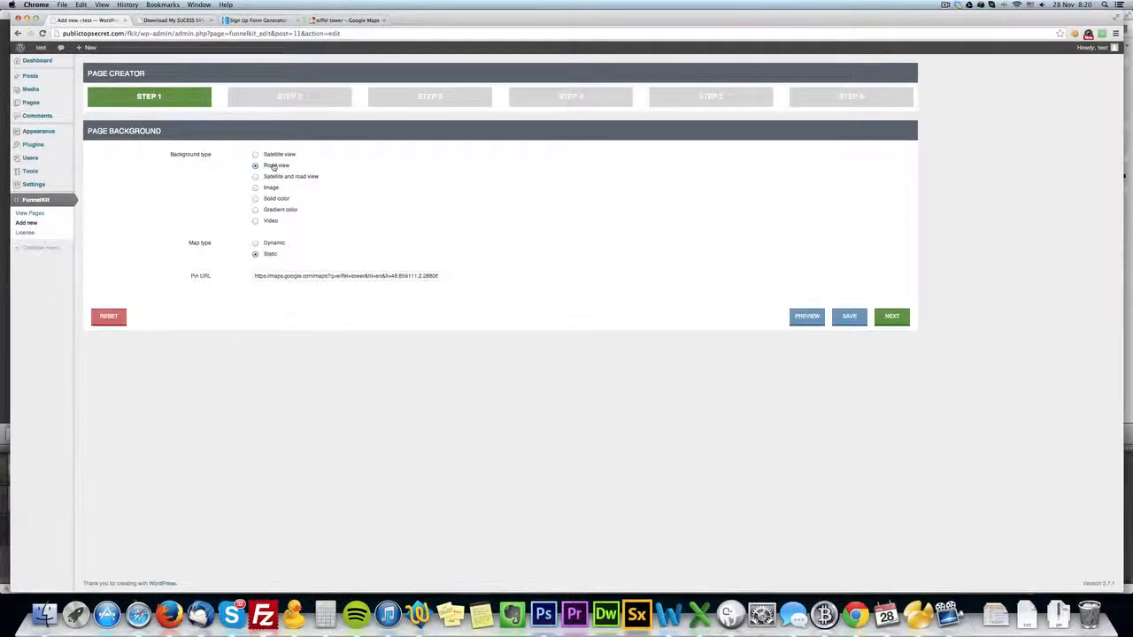
left_click(267, 244)
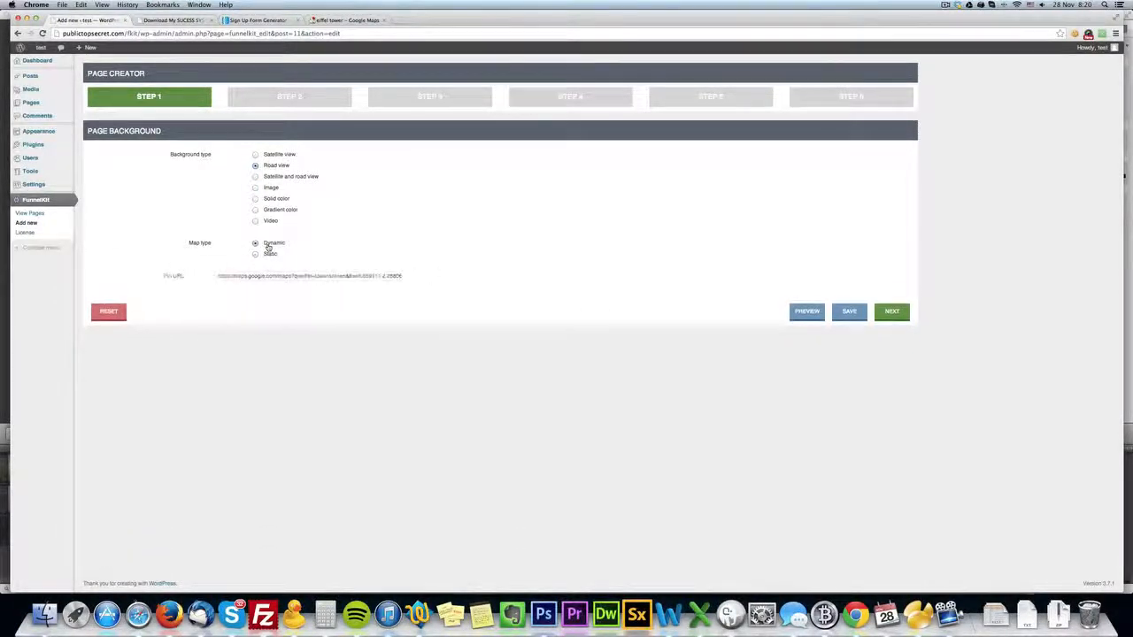
Delete both two-column sections with all their subsections from the Step 4 page content.
left_click(559, 101)
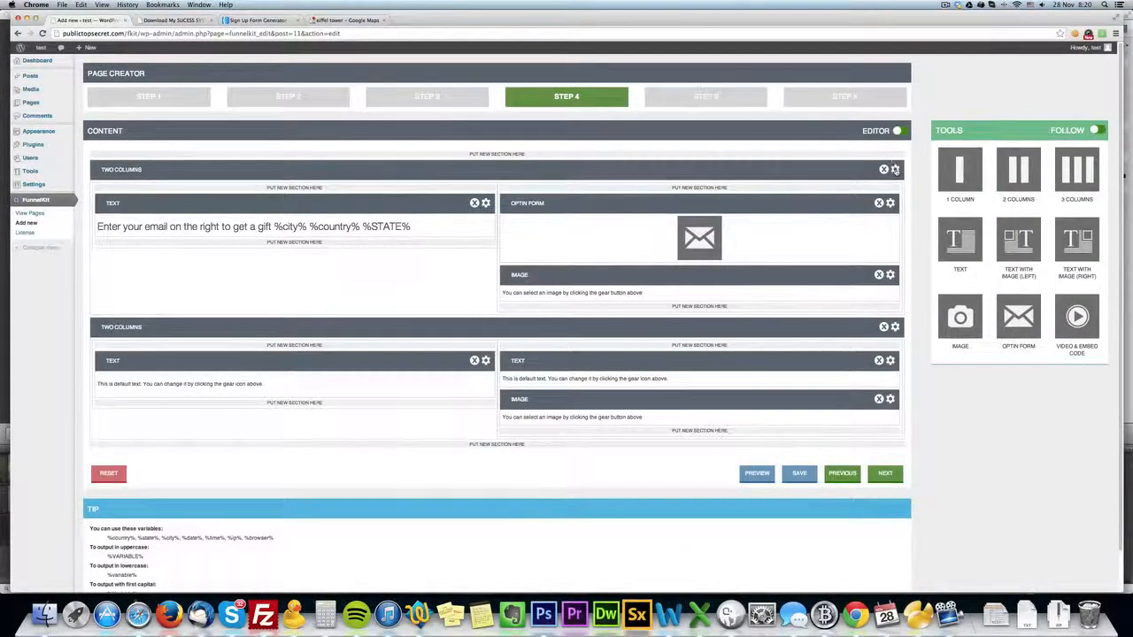
left_click(883, 169)
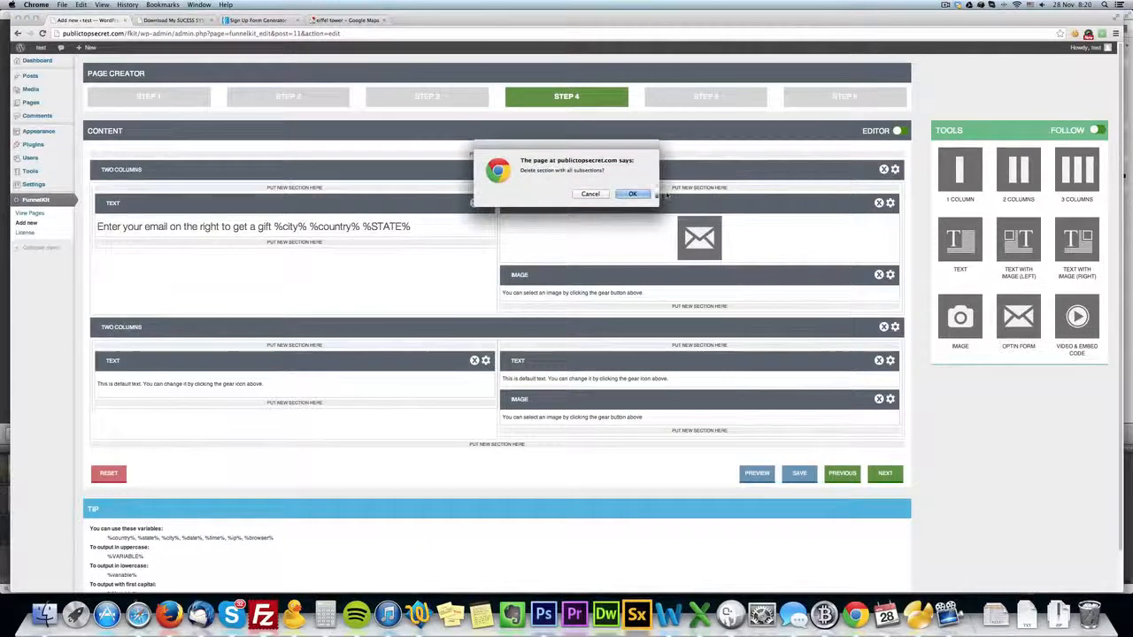
key("Return")
left_click(890, 169)
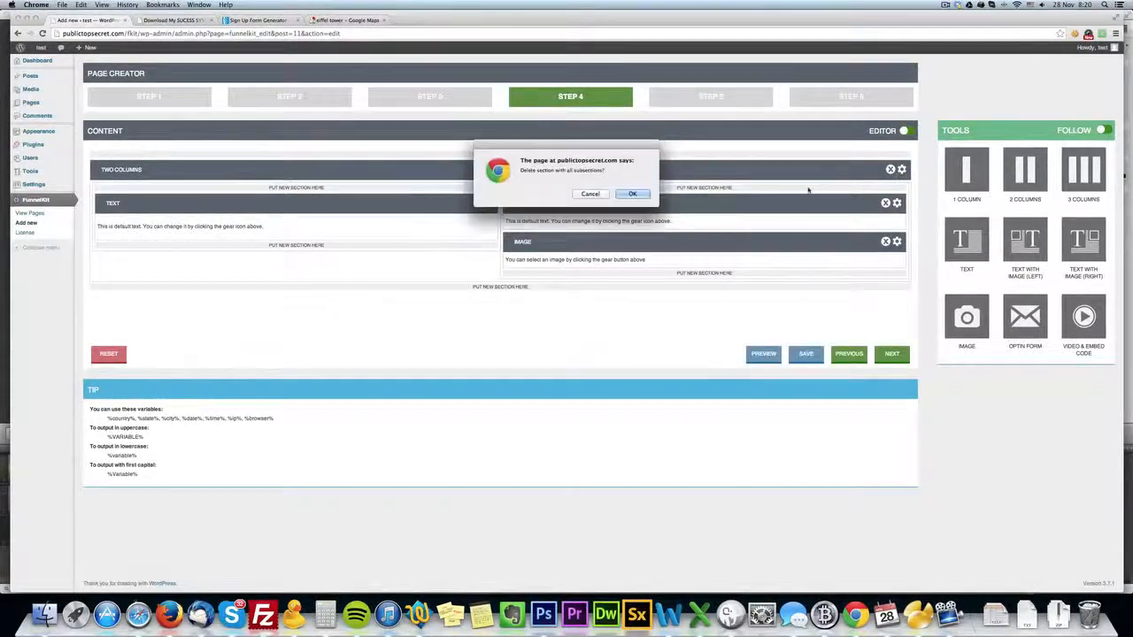
left_click(637, 195)
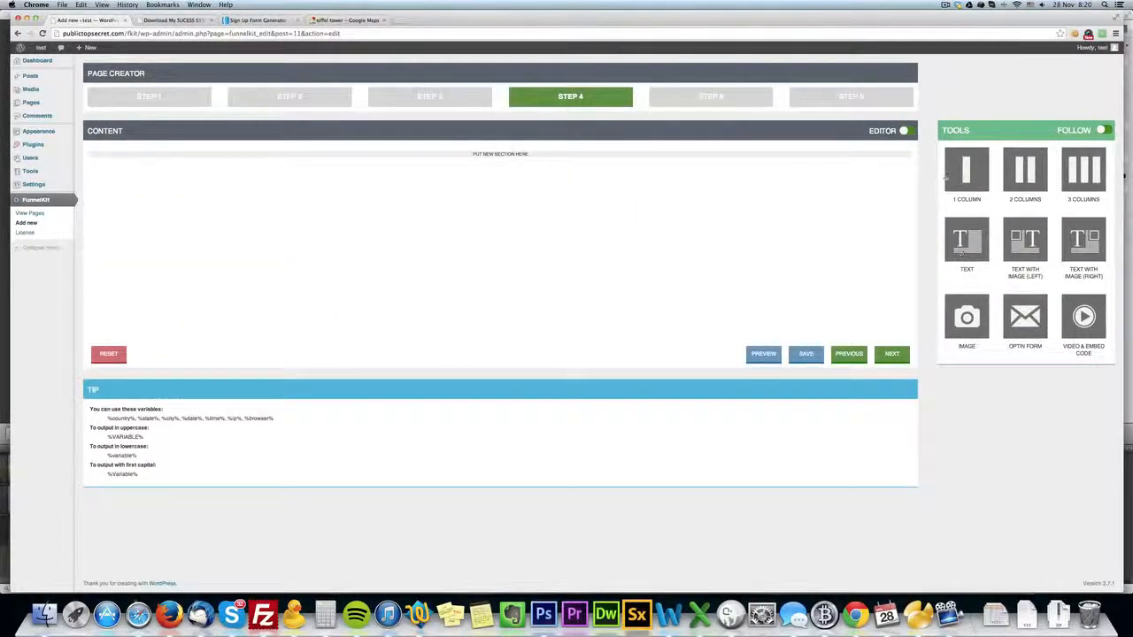
Add a text section to the empty content area and format its default text as centred, size 7 (36pt), Tahoma.
left_click_drag(974, 251, 607, 188)
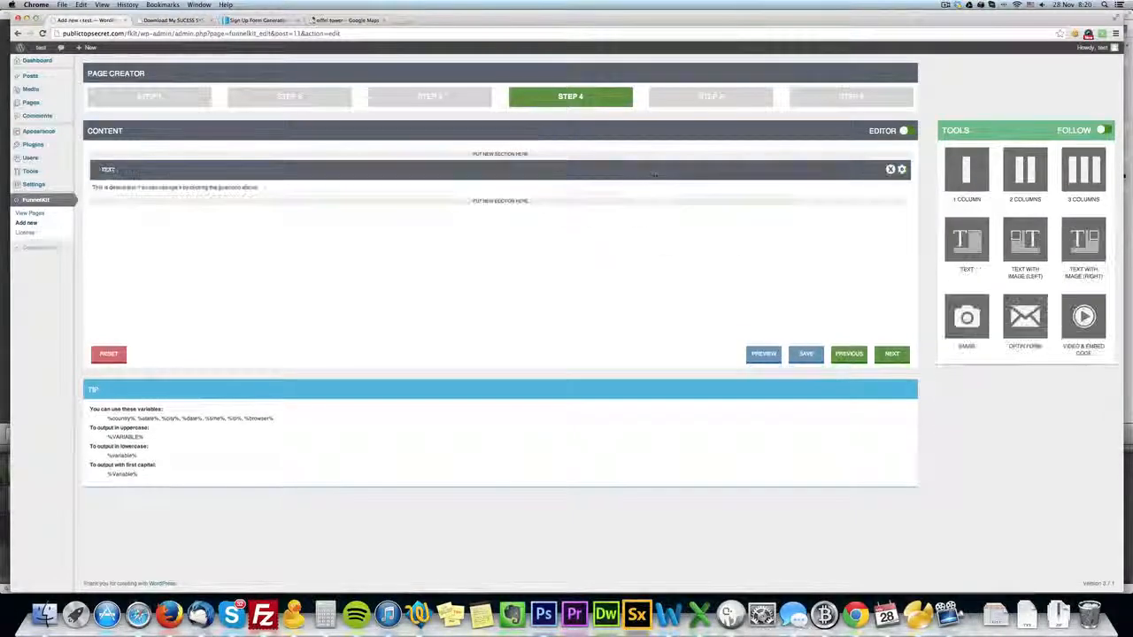
left_click(901, 169)
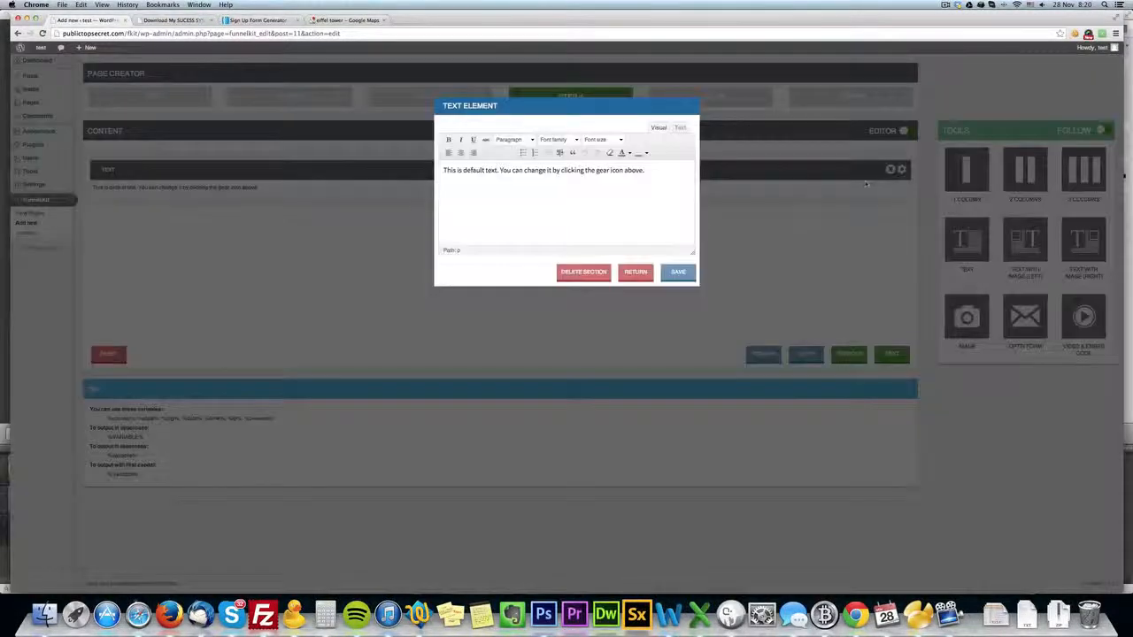
triple_click(462, 167)
left_click(460, 153)
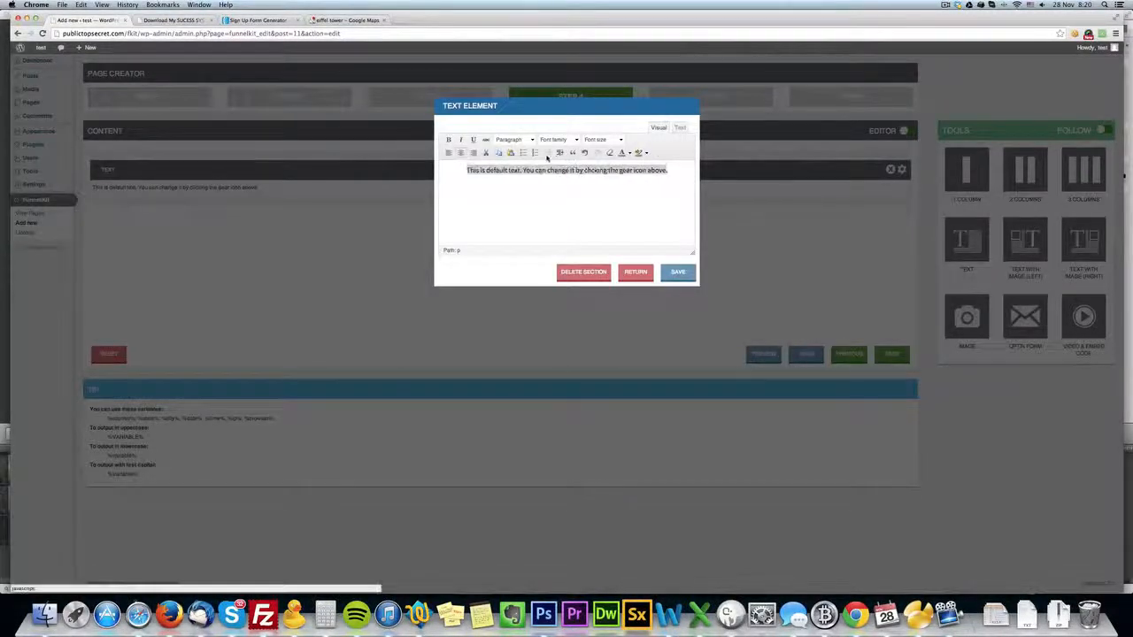
left_click(603, 139)
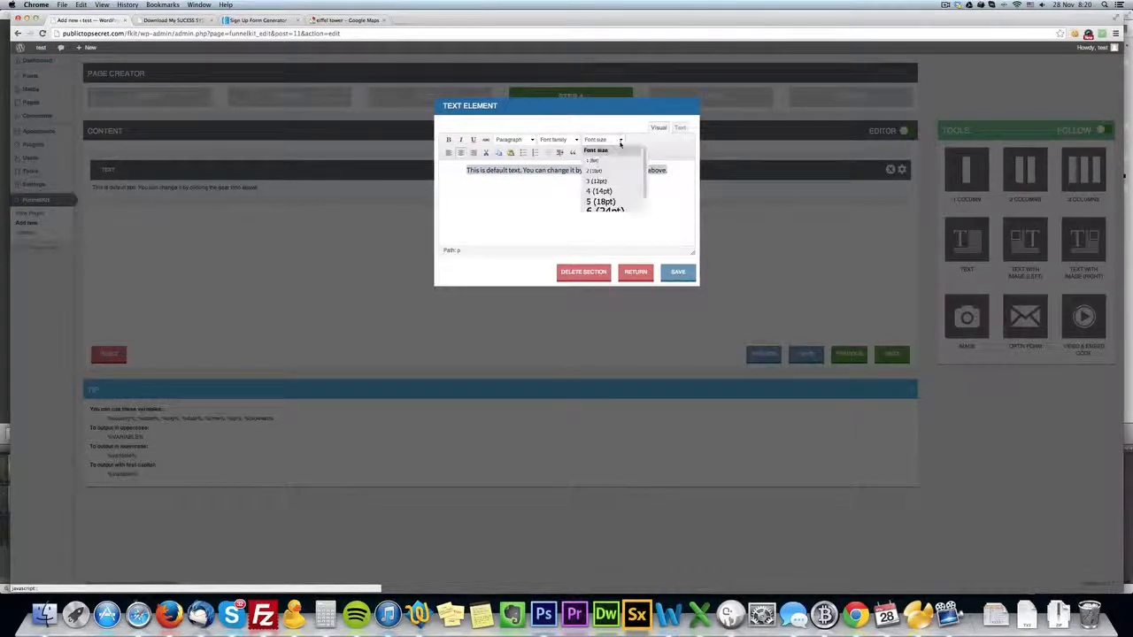
scroll(612, 181, "down", 2)
left_click(611, 205)
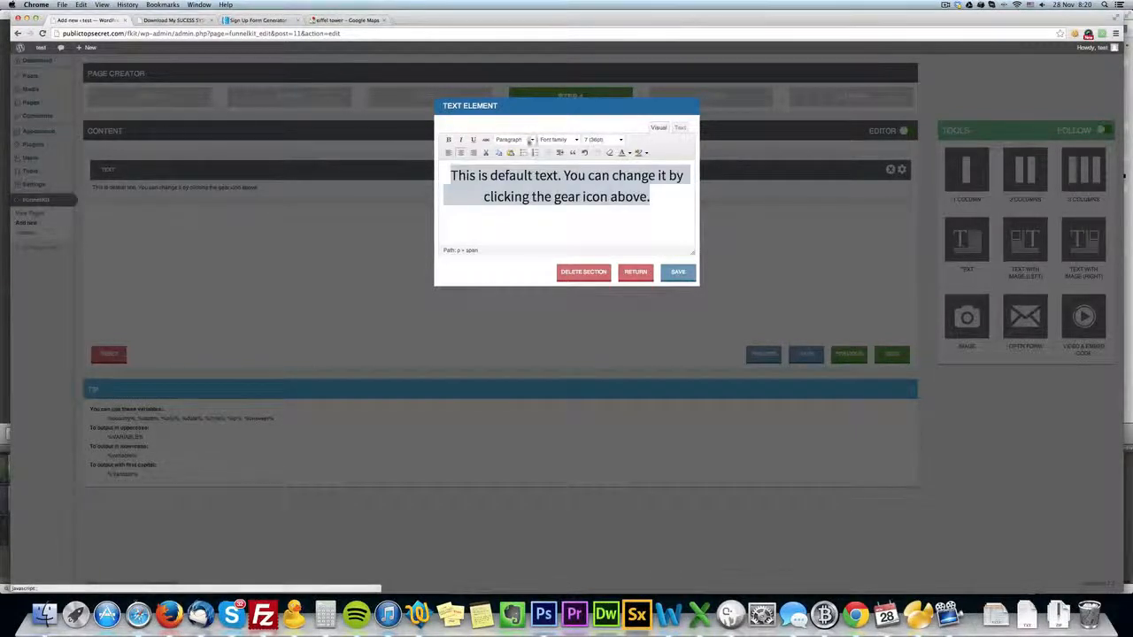
left_click(570, 142)
scroll(582, 194, "down", 3)
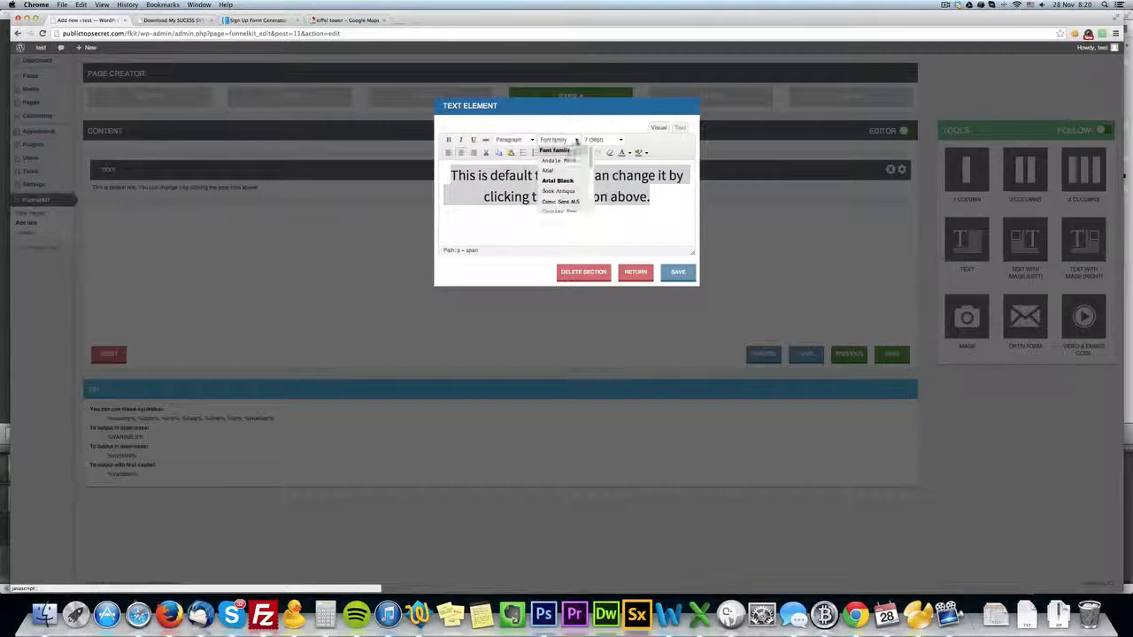
scroll(583, 201, "down", 2)
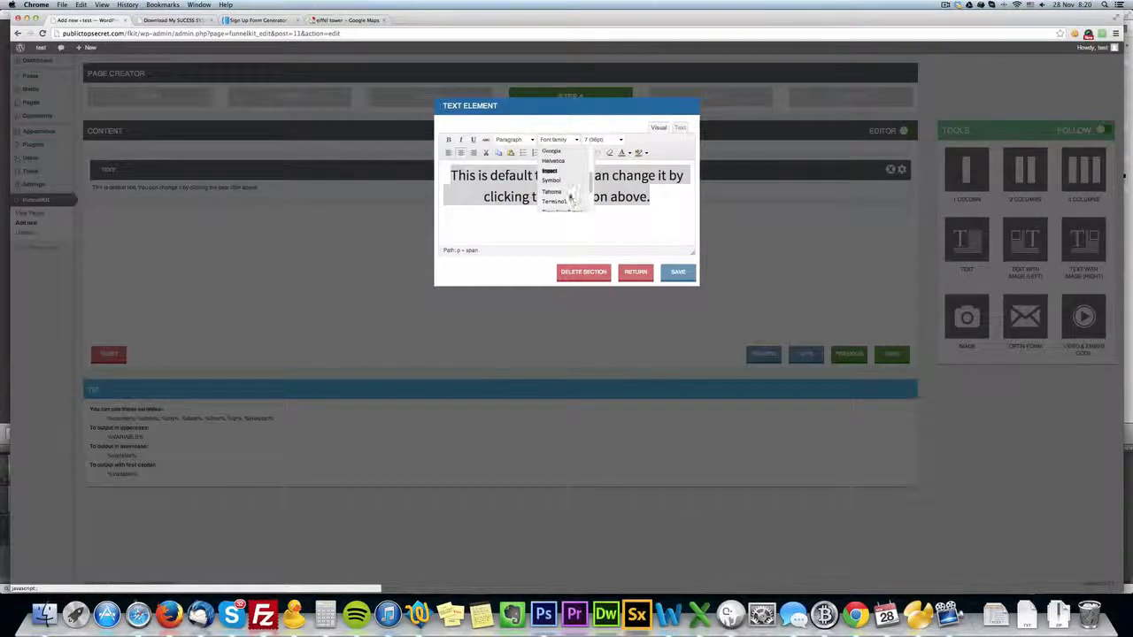
left_click(571, 193)
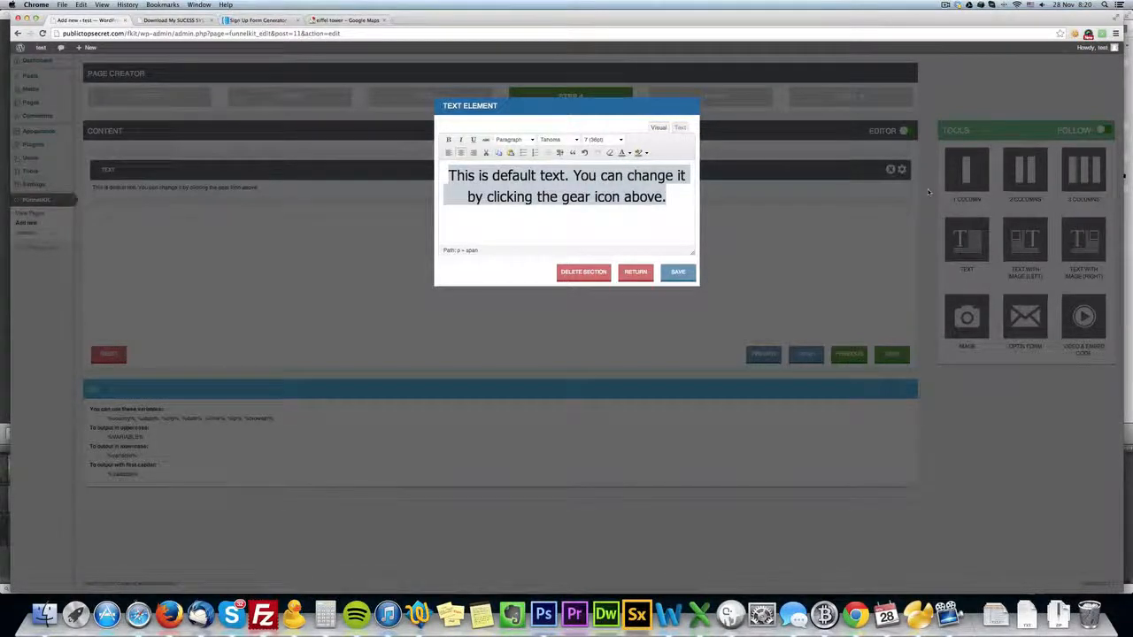
Replace the default text with "This System Works In %City%".
type("We")
key("BackSpace")
key("BackSpace")
type("This System Works")
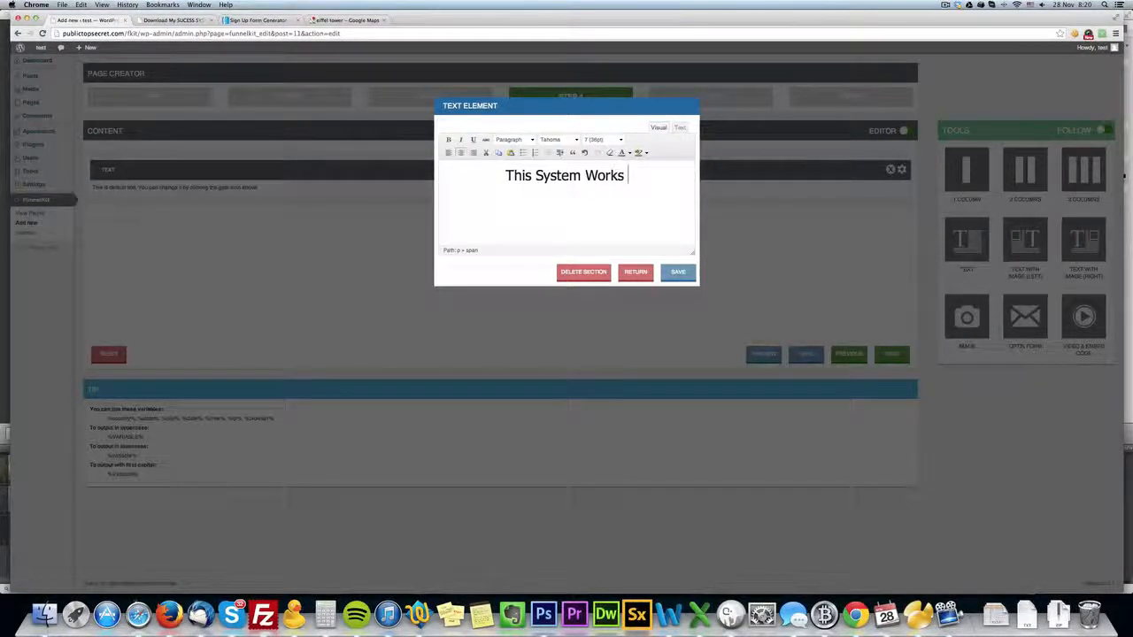
type(" In ")
type("%V")
type("i")
key("BackSpace")
key("BackSpace")
type("City%")
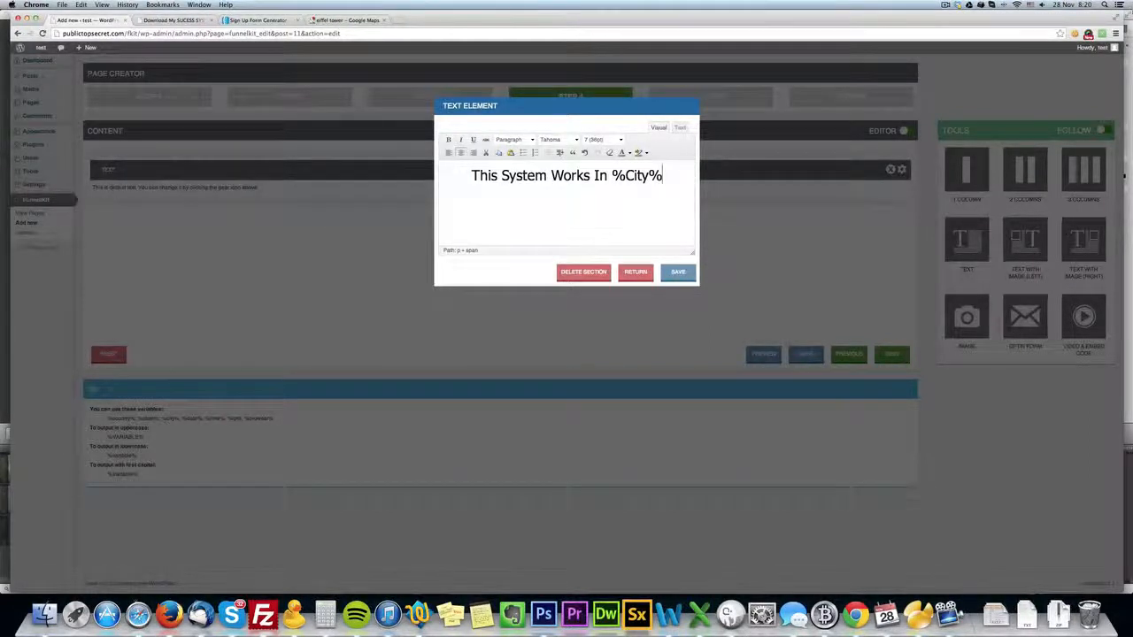
Extend the headline after %City% with ", And You Can Earn Your First $100 In 2 Days!".
key("BackSpace")
type(", an")
key("BackSpace")
key("BackSpace")
type("A")
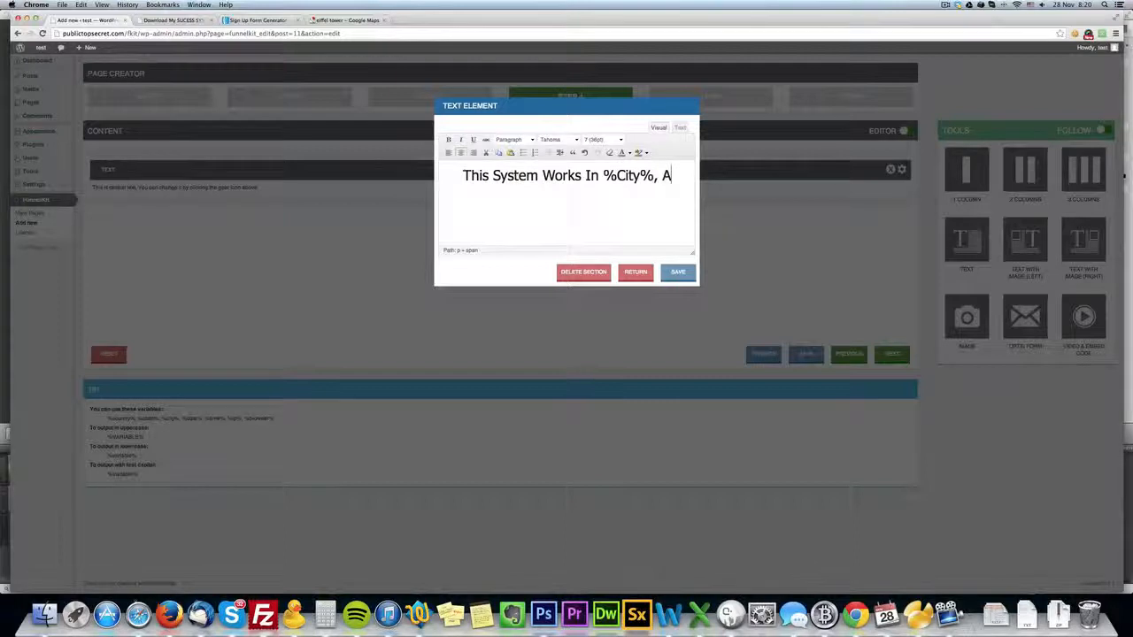
type("nd You Can Earn")
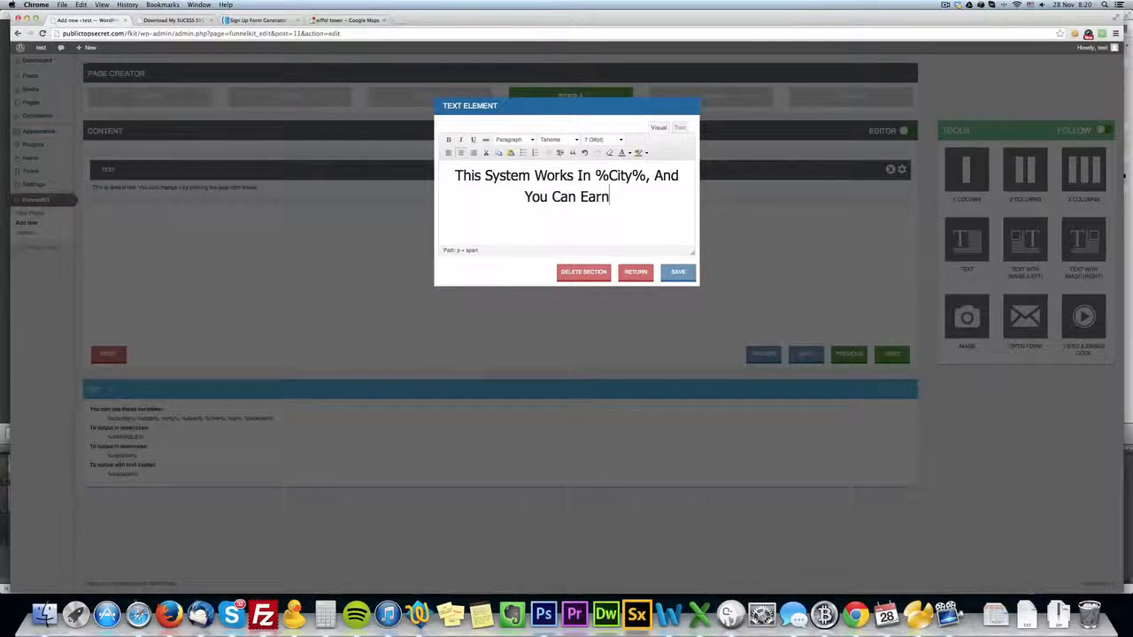
type(" Your Fir")
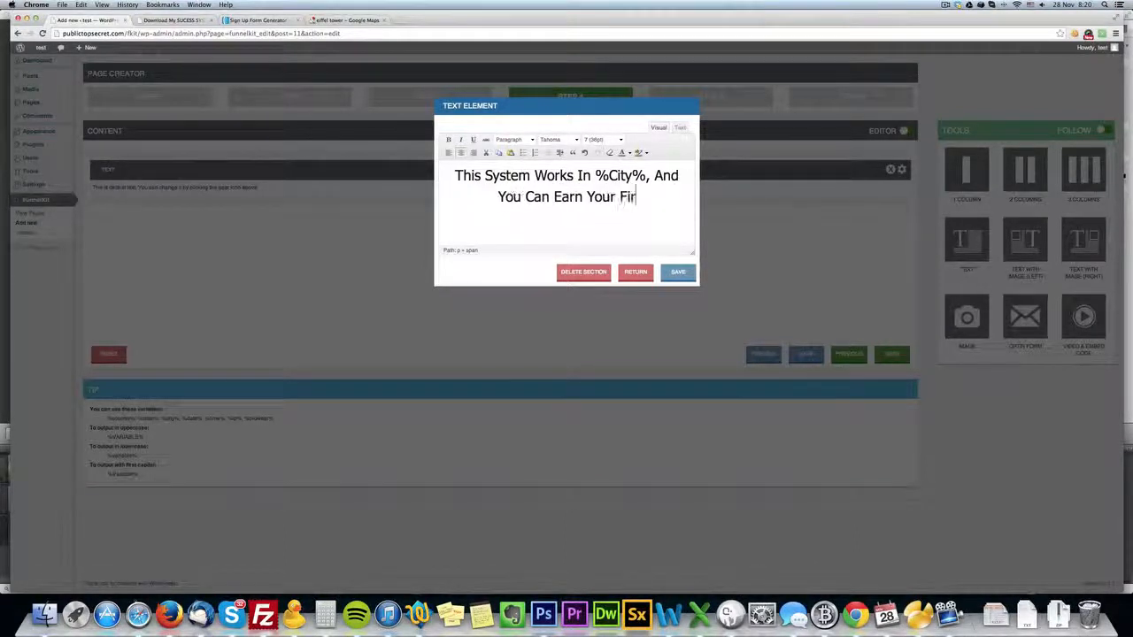
type("st $")
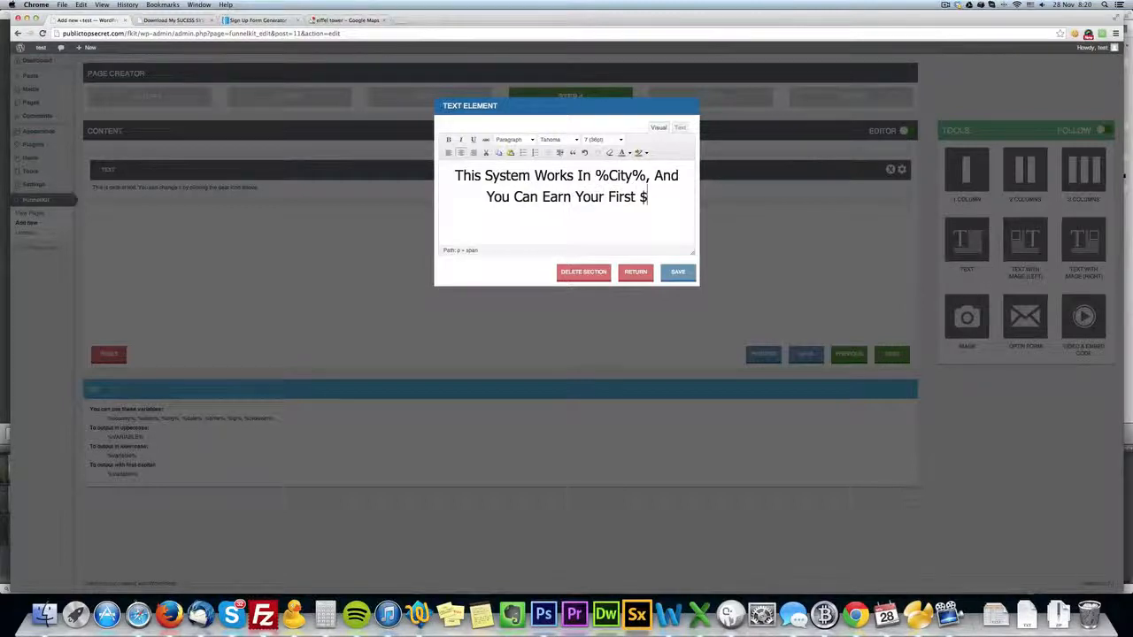
type("100 In 2 Days")
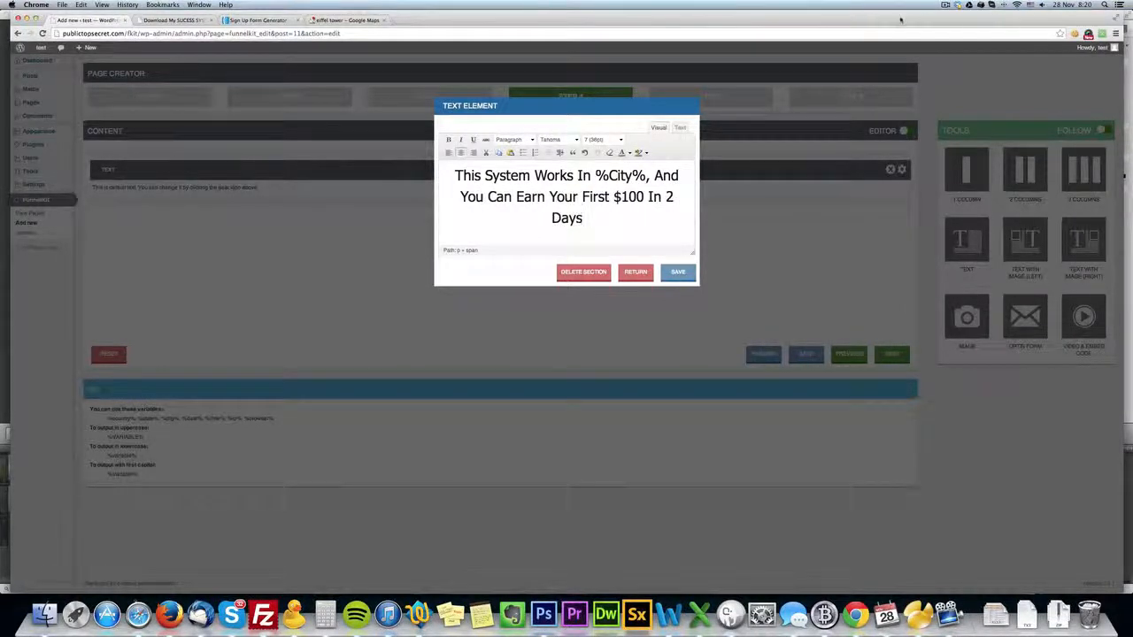
type(".")
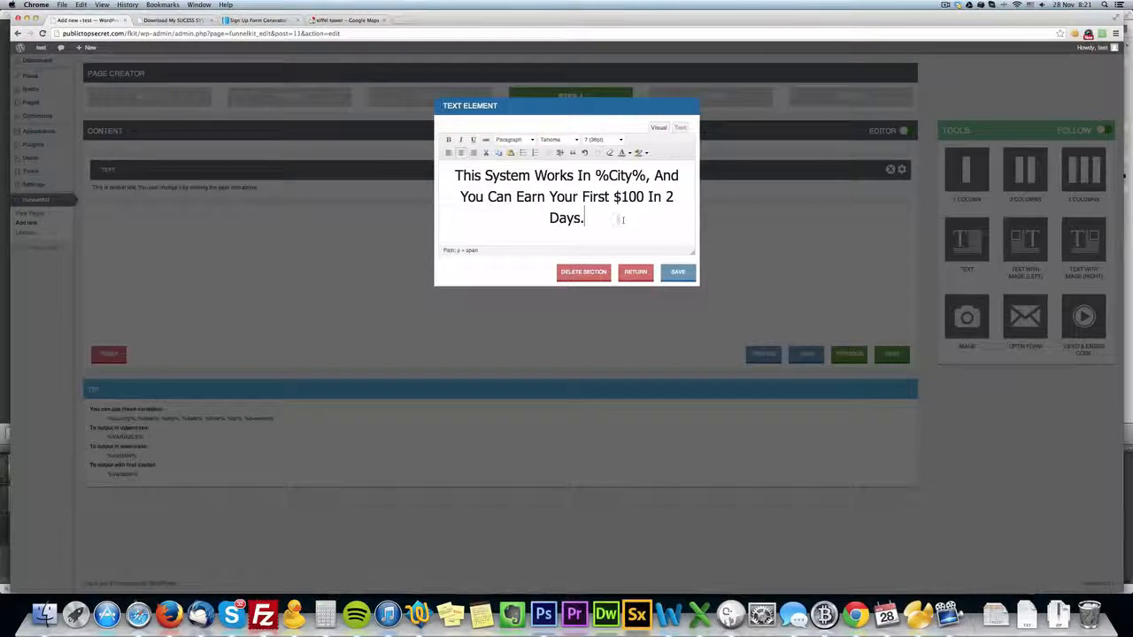
key("BackSpace")
type("!")
Make the entire headline bold.
left_click_drag(594, 220, 455, 174)
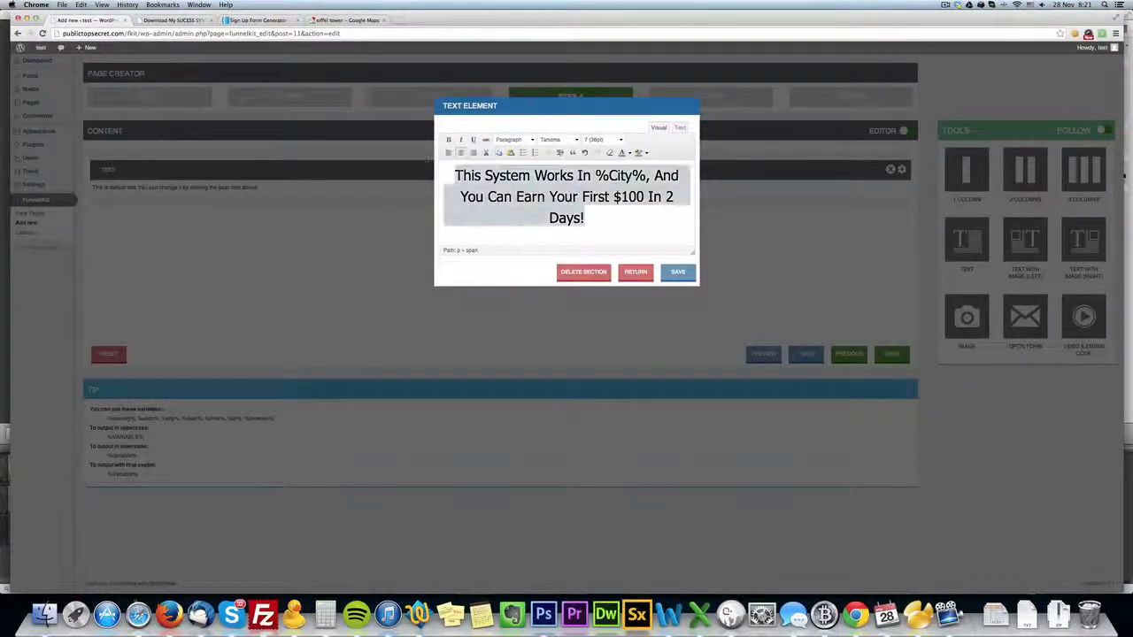
left_click(447, 139)
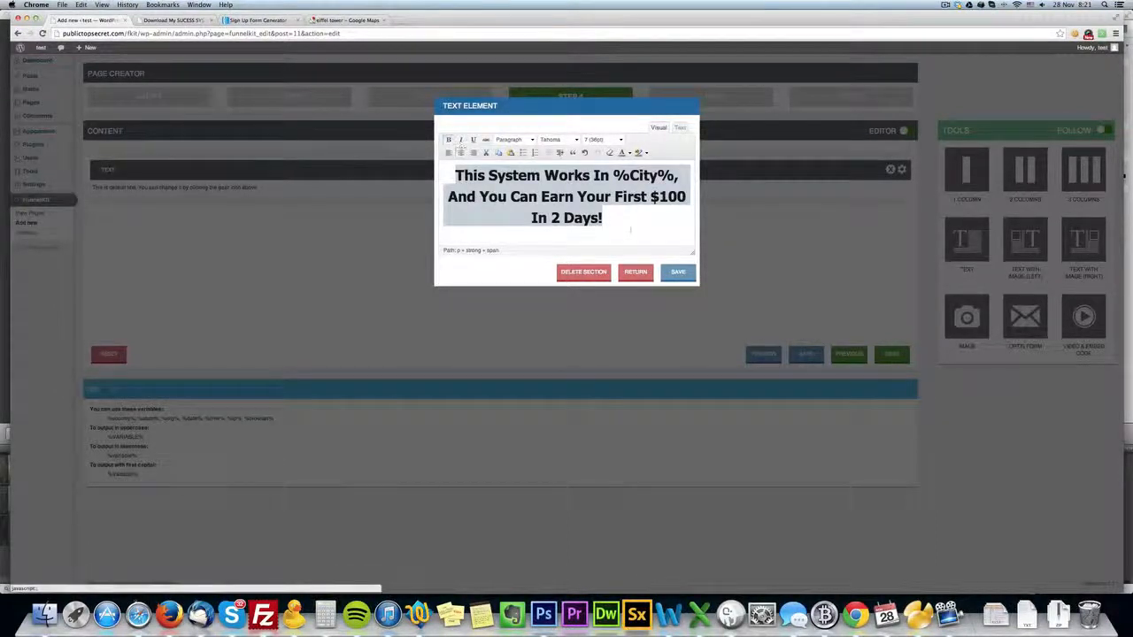
left_click(640, 222)
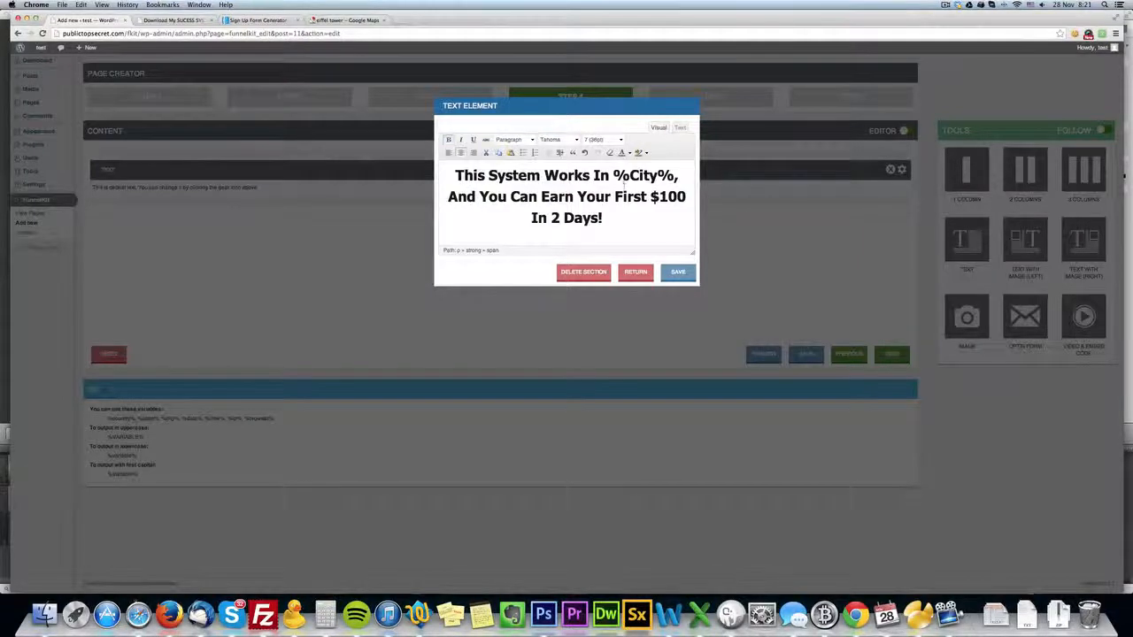
Colour "First $100" in the headline a custom red and rewrite "First" as "FIRST".
left_click_drag(614, 196, 686, 196)
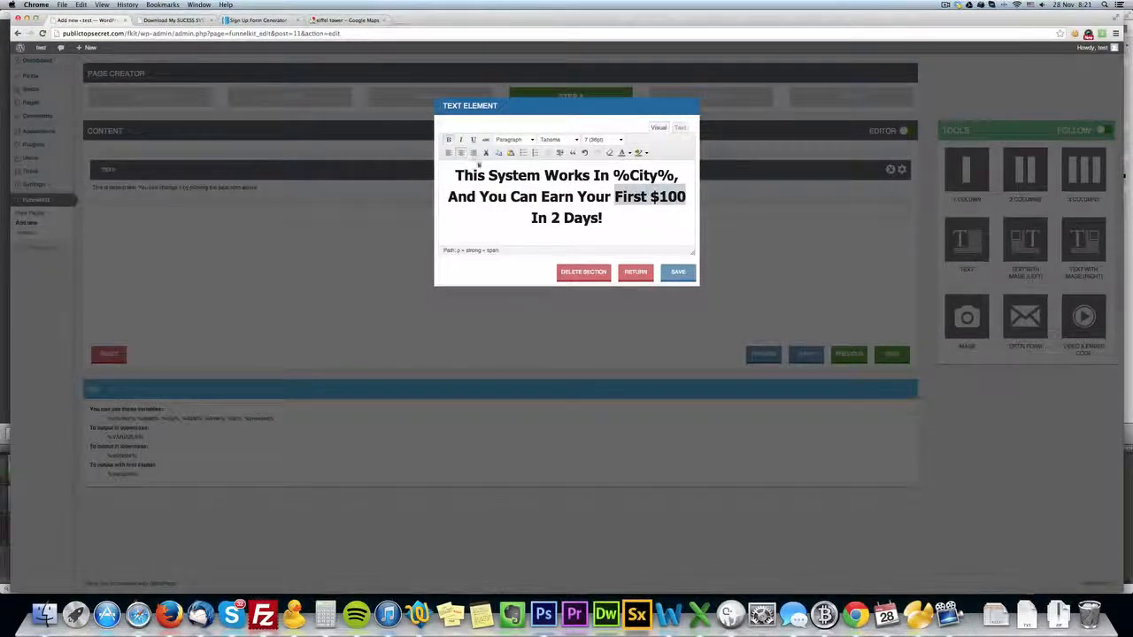
left_click(629, 154)
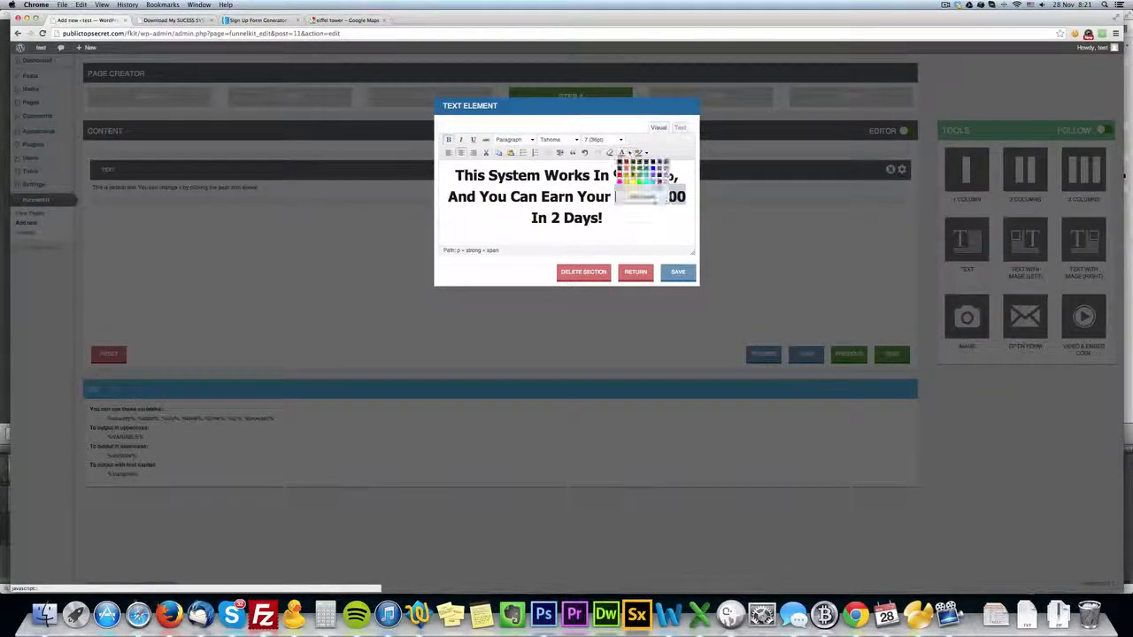
left_click(639, 198)
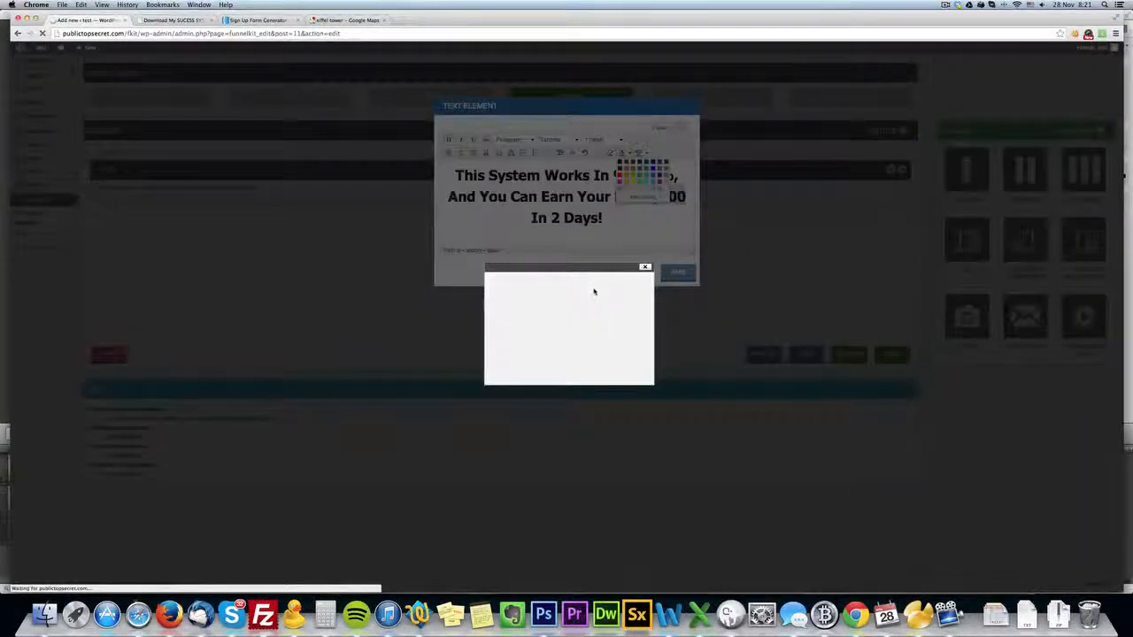
left_click(629, 307)
left_click(637, 334)
left_click(637, 326)
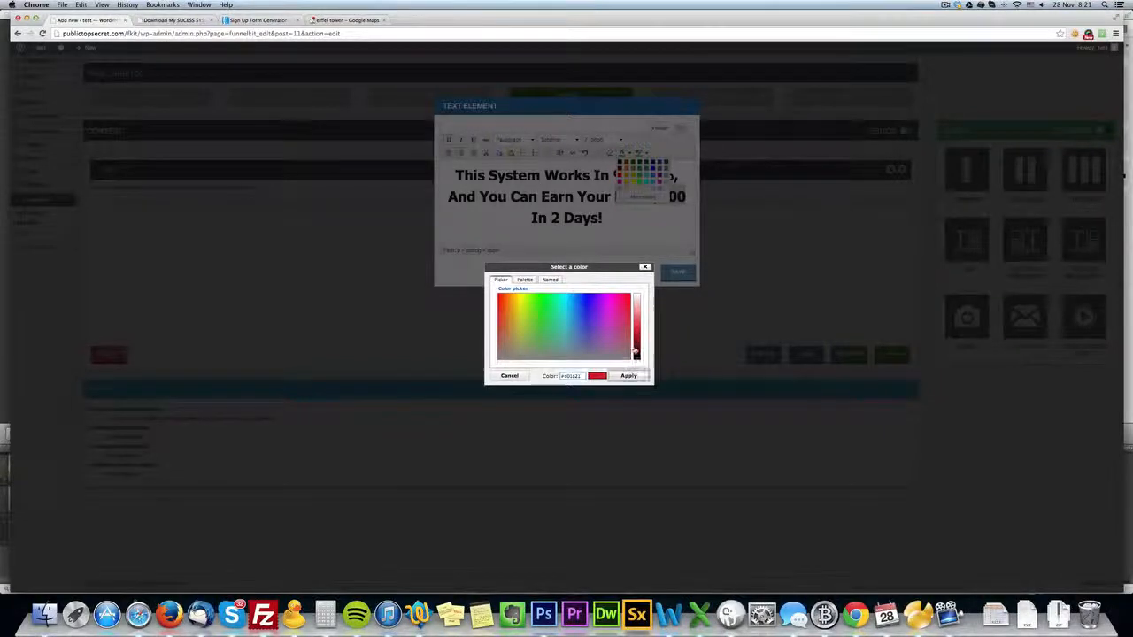
left_click(628, 375)
type("FIRST")
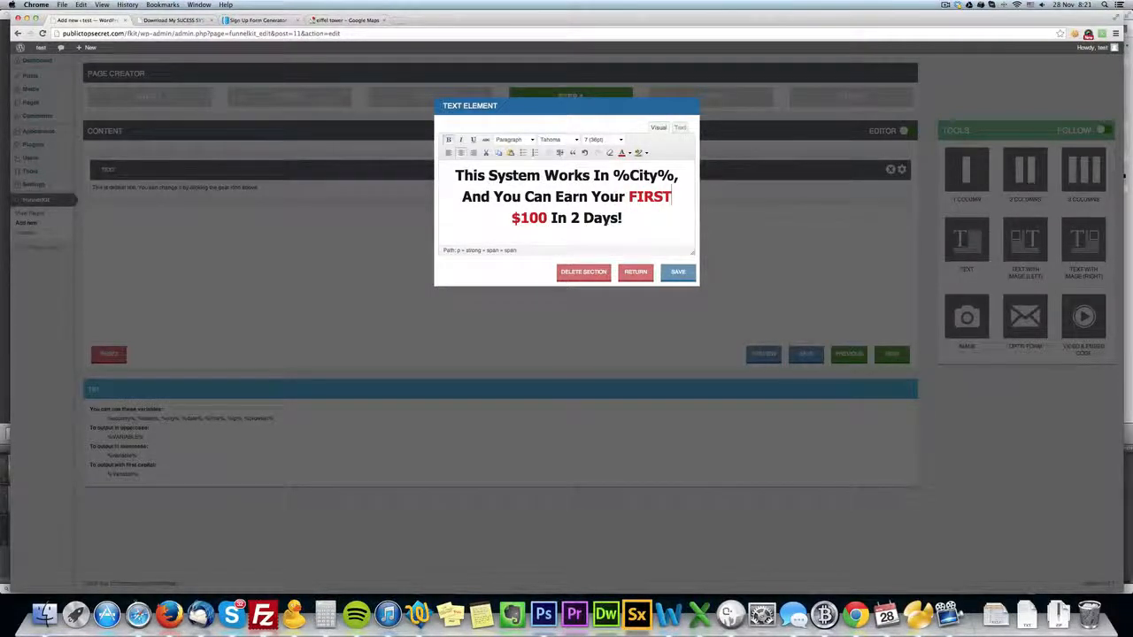
Add the line "Enter your email below to get more information:" beneath the headline.
left_click(658, 231)
key("Return")
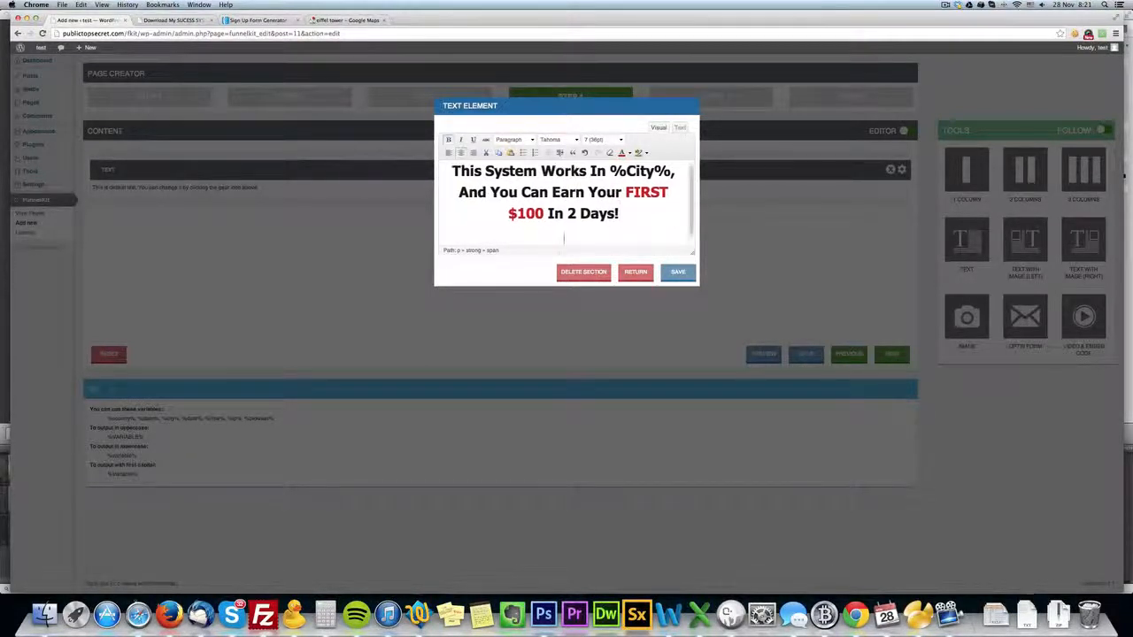
type("Enter y")
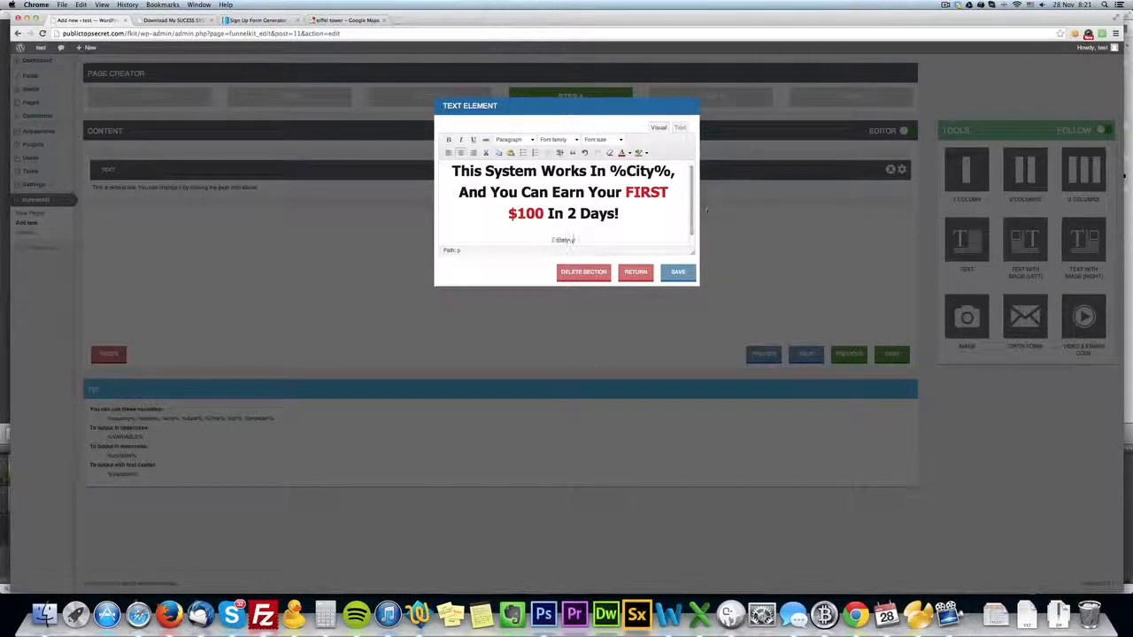
type("our email below to get more information:")
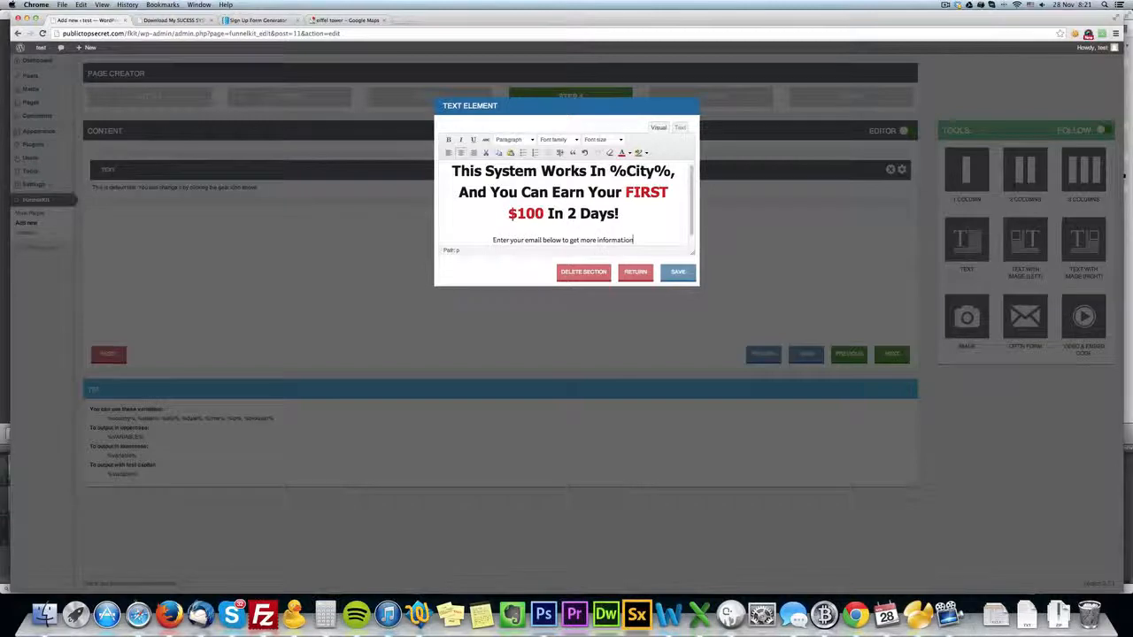
Italicise the line about entering an email and save the text element.
triple_click(578, 239)
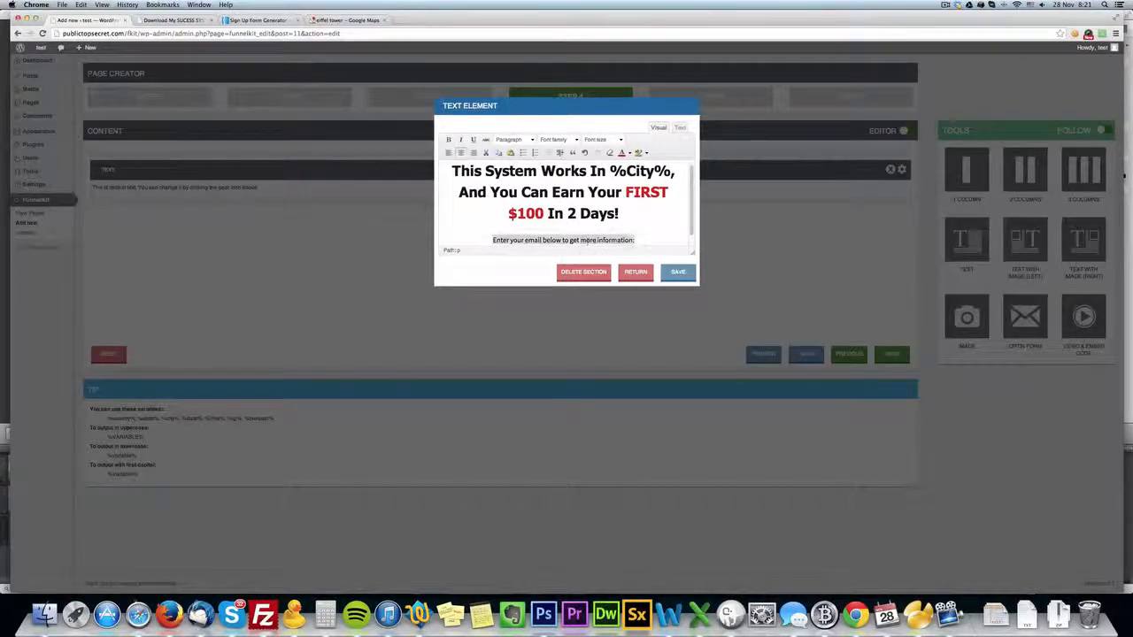
left_click(462, 140)
left_click(677, 271)
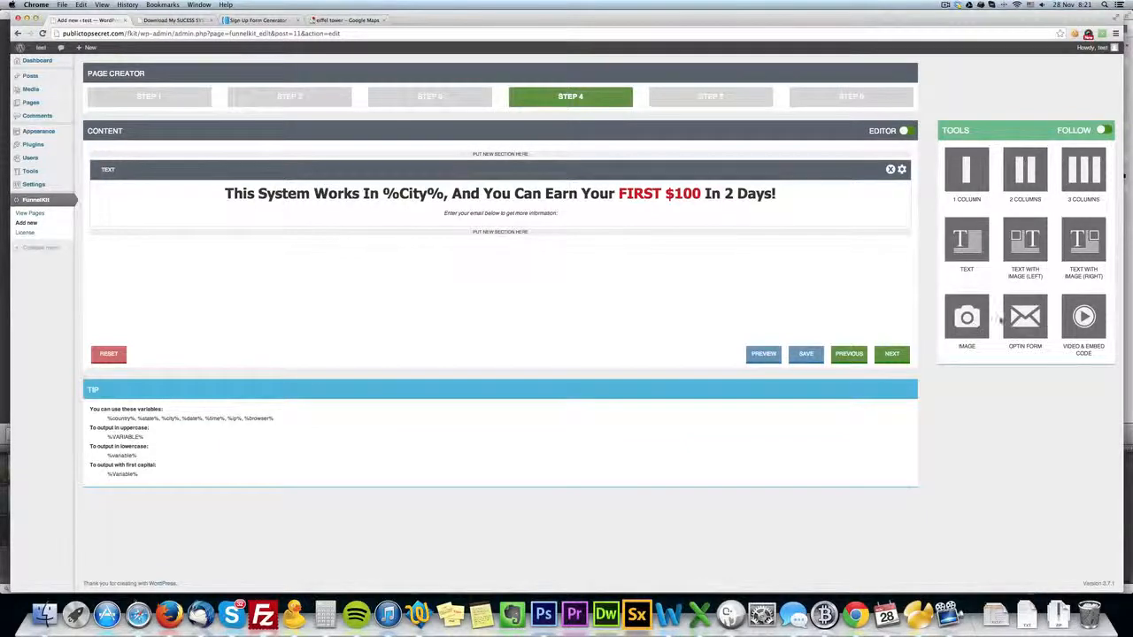
Add an optin form below the headline text and a new text section beneath the form.
left_click_drag(1025, 316, 507, 232)
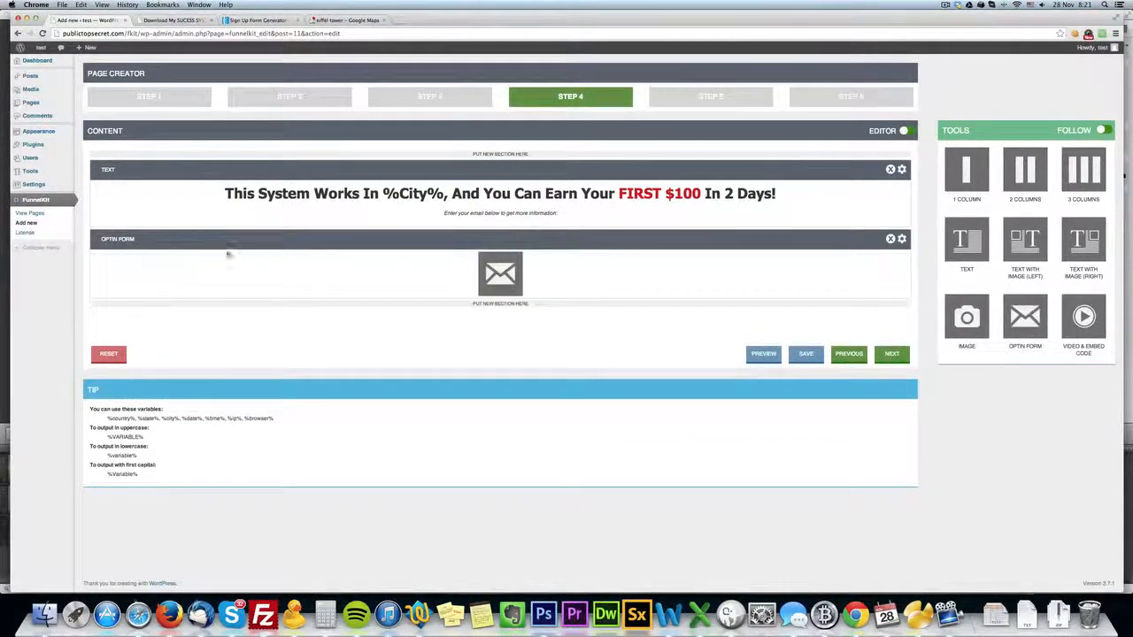
left_click_drag(966, 238, 569, 314)
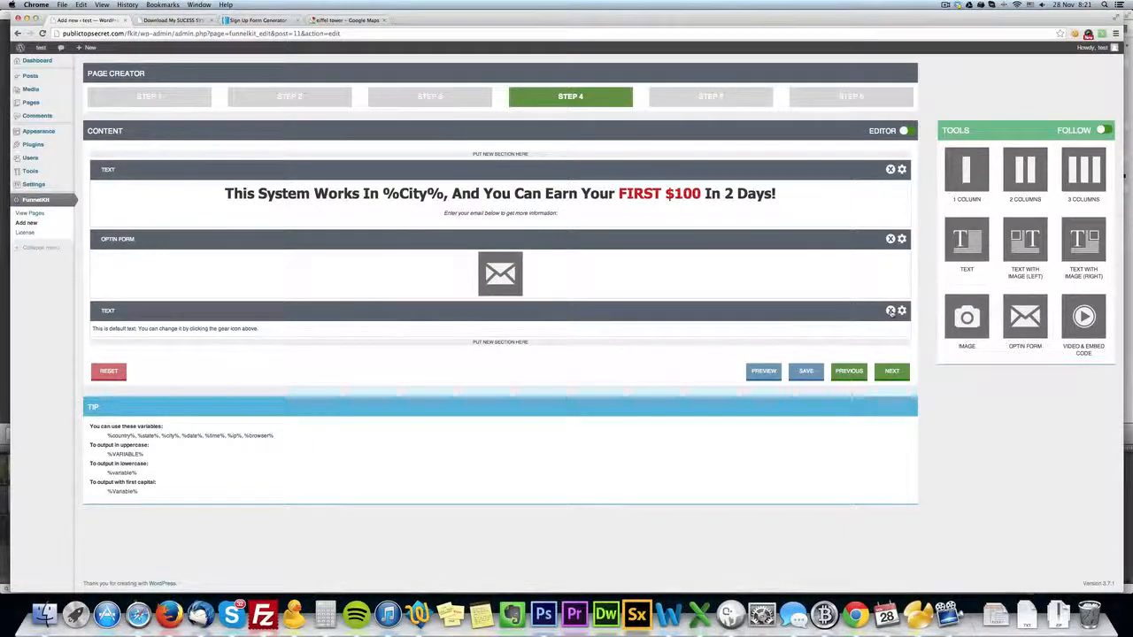
Replace the new section's default text with a centred "Copyright (c) 2013 - FunnelKit" and save the element.
left_click(902, 310)
key("super+a")
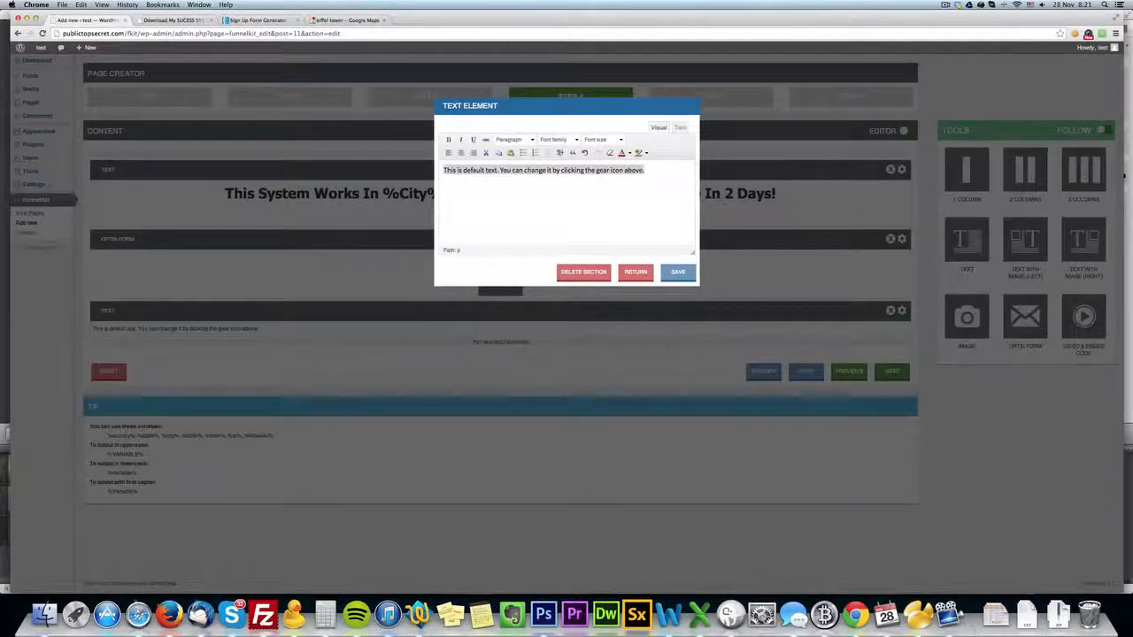
left_click(460, 152)
type("Co")
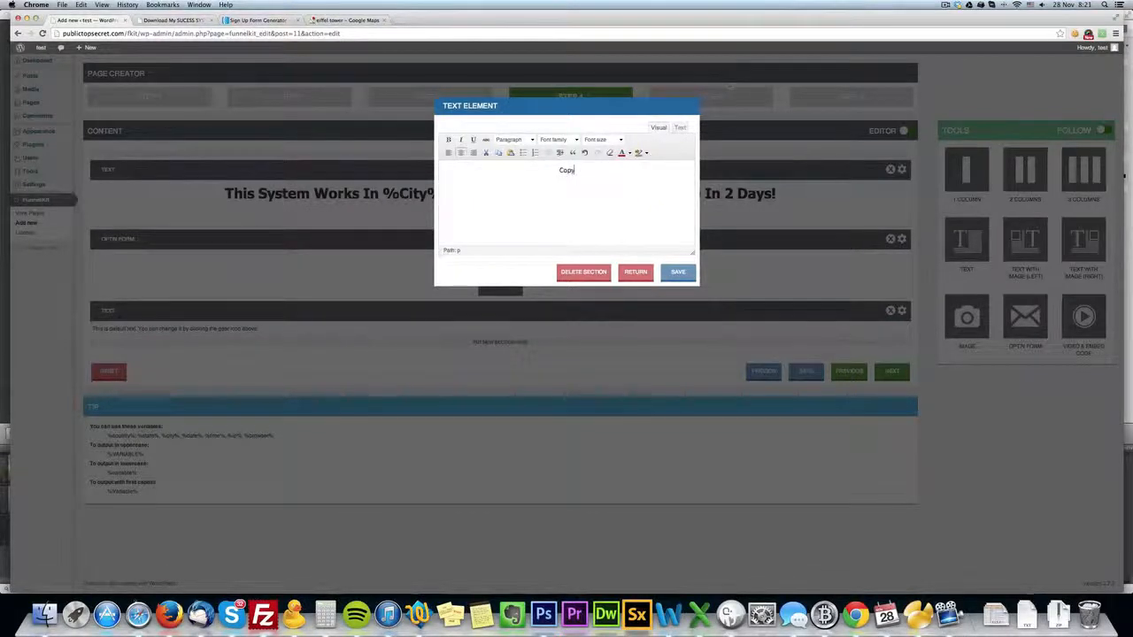
type("pyright (c) 2013 - FunnelKit")
left_click(677, 273)
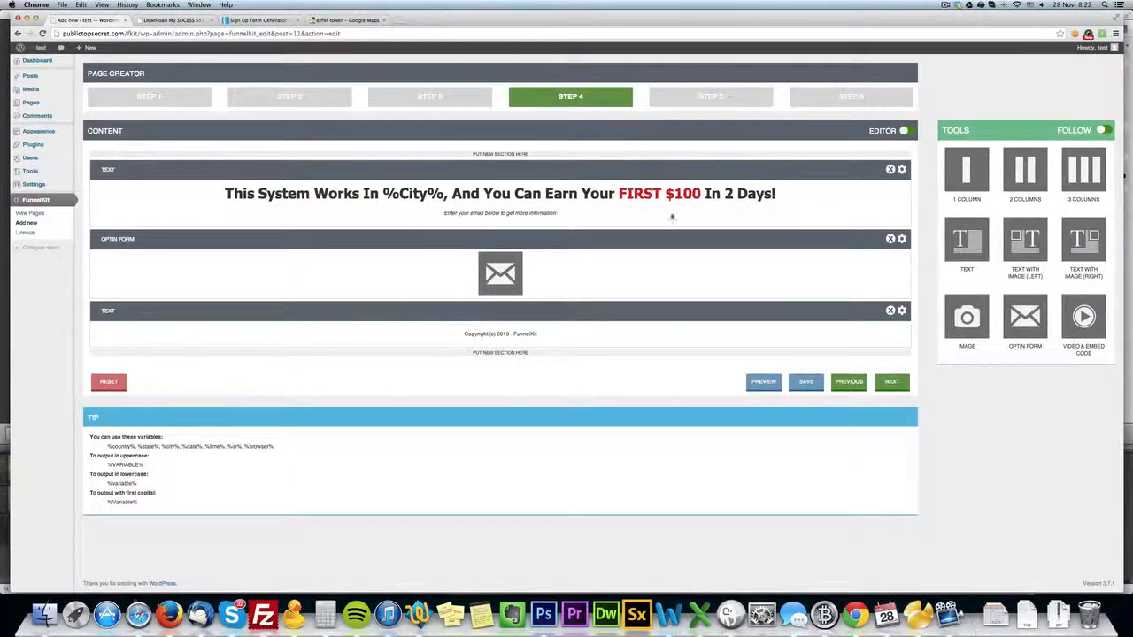
Centre the Callout #1 text in the callout message settings and format it as Heading 2.
left_click(712, 97)
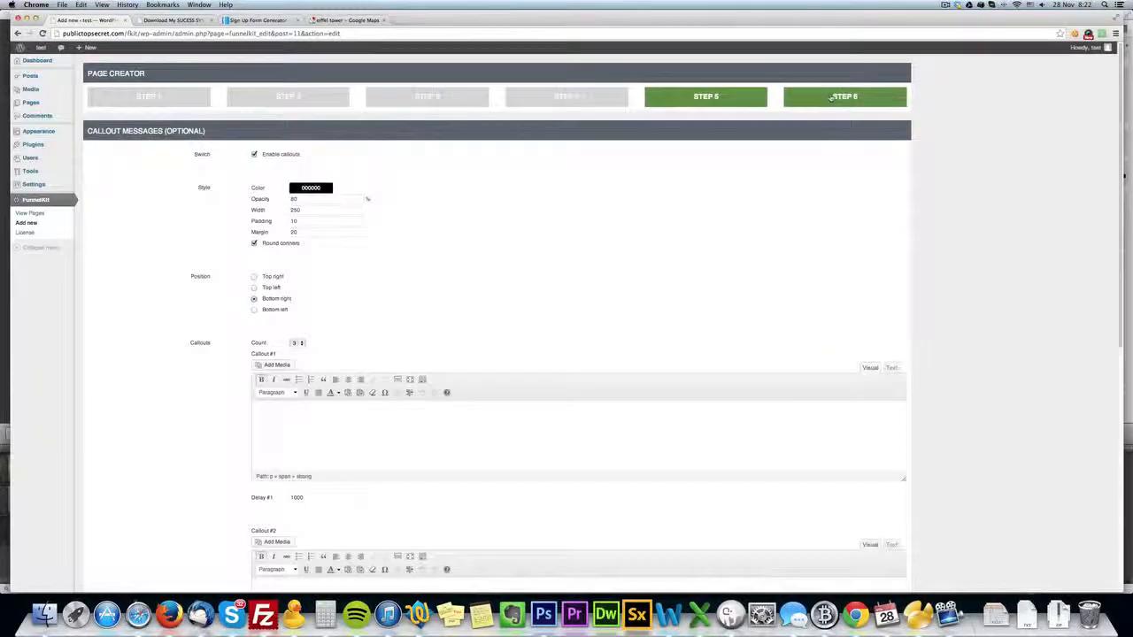
left_click(836, 98)
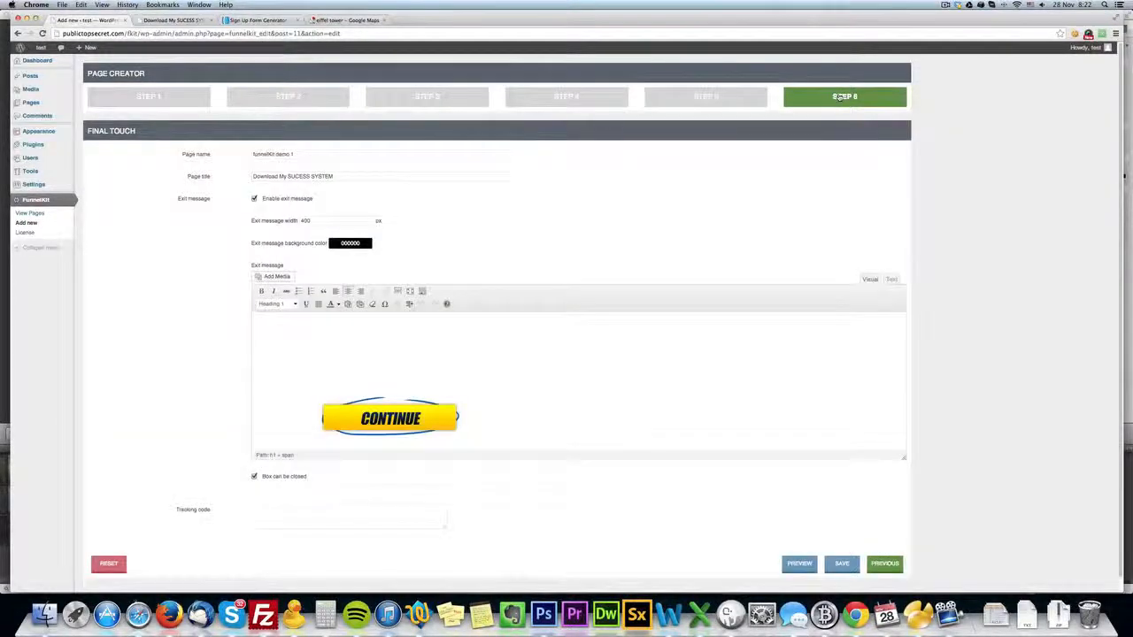
left_click(752, 99)
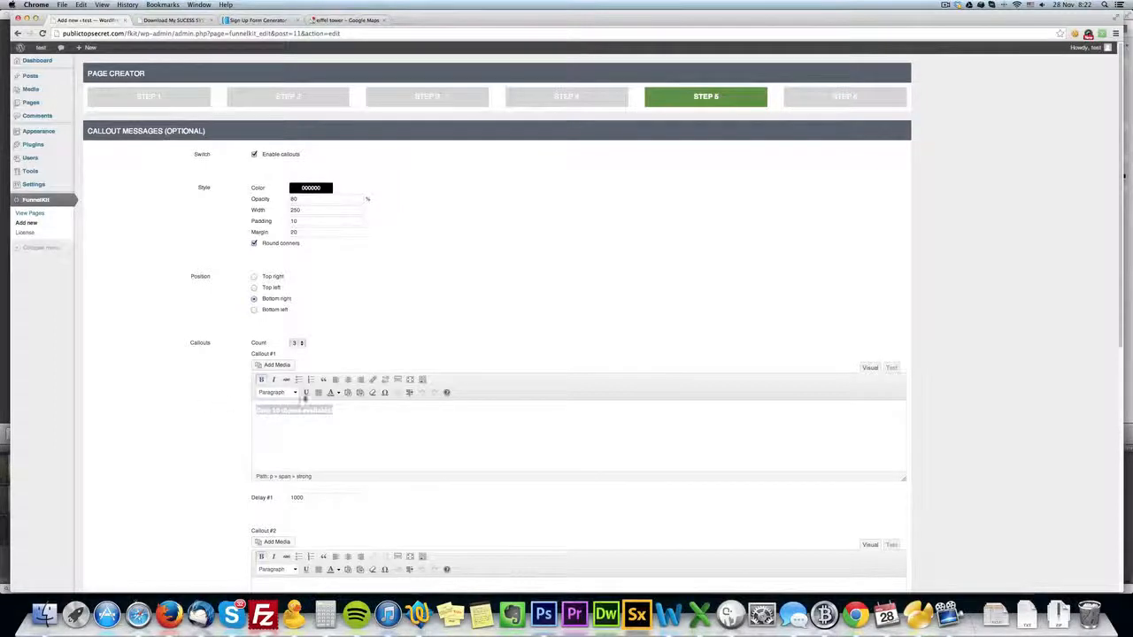
left_click(294, 393)
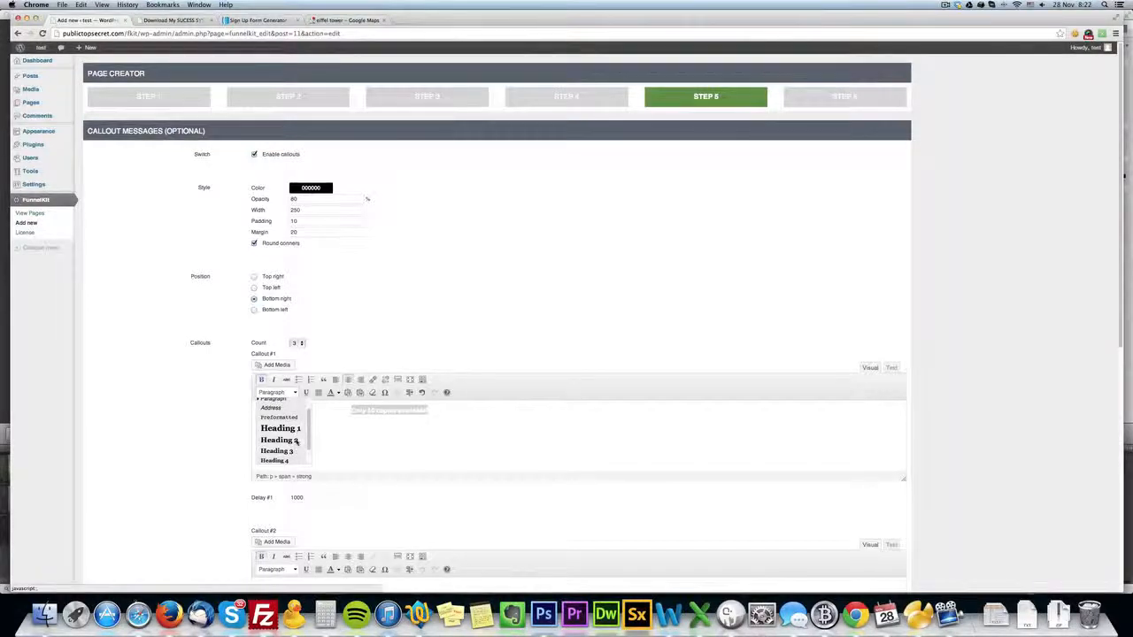
left_click(278, 439)
scroll(297, 440, "down", 2)
Copy the text "Only 10 copies available!" from Callout #1 into Callout #2 and Callout #3.
triple_click(407, 386)
key("super+c")
scroll(407, 387, "down", 2)
triple_click(309, 482)
key("super+v")
scroll(382, 498, "down", 5)
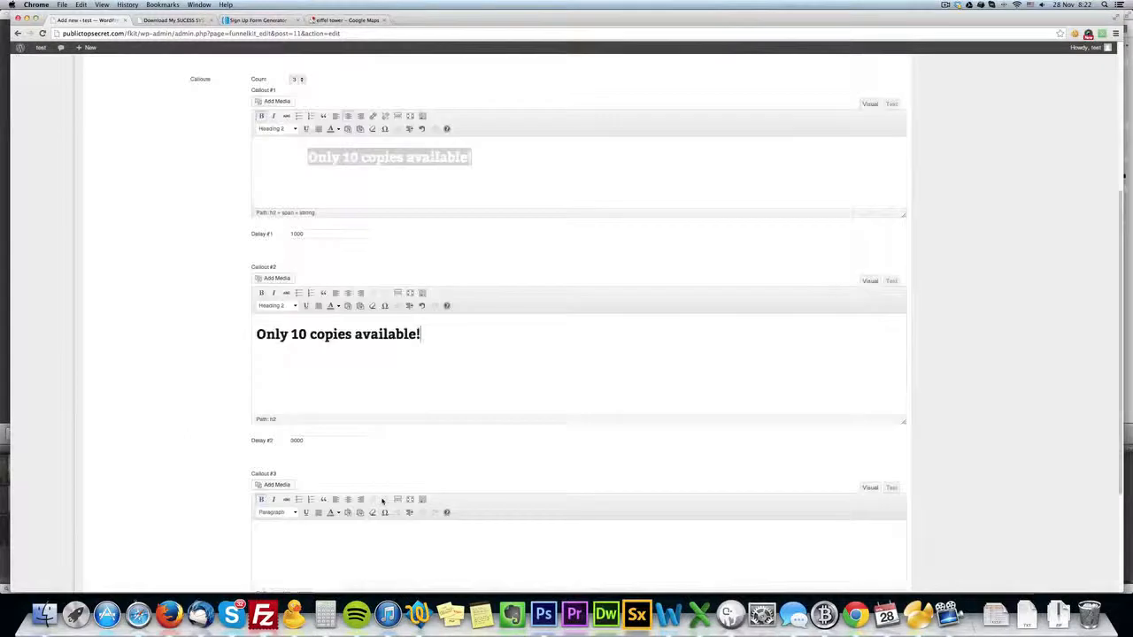
triple_click(381, 533)
key("super+v")
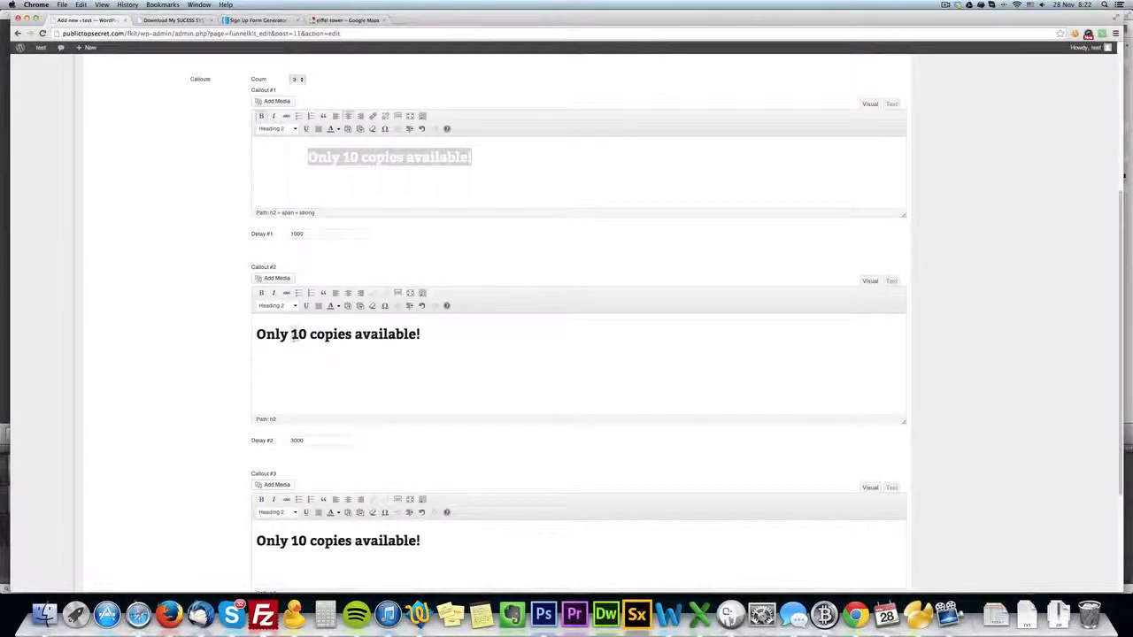
Change the number of copies to 7 in Callout #2 and to 3 in Callout #3.
double_click(298, 333)
type("7")
scroll(298, 334, "down", 1)
double_click(298, 525)
type("3")
Centre the Callout #2 text and colour it white.
key("super+a")
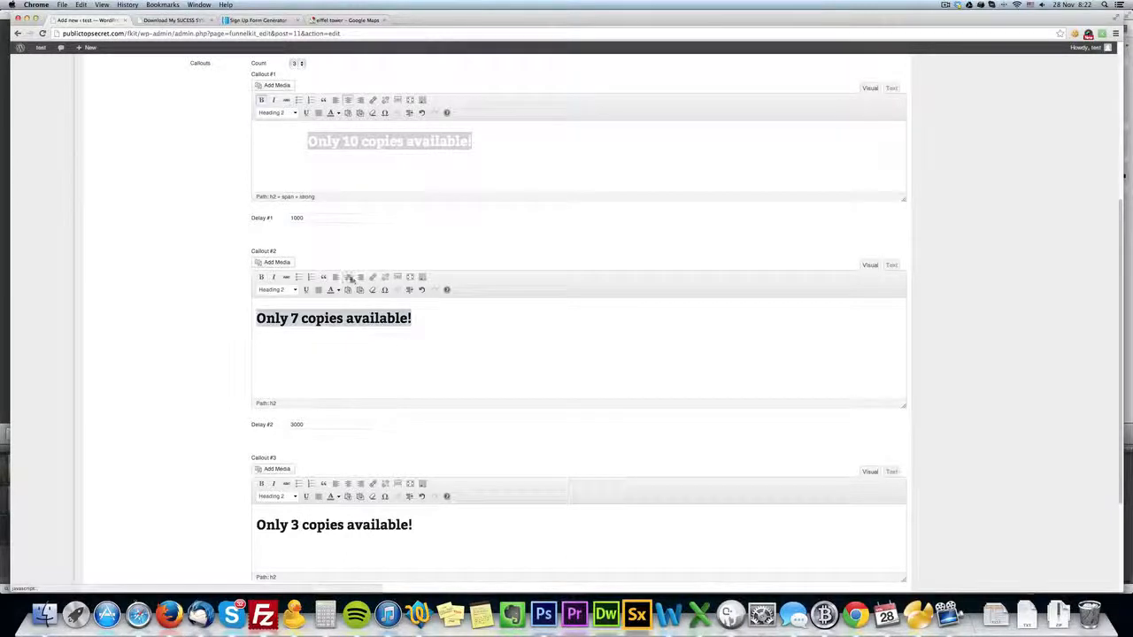
left_click(348, 277)
left_click(337, 290)
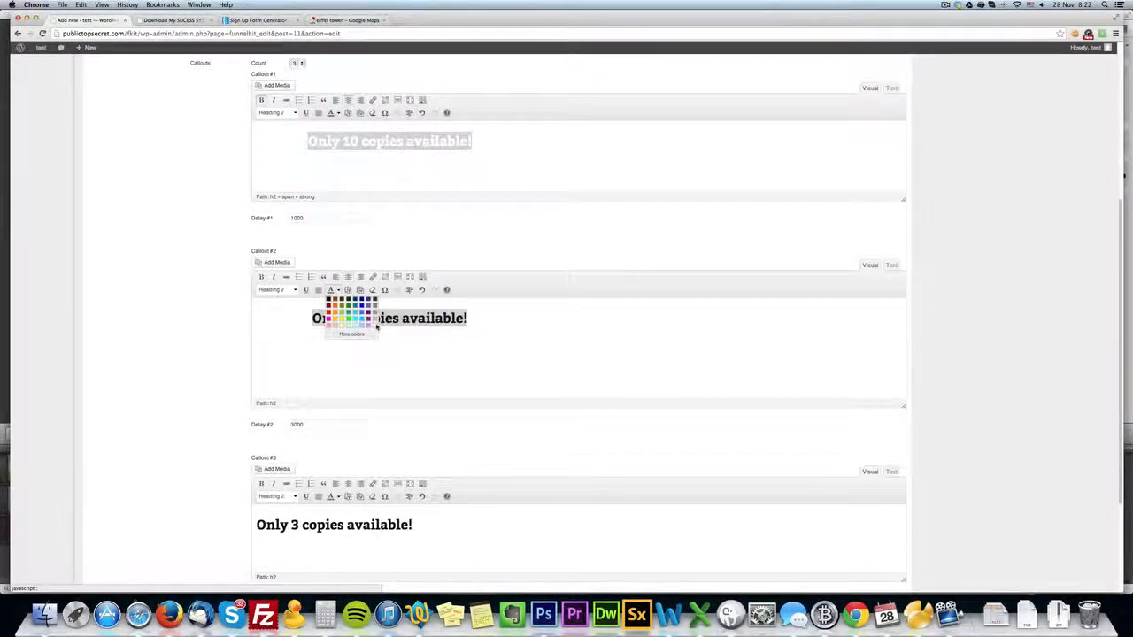
left_click(377, 326)
Centre the Callout #3 text and colour it white.
scroll(377, 354, "down", 1)
left_click(364, 509)
key("super+a")
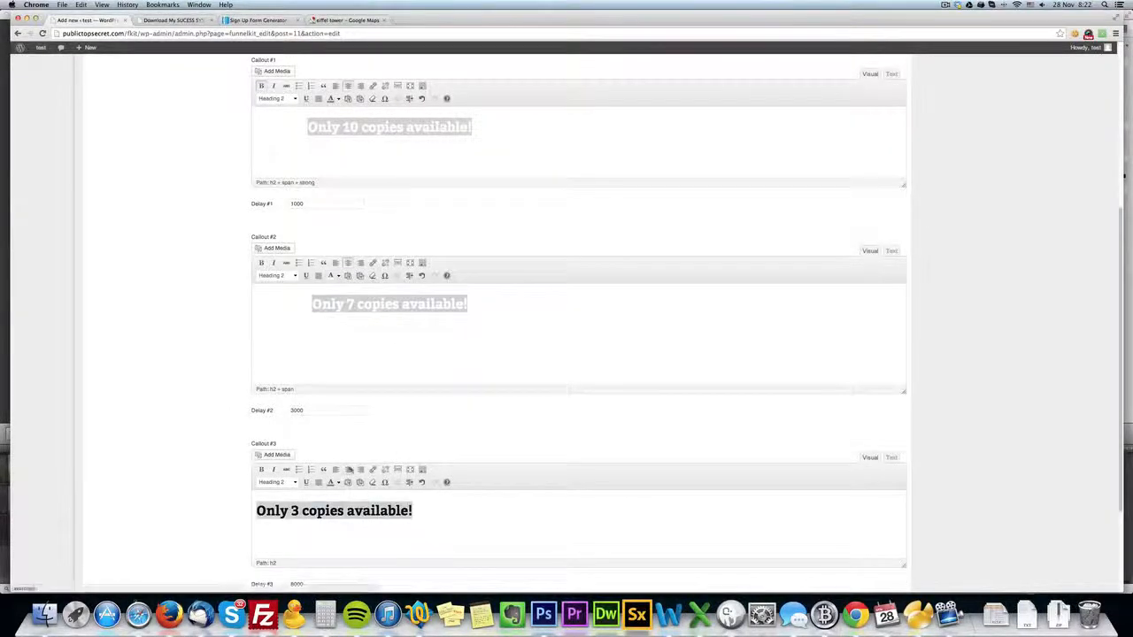
left_click(347, 469)
left_click(337, 482)
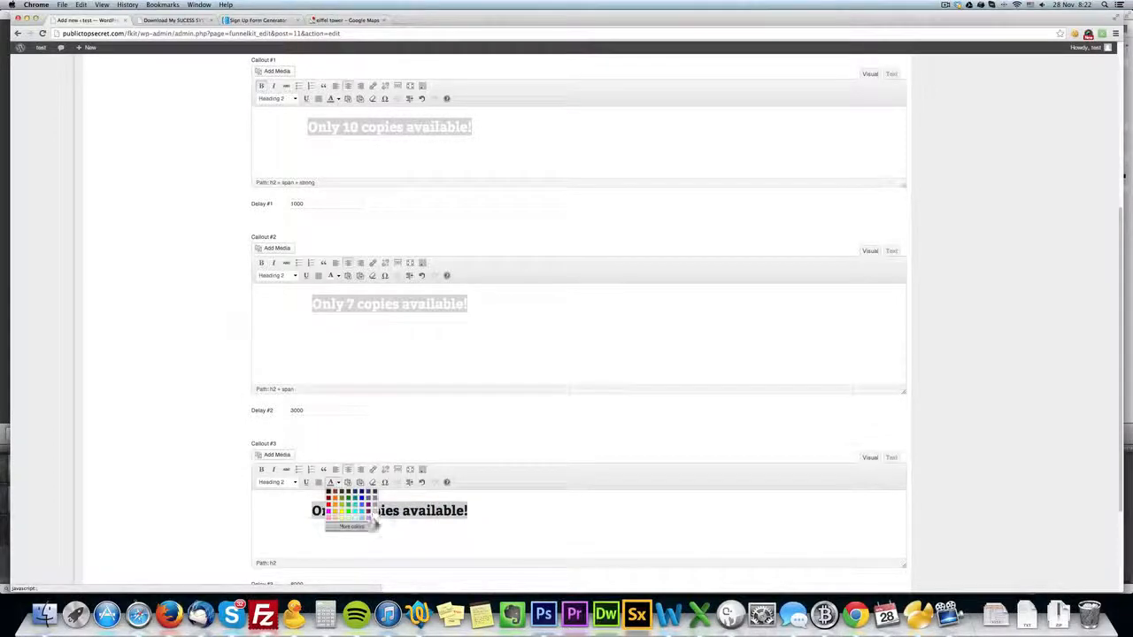
left_click(373, 520)
Save the FunnelKit page with the updated content and callouts.
scroll(441, 505, "down", 3)
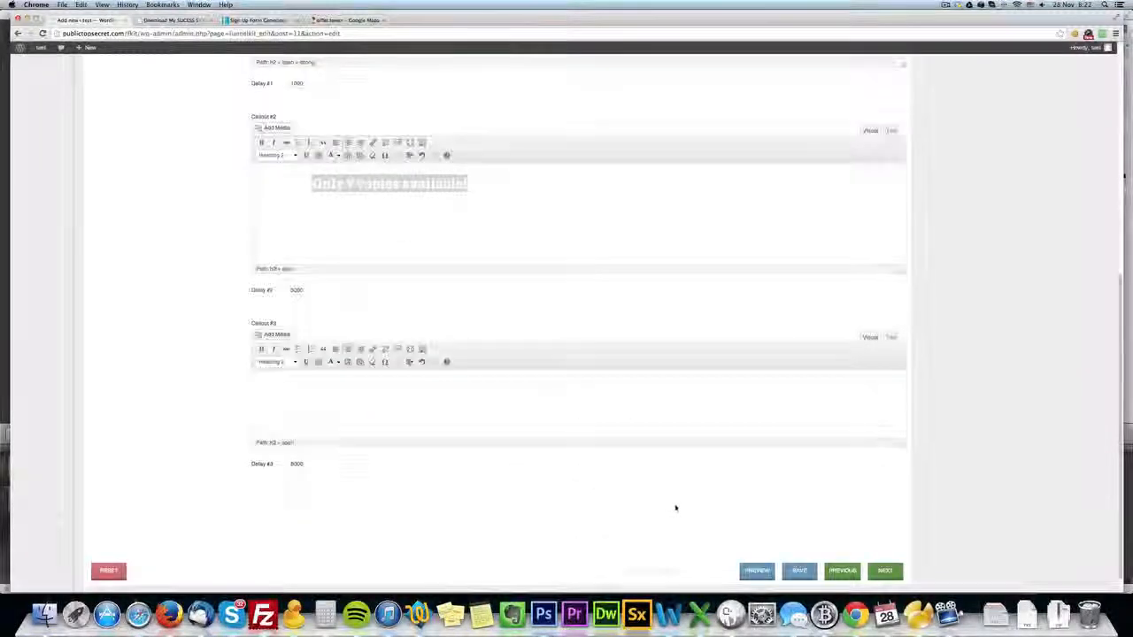
left_click(799, 570)
scroll(808, 531, "down", 5)
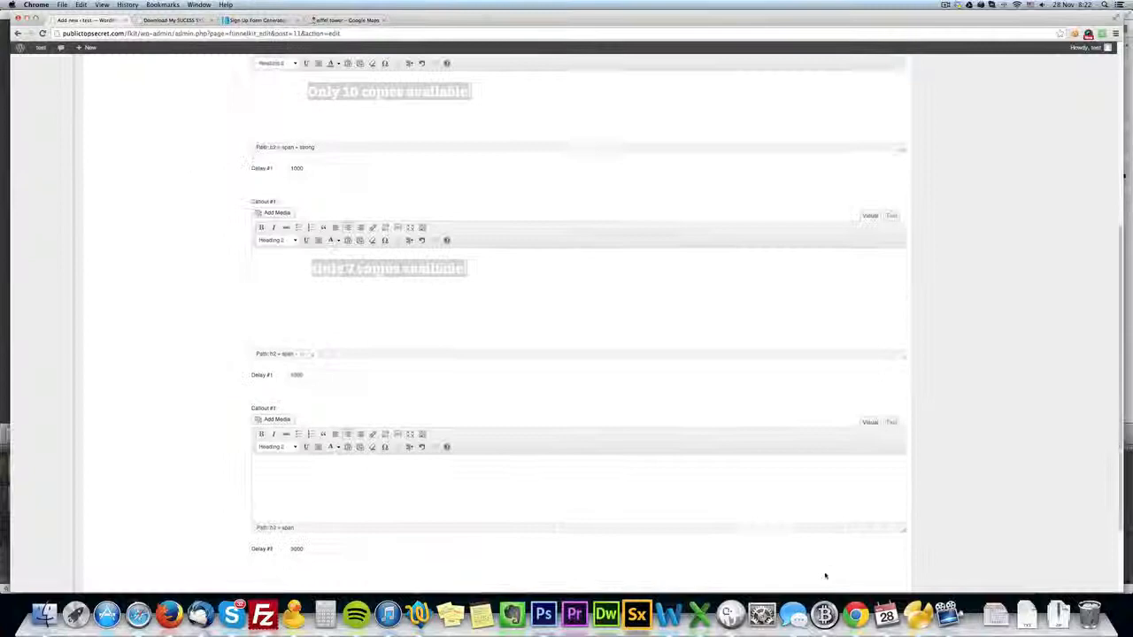
scroll(825, 575, "down", 2)
left_click(813, 550)
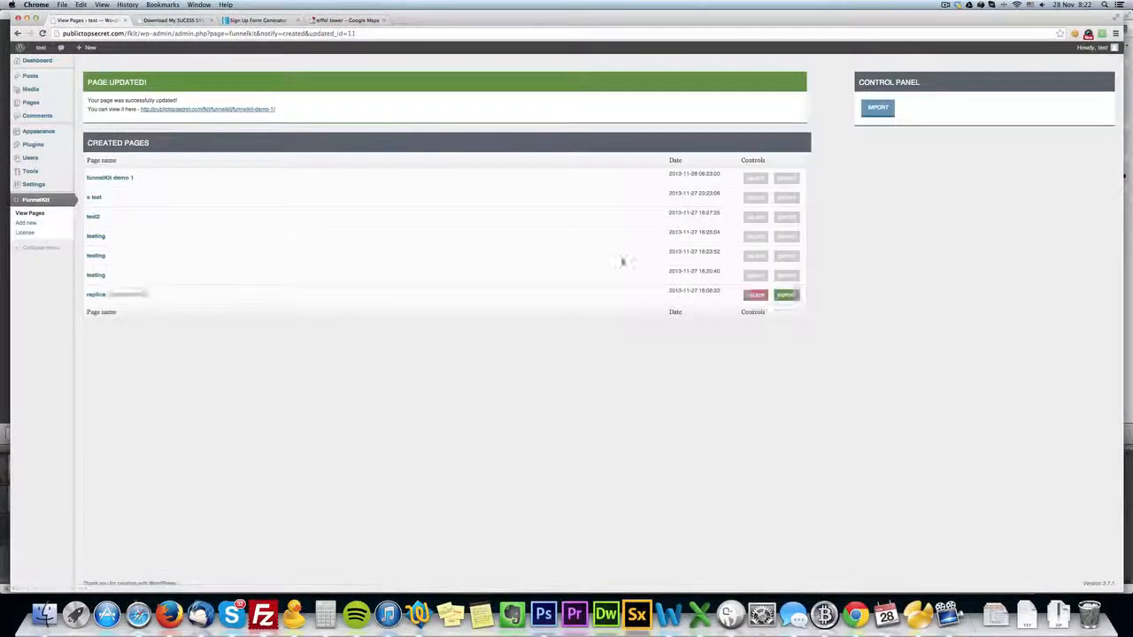
Reload the live page to check the new background, headline, optin form and footer.
left_click(179, 19)
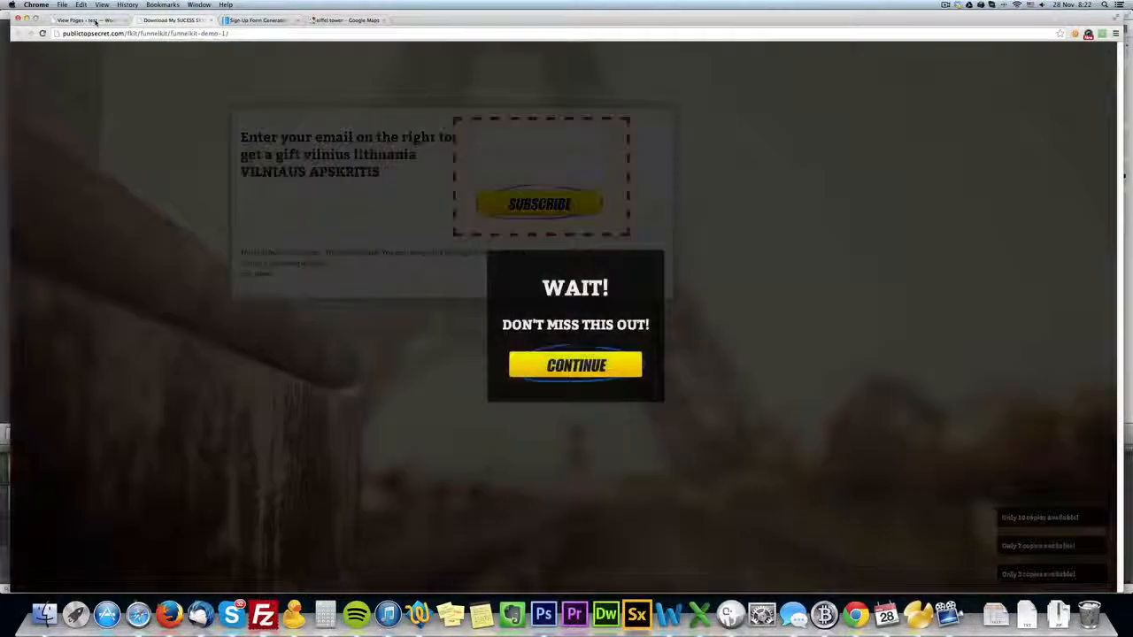
left_click(88, 20)
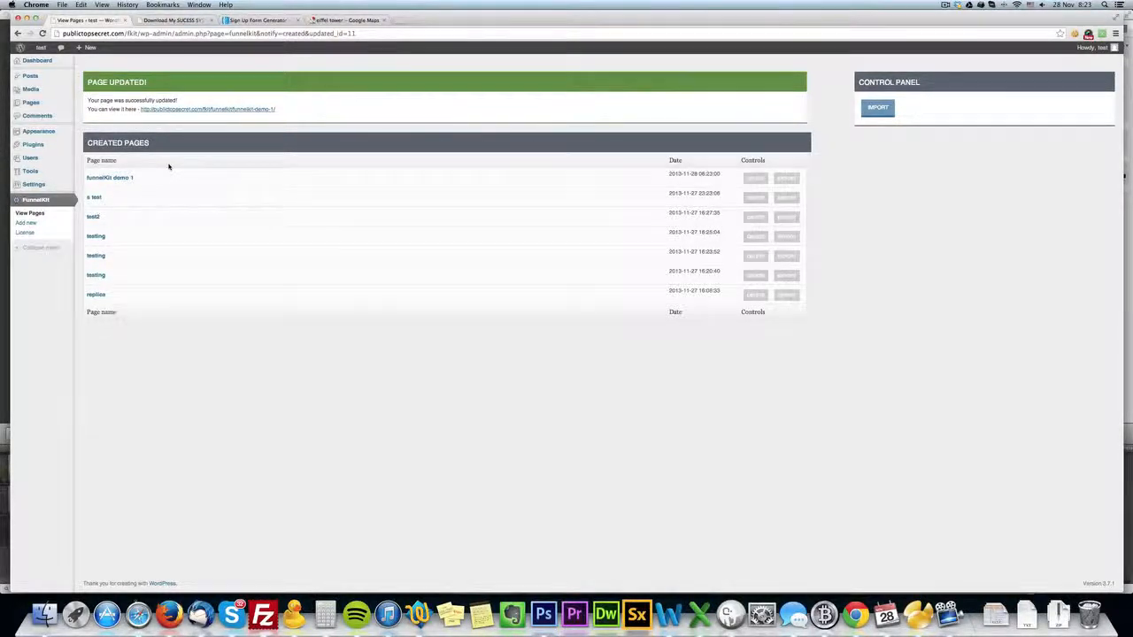
left_click(185, 19)
left_click(39, 33)
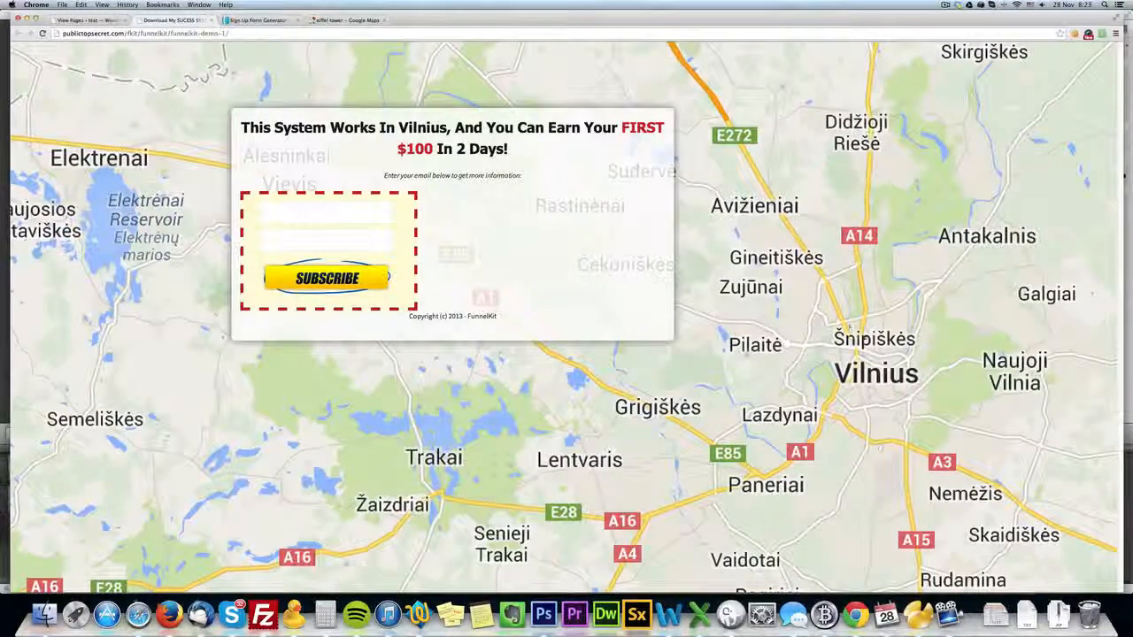
Reopen funnelKit demo 1 for editing and look over the live page's content box again.
left_click(89, 19)
left_click(137, 178)
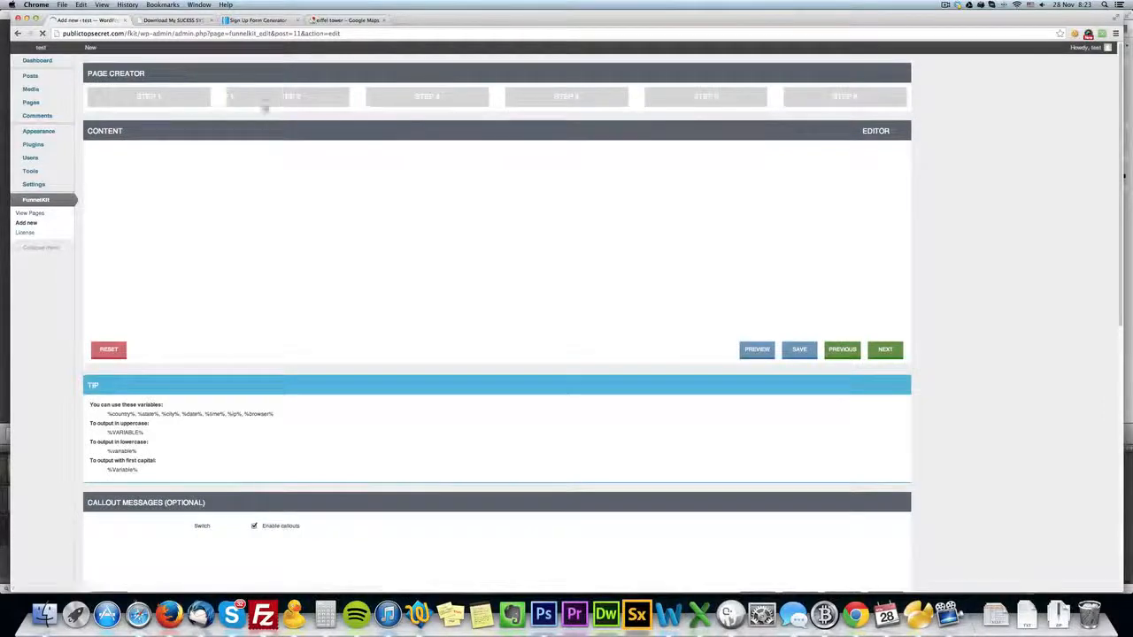
left_click(193, 20)
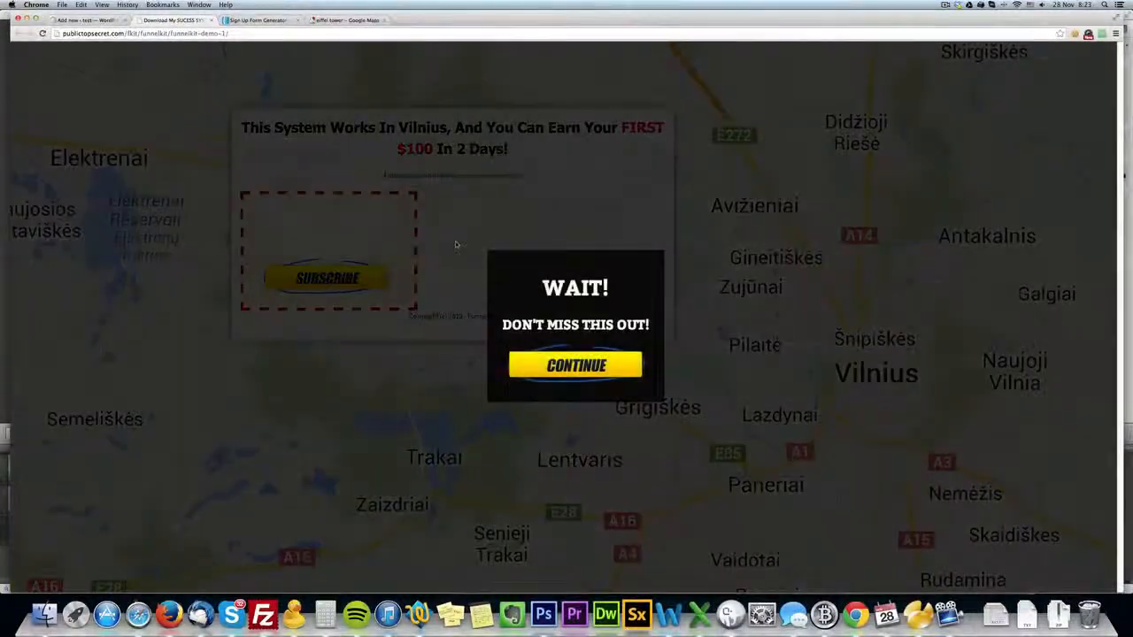
left_click(456, 245)
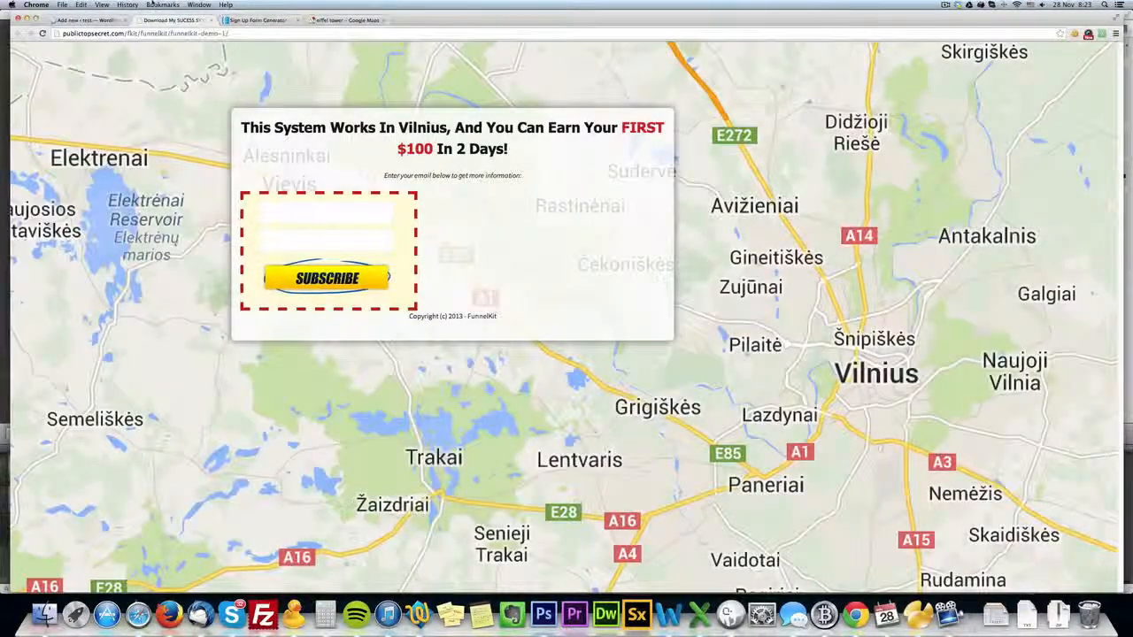
Reduce the fixed width of the main container.
left_click(98, 20)
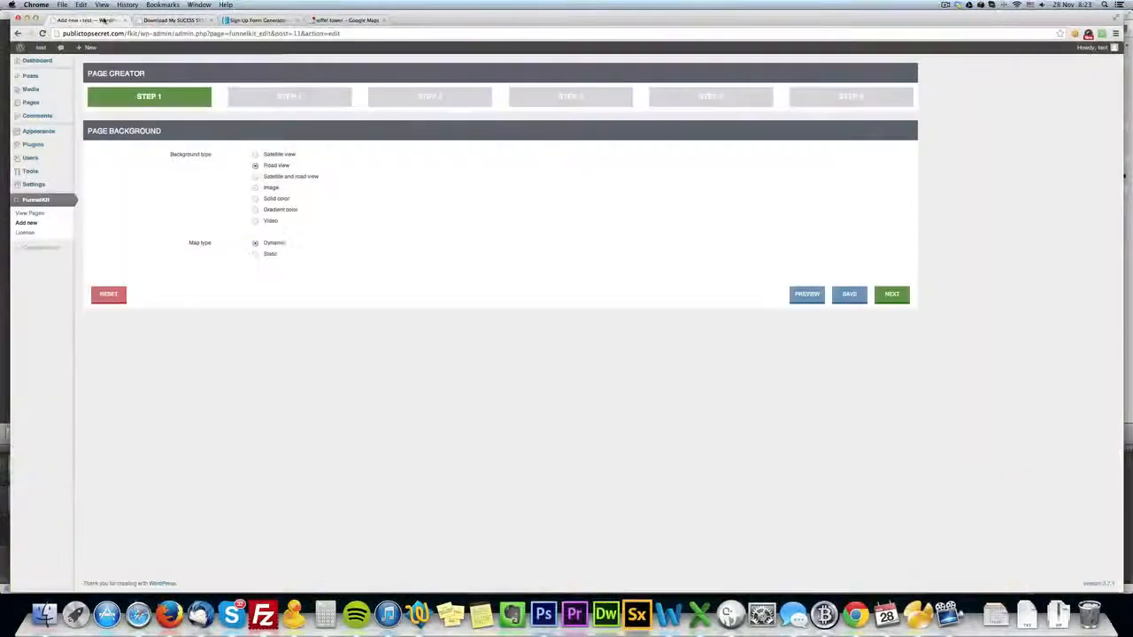
left_click(289, 95)
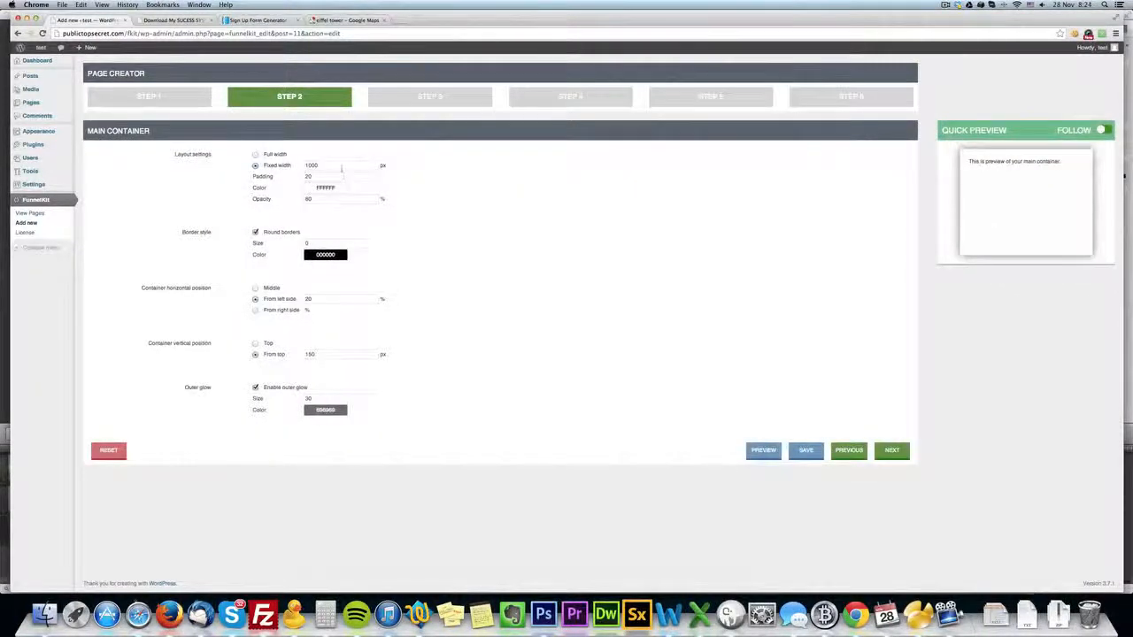
type("0")
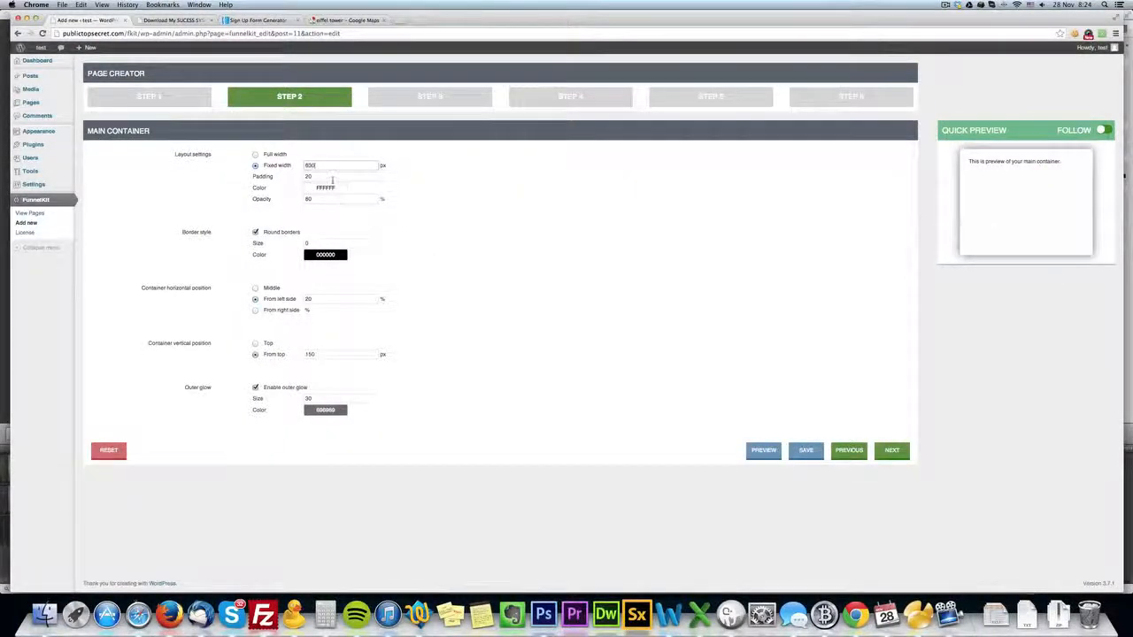
type("00")
Compare with the live page and add a blank line above the copyright text in the footer text section.
left_click(169, 19)
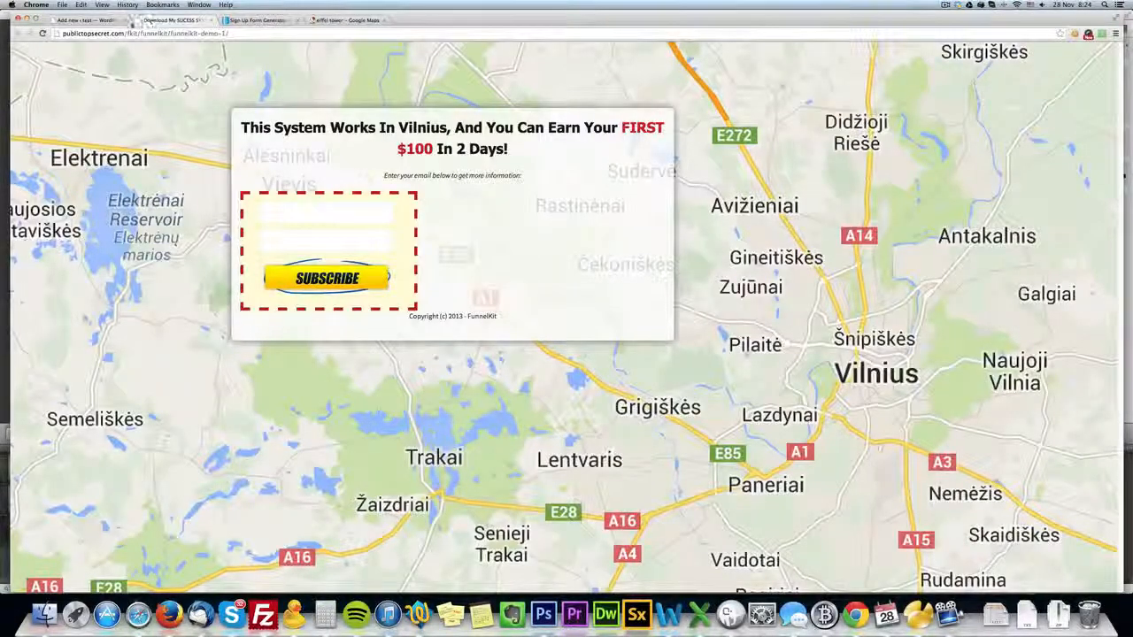
left_click(88, 19)
left_click(512, 99)
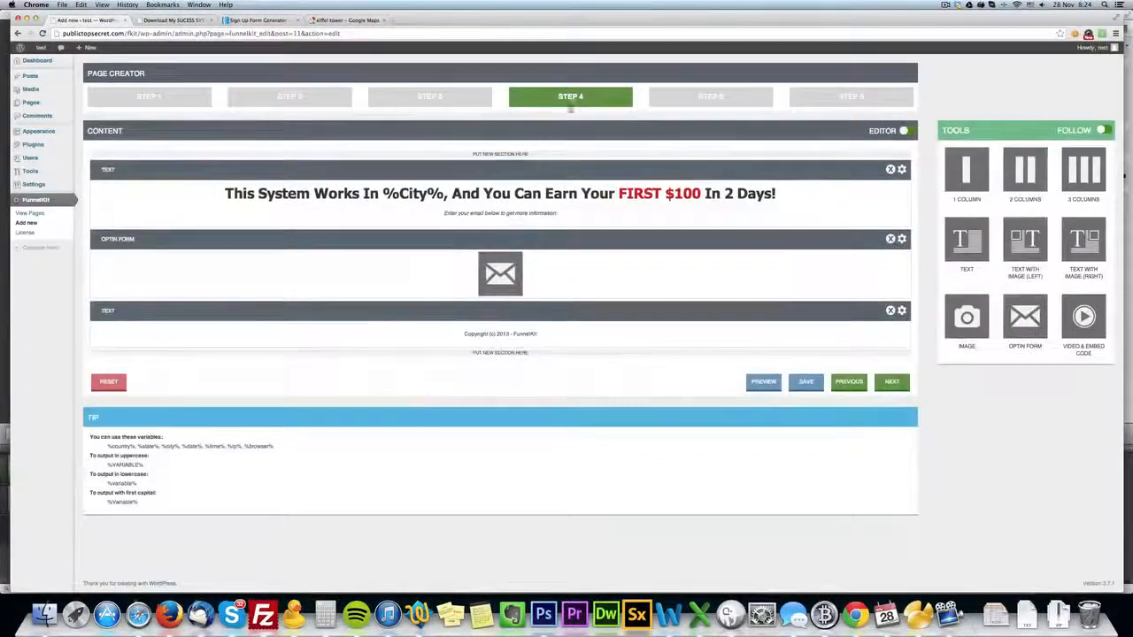
left_click(900, 310)
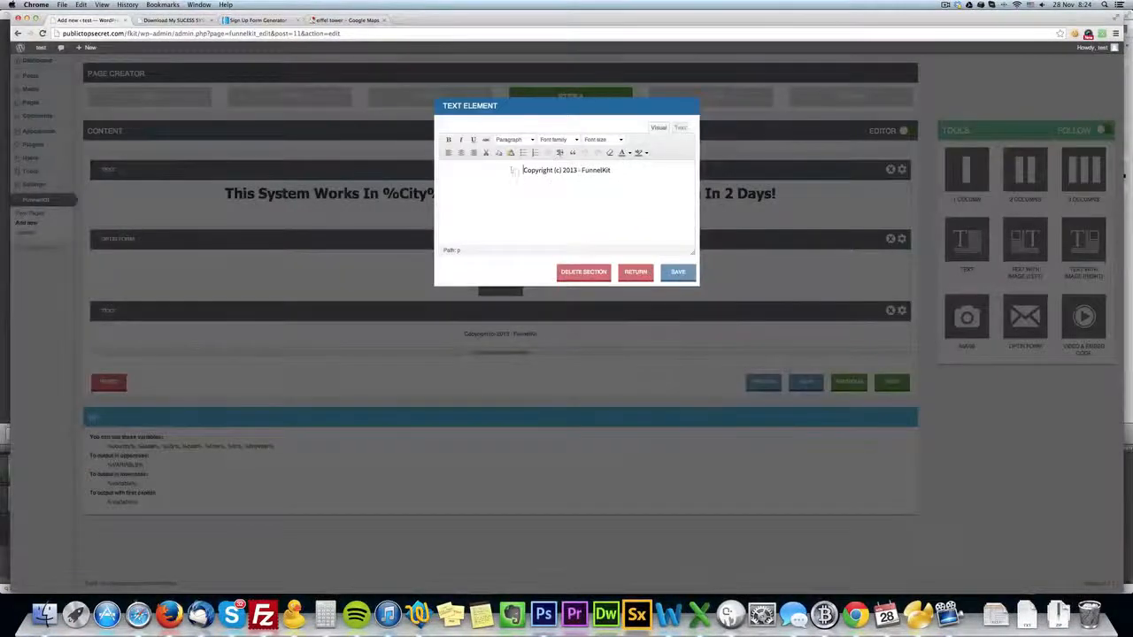
left_click(678, 272)
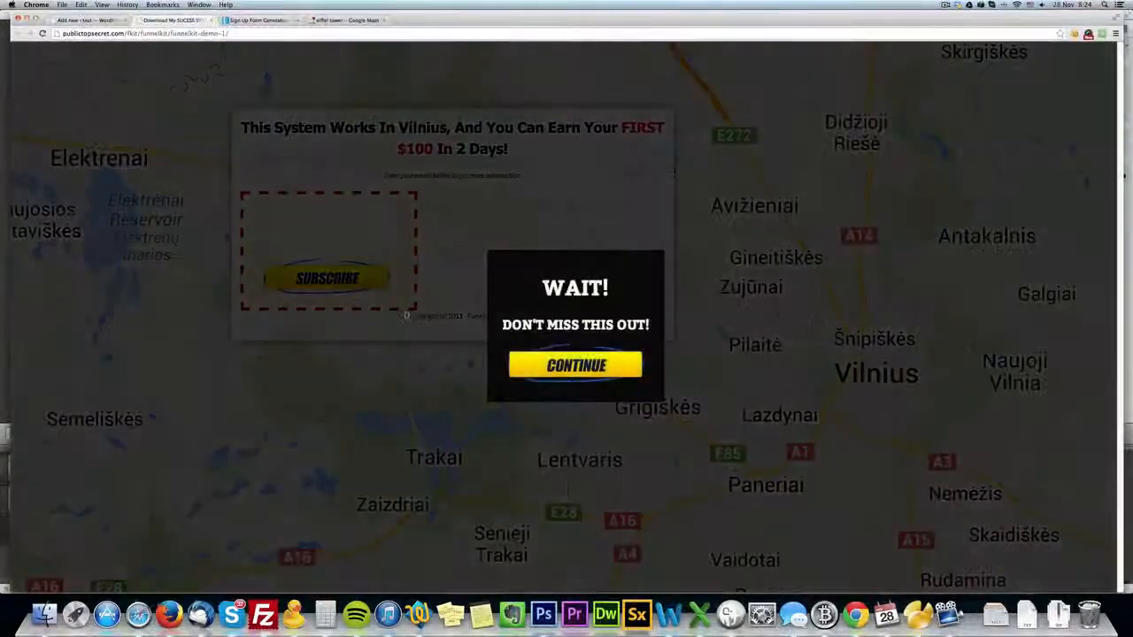
Check the optin form on the live page and save the form alignment in the optin form section's settings.
left_click(428, 323)
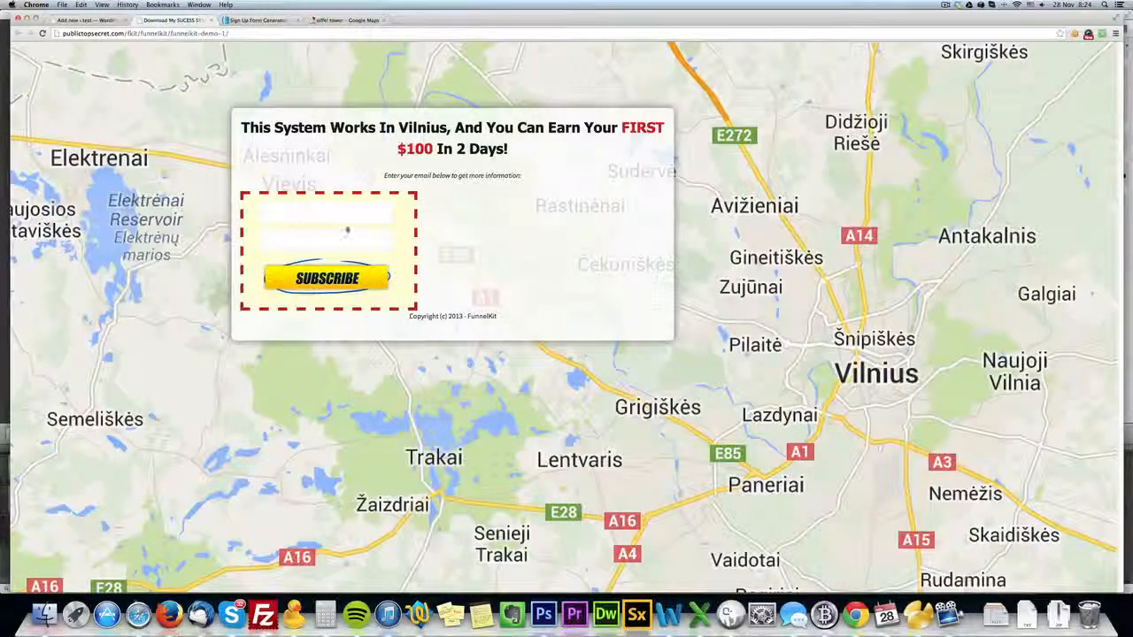
left_click(84, 19)
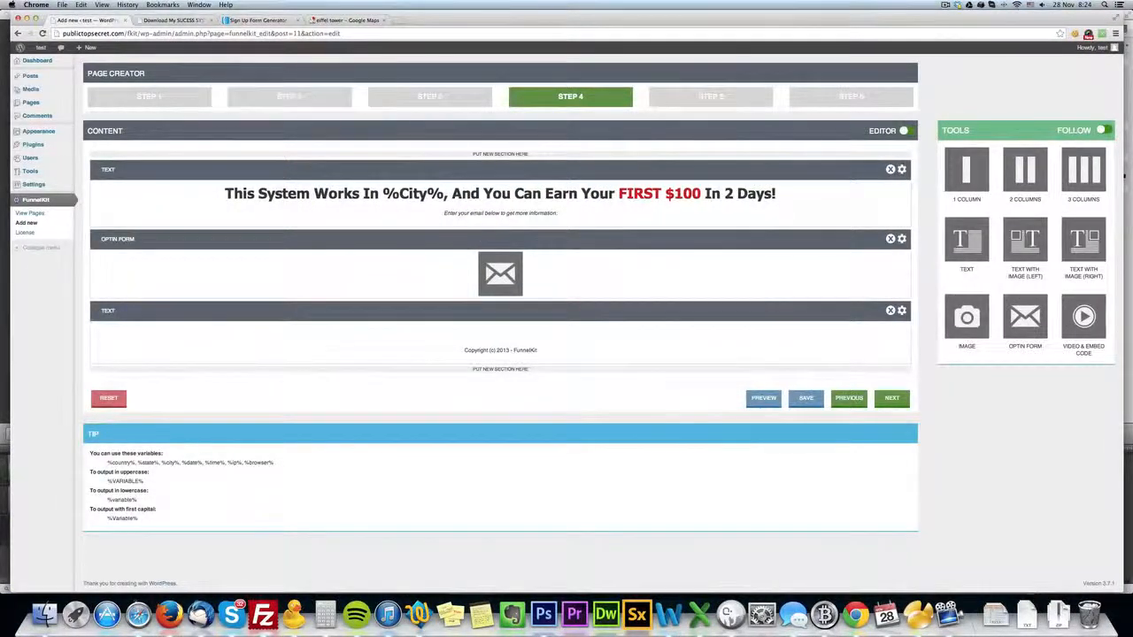
left_click(902, 239)
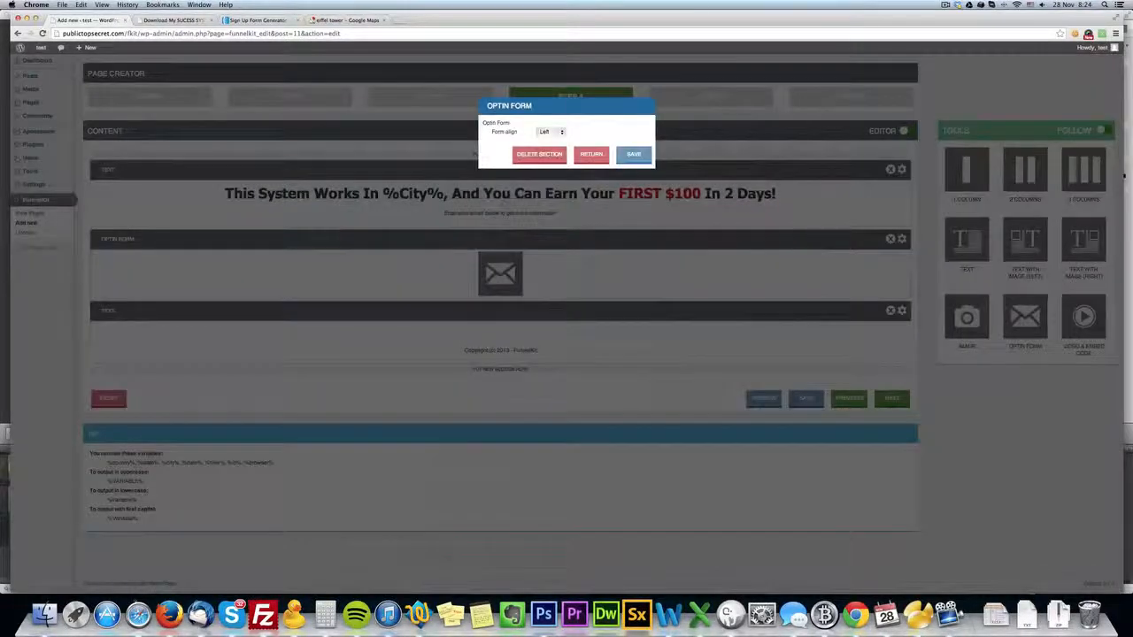
left_click(550, 131)
left_click(549, 141)
left_click(634, 156)
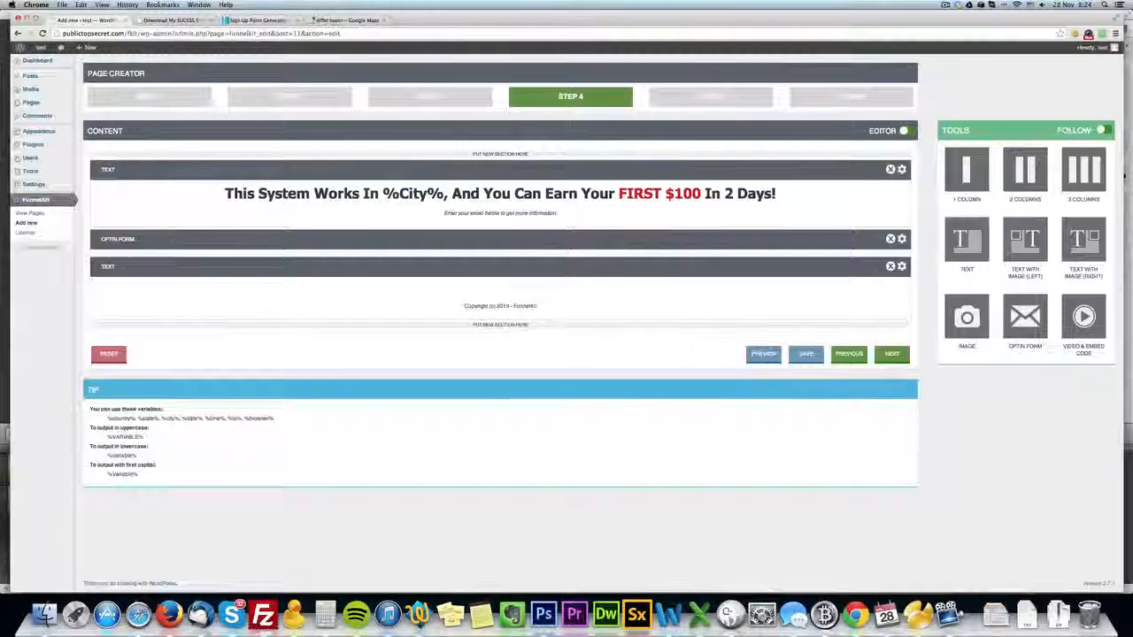
Save the FunnelKit page and reload the live page to check the container width and footer spacing.
left_click(792, 401)
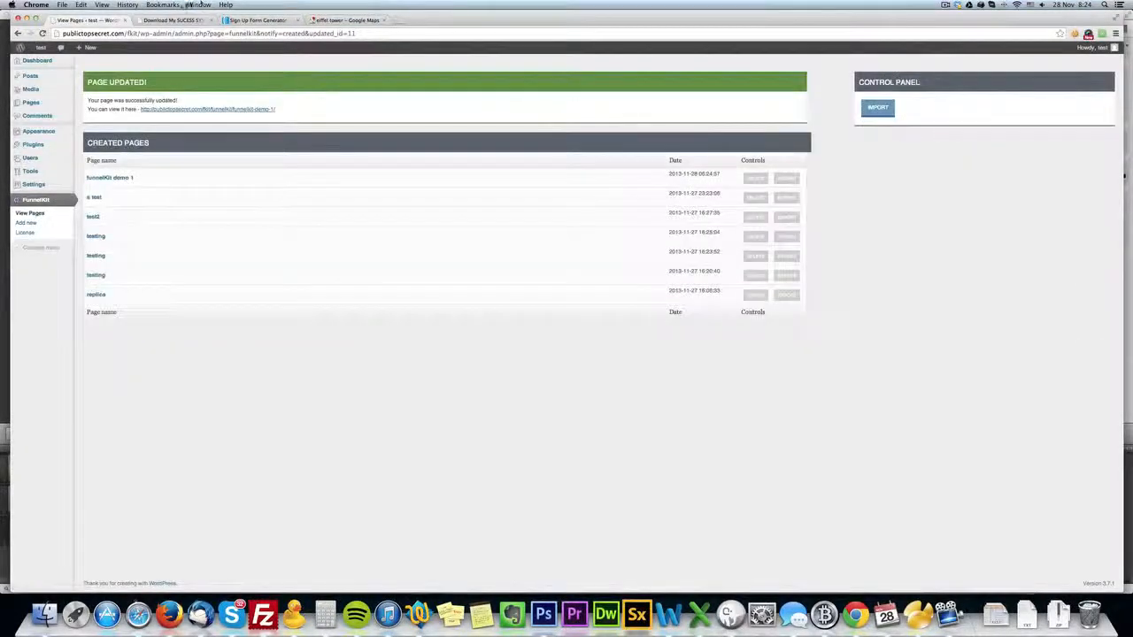
left_click(175, 20)
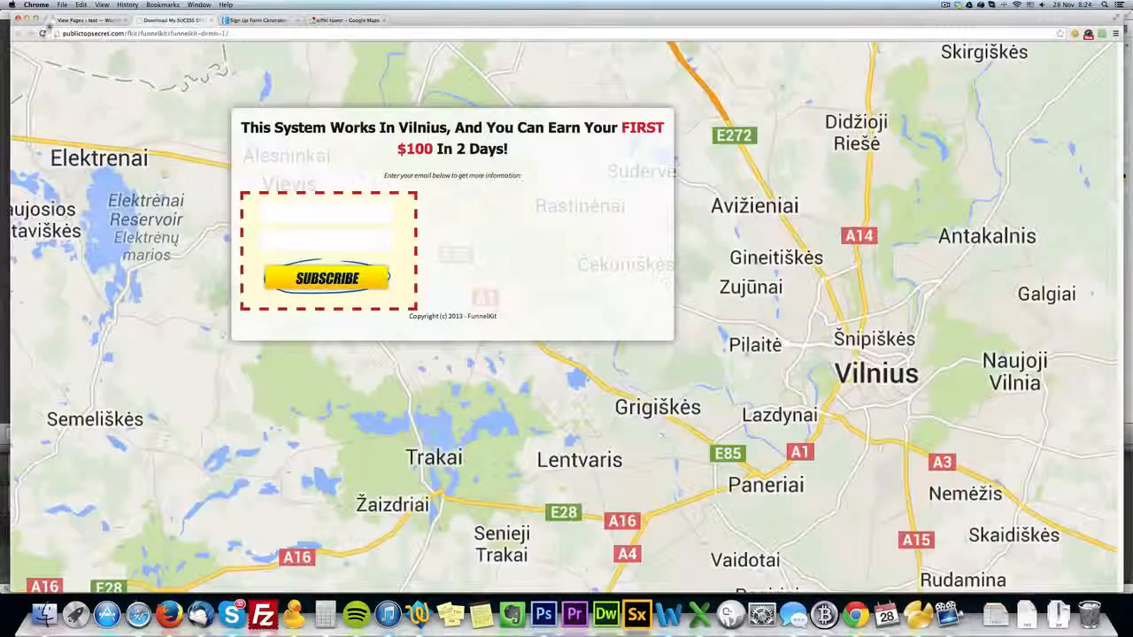
left_click(41, 32)
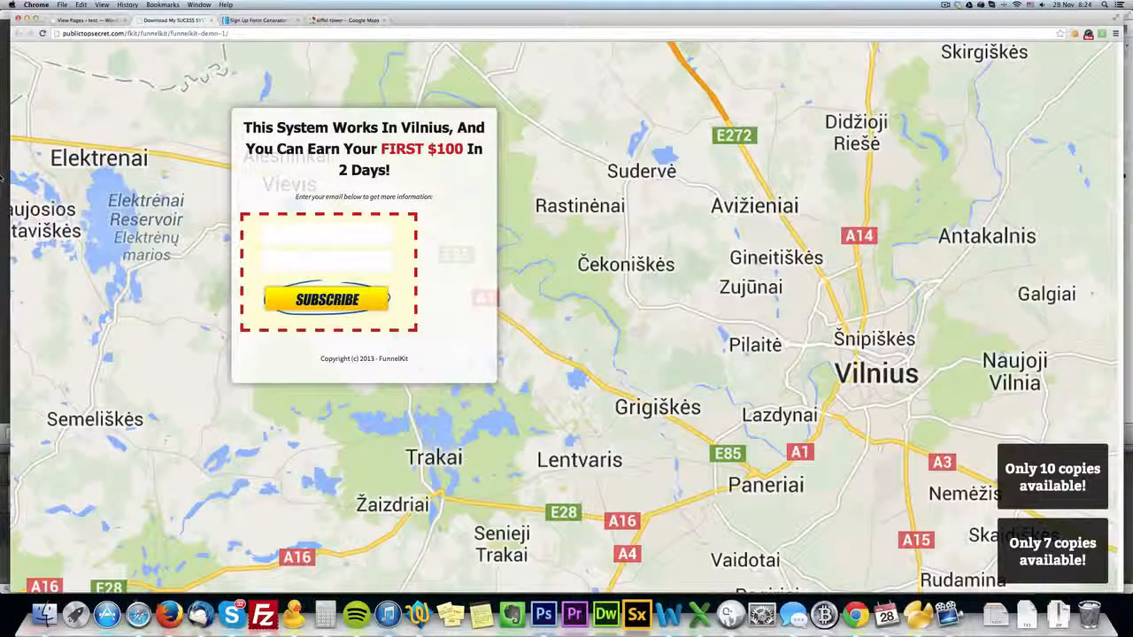
Reopen funnelKit demo 1, set the main container's horizontal position to Middle, and check the saved change on the live page.
left_click(97, 20)
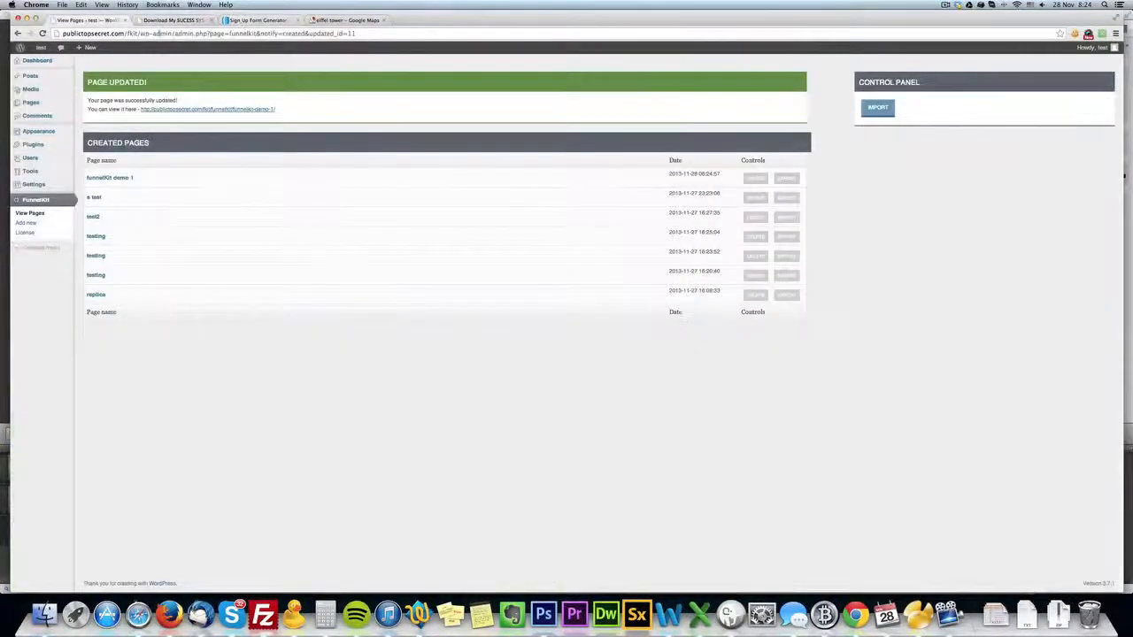
left_click(142, 178)
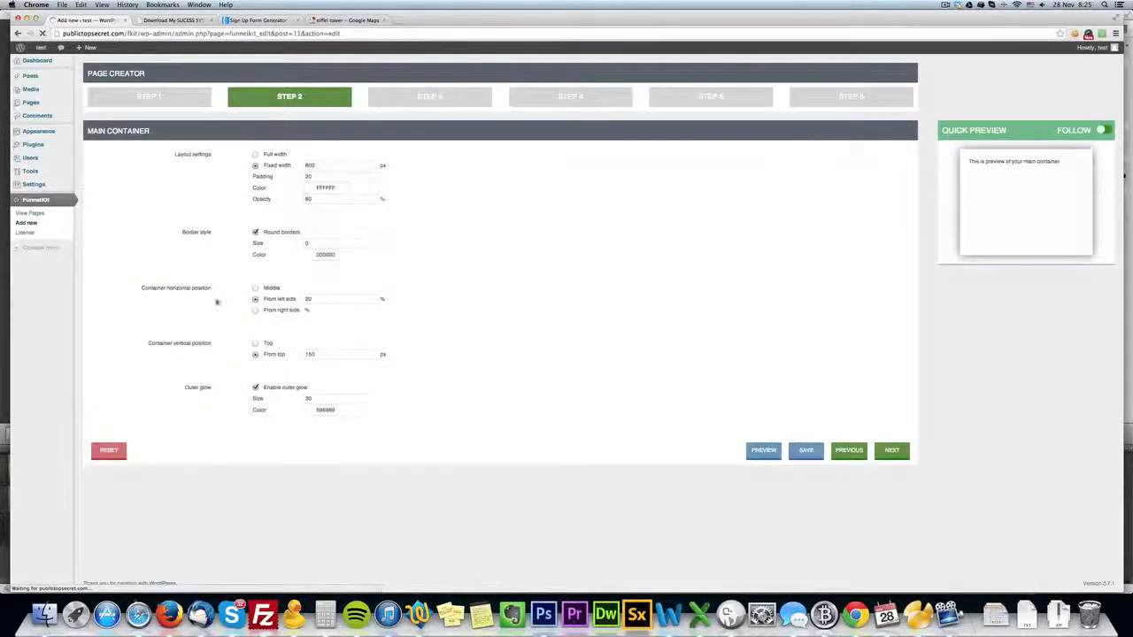
left_click(254, 288)
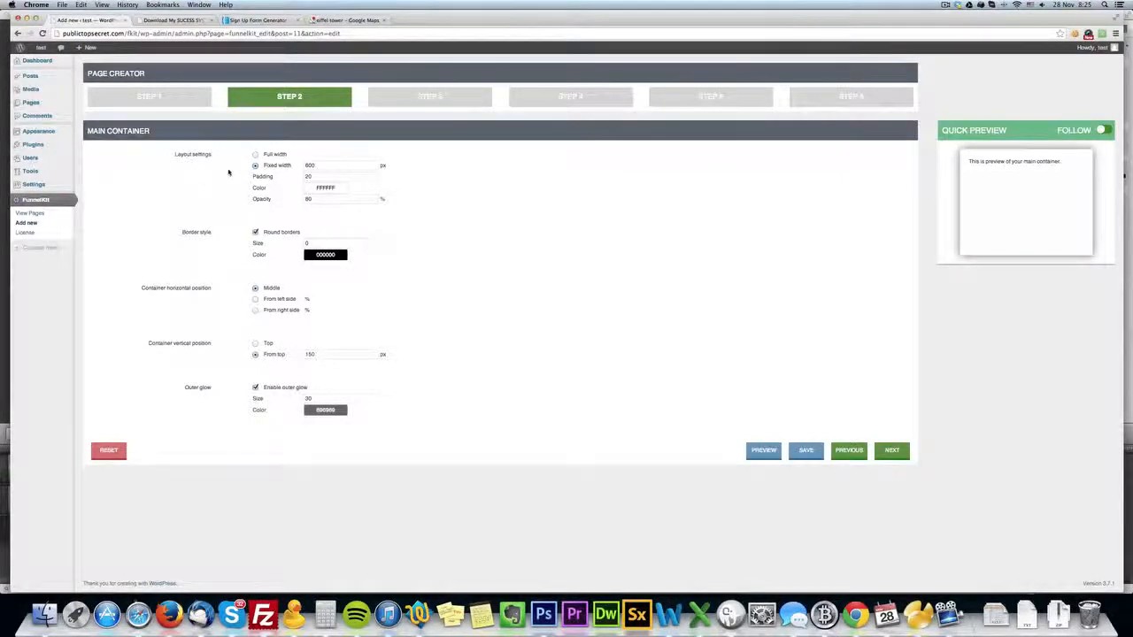
left_click(196, 20)
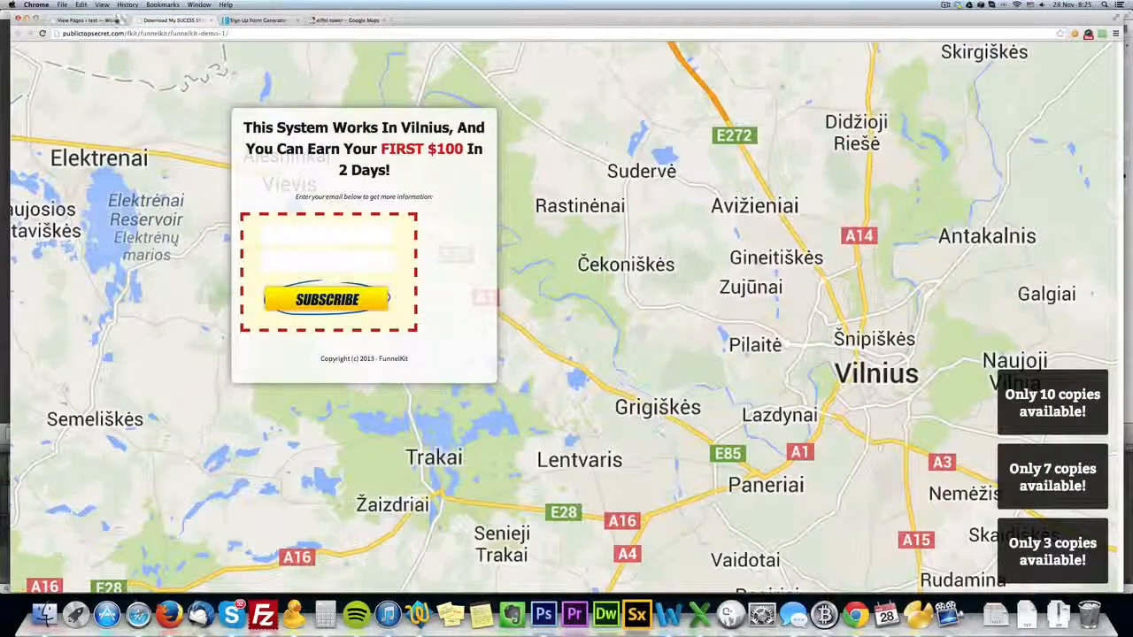
left_click(43, 33)
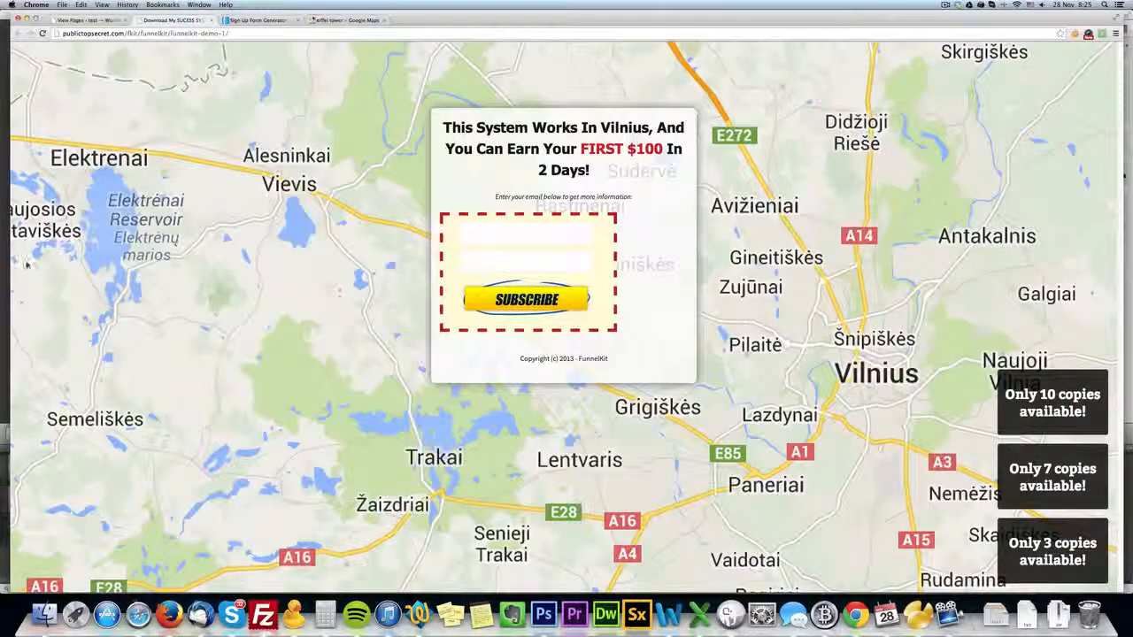
Reopen funnelKit demo 1 for editing and set the main container's color to 191919 and opacity to 90%.
left_click(81, 19)
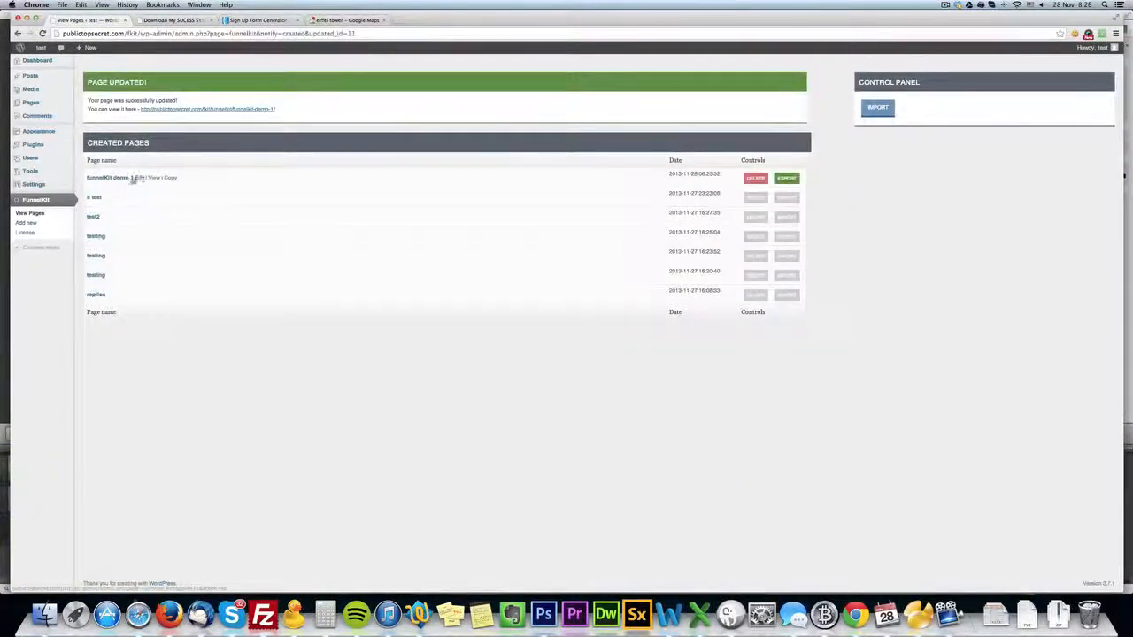
left_click(140, 178)
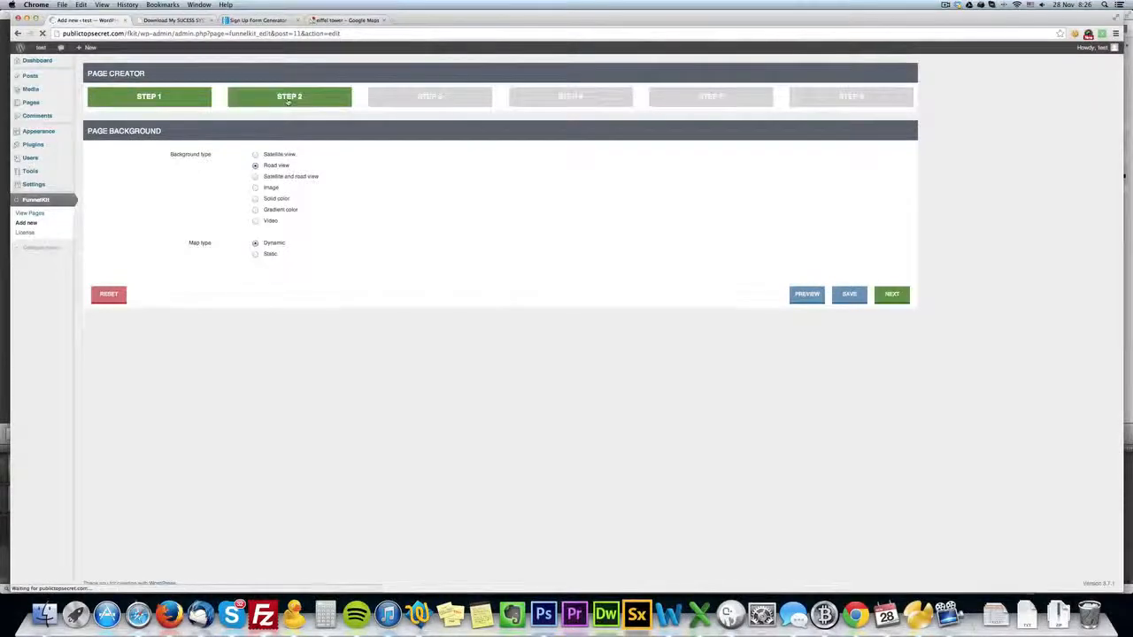
left_click(258, 99)
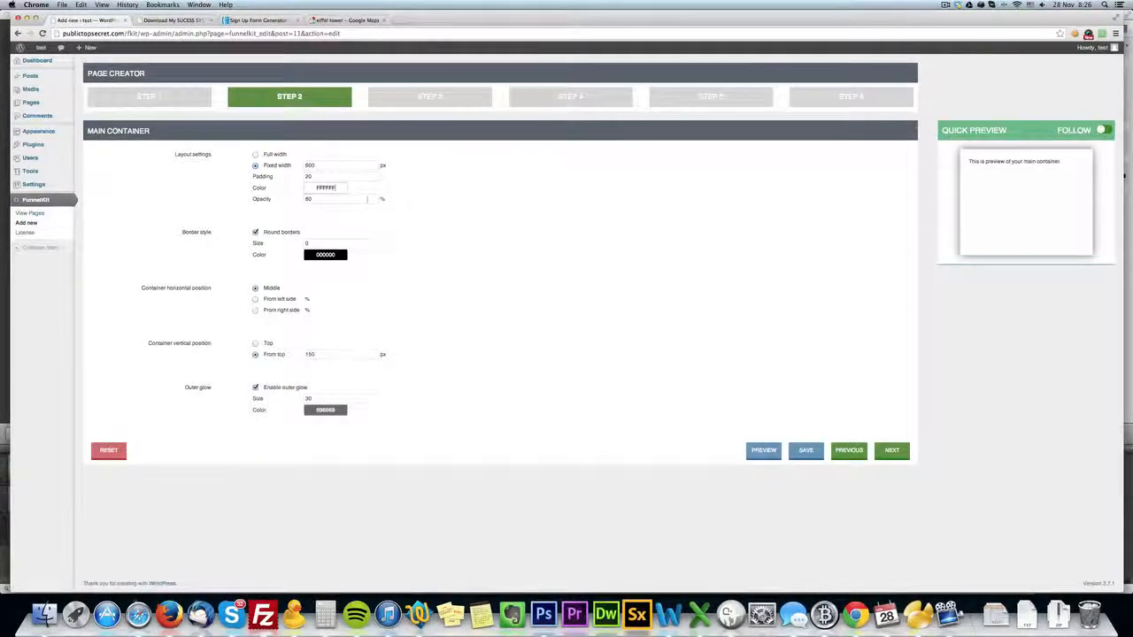
left_click(326, 188)
left_click(399, 239)
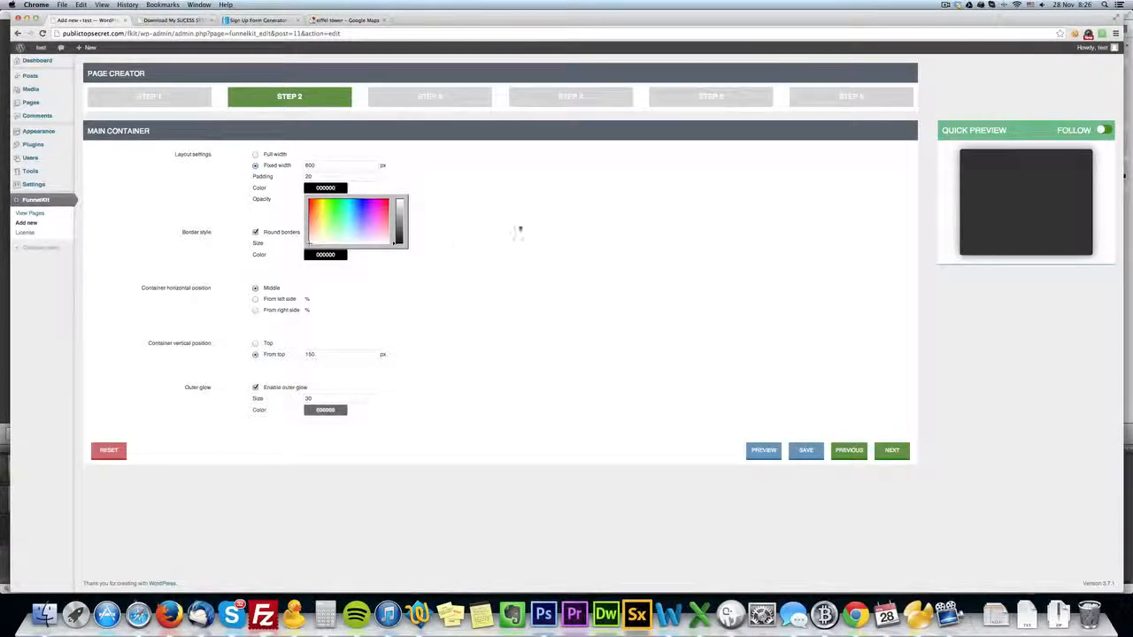
left_click(398, 240)
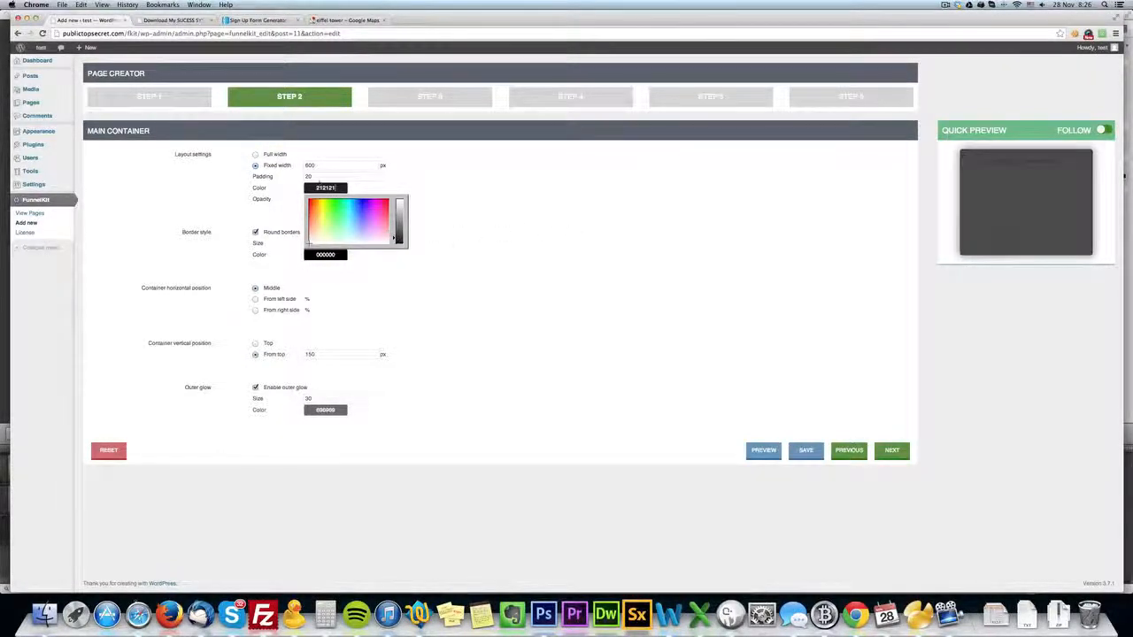
left_click(339, 201)
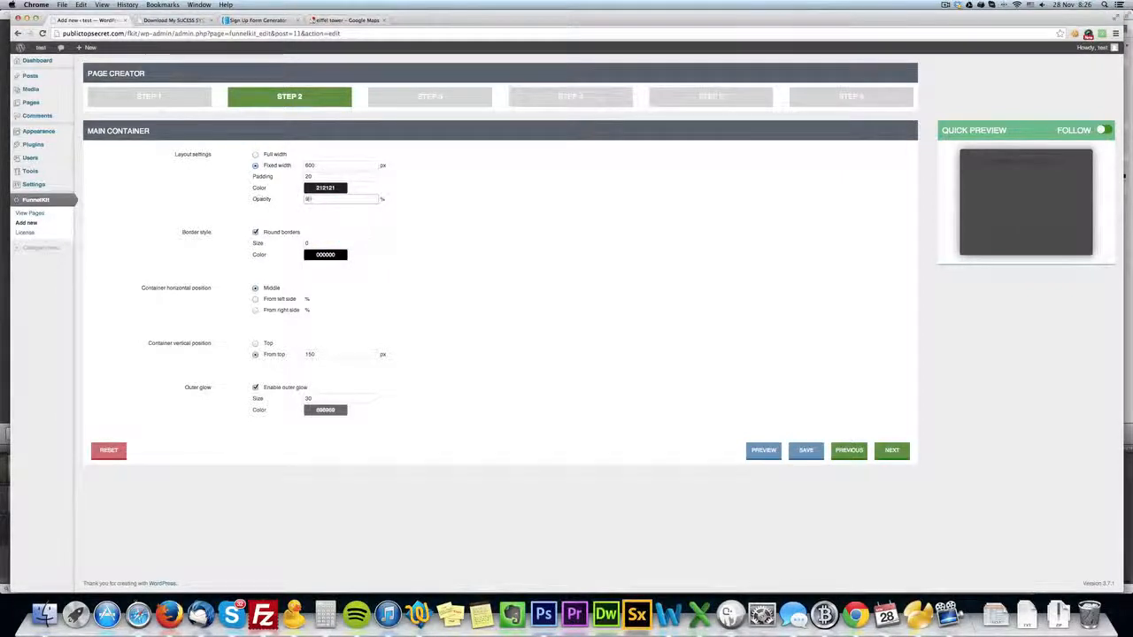
left_click(332, 188)
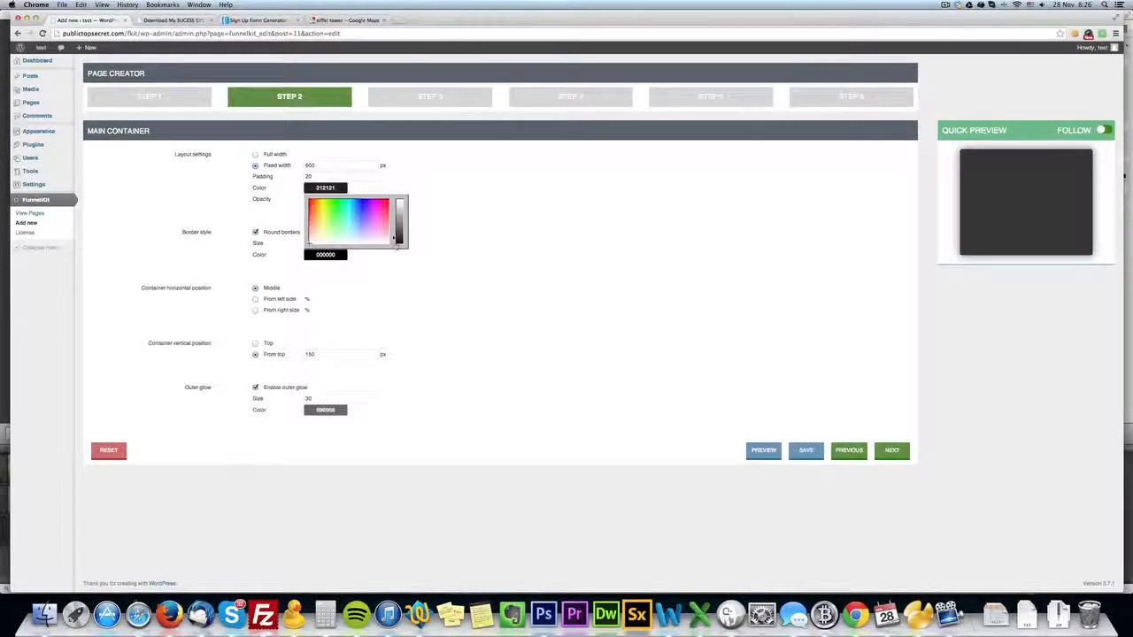
left_click_drag(397, 242, 398, 241)
left_click(460, 231)
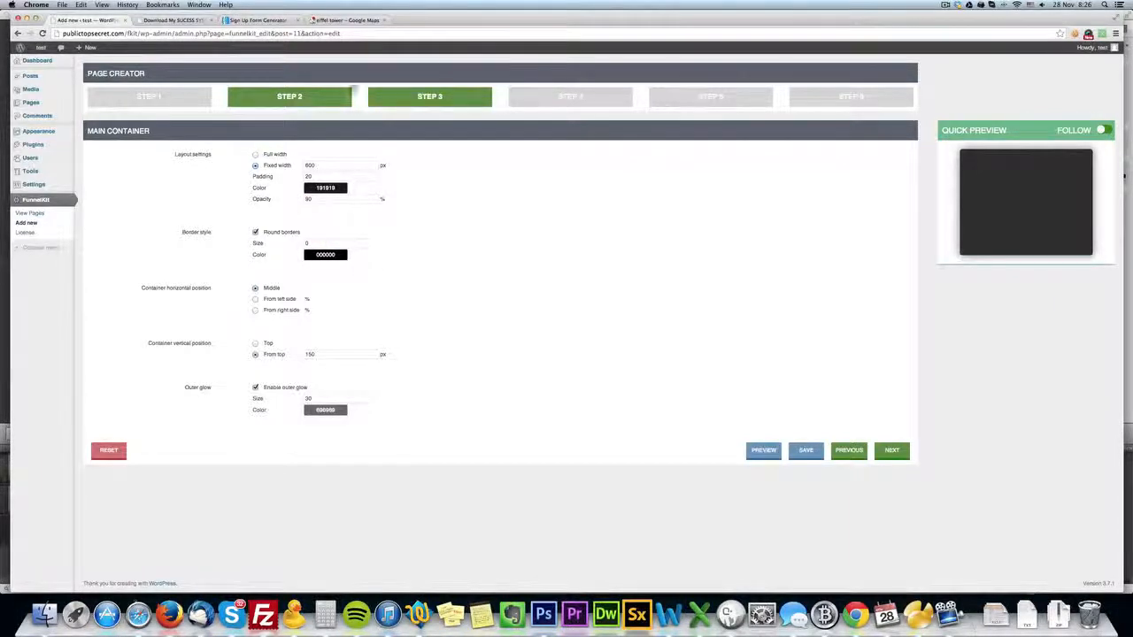
Insert a one-column section above the headline text in the page content.
left_click(450, 102)
left_click(571, 98)
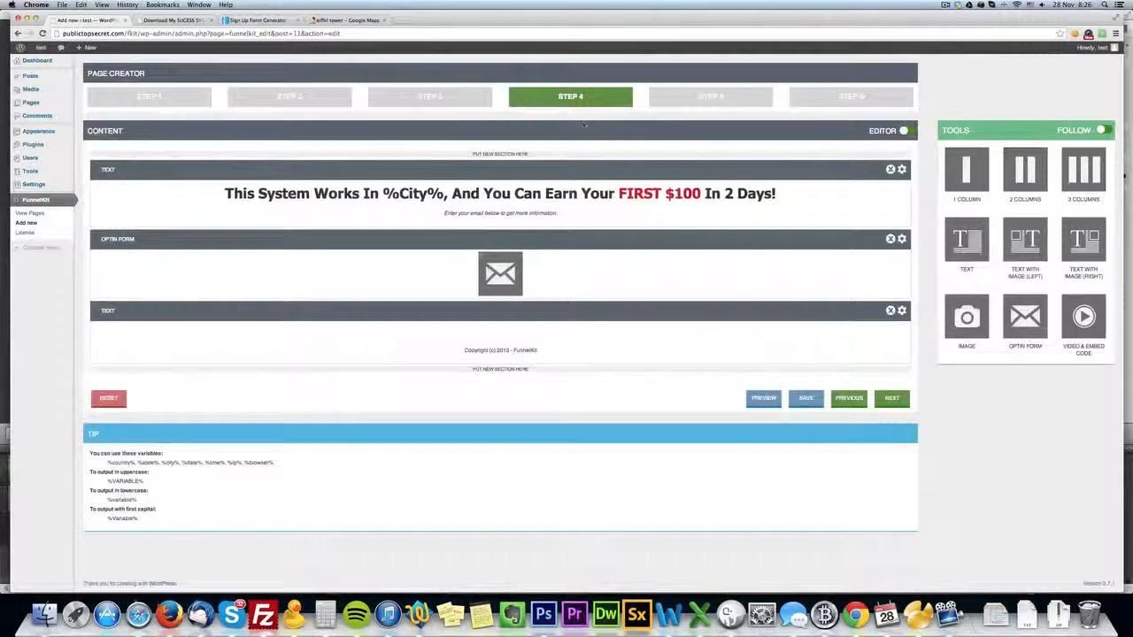
left_click_drag(966, 169, 524, 159)
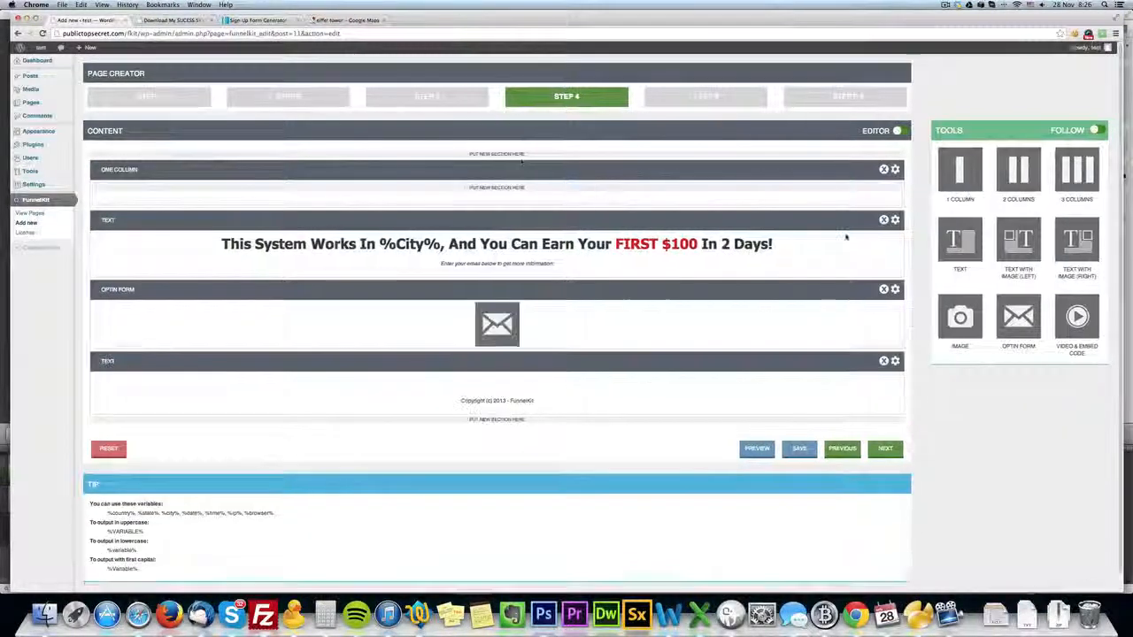
Copy the headline text's HTML source and delete the original headline text section.
left_click(894, 219)
left_click(677, 127)
left_click(638, 195)
key("super+a")
key("BackSpace")
left_click(632, 332)
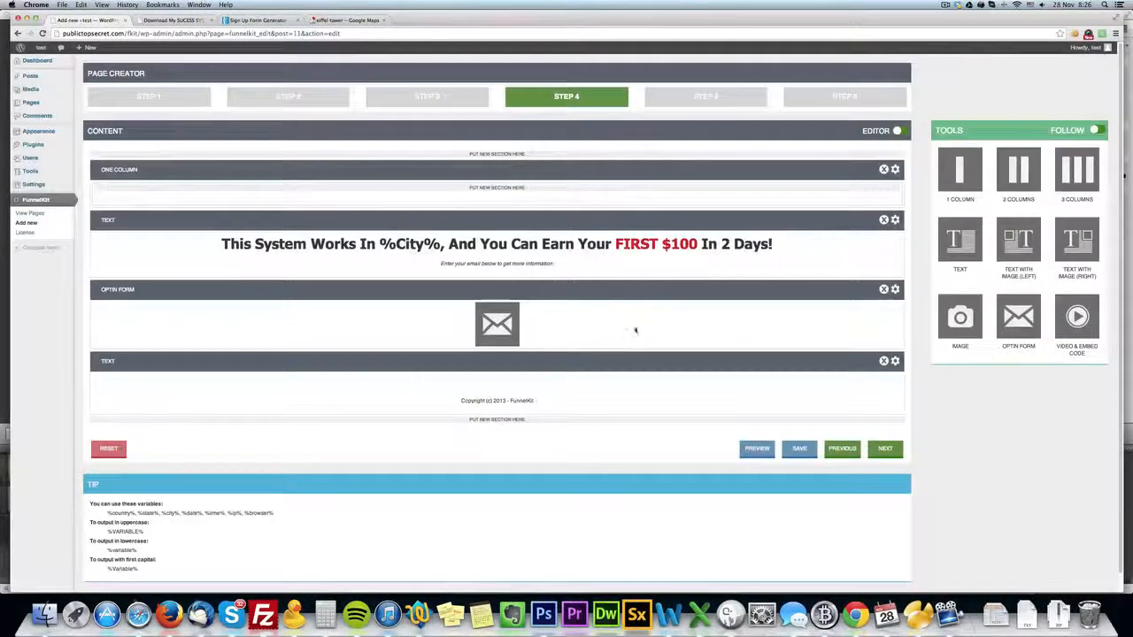
left_click(882, 220)
left_click(632, 193)
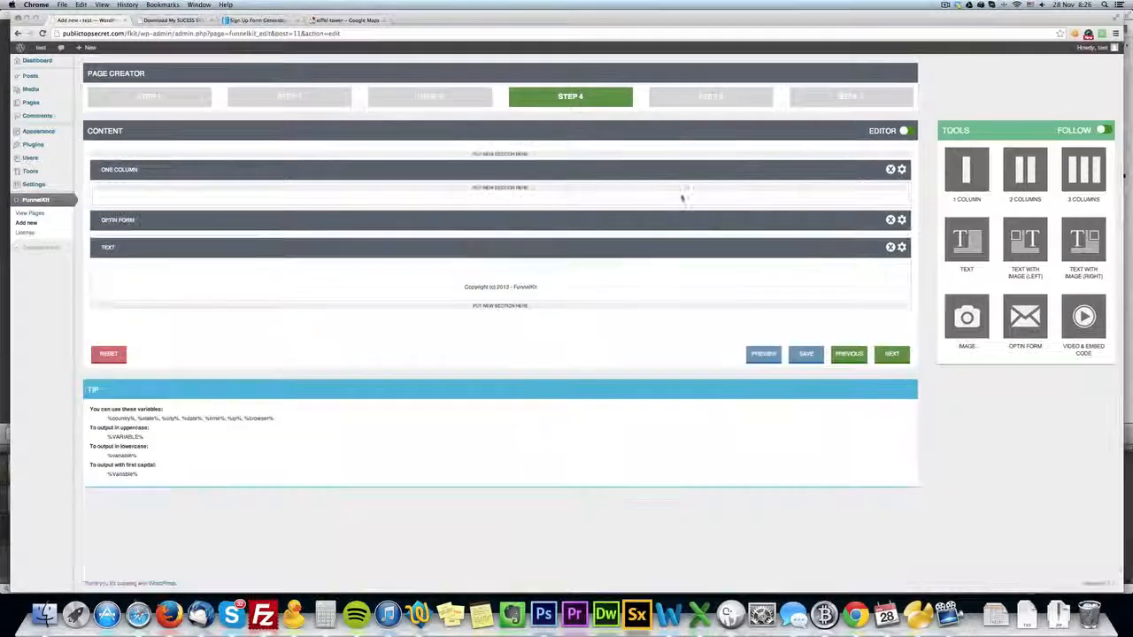
Place a text element inside the one-column section and paste the copied headline HTML into it.
left_click_drag(966, 238, 535, 189)
left_click(896, 203)
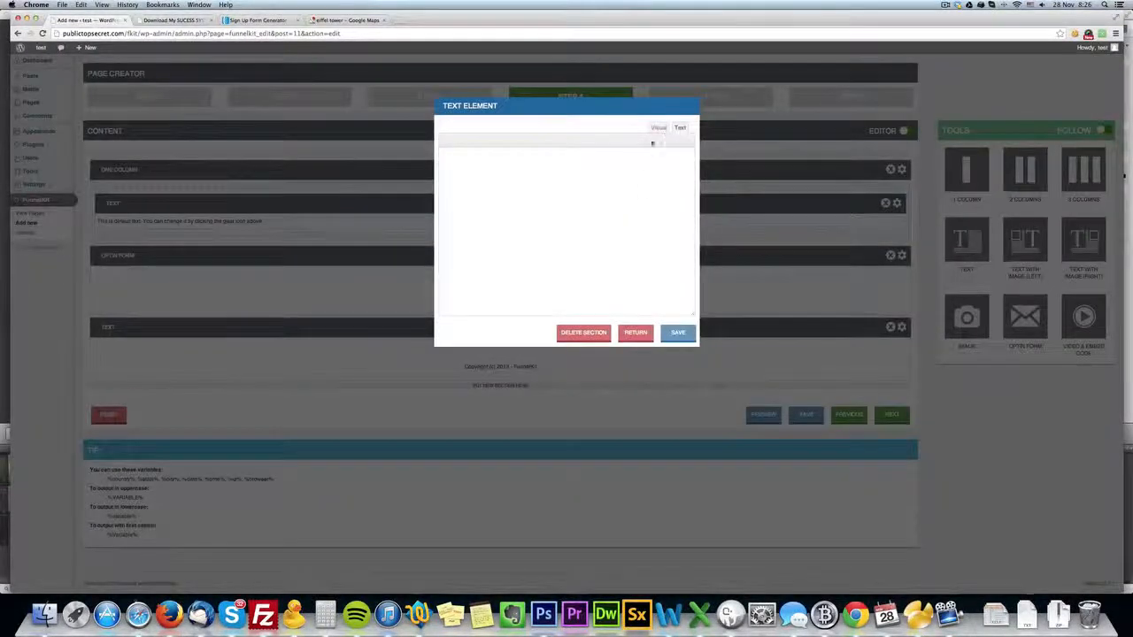
key("super+v")
left_click(659, 129)
Color the whole headline and the "Enter your email below" line golden yellow.
left_click_drag(619, 219, 446, 160)
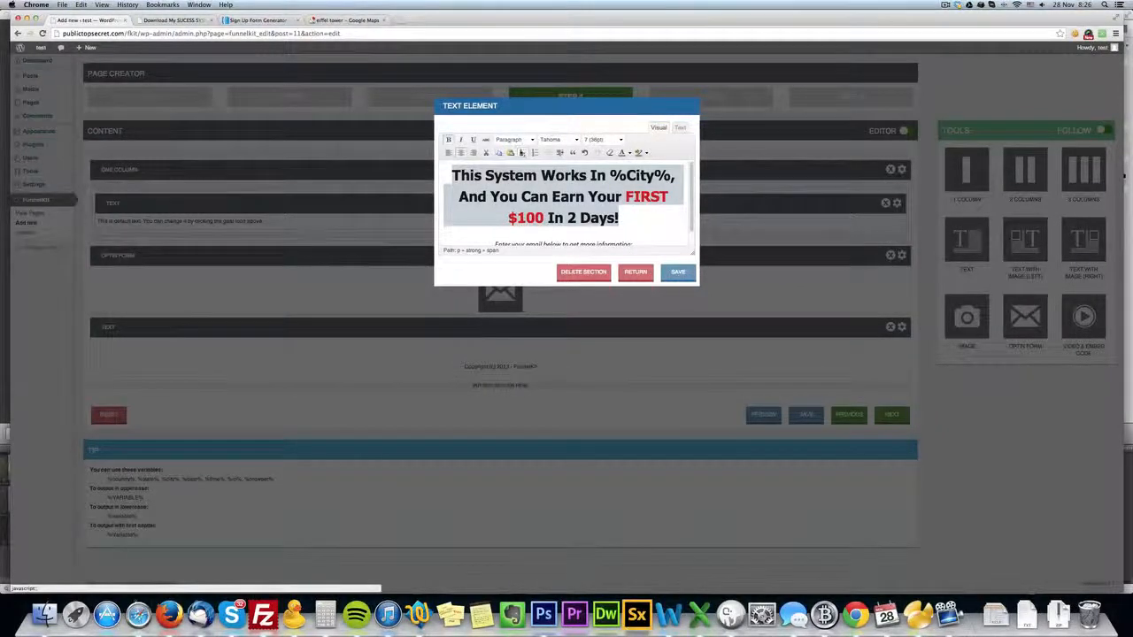
left_click(630, 153)
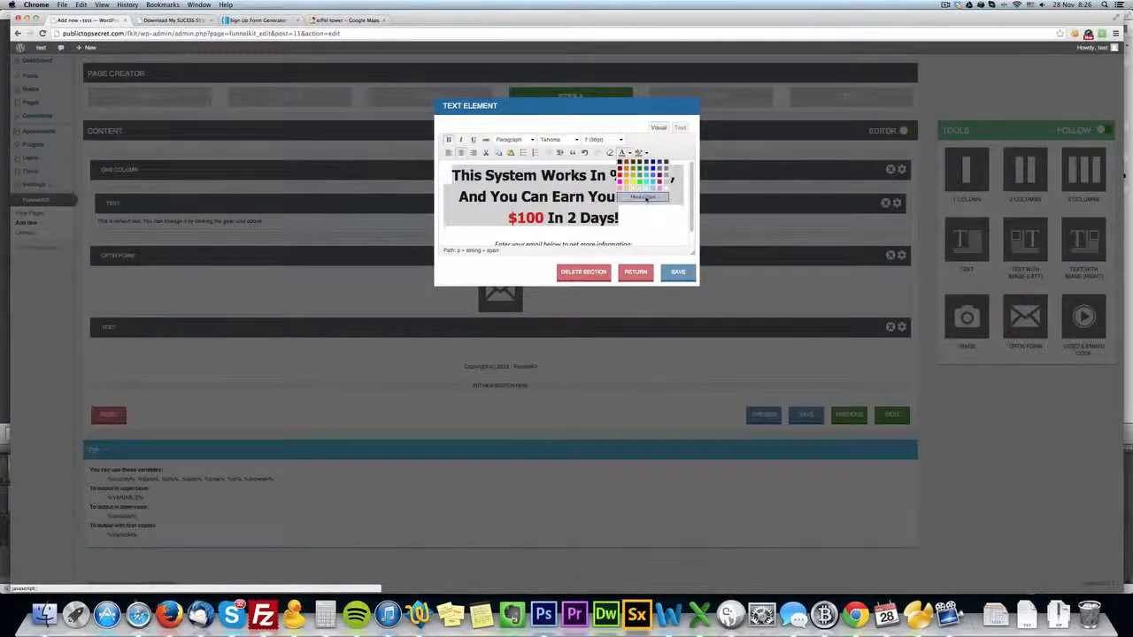
left_click(625, 188)
left_click(627, 220)
scroll(627, 221, "down", 2)
left_click_drag(635, 231, 492, 229)
left_click(622, 152)
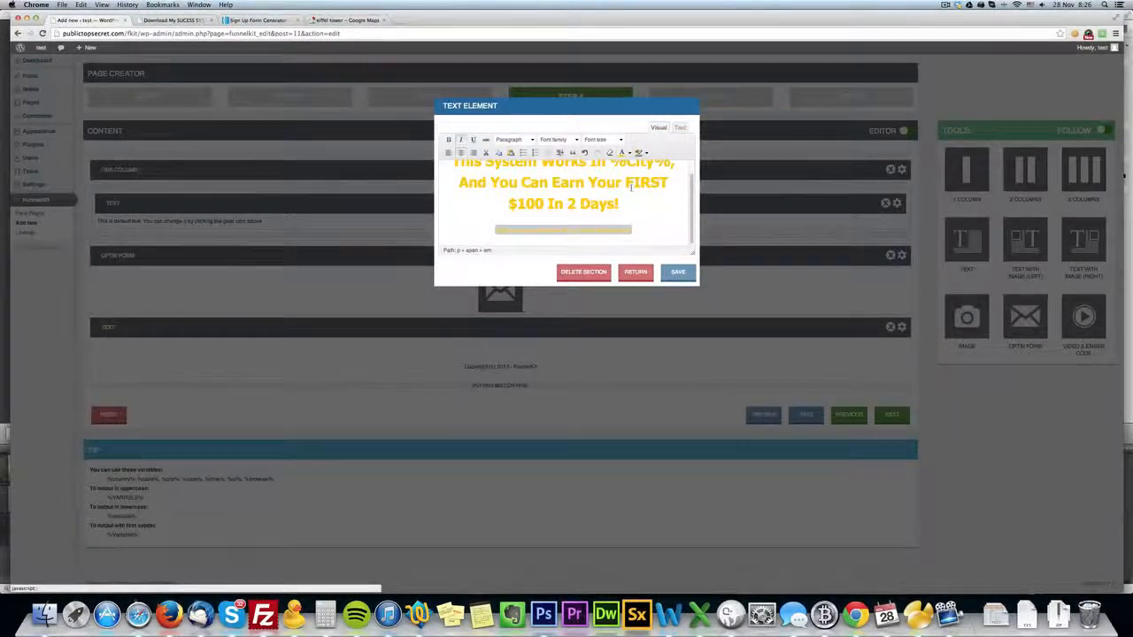
Color the words "FIRST $100" in the headline crimson red and save the text element.
scroll(620, 199, "up", 1)
left_click(626, 196)
left_click_drag(626, 196, 543, 218)
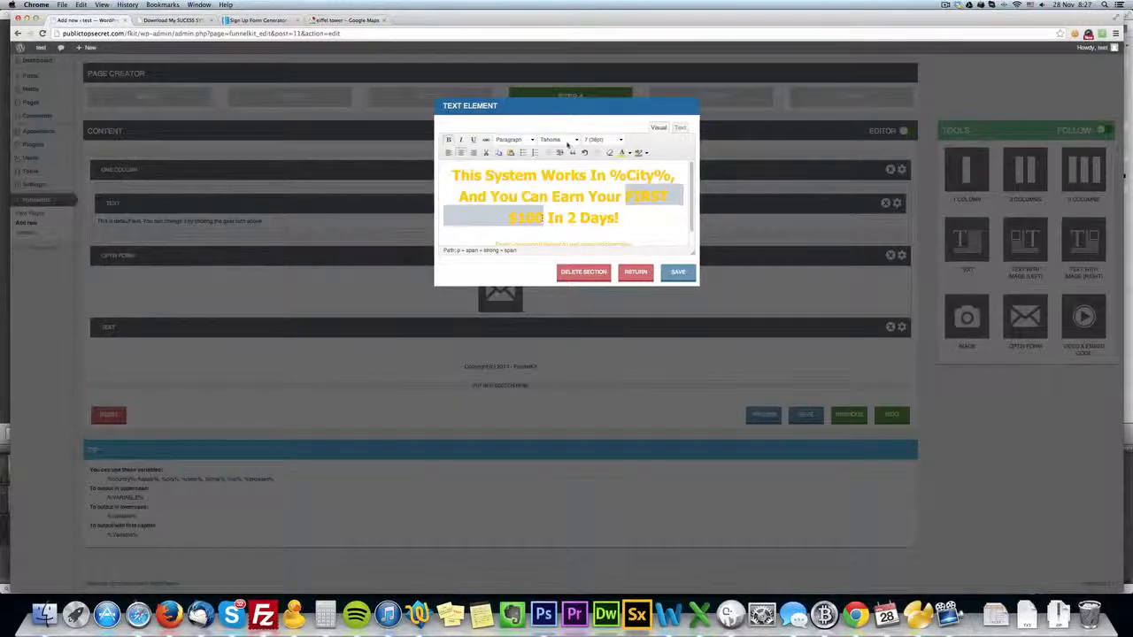
left_click(630, 152)
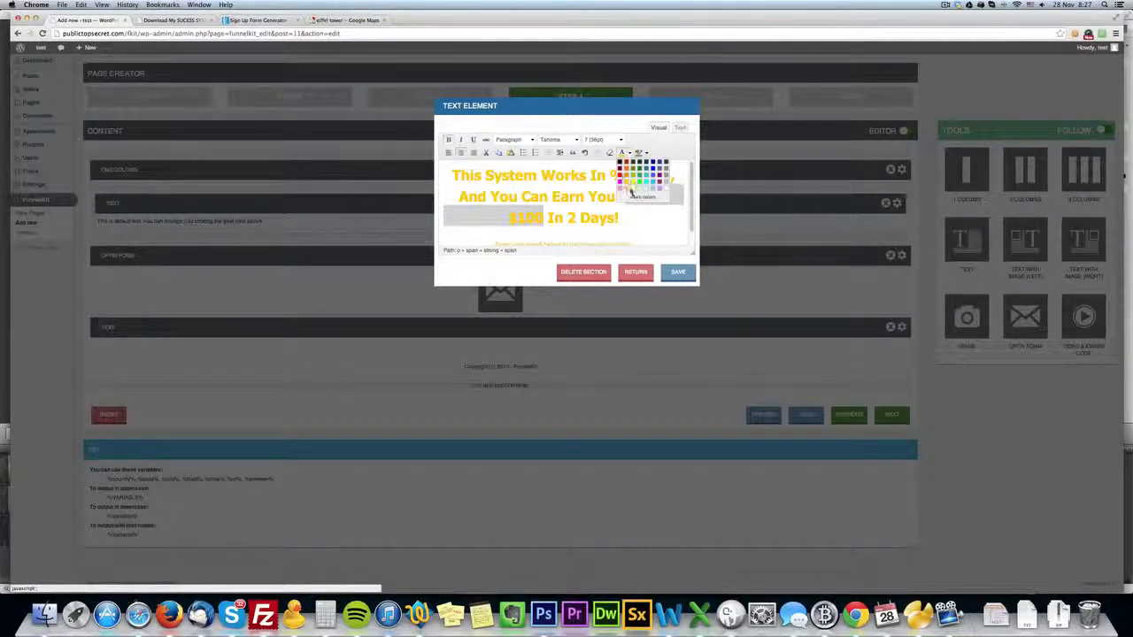
left_click(639, 196)
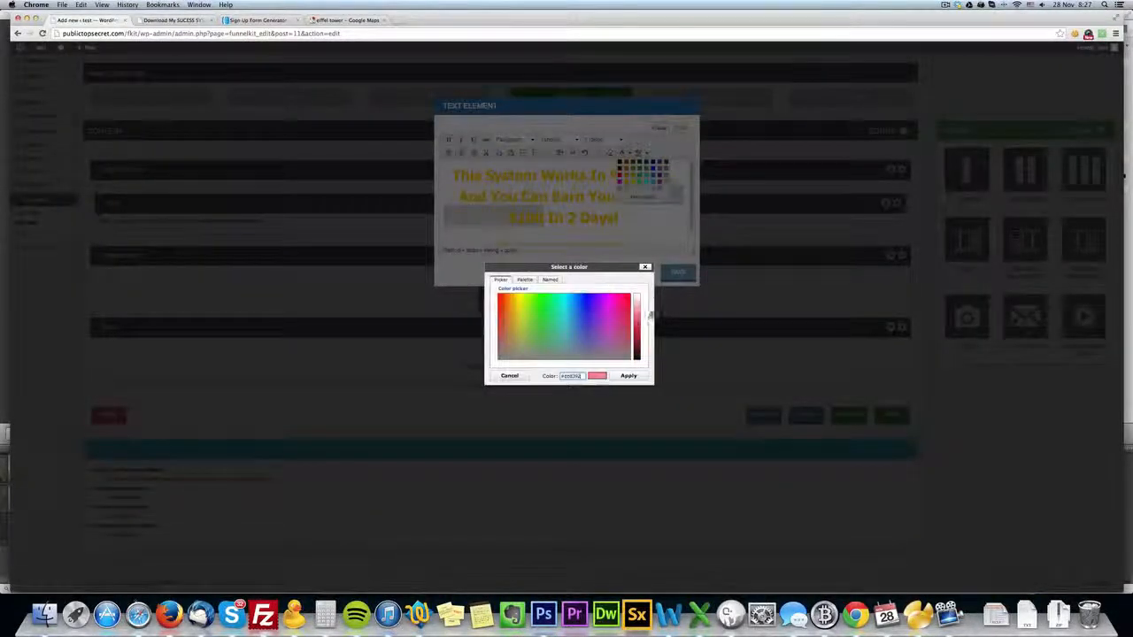
left_click(628, 375)
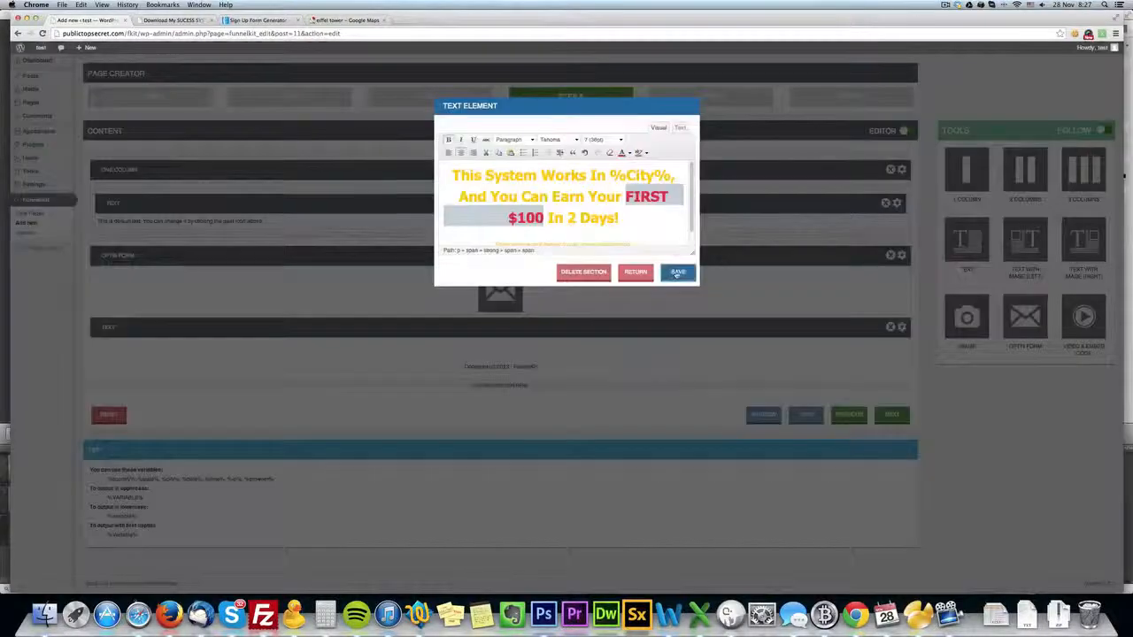
left_click(678, 273)
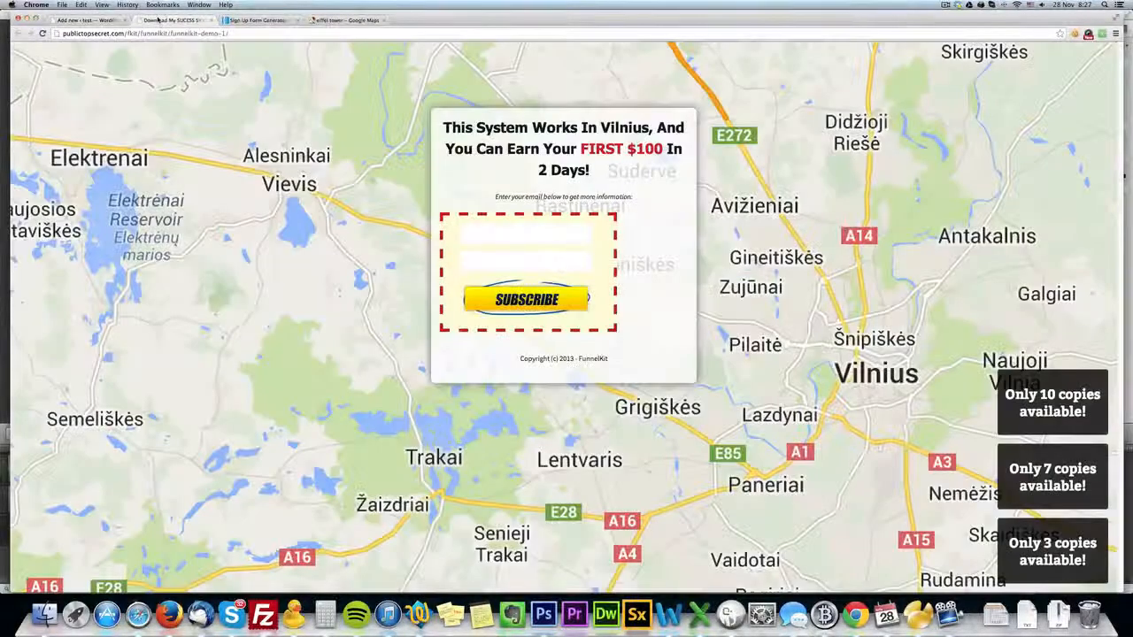
Color the footer line "Copyright (c) 2013 - FunnelKit" white and save its text element.
left_click(153, 19)
left_click(115, 21)
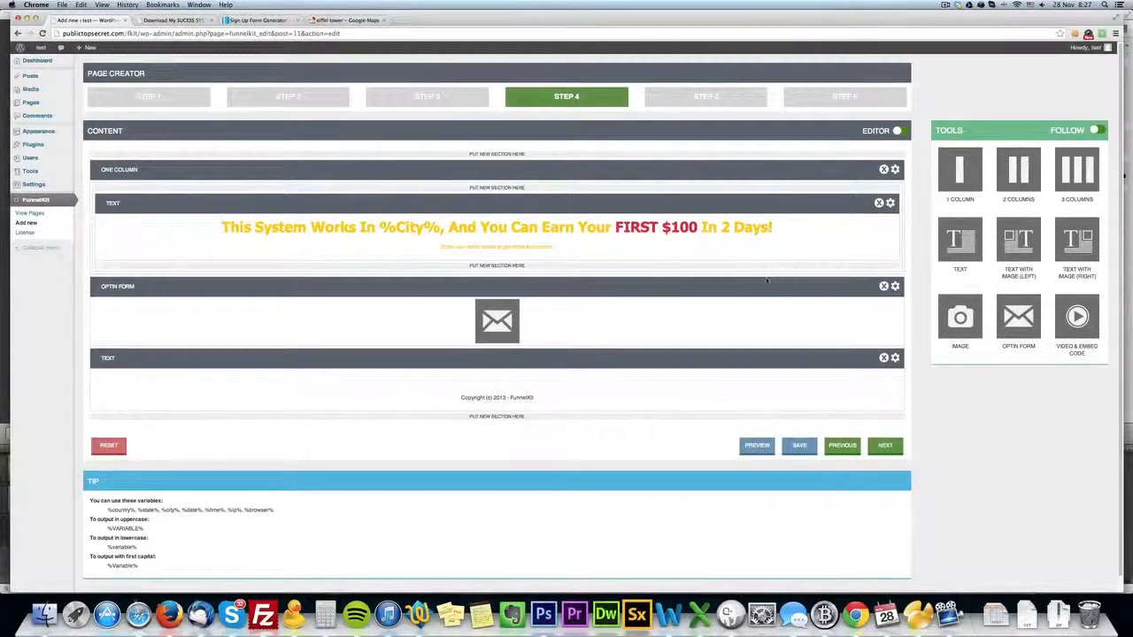
left_click(895, 358)
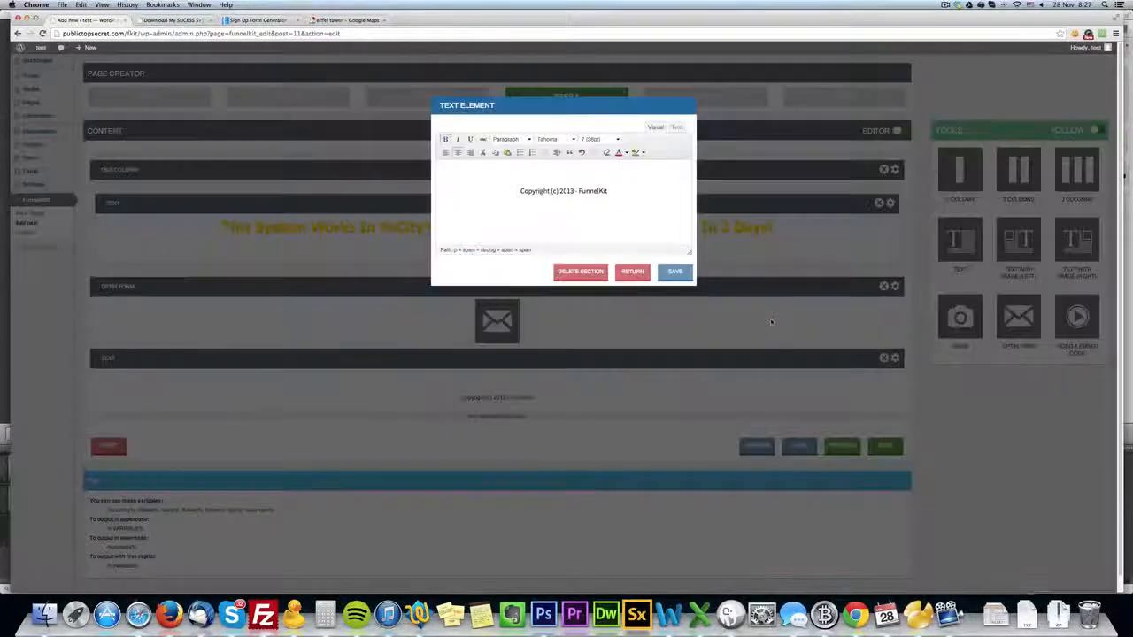
left_click_drag(630, 198, 497, 188)
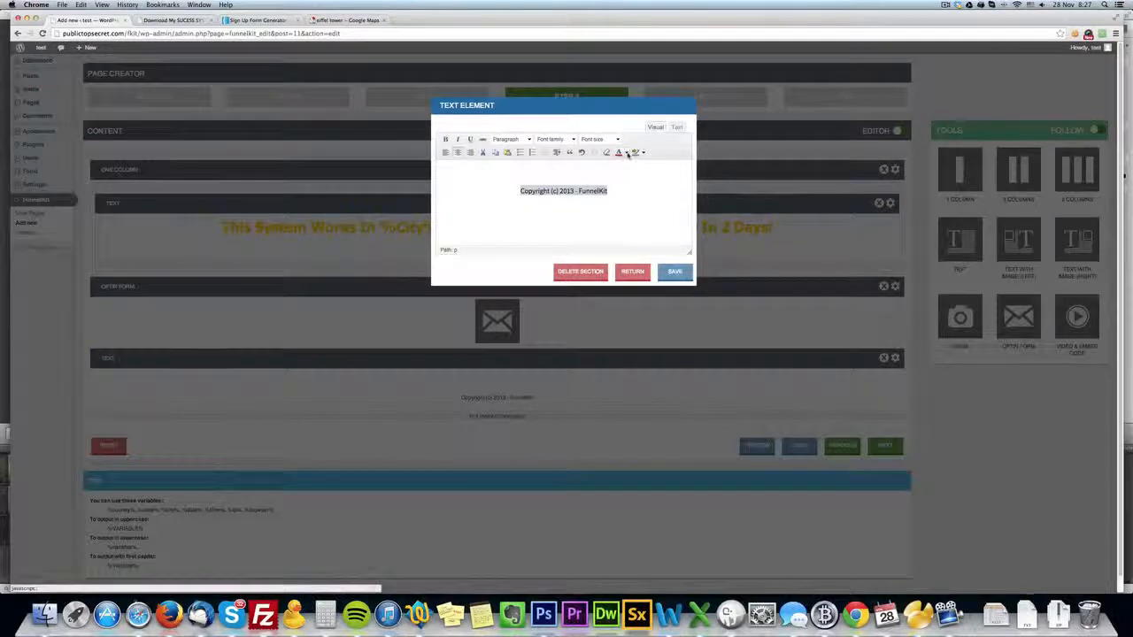
left_click(625, 152)
left_click(662, 191)
left_click(674, 271)
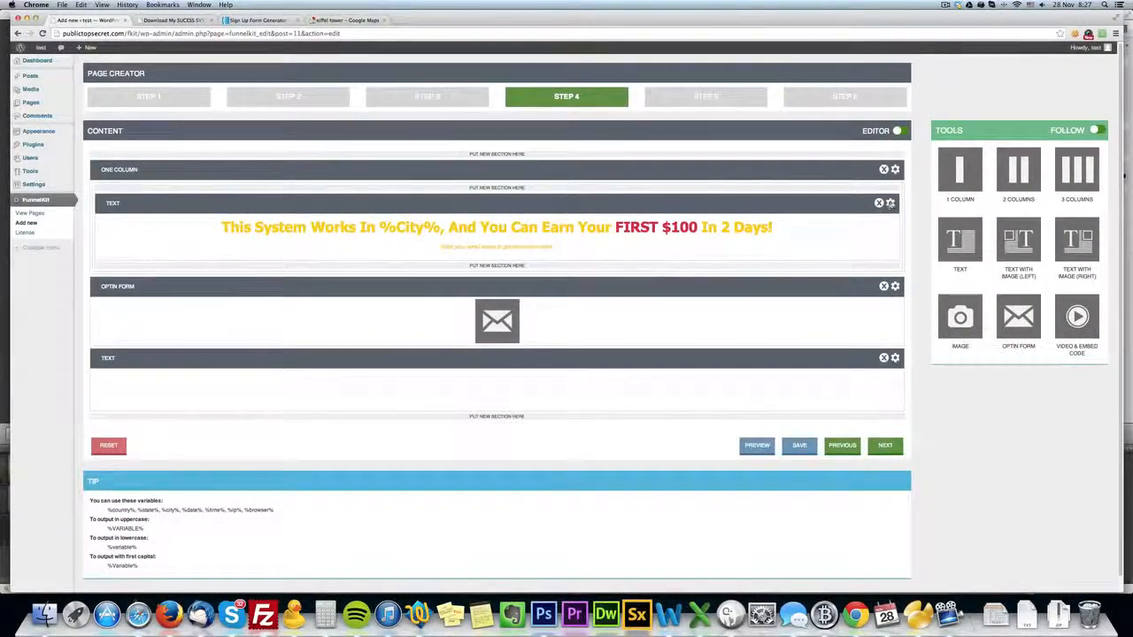
Set the one-column section's background color to black (000000) and save the column settings.
left_click(894, 169)
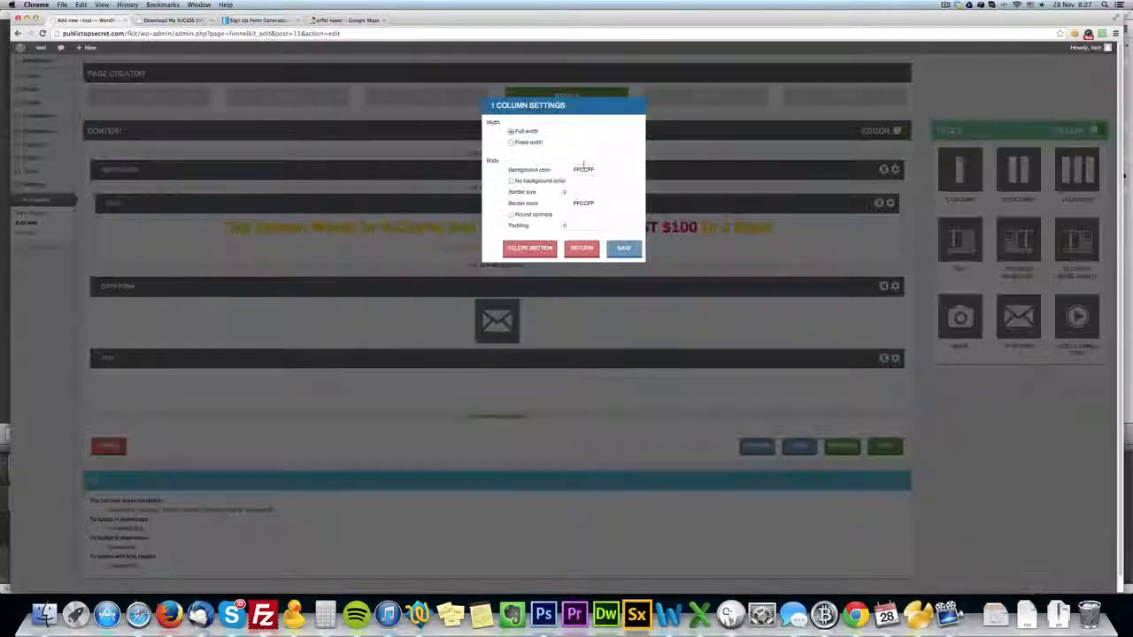
left_click(576, 170)
left_click(658, 225)
left_click(553, 191)
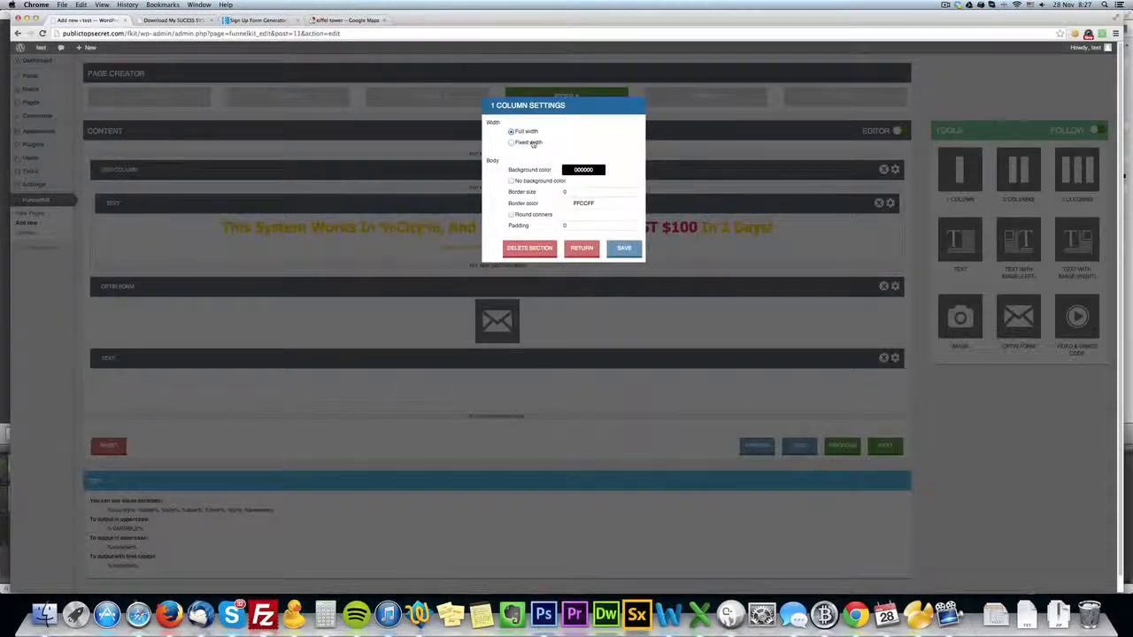
left_click(624, 248)
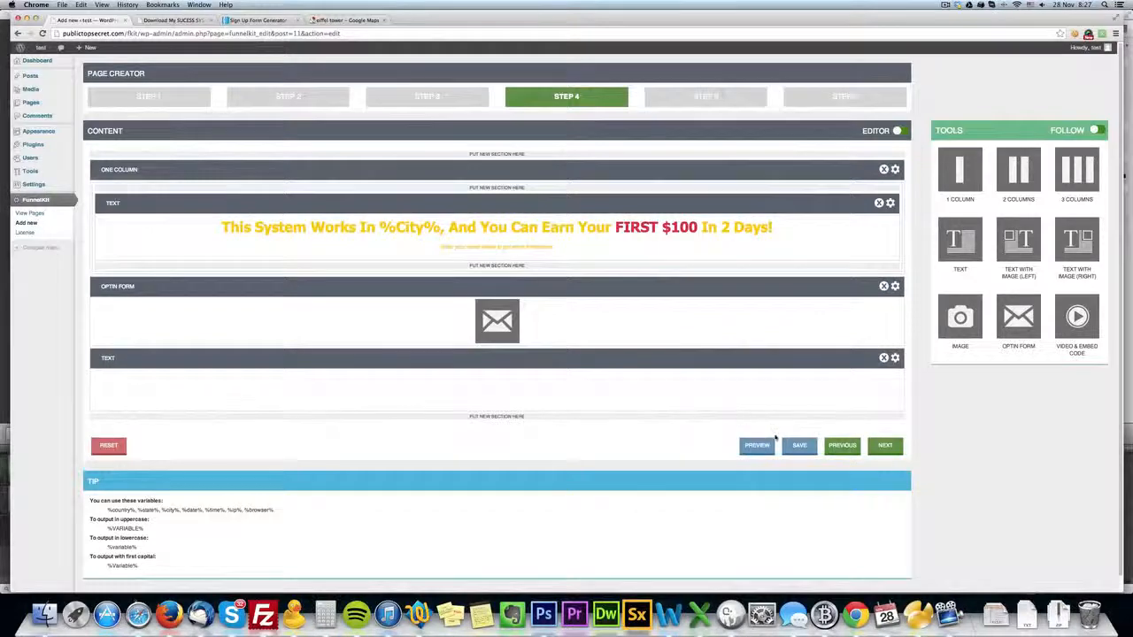
Save the whole page and reload its live version to check the restyled container.
left_click(792, 445)
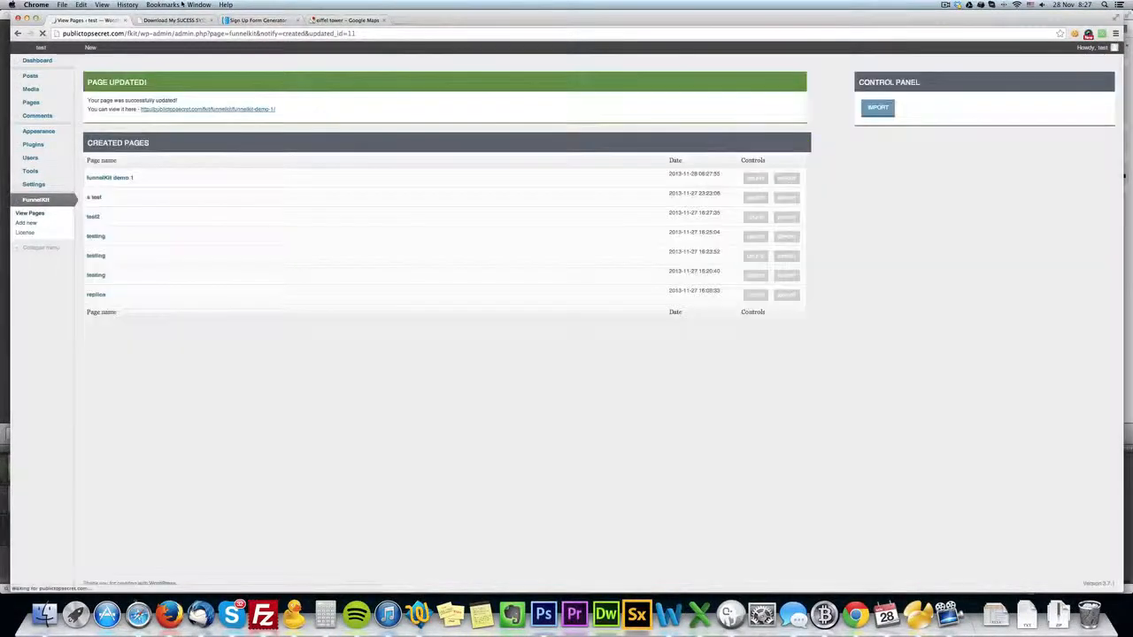
left_click(178, 19)
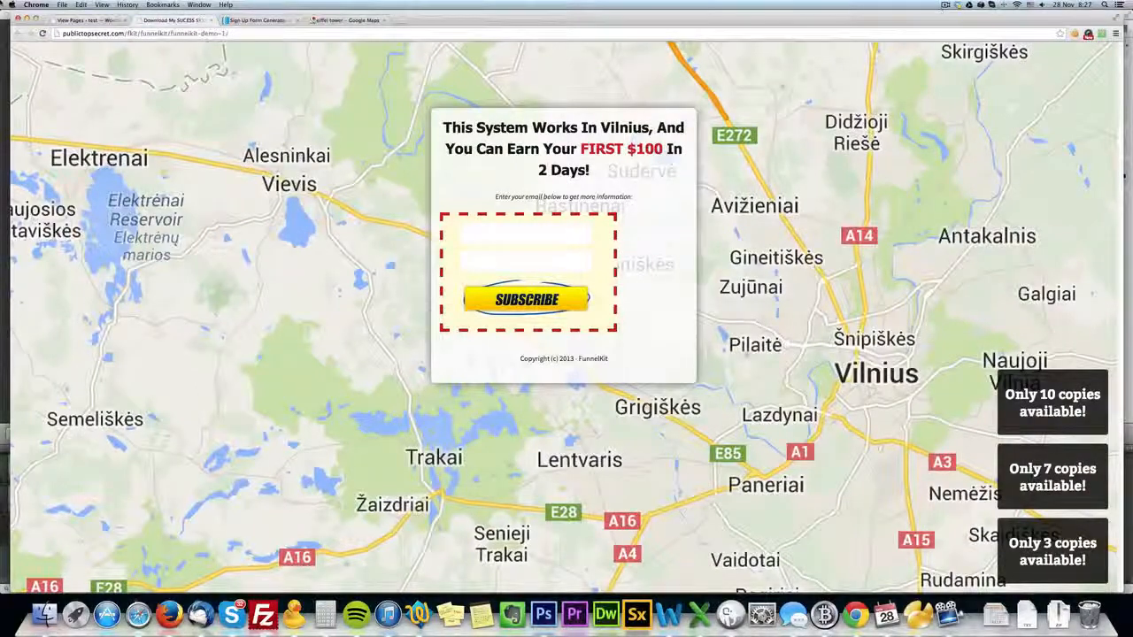
left_click(41, 32)
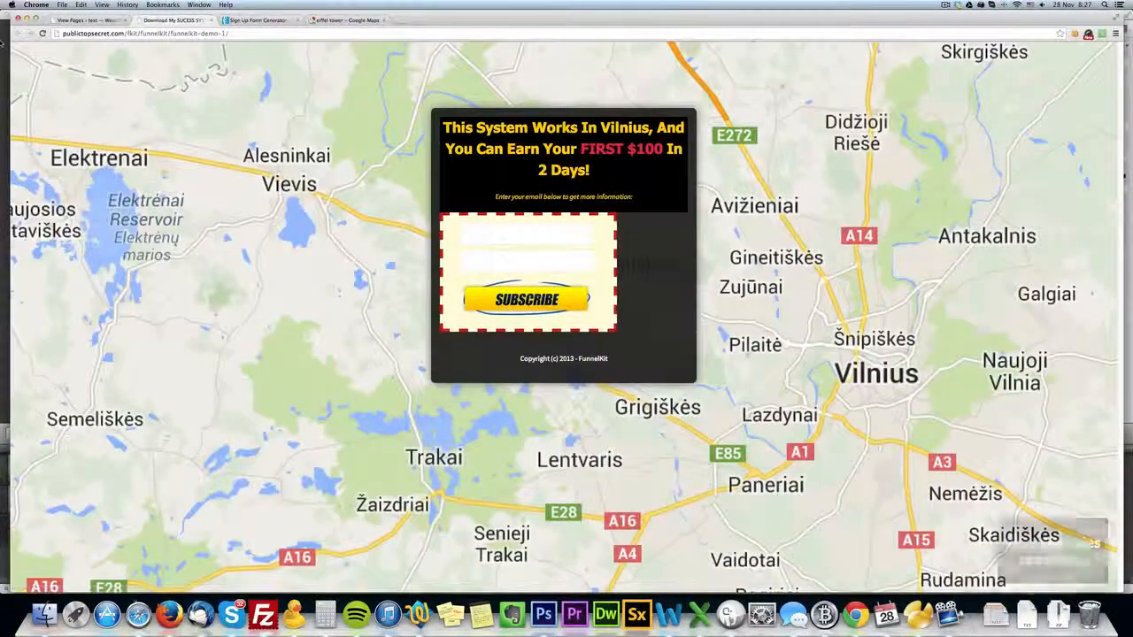
Reopen the "funnelKit demo 1" page for editing and set the main container's padding to 0.
left_click(91, 20)
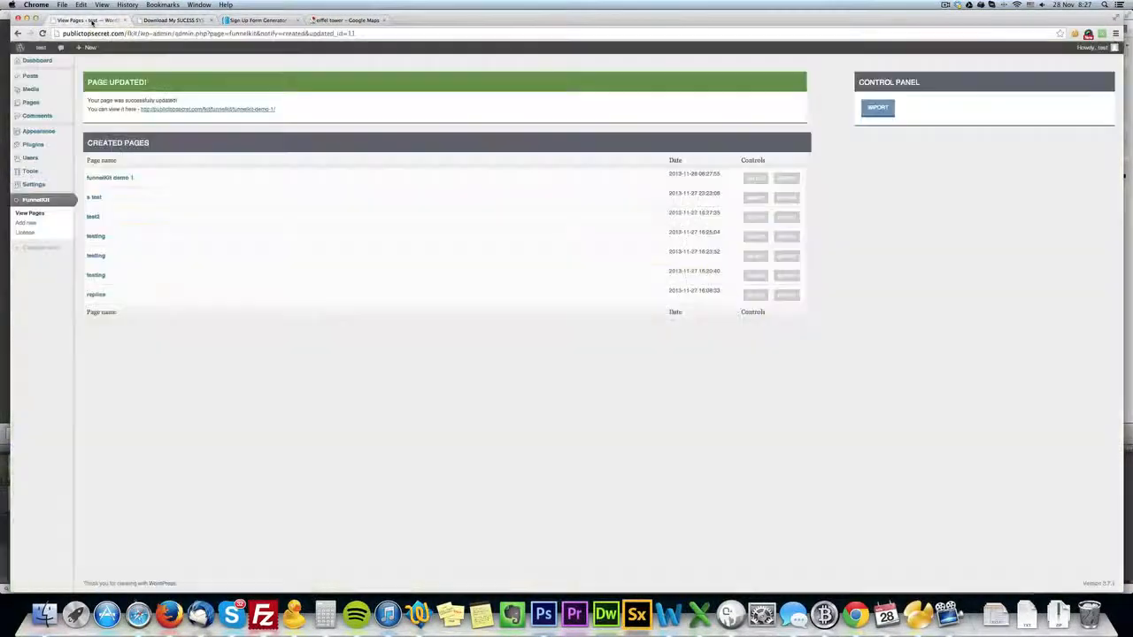
left_click(139, 178)
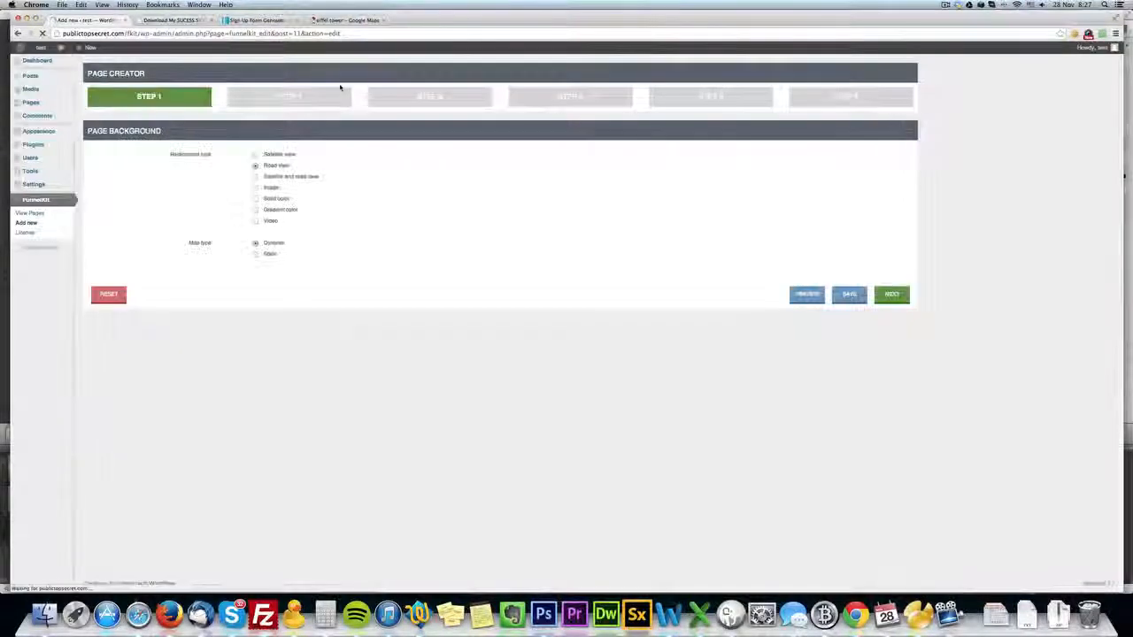
left_click(340, 90)
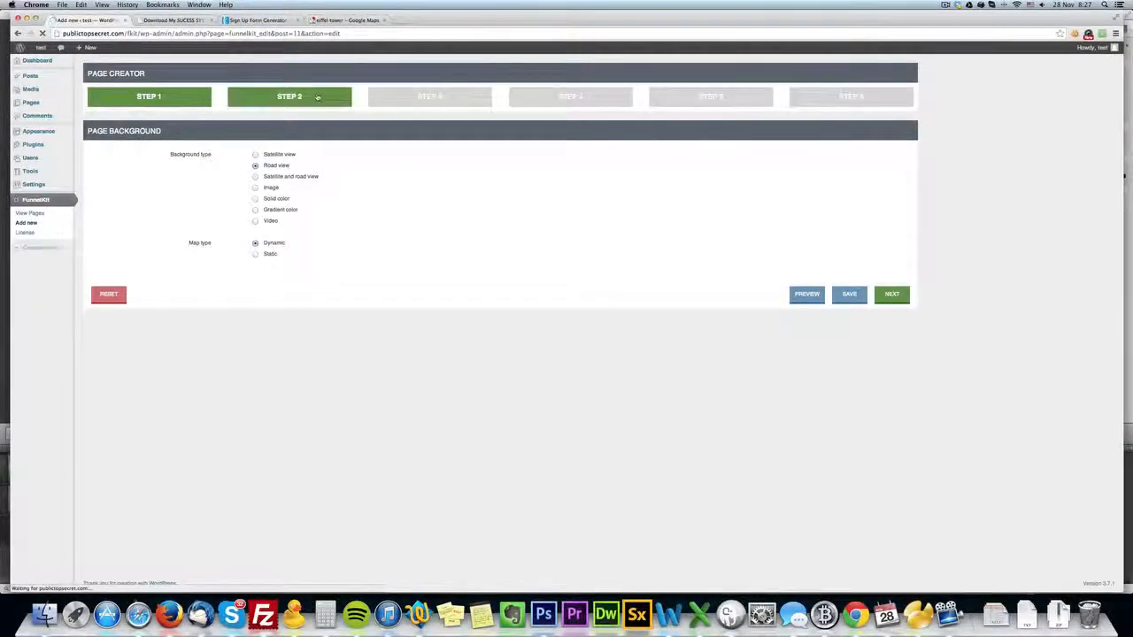
left_click_drag(314, 178, 252, 174)
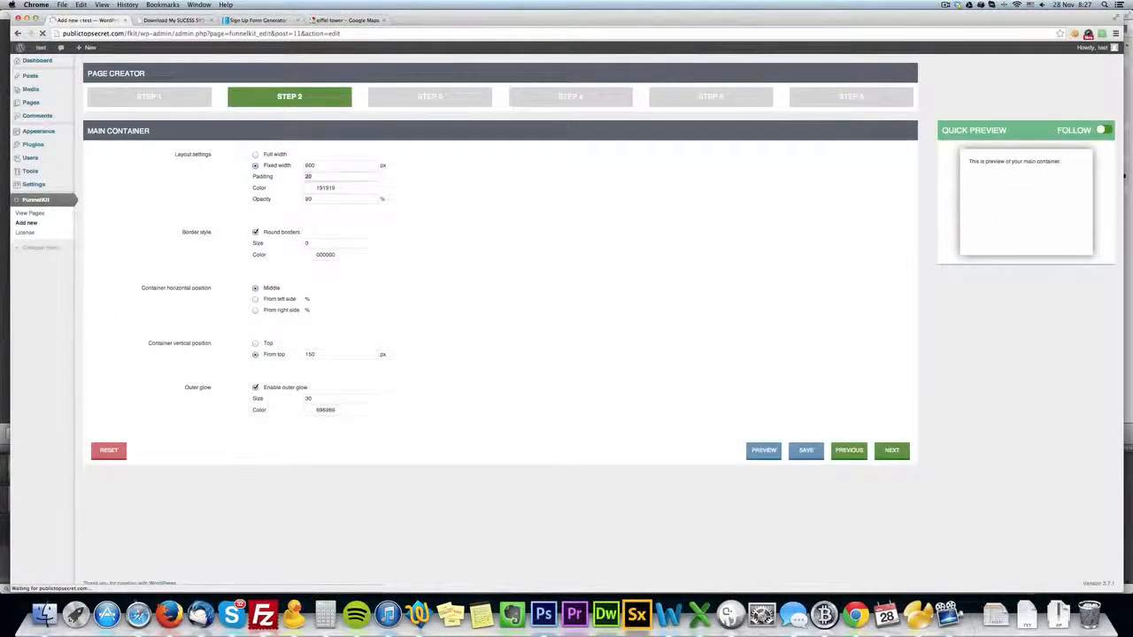
type("0")
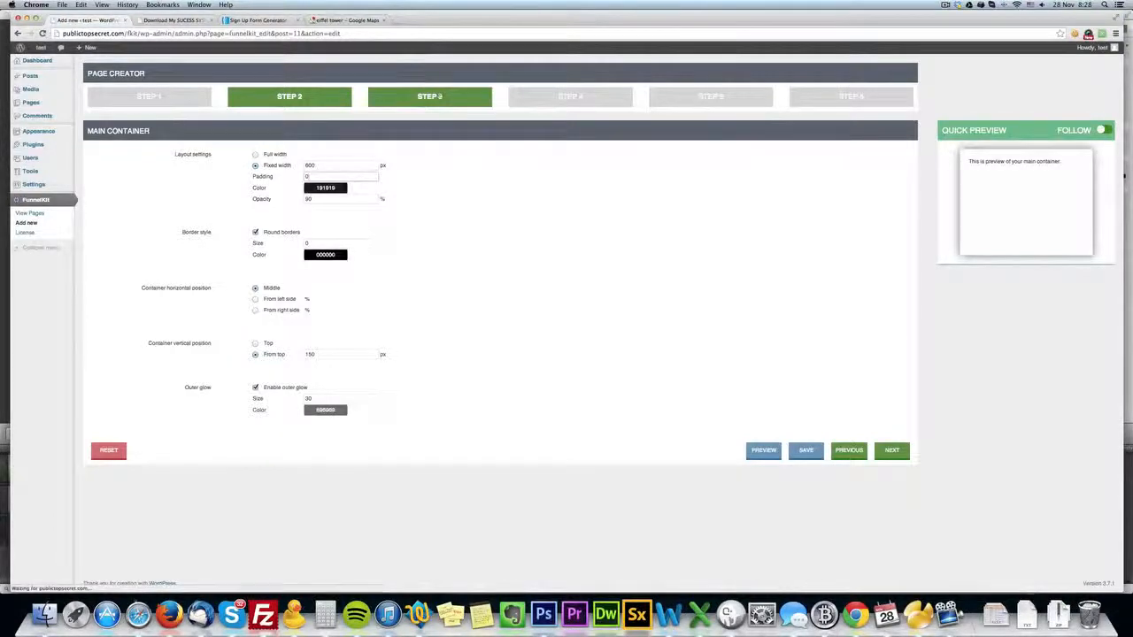
Open the headline text in the page content and recolor the entire headline, including "FIRST $100", a darker gold.
left_click(453, 99)
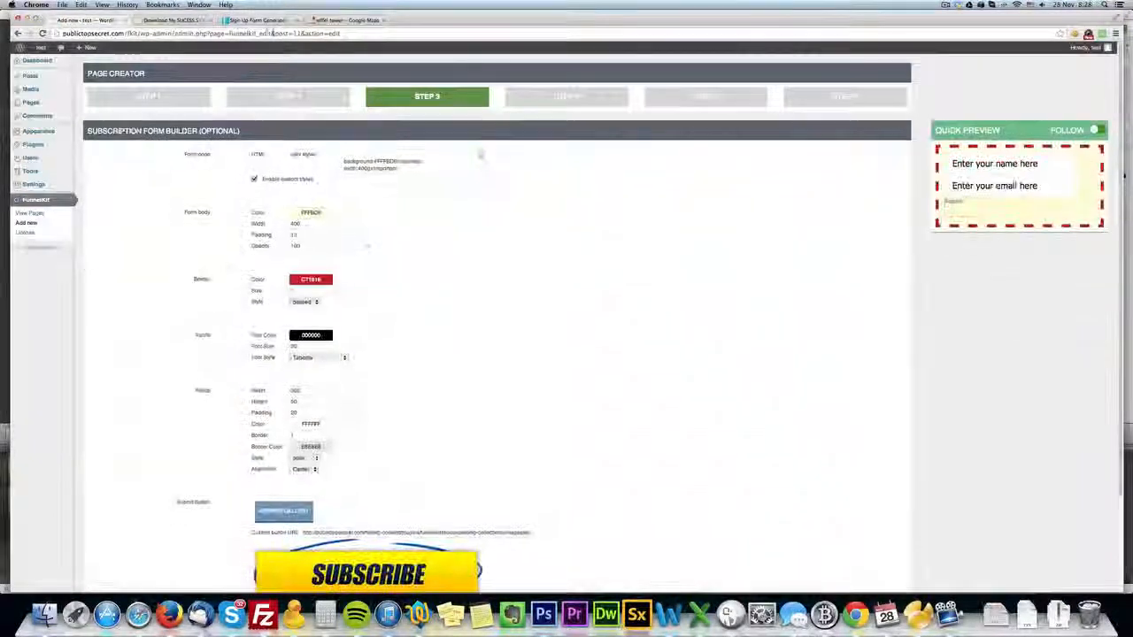
left_click(181, 20)
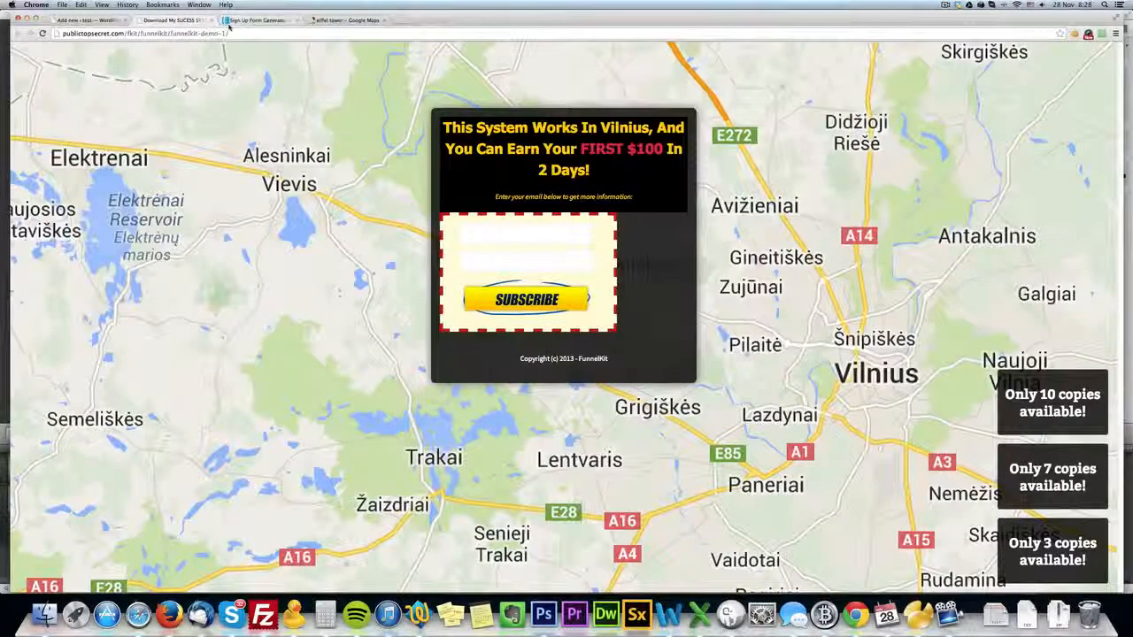
left_click(92, 21)
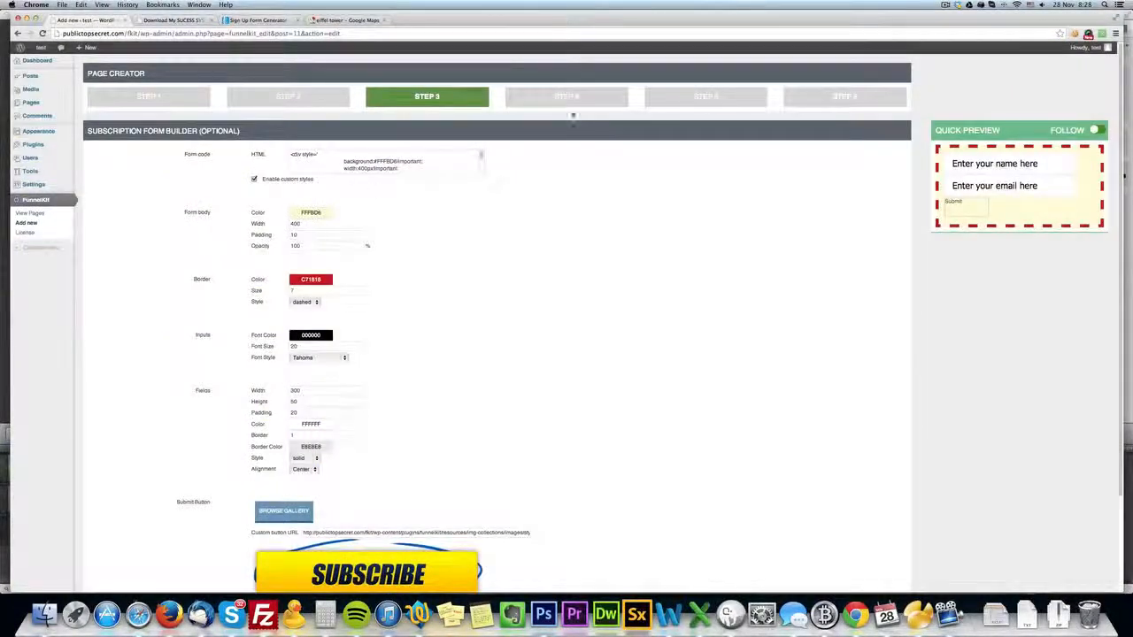
left_click(567, 97)
left_click(742, 237)
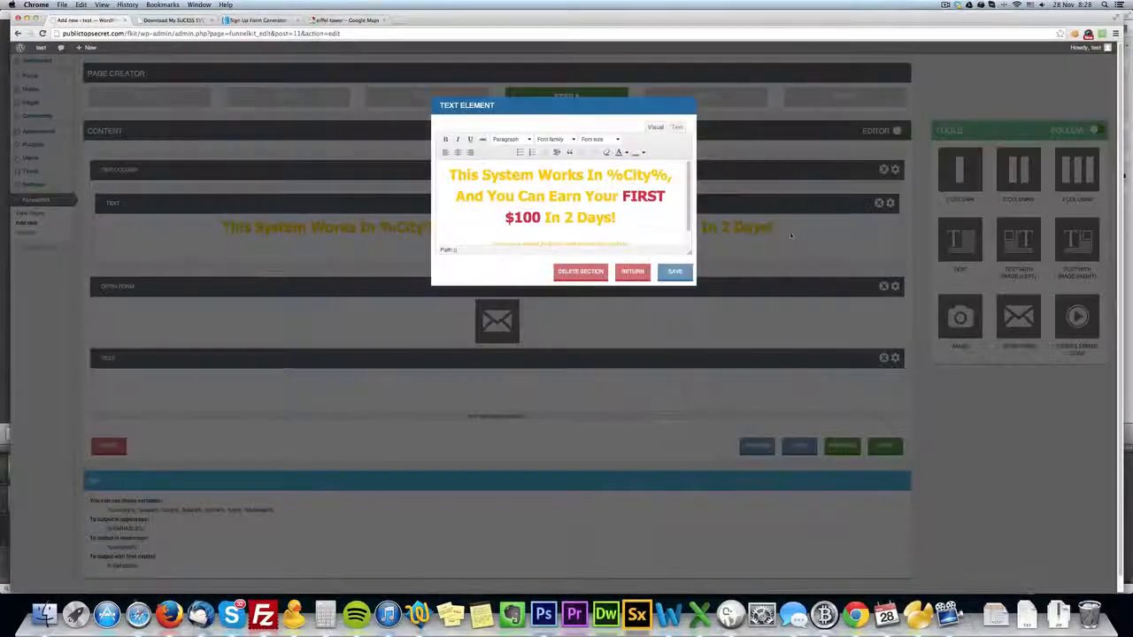
left_click_drag(619, 217, 448, 173)
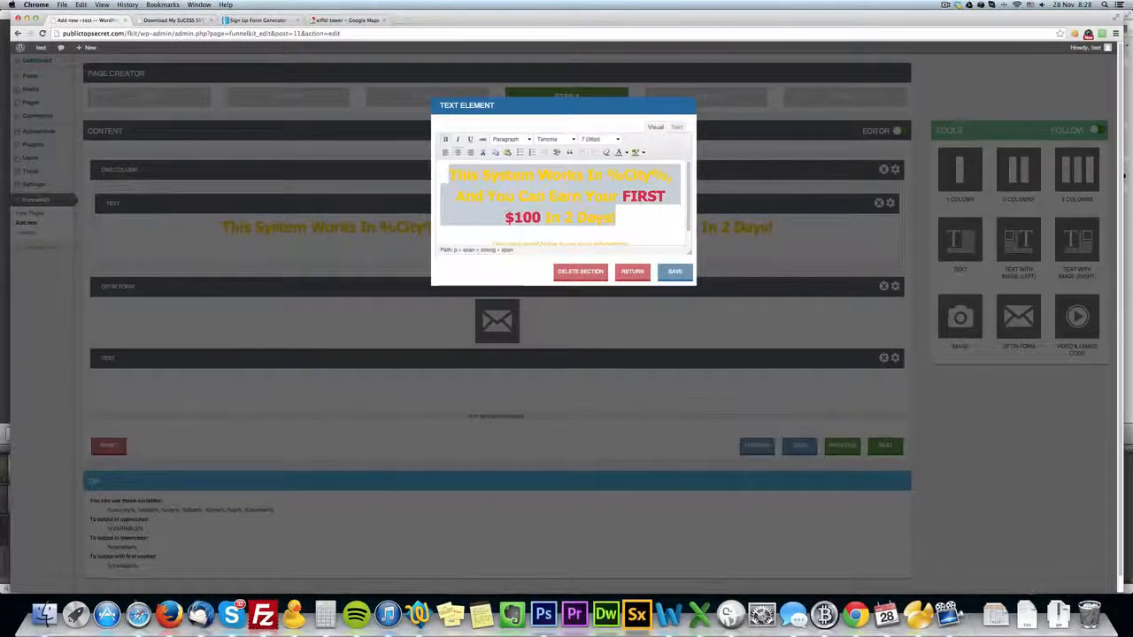
left_click(625, 152)
left_click(655, 198)
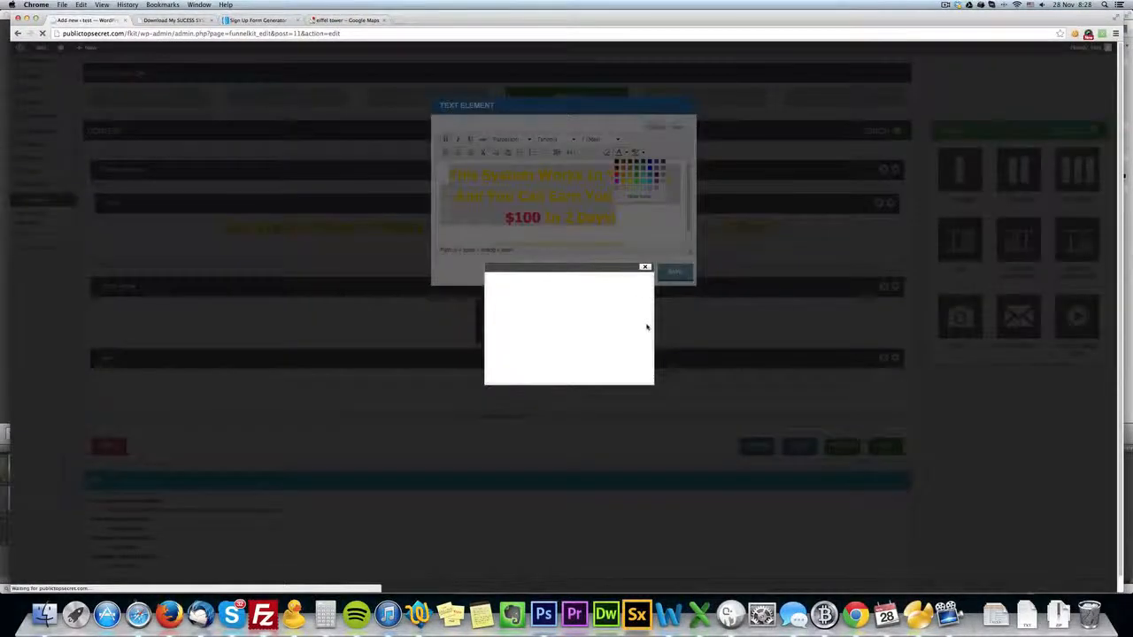
left_click(518, 320)
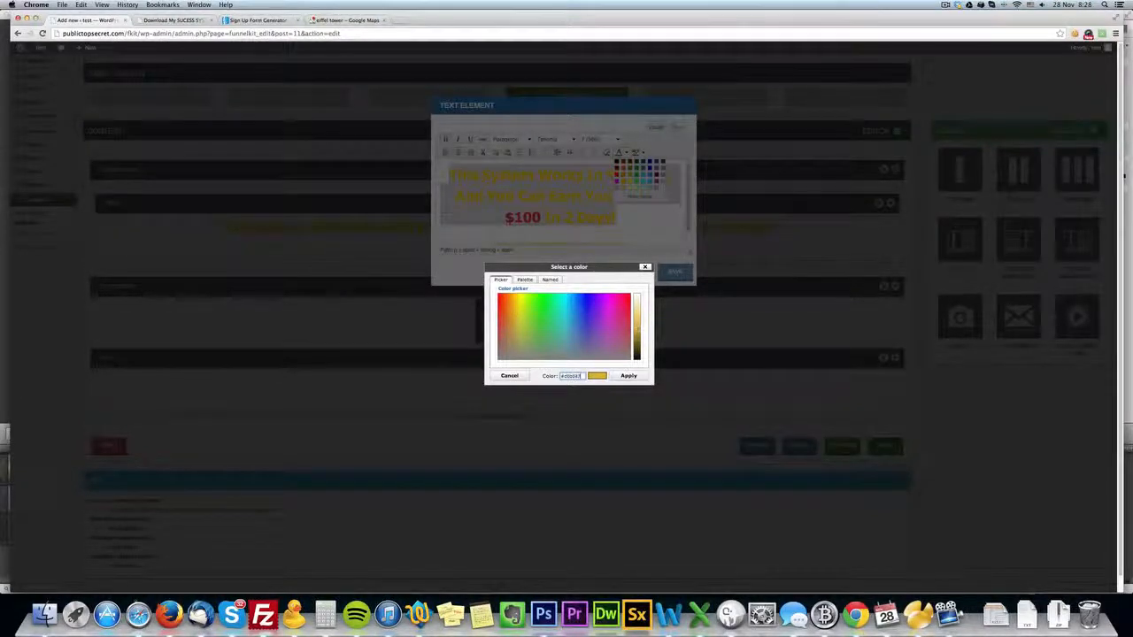
left_click(516, 304)
left_click(635, 377)
Apply the same darker gold to the "Enter your email below" line and save the text element.
left_click(644, 225)
scroll(621, 243, "down", 1)
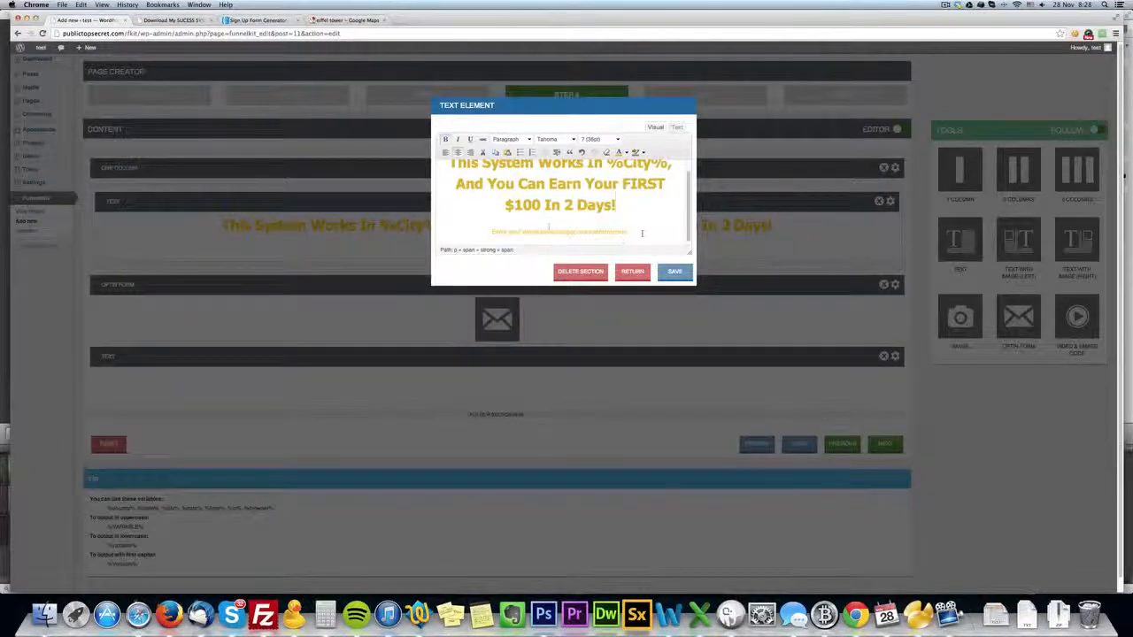
left_click_drag(642, 233, 489, 231)
left_click(628, 152)
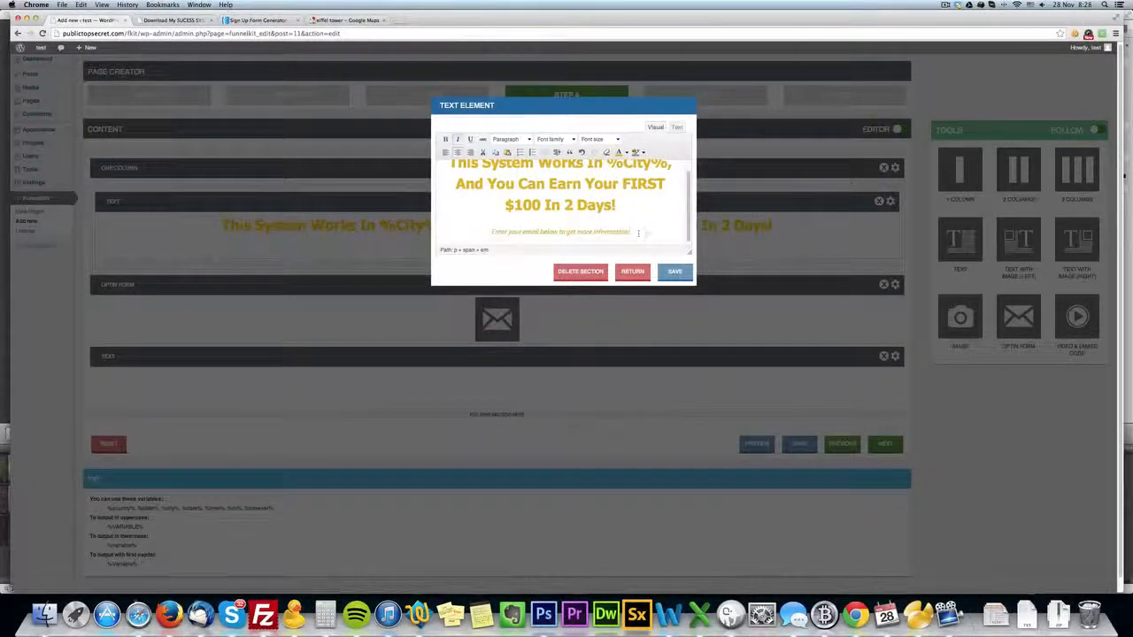
left_click(674, 271)
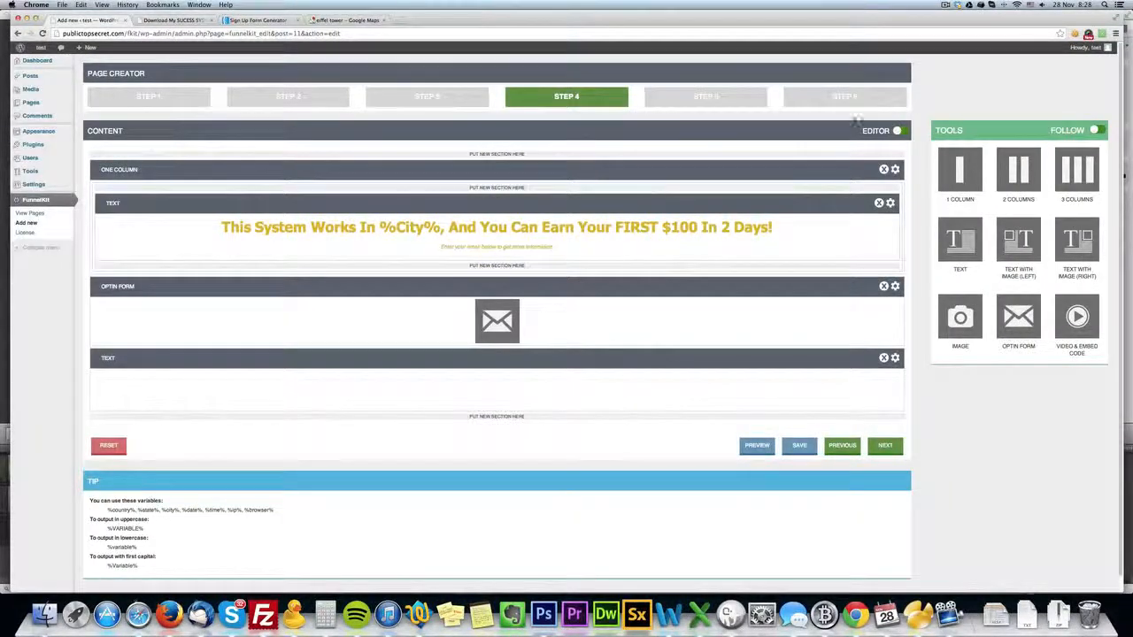
left_click(889, 202)
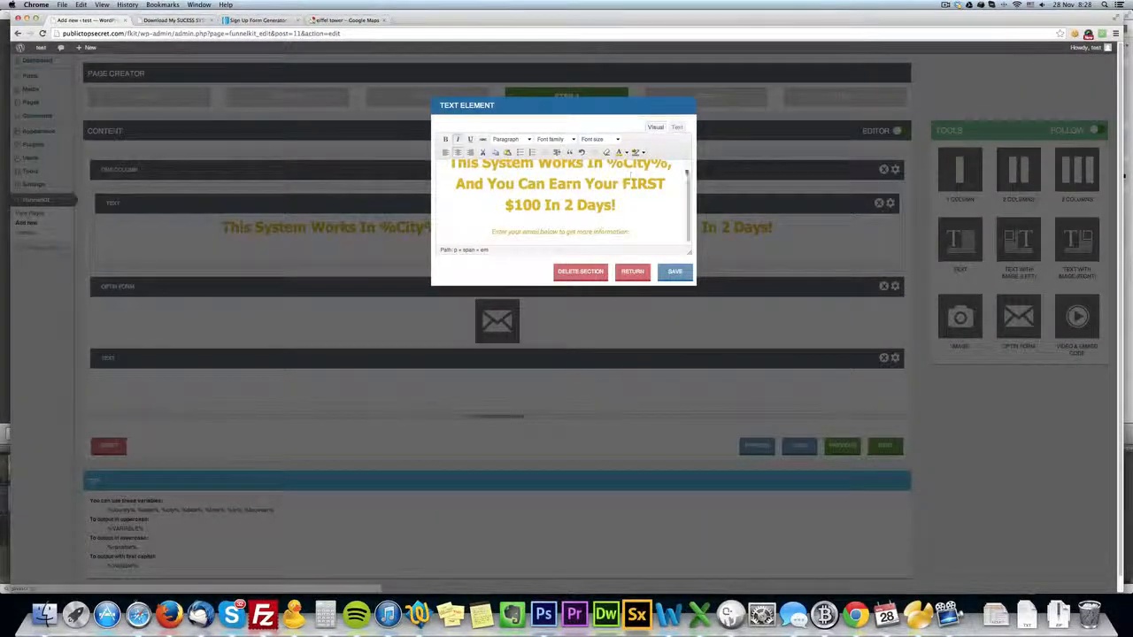
left_click(632, 272)
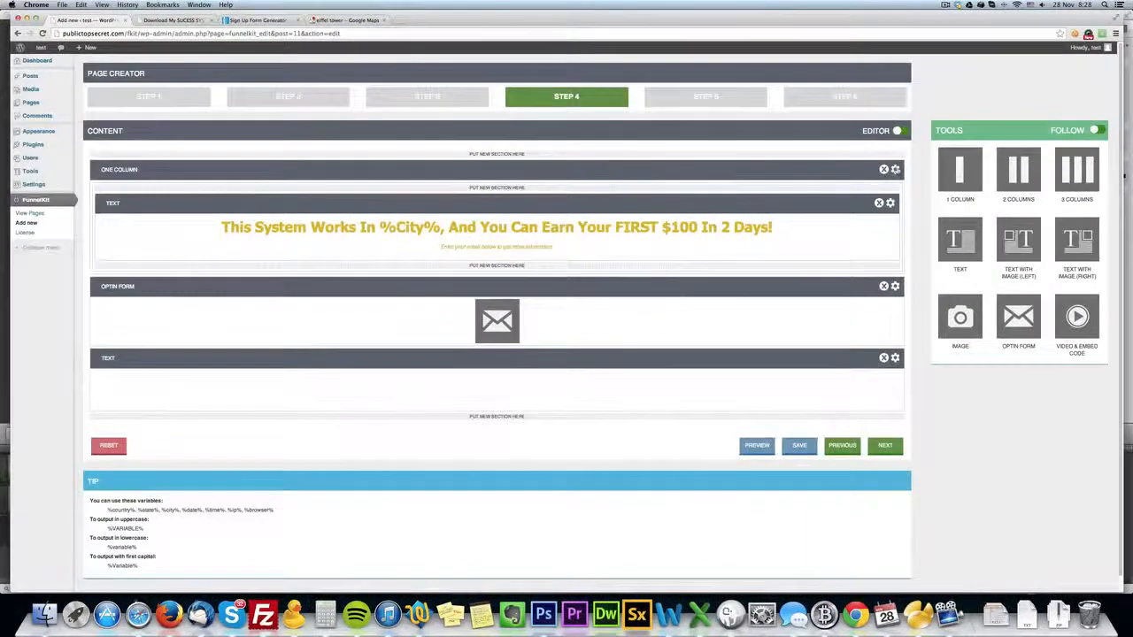
Set the one-column section's padding to 20 and save the column settings.
left_click(894, 169)
left_click_drag(583, 226, 526, 229)
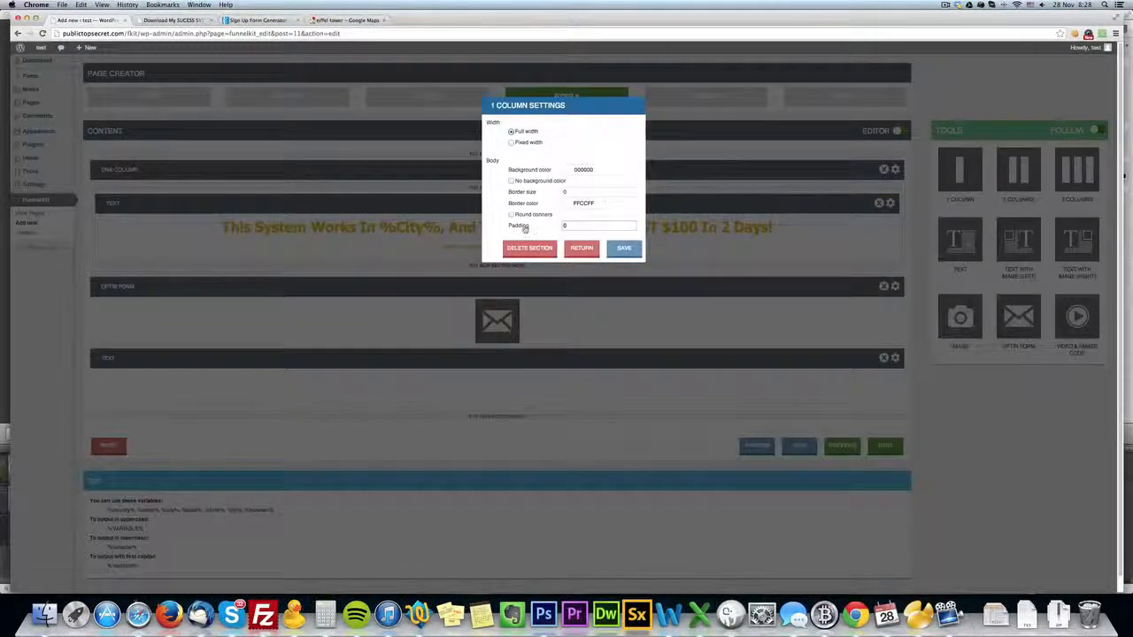
type("20")
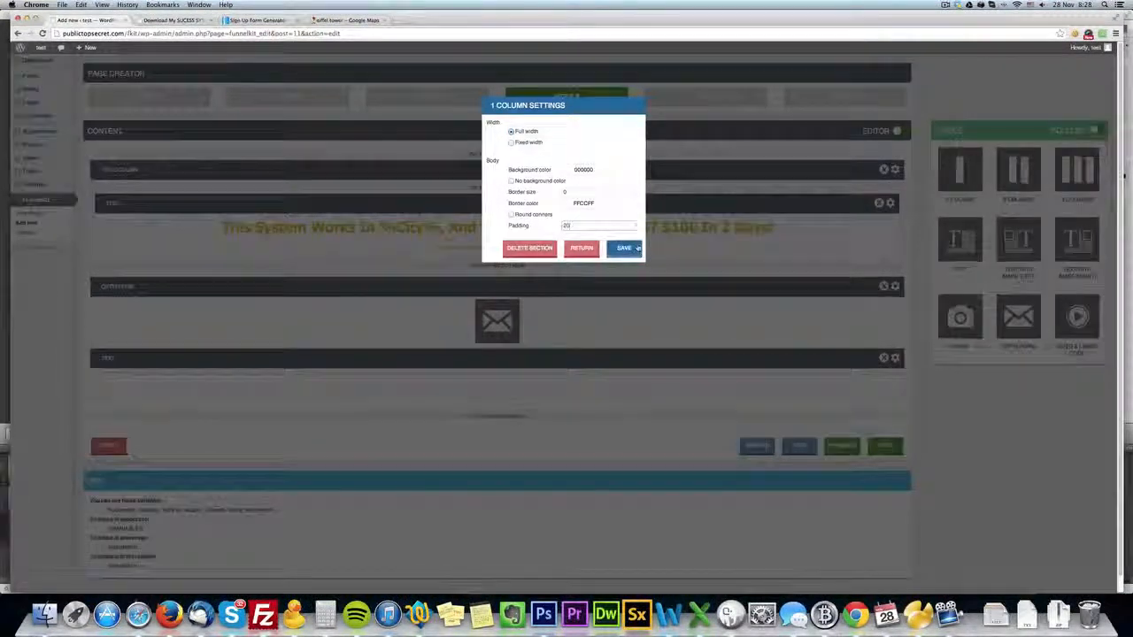
left_click(624, 248)
left_click(195, 21)
left_click(395, 195)
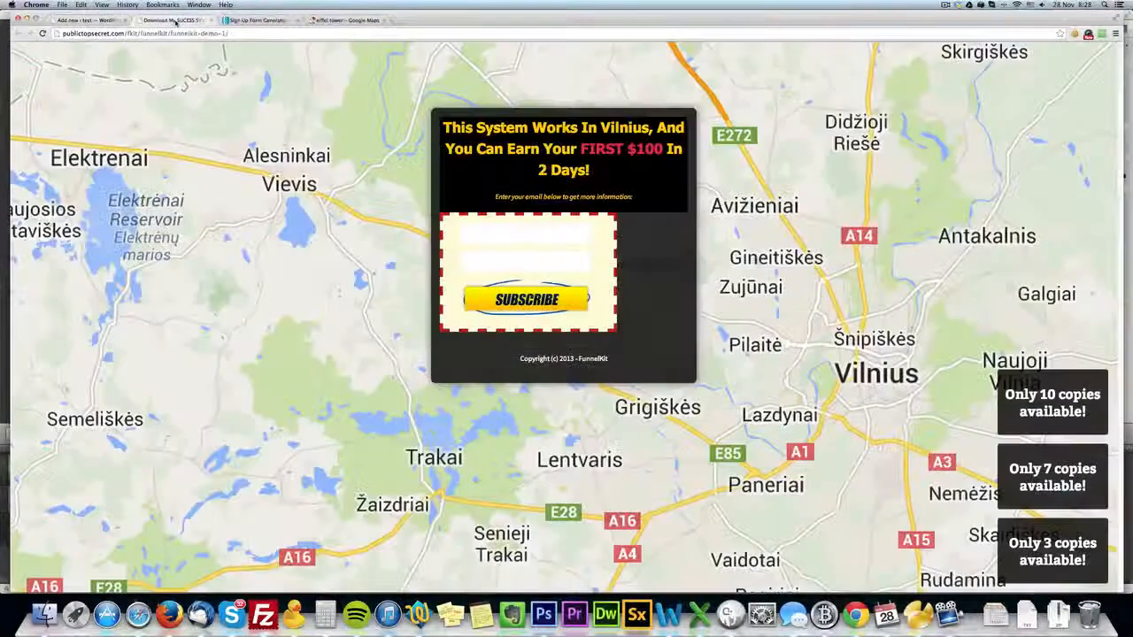
Save the edited page and reload the live page to check the recolored headline and new padding.
left_click(172, 19)
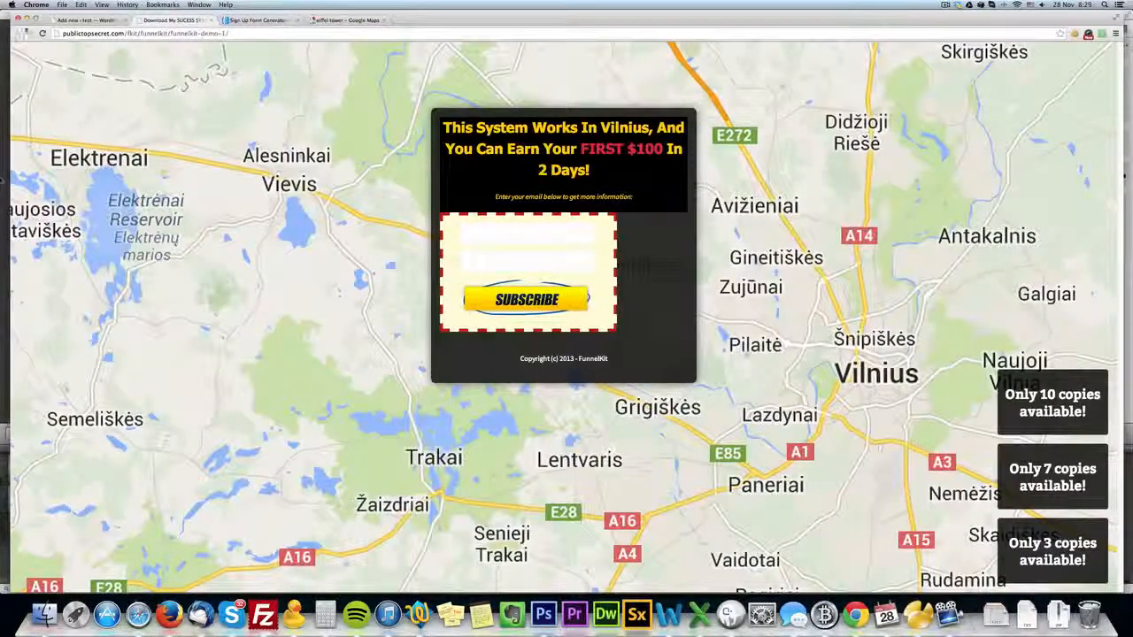
left_click(92, 19)
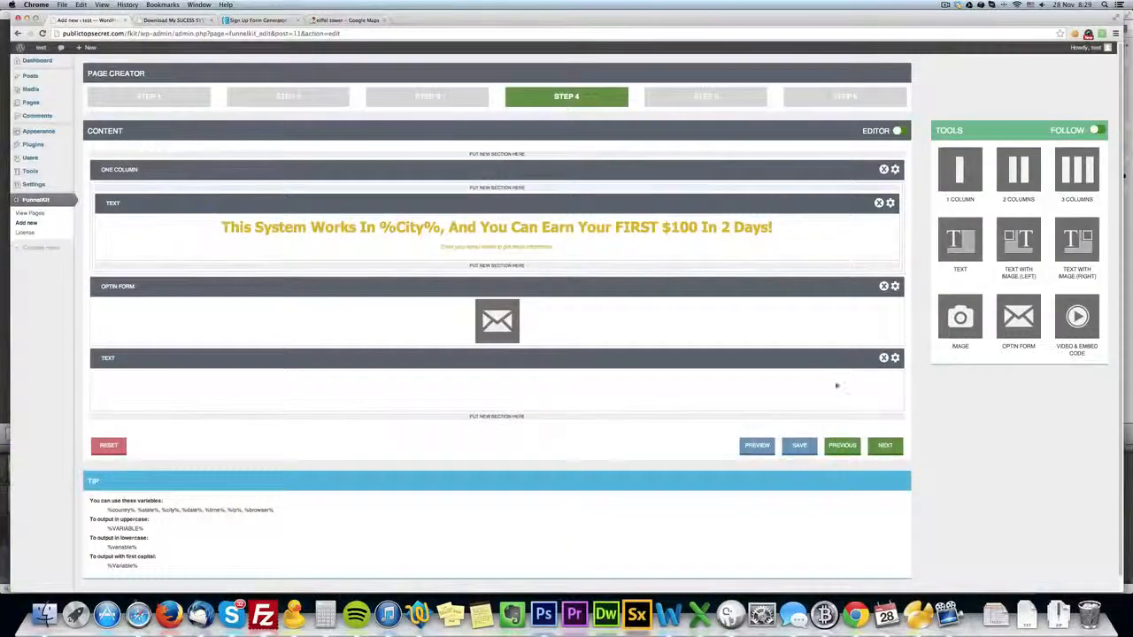
left_click(798, 445)
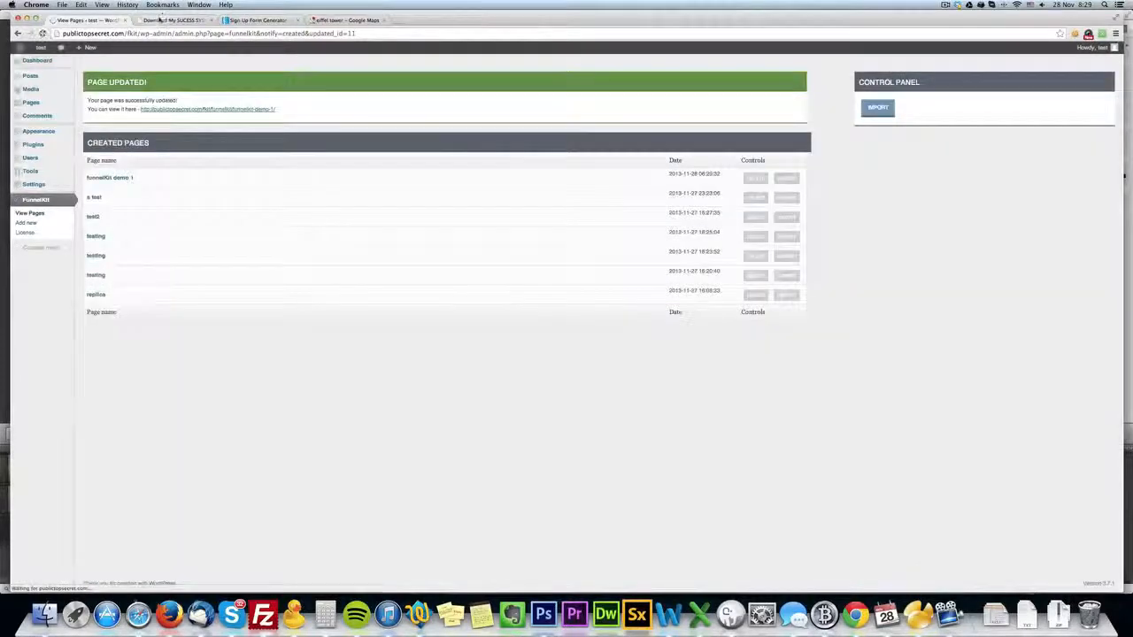
left_click(161, 19)
key("super+r")
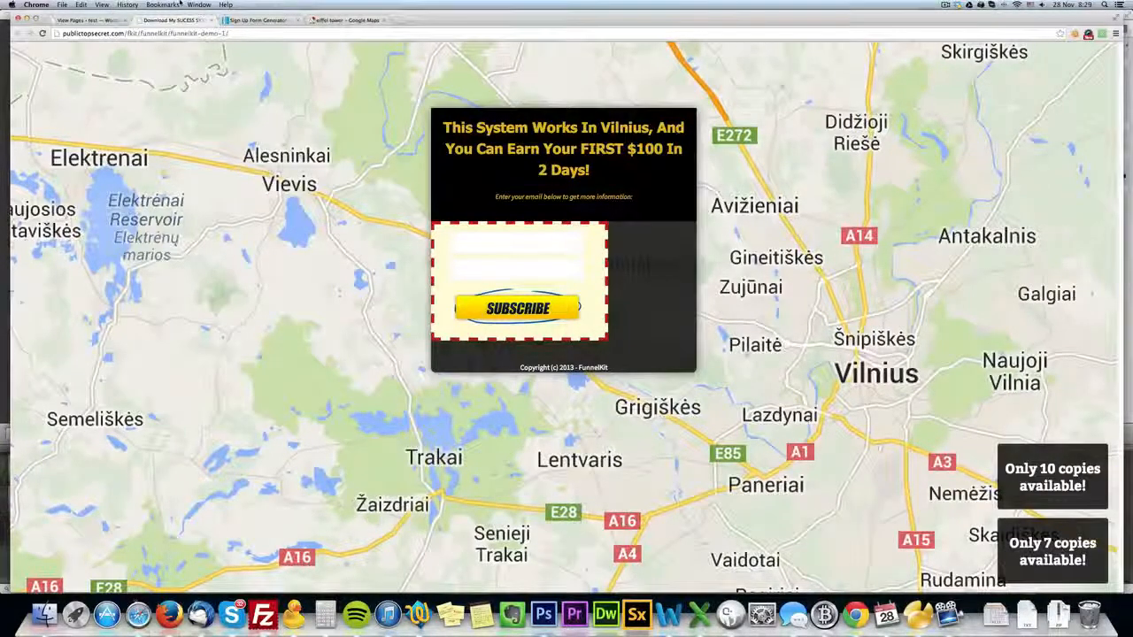
mouse_move(179, 3)
left_click(574, 364)
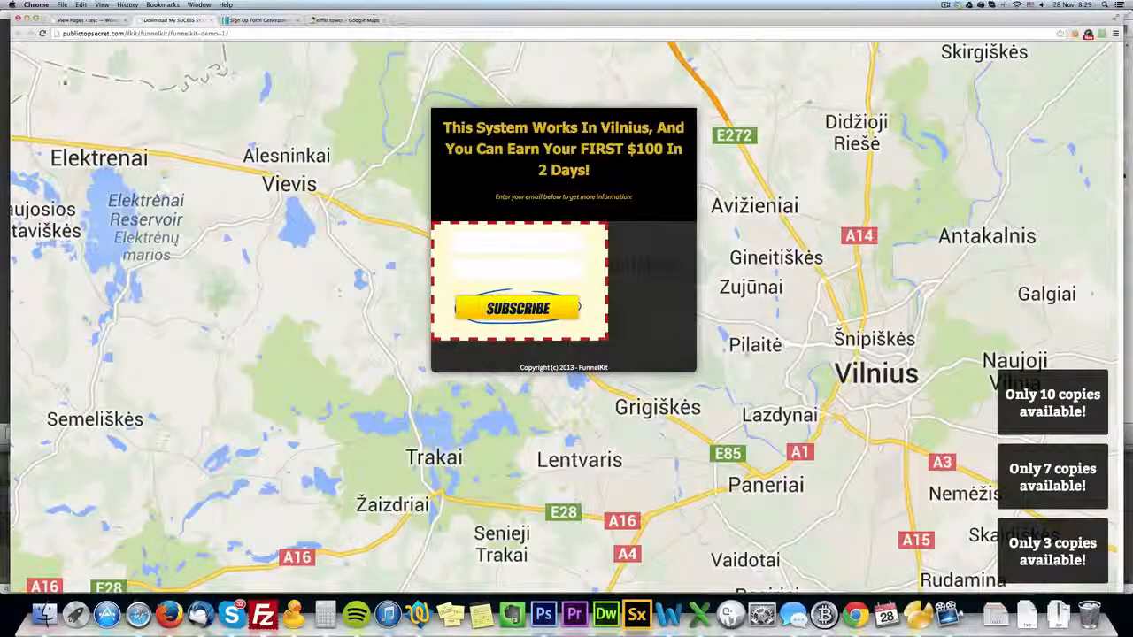
Reopen "funnelKit demo 1" for editing, enable round corners on the one-column section, save, and reload the live page.
left_click(88, 19)
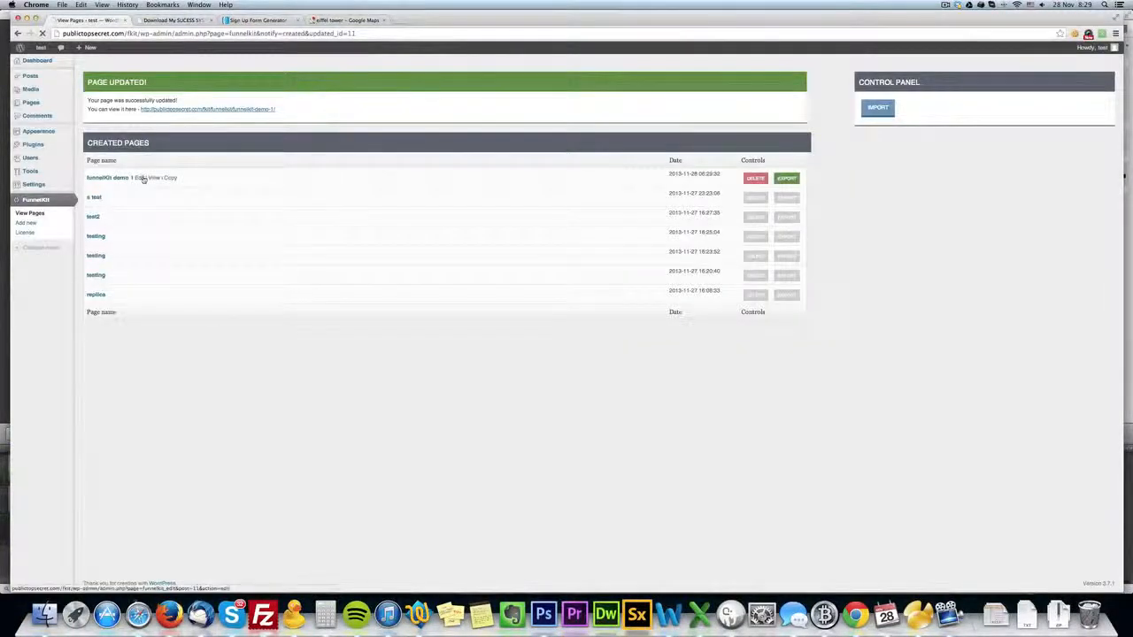
left_click(143, 179)
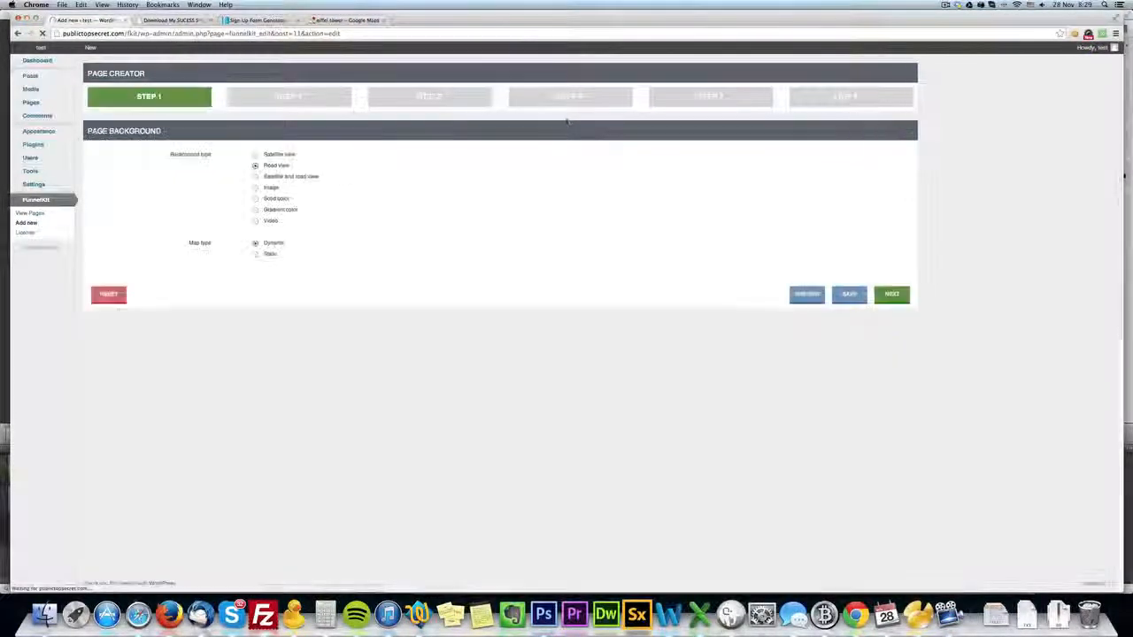
left_click(552, 99)
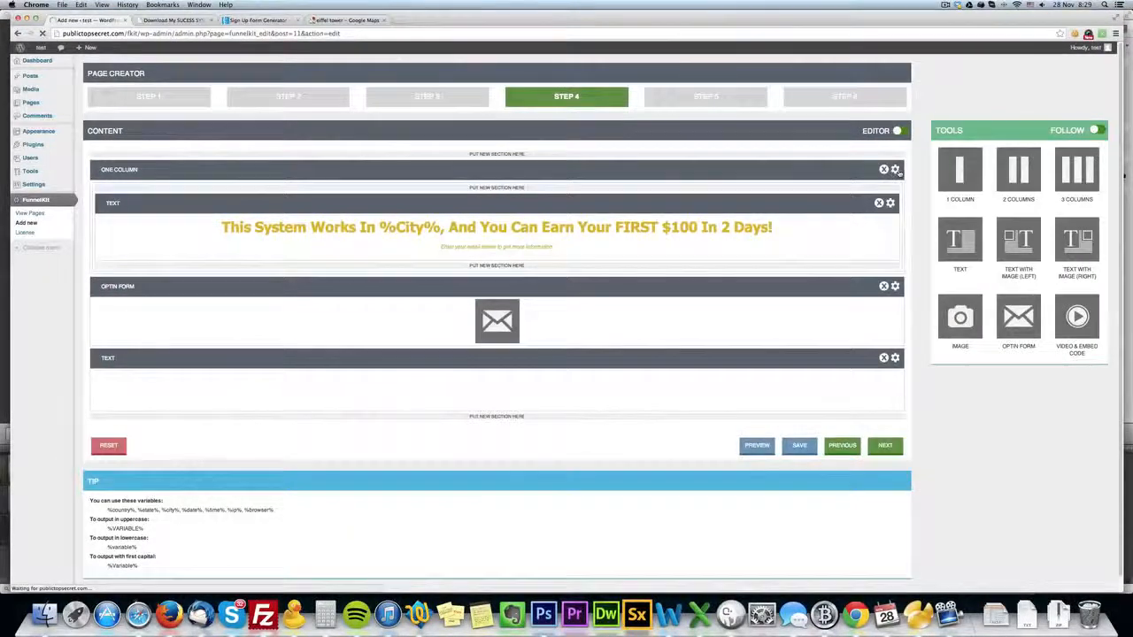
left_click(895, 169)
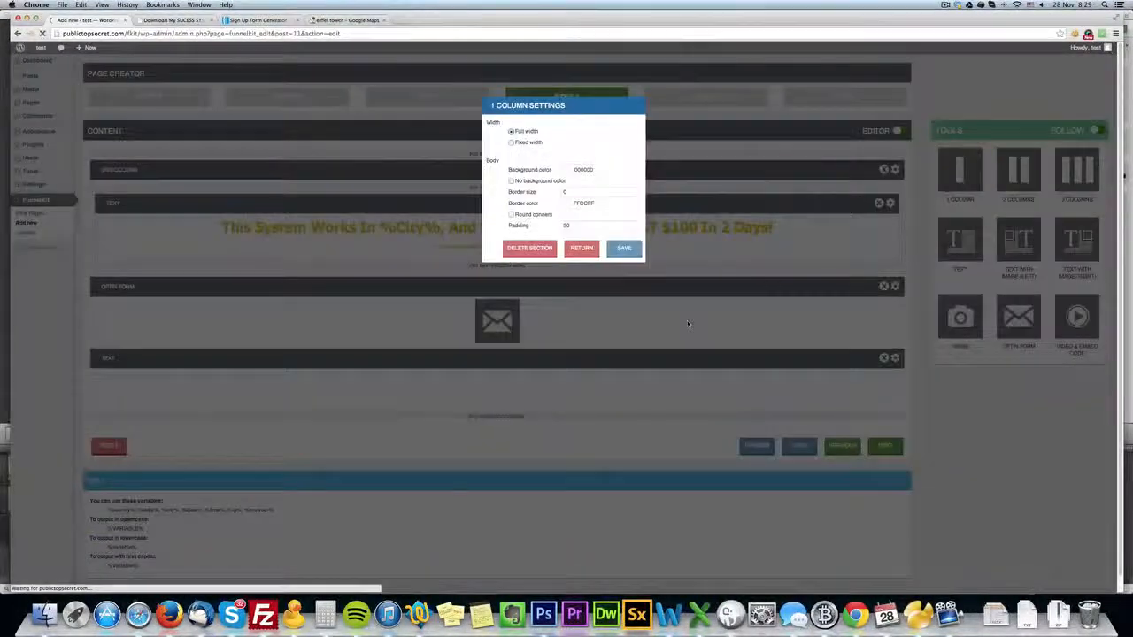
left_click(540, 215)
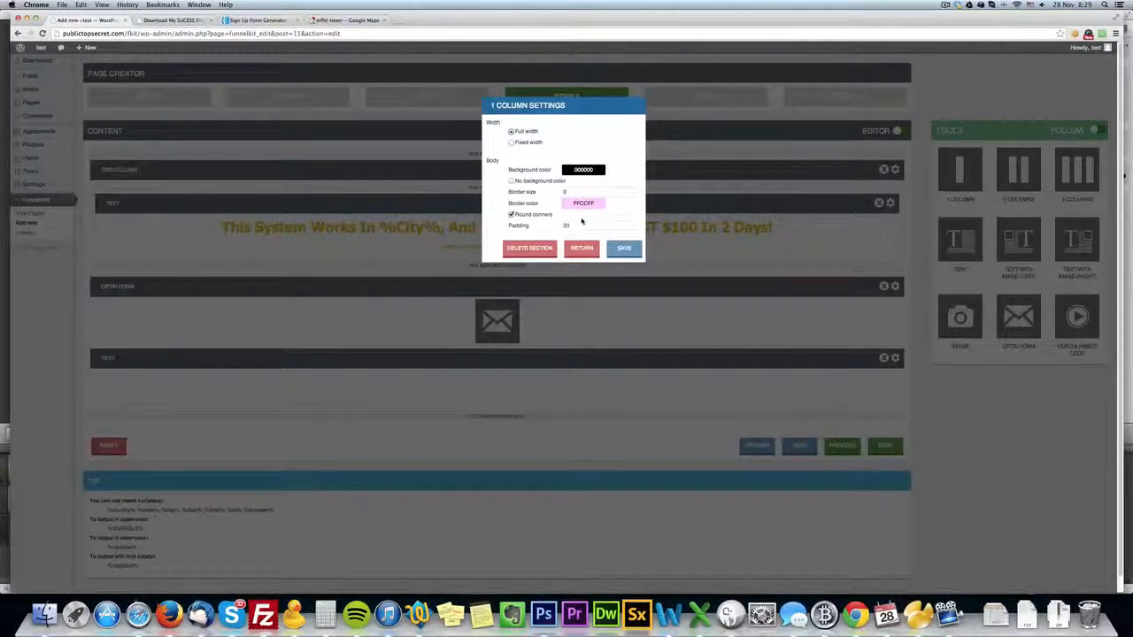
left_click(624, 248)
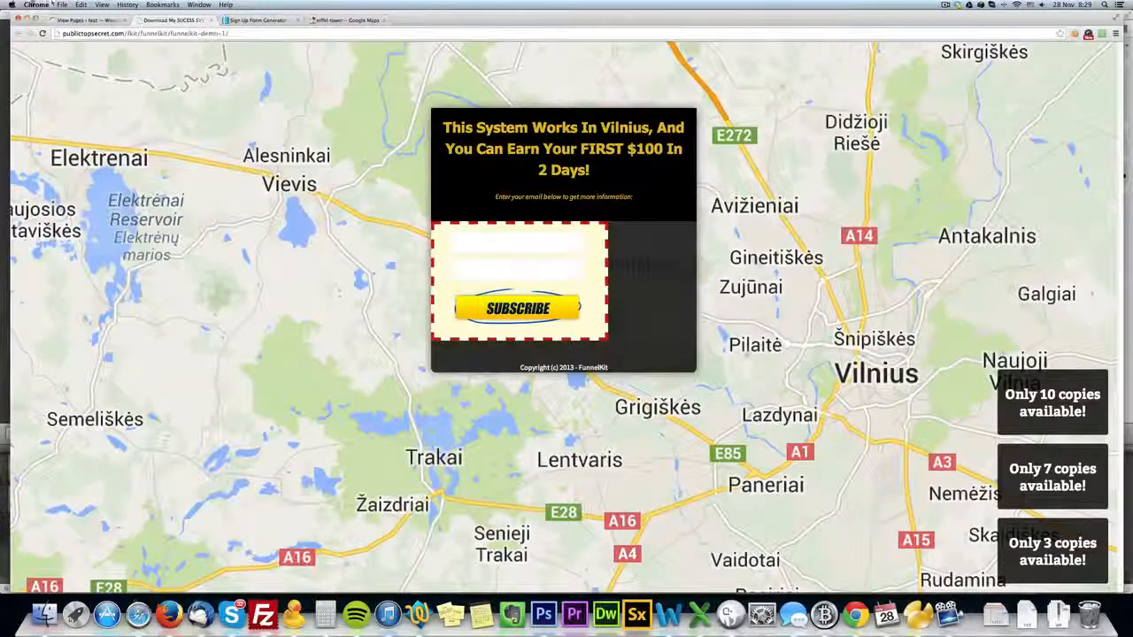
left_click(42, 34)
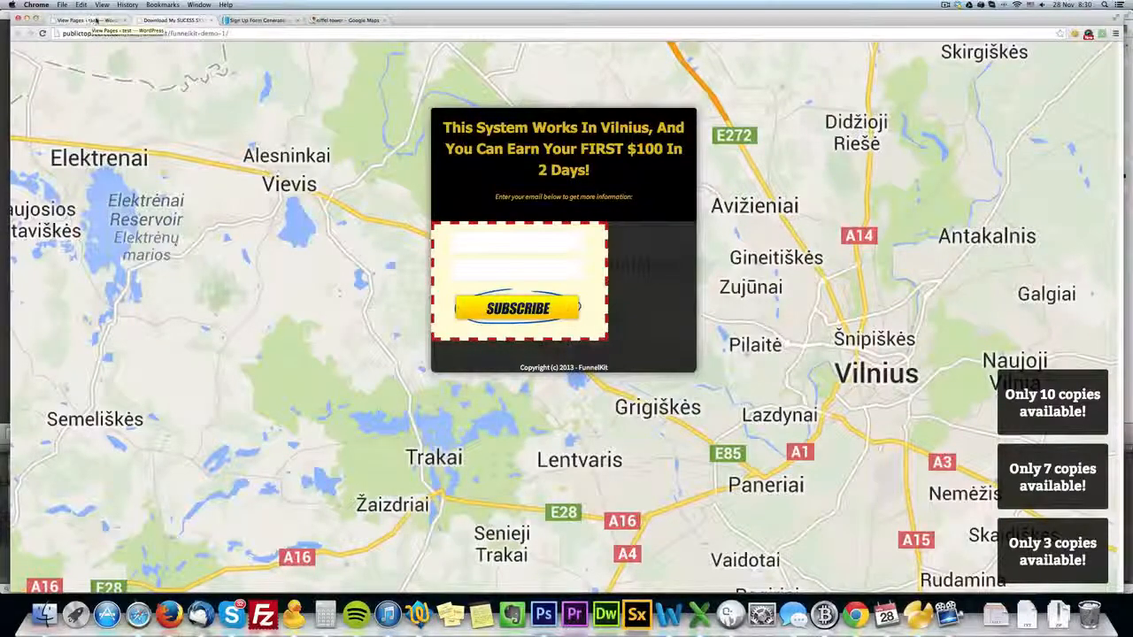
Set the main container's fixed width to 400 px in the page editor, save the page, and reload the live page.
left_click(92, 19)
left_click(141, 178)
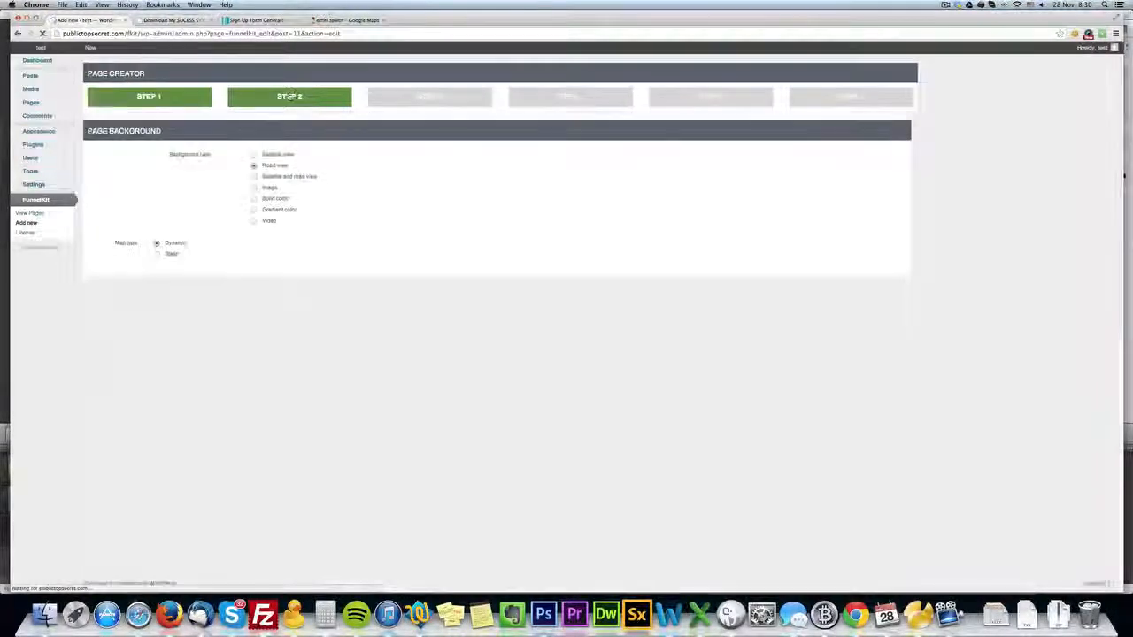
left_click(288, 97)
left_click_drag(317, 169, 268, 169)
type("400")
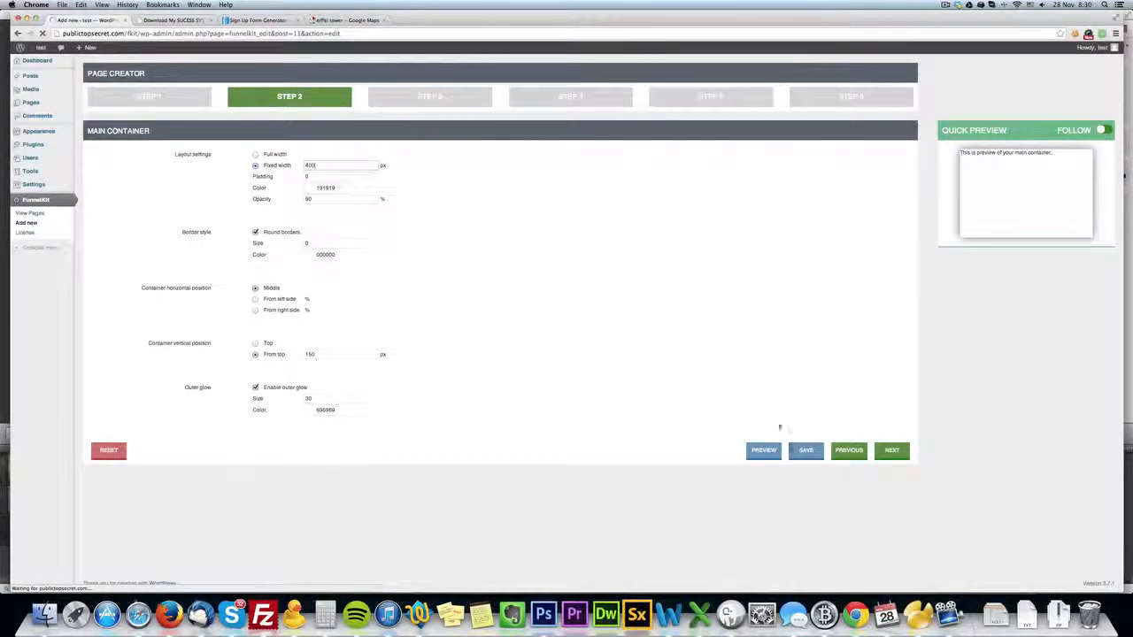
left_click(808, 454)
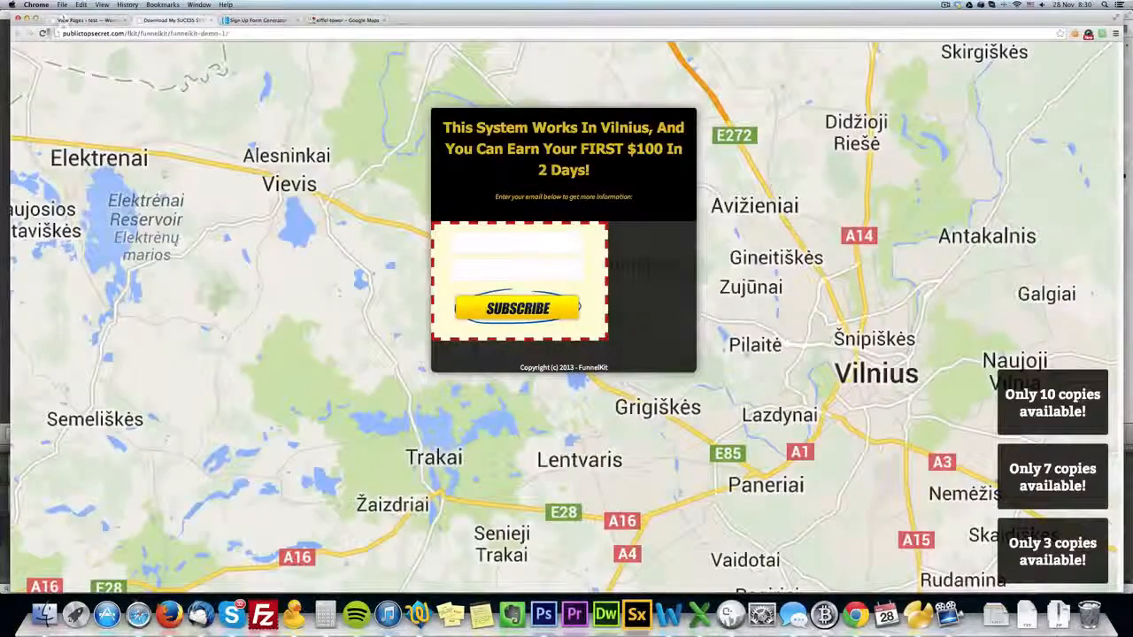
left_click(42, 34)
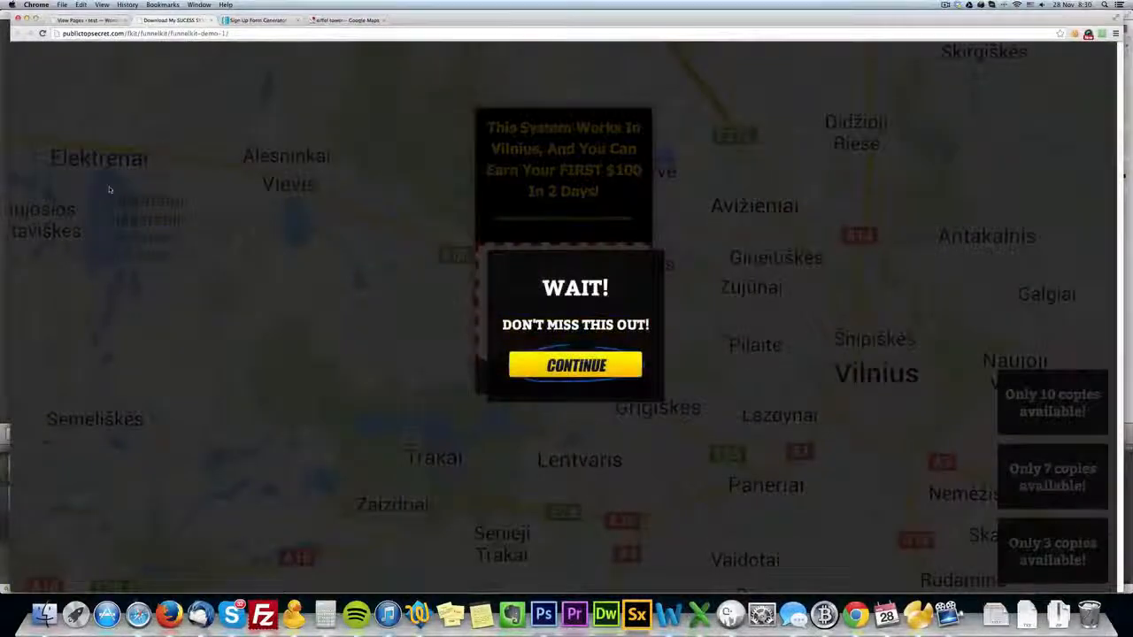
Examine the narrowed layout on the live page and dismiss its exit pop-up.
left_click(110, 189)
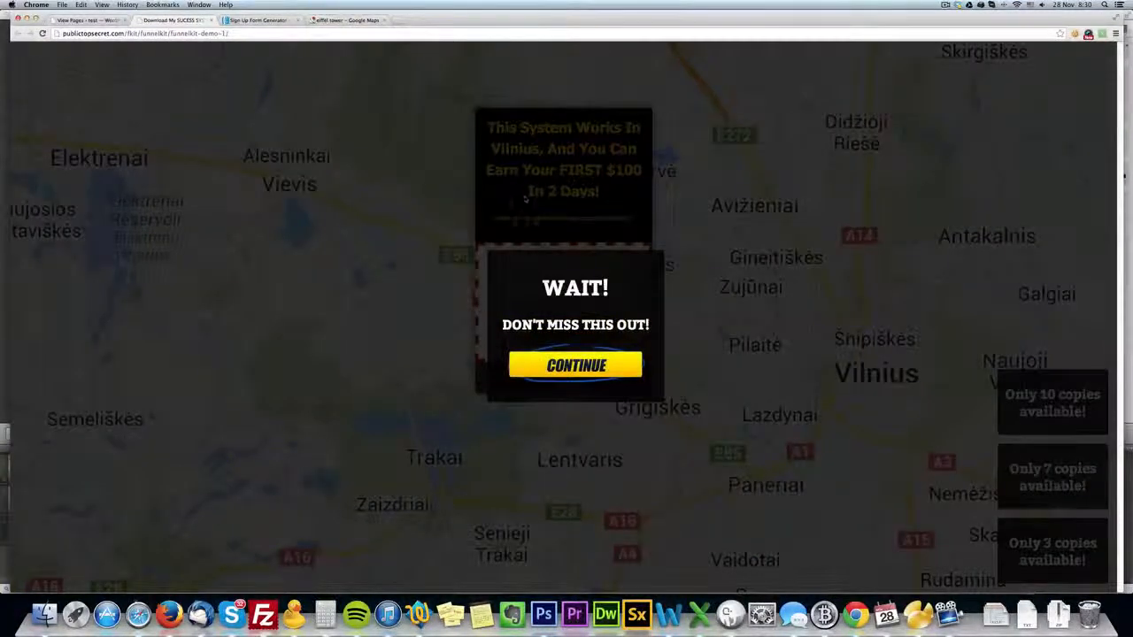
left_click(352, 343)
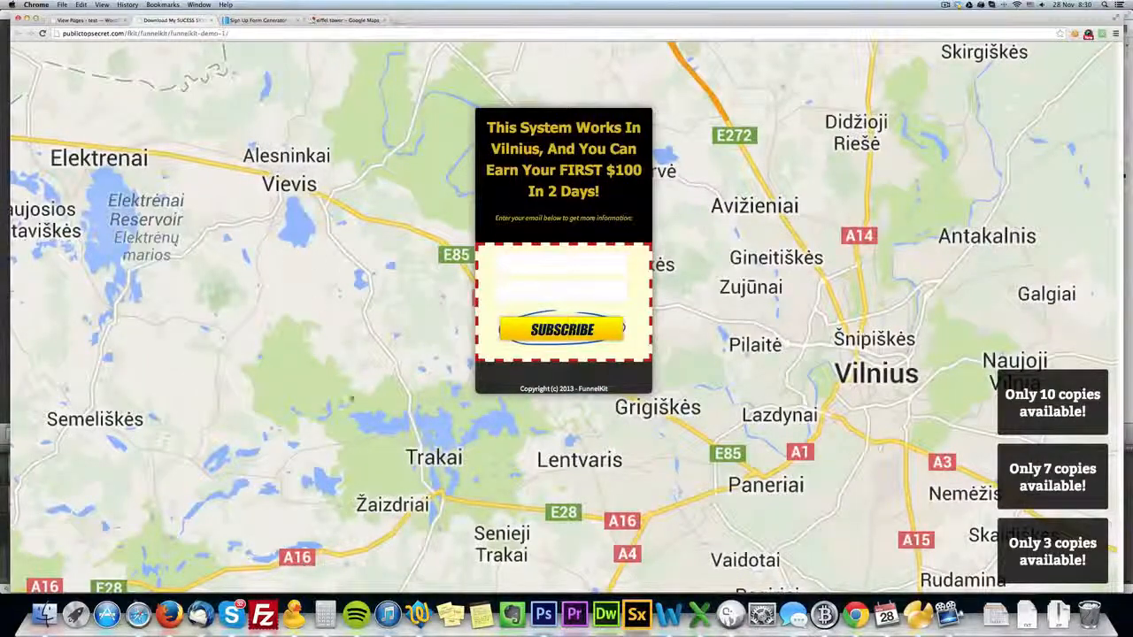
left_click(563, 280)
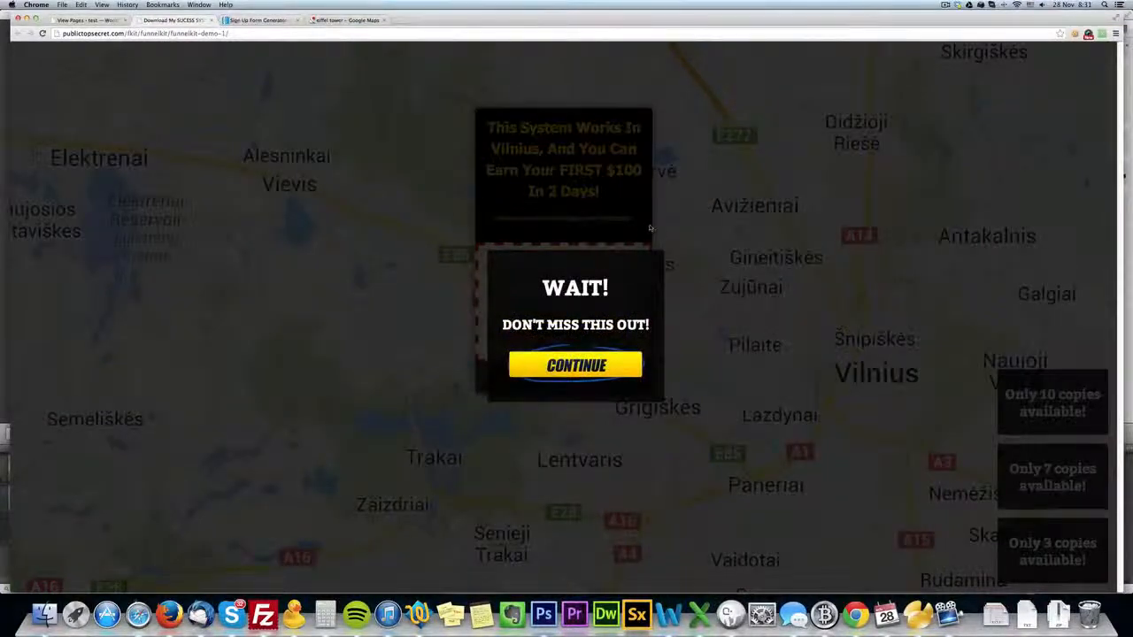
left_click(376, 327)
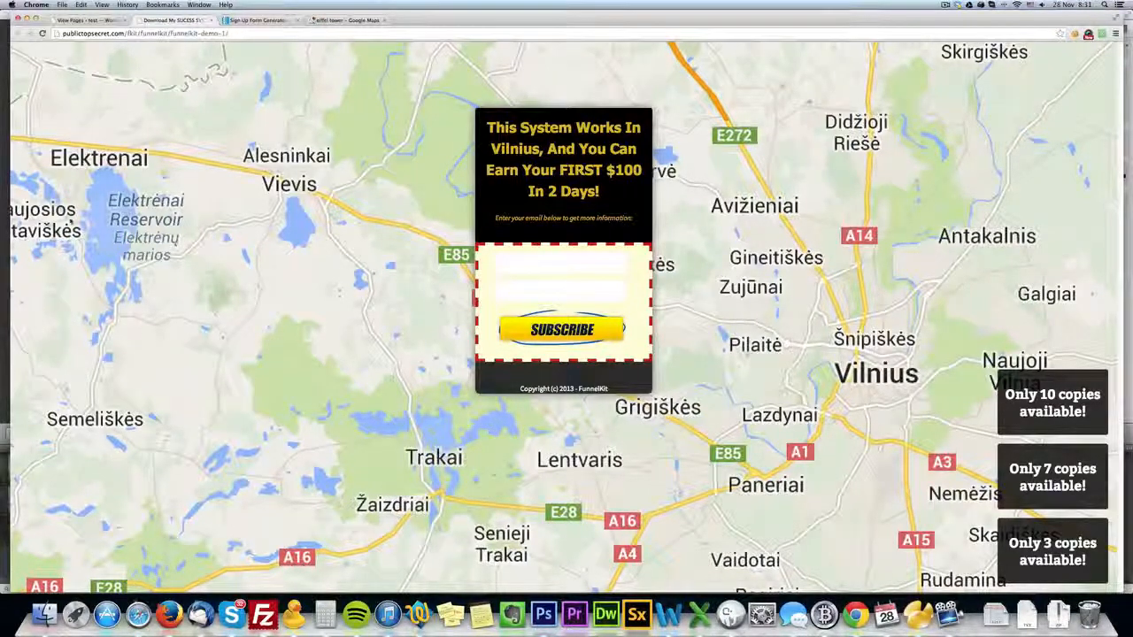
Reopen the page content for editing and set the footer's copyright line to font size 3 (12pt).
left_click(91, 21)
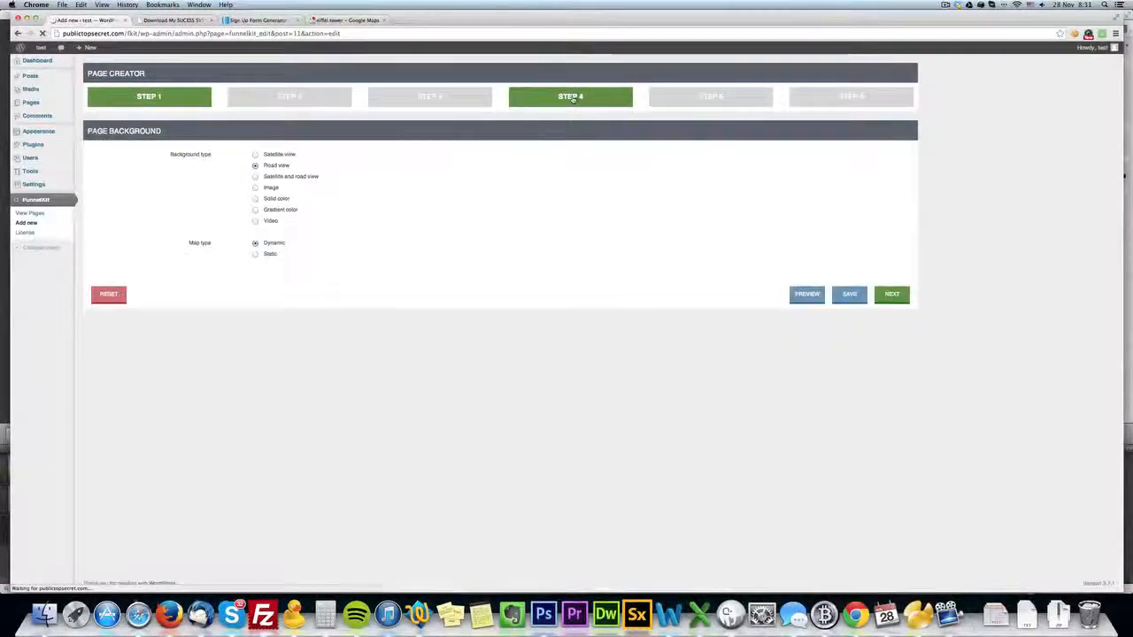
left_click(570, 98)
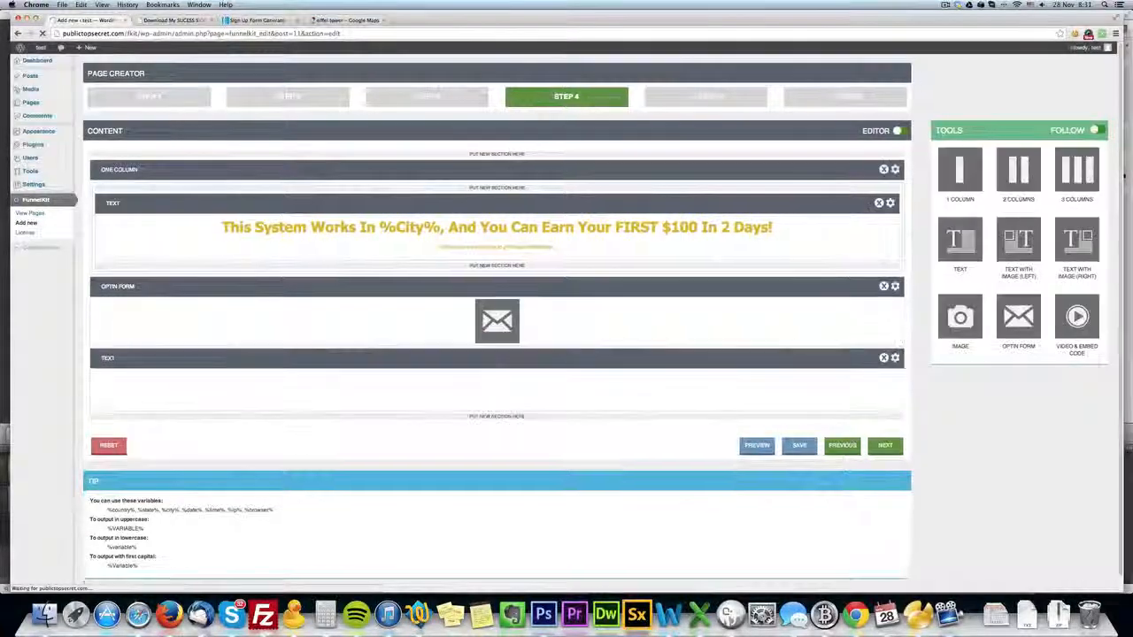
left_click(895, 357)
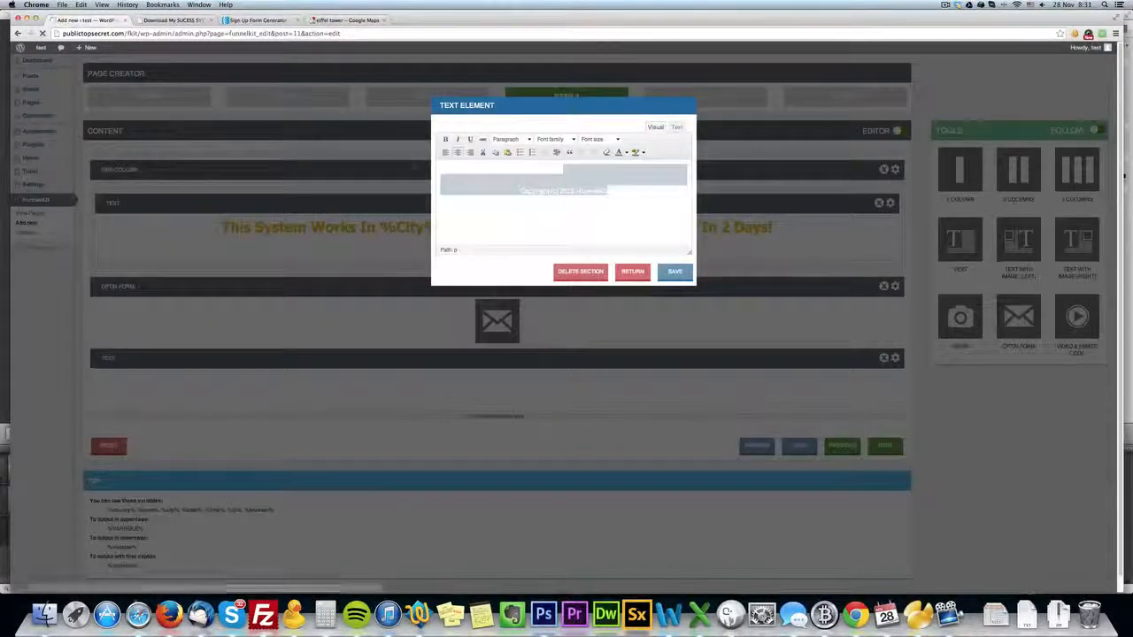
key("BackSpace")
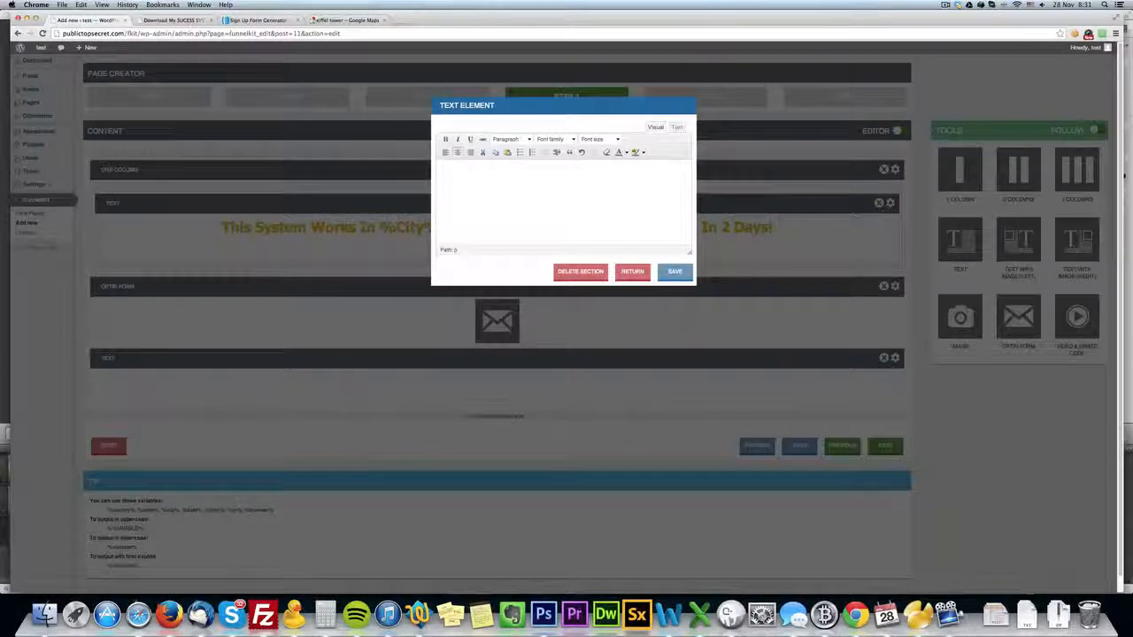
key("super+z")
left_click(618, 141)
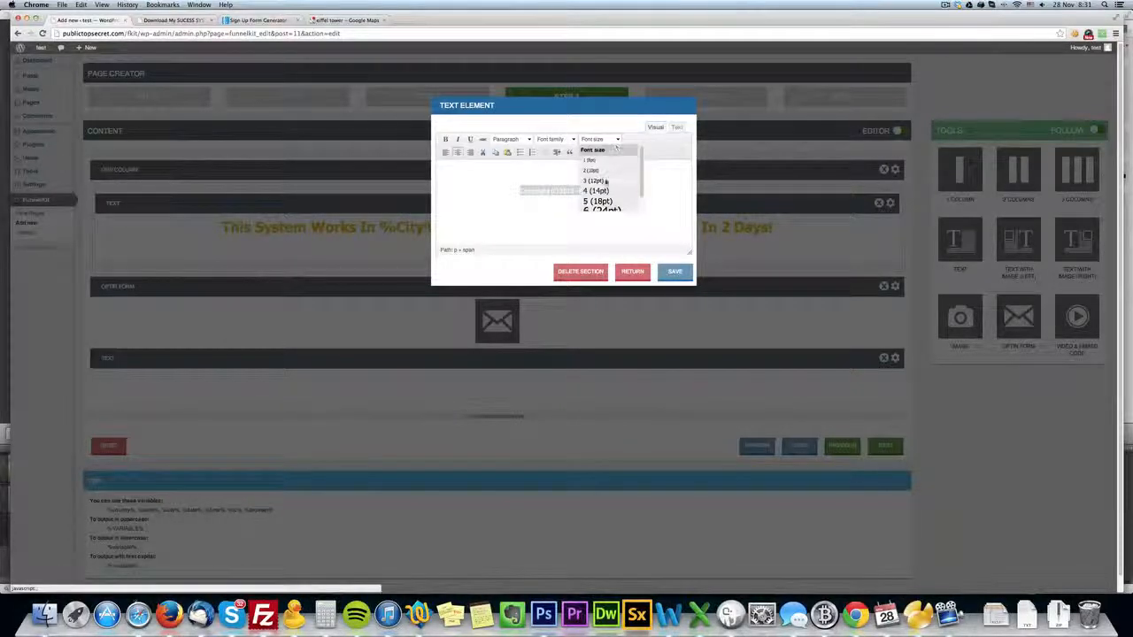
left_click(606, 181)
Set the copyright line to 2 (10pt), apply a small font size to the entire footer text, and save the text element.
left_click(616, 140)
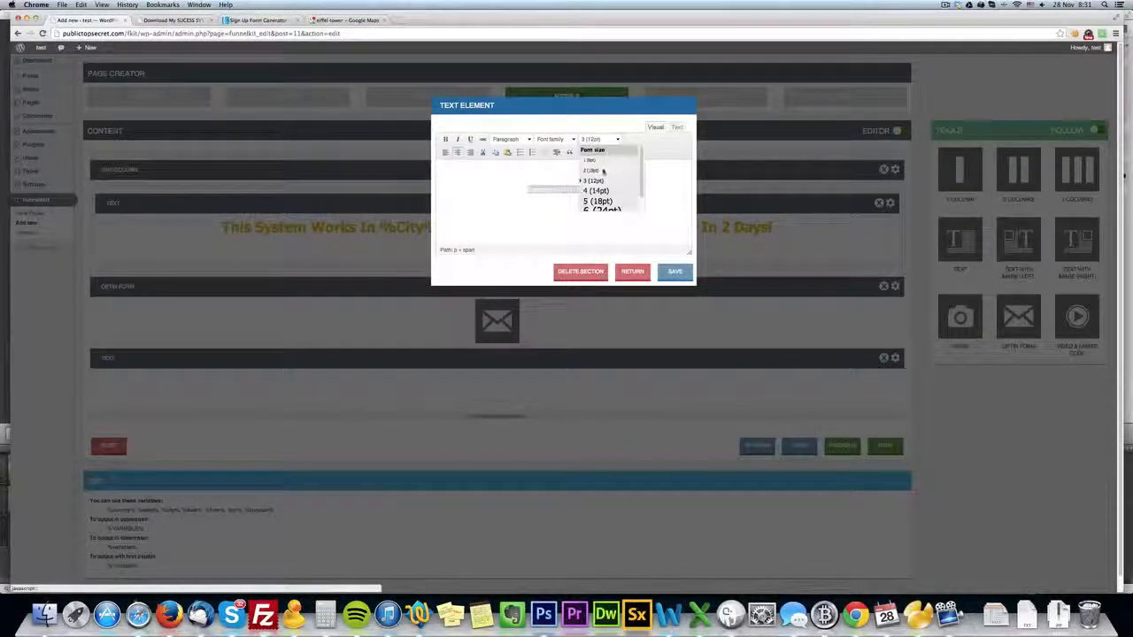
left_click(603, 171)
left_click(607, 214)
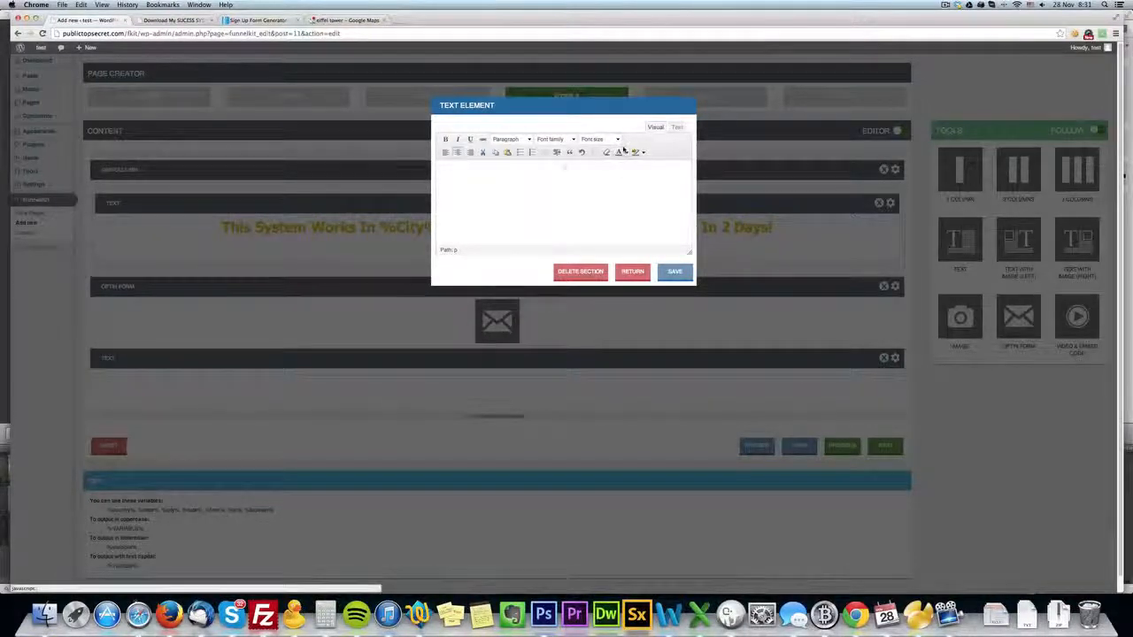
key("super+a")
left_click(617, 140)
left_click(609, 179)
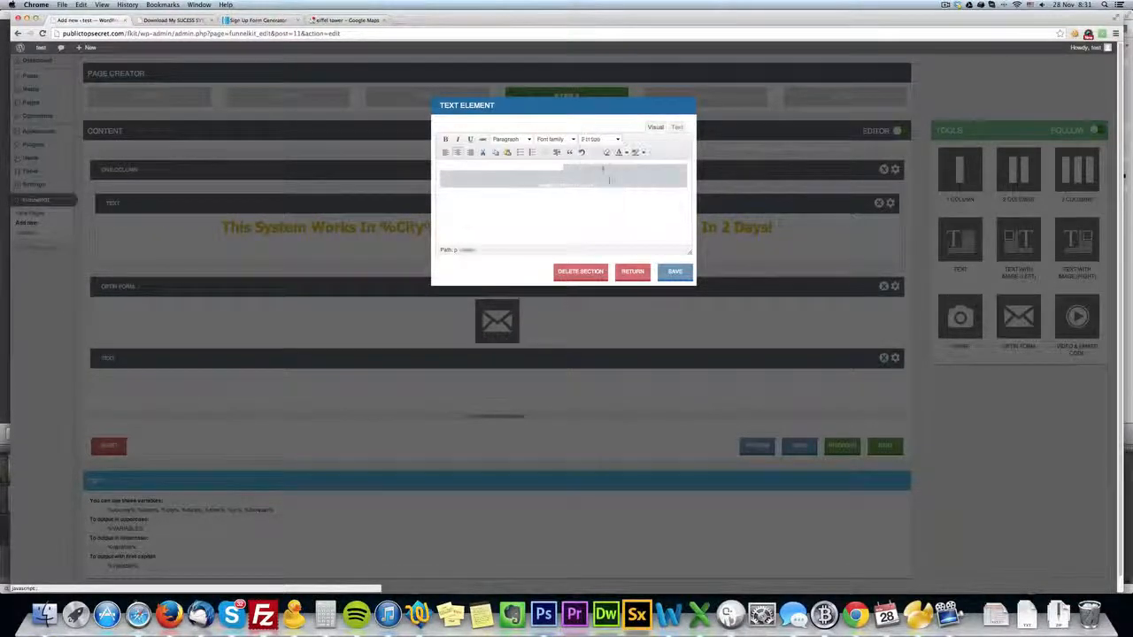
left_click(665, 269)
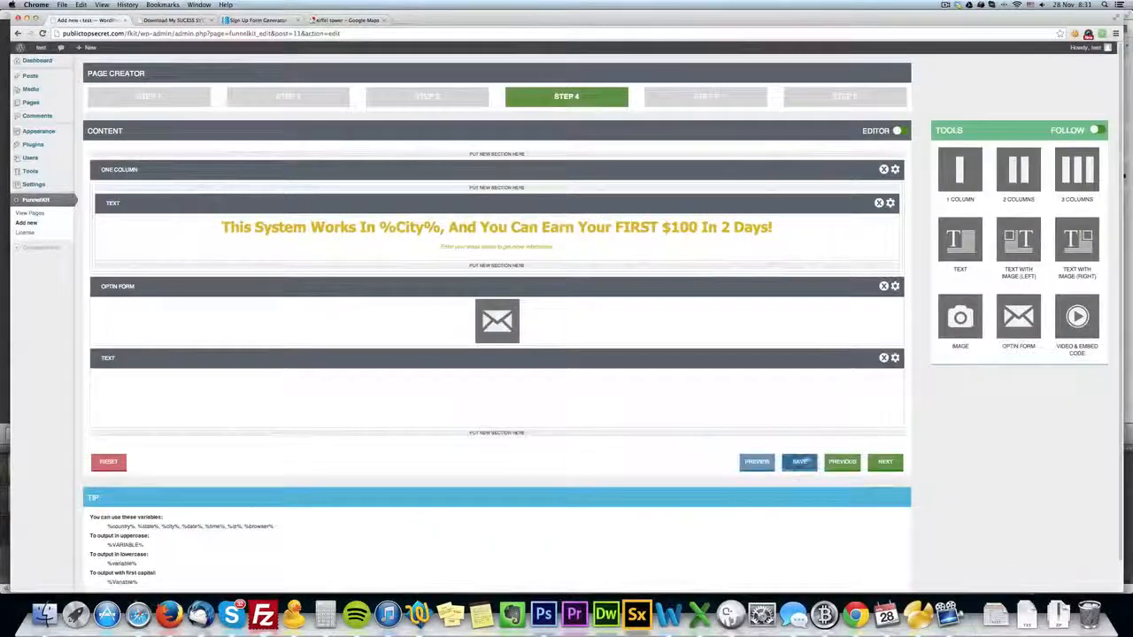
Save the page and reload the live page to check the resized footer.
left_click(799, 461)
left_click(169, 21)
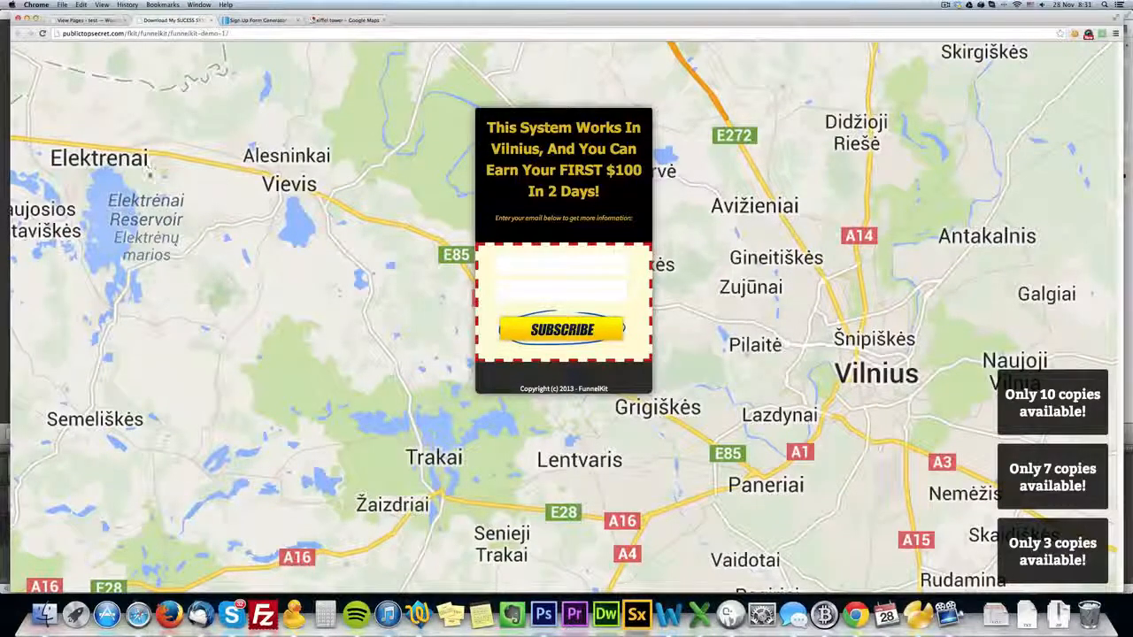
left_click(41, 32)
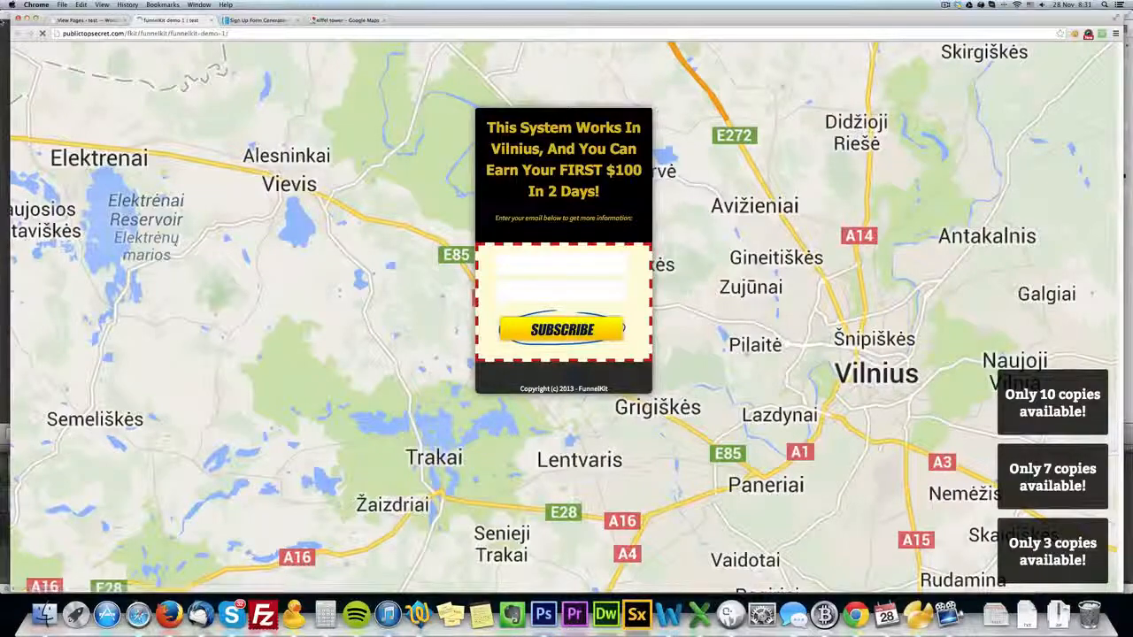